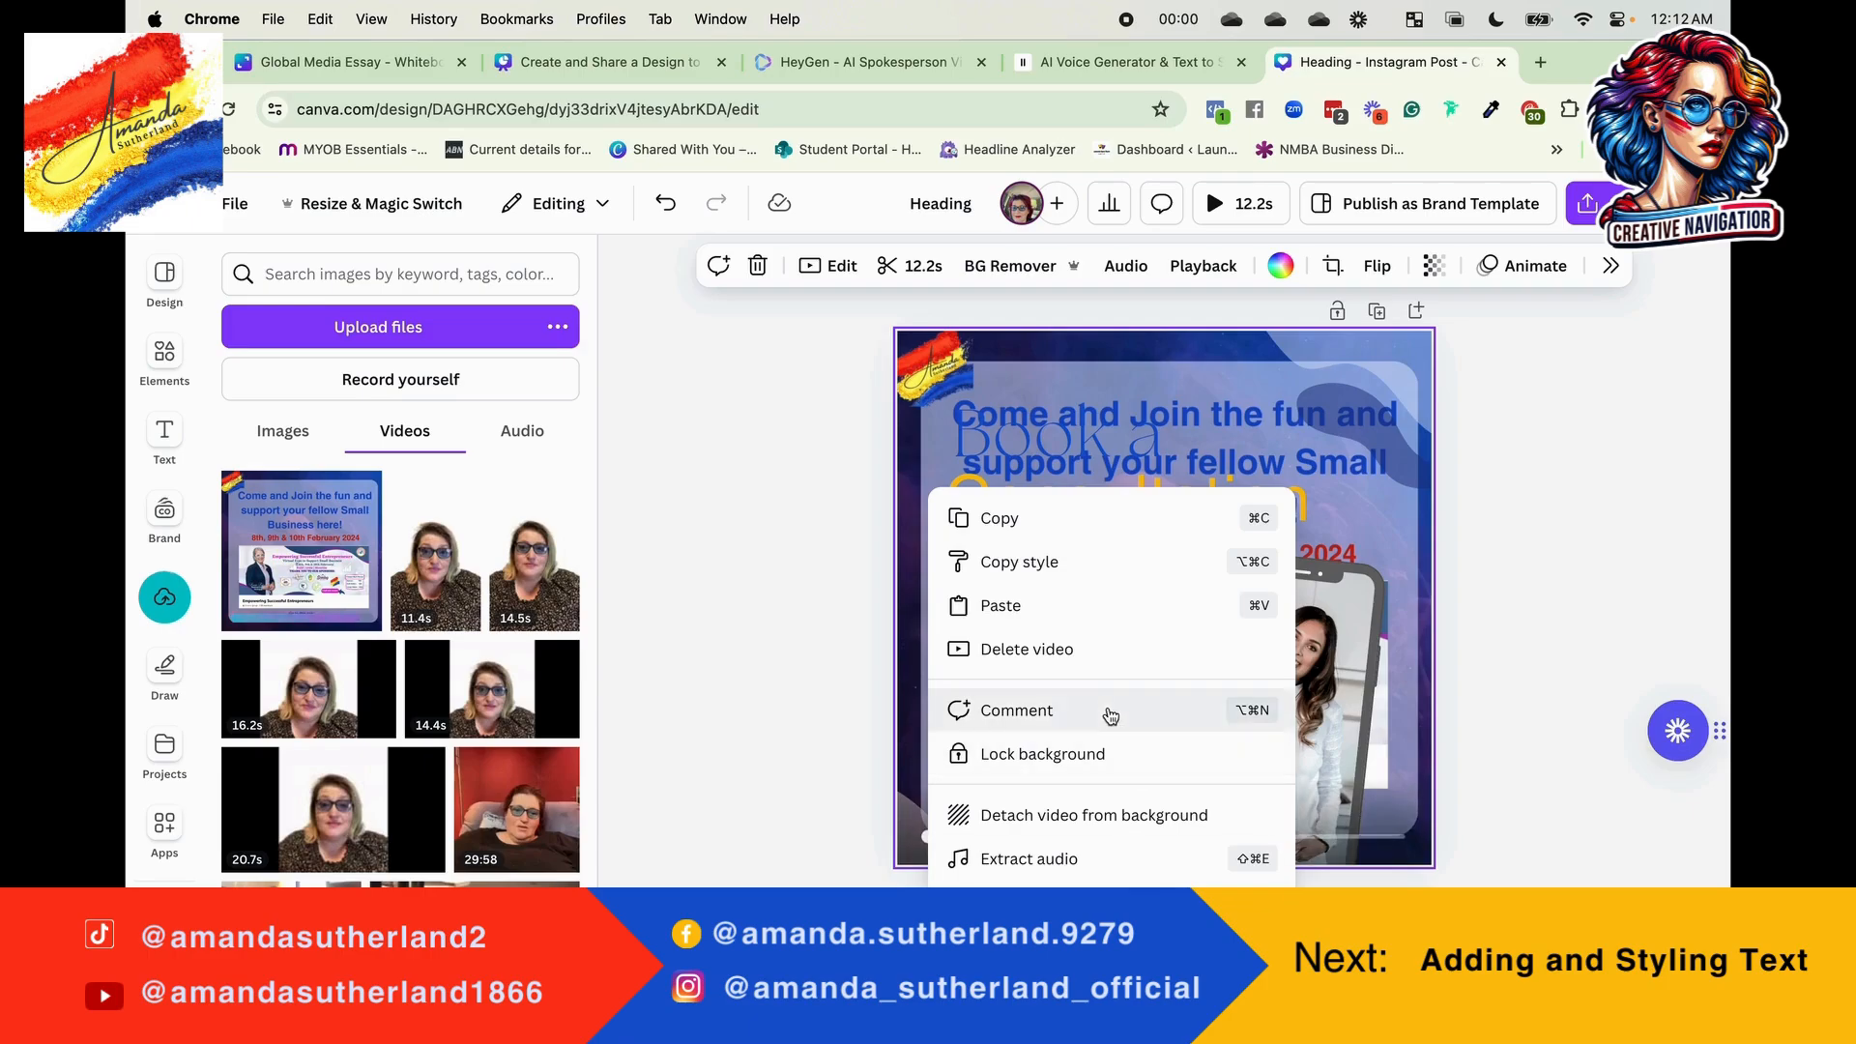
# Step: Delete the video from the page background and show the uploaded images
pyautogui.click(1067, 653)
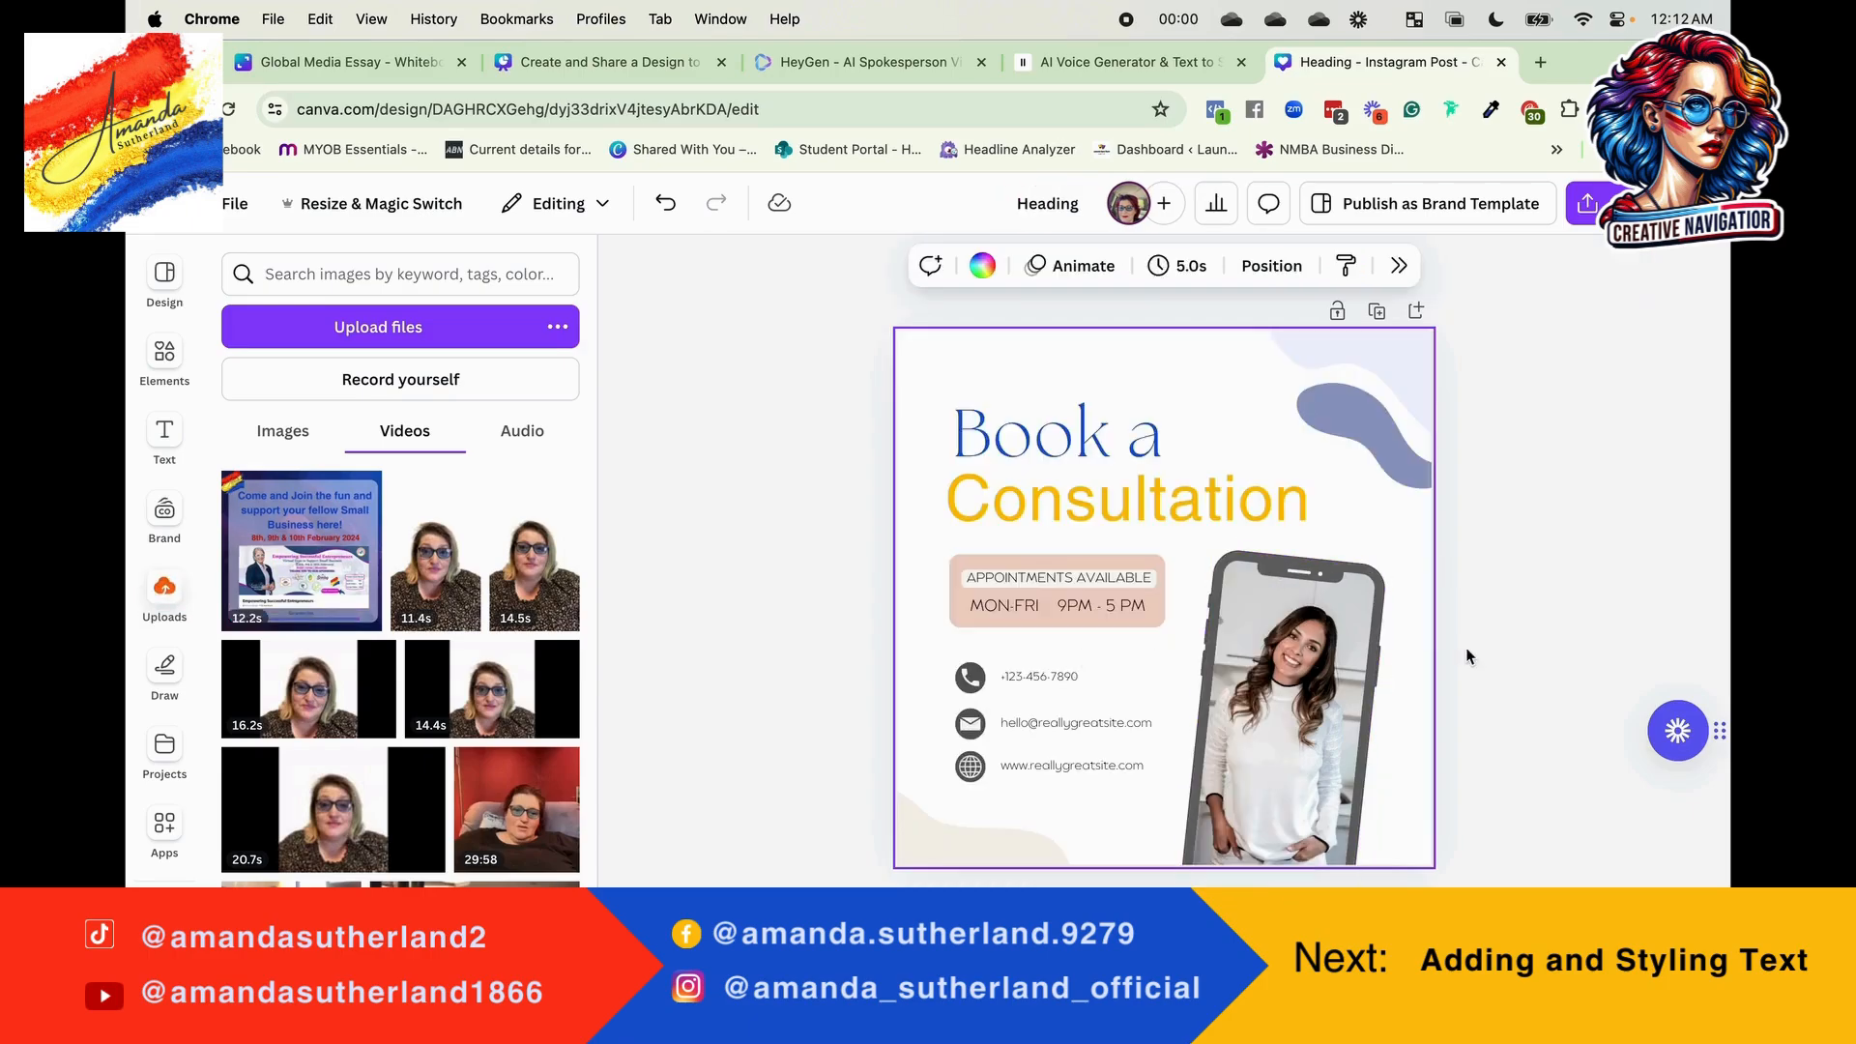
pyautogui.click(1505, 721)
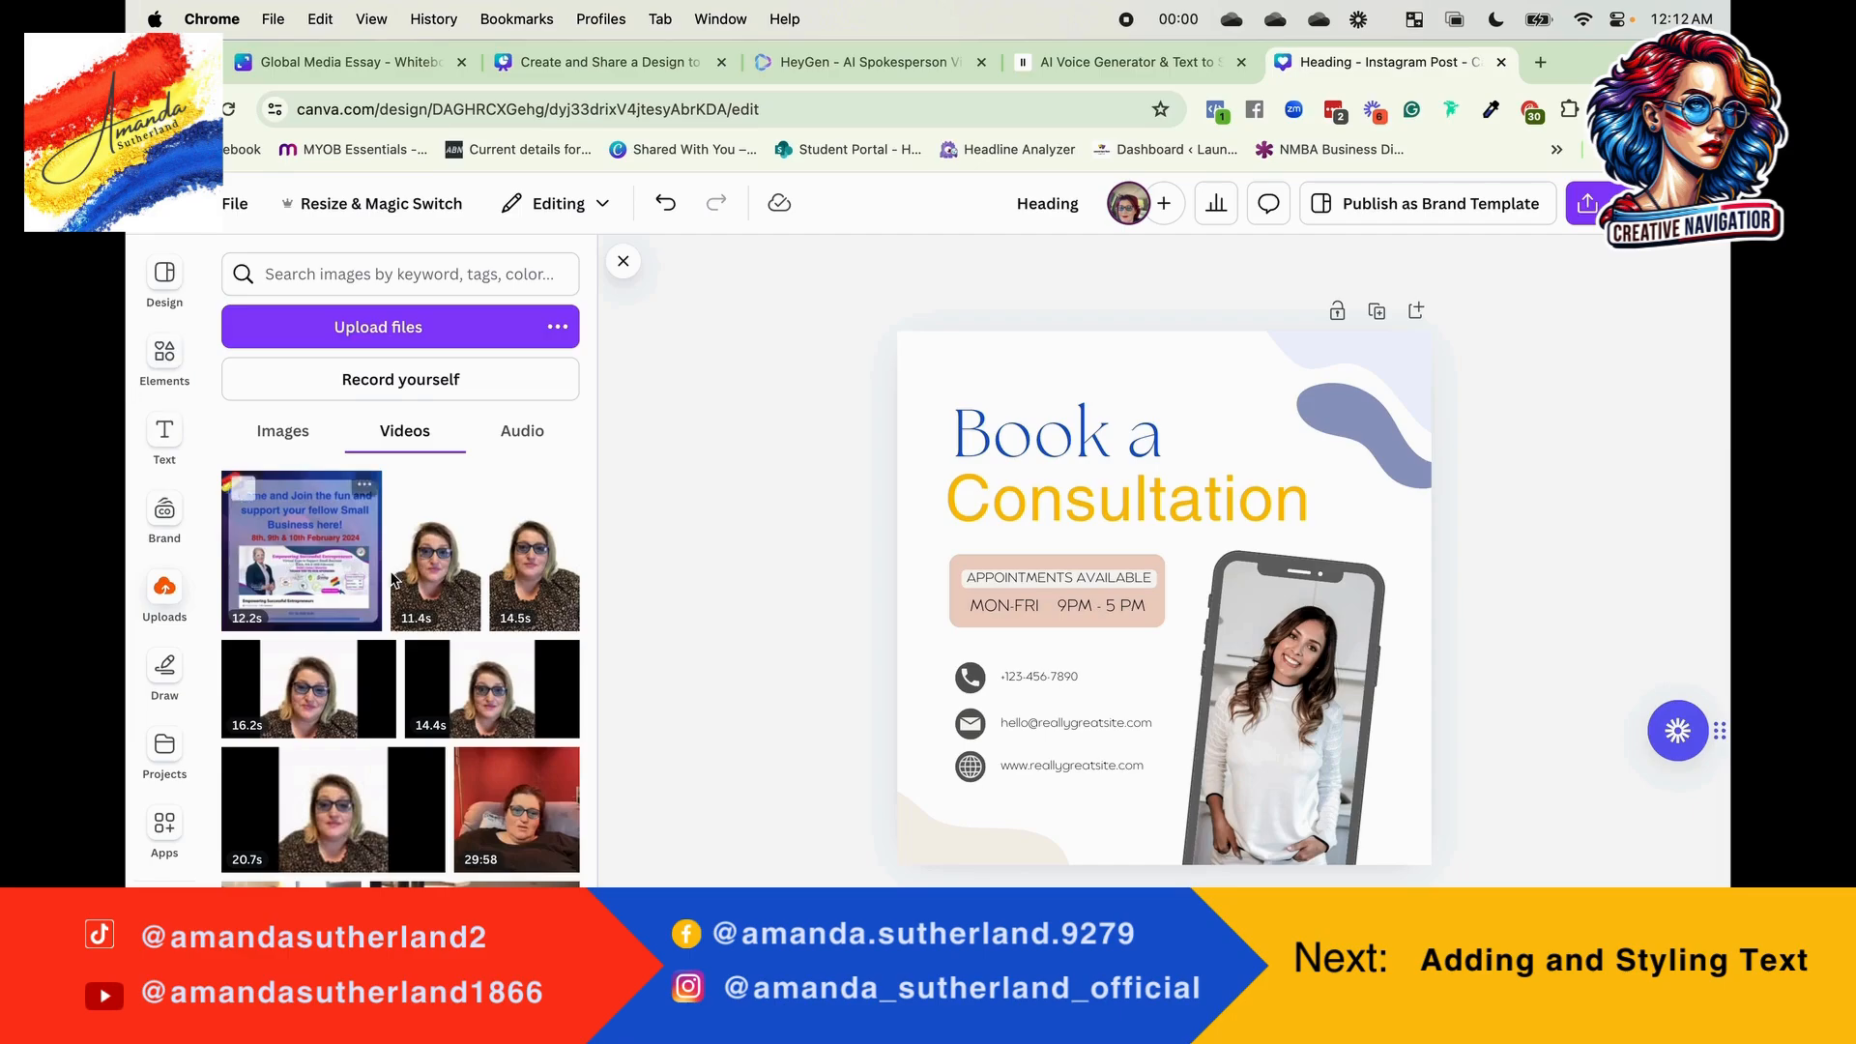
pyautogui.moveTo(522, 510)
pyautogui.click(293, 434)
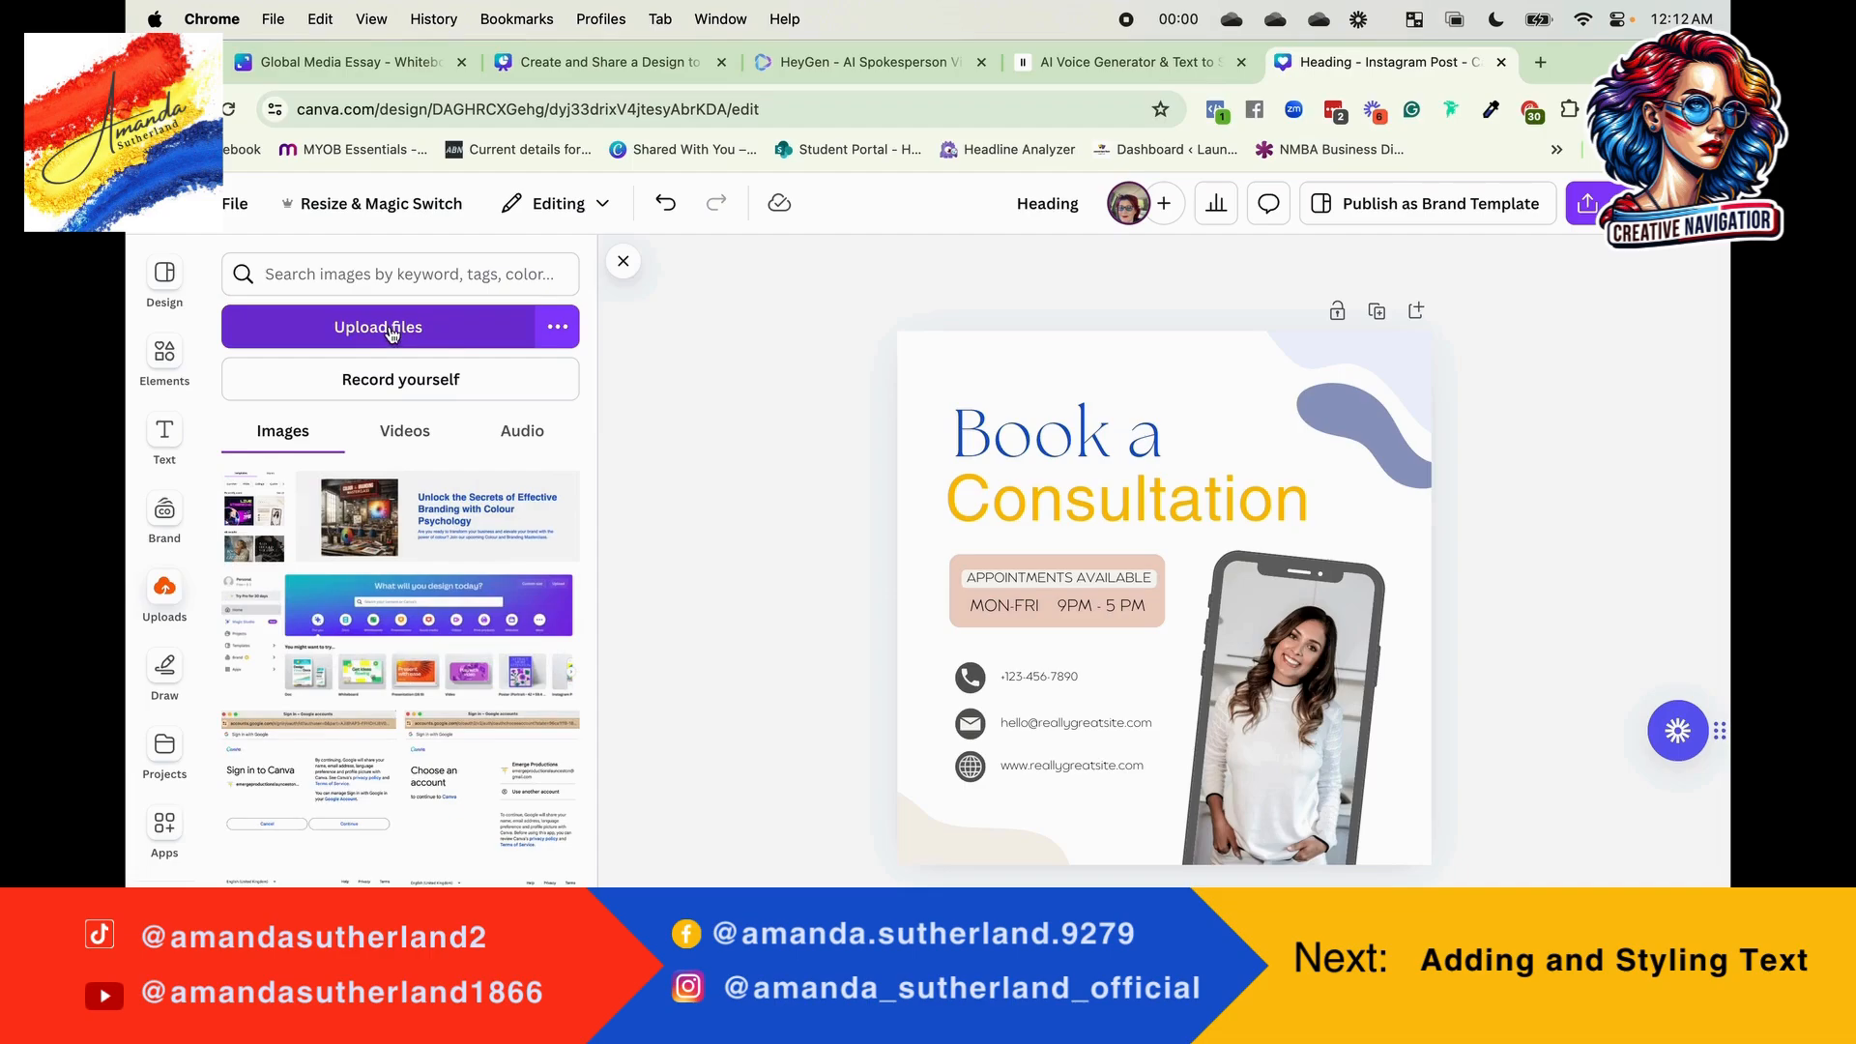
# Step: Switch to Finder at the folder that holds the recent download Slide 12.mp4
pyautogui.click(443, 334)
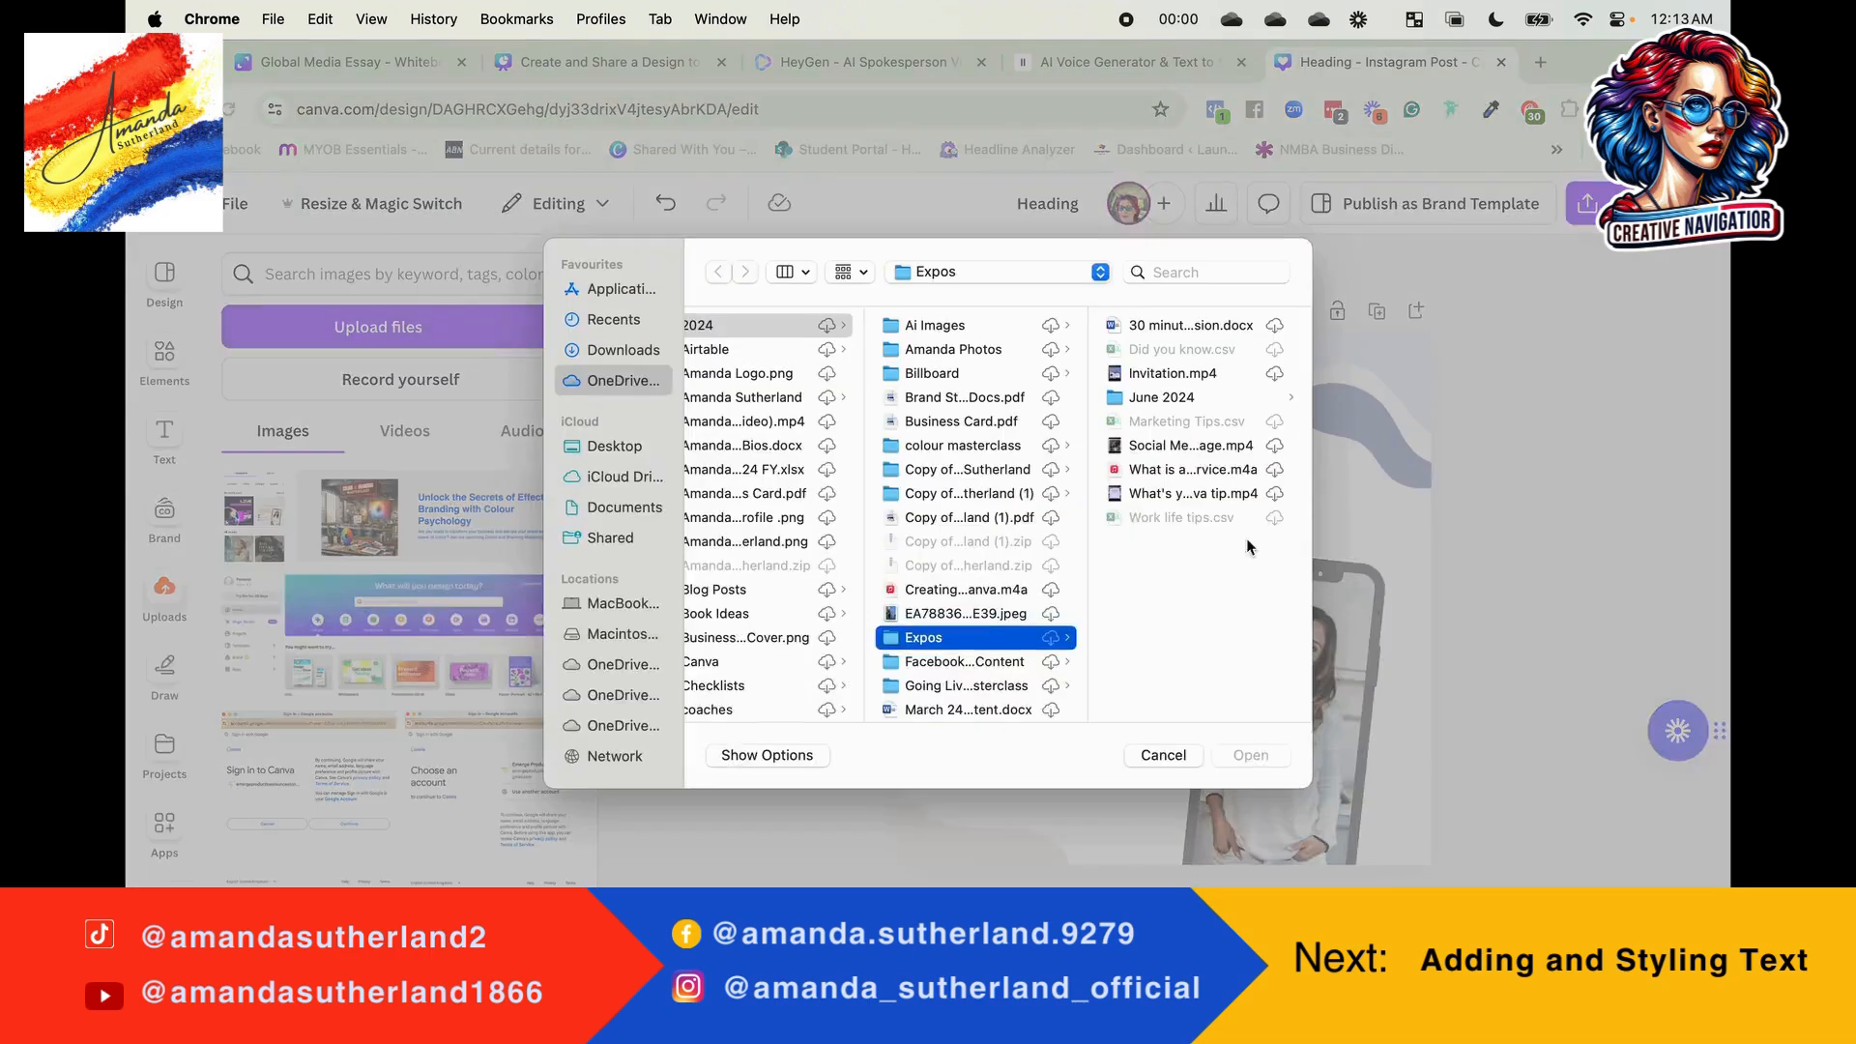
pyautogui.click(1163, 755)
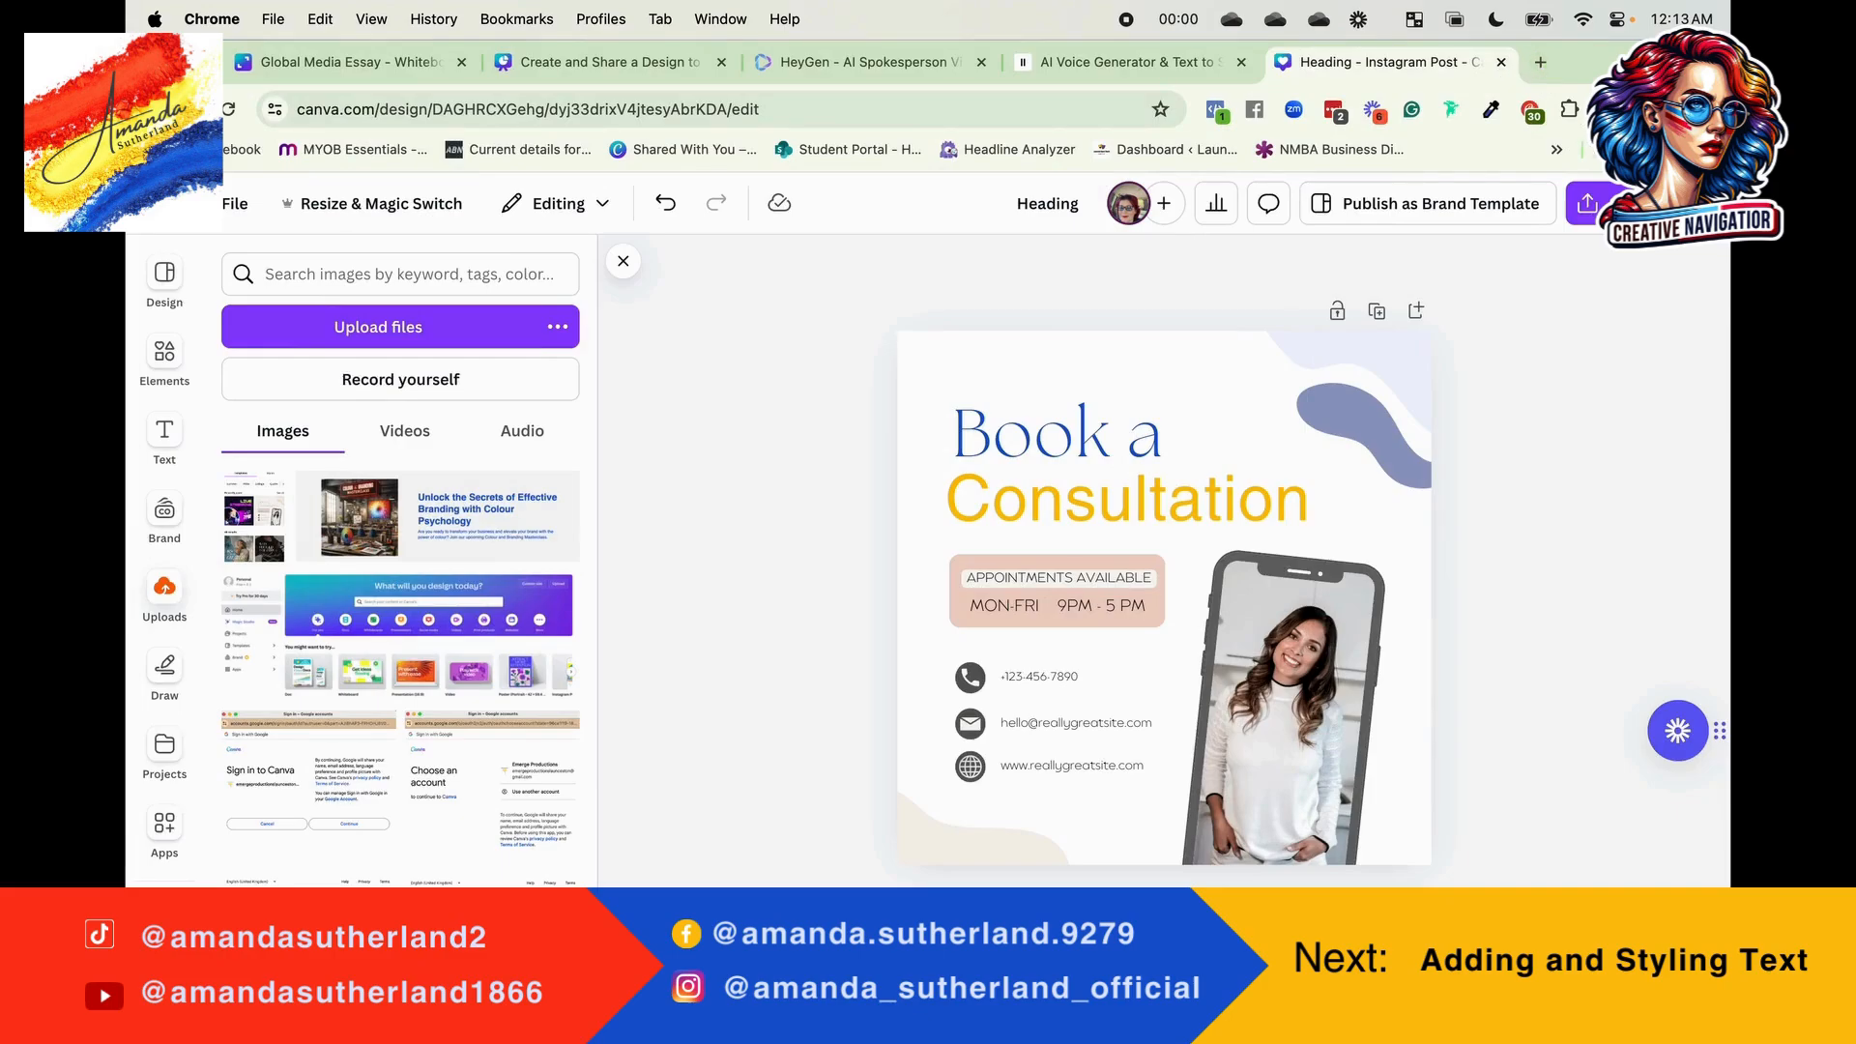
pyautogui.click(1627, 110)
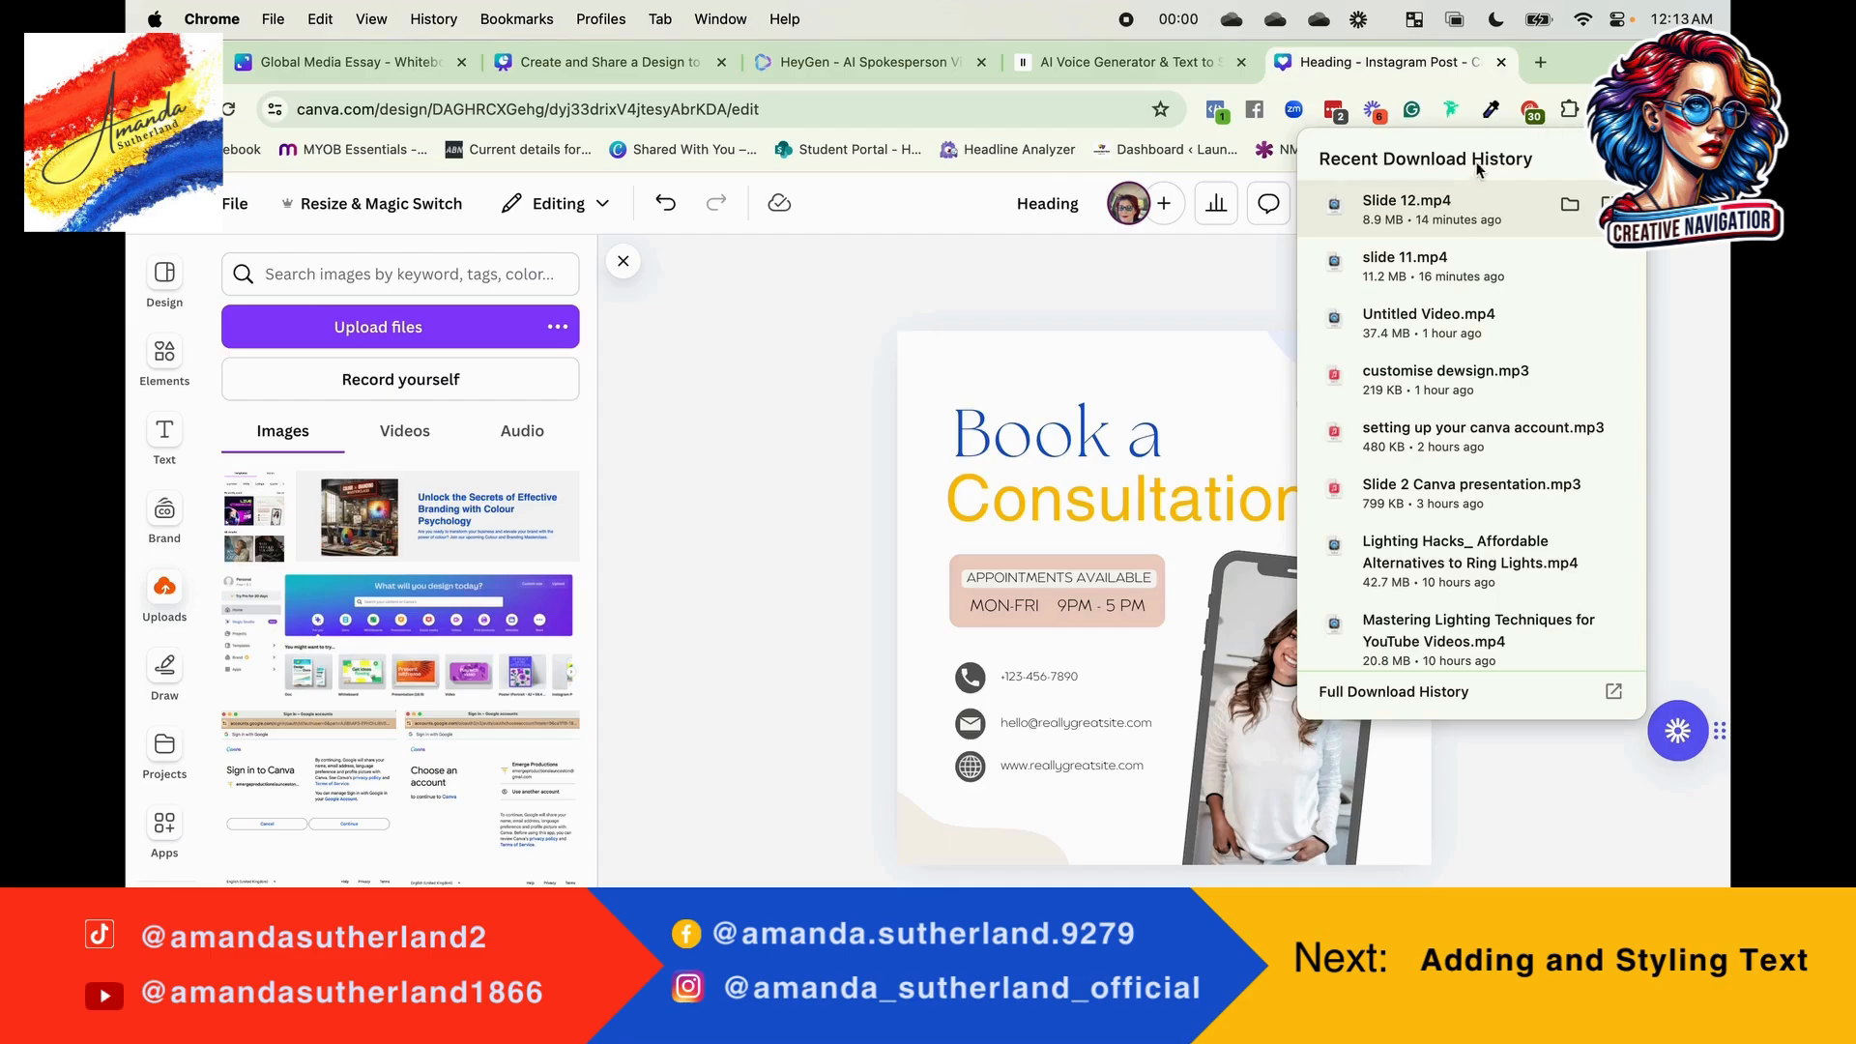
pyautogui.click(1569, 204)
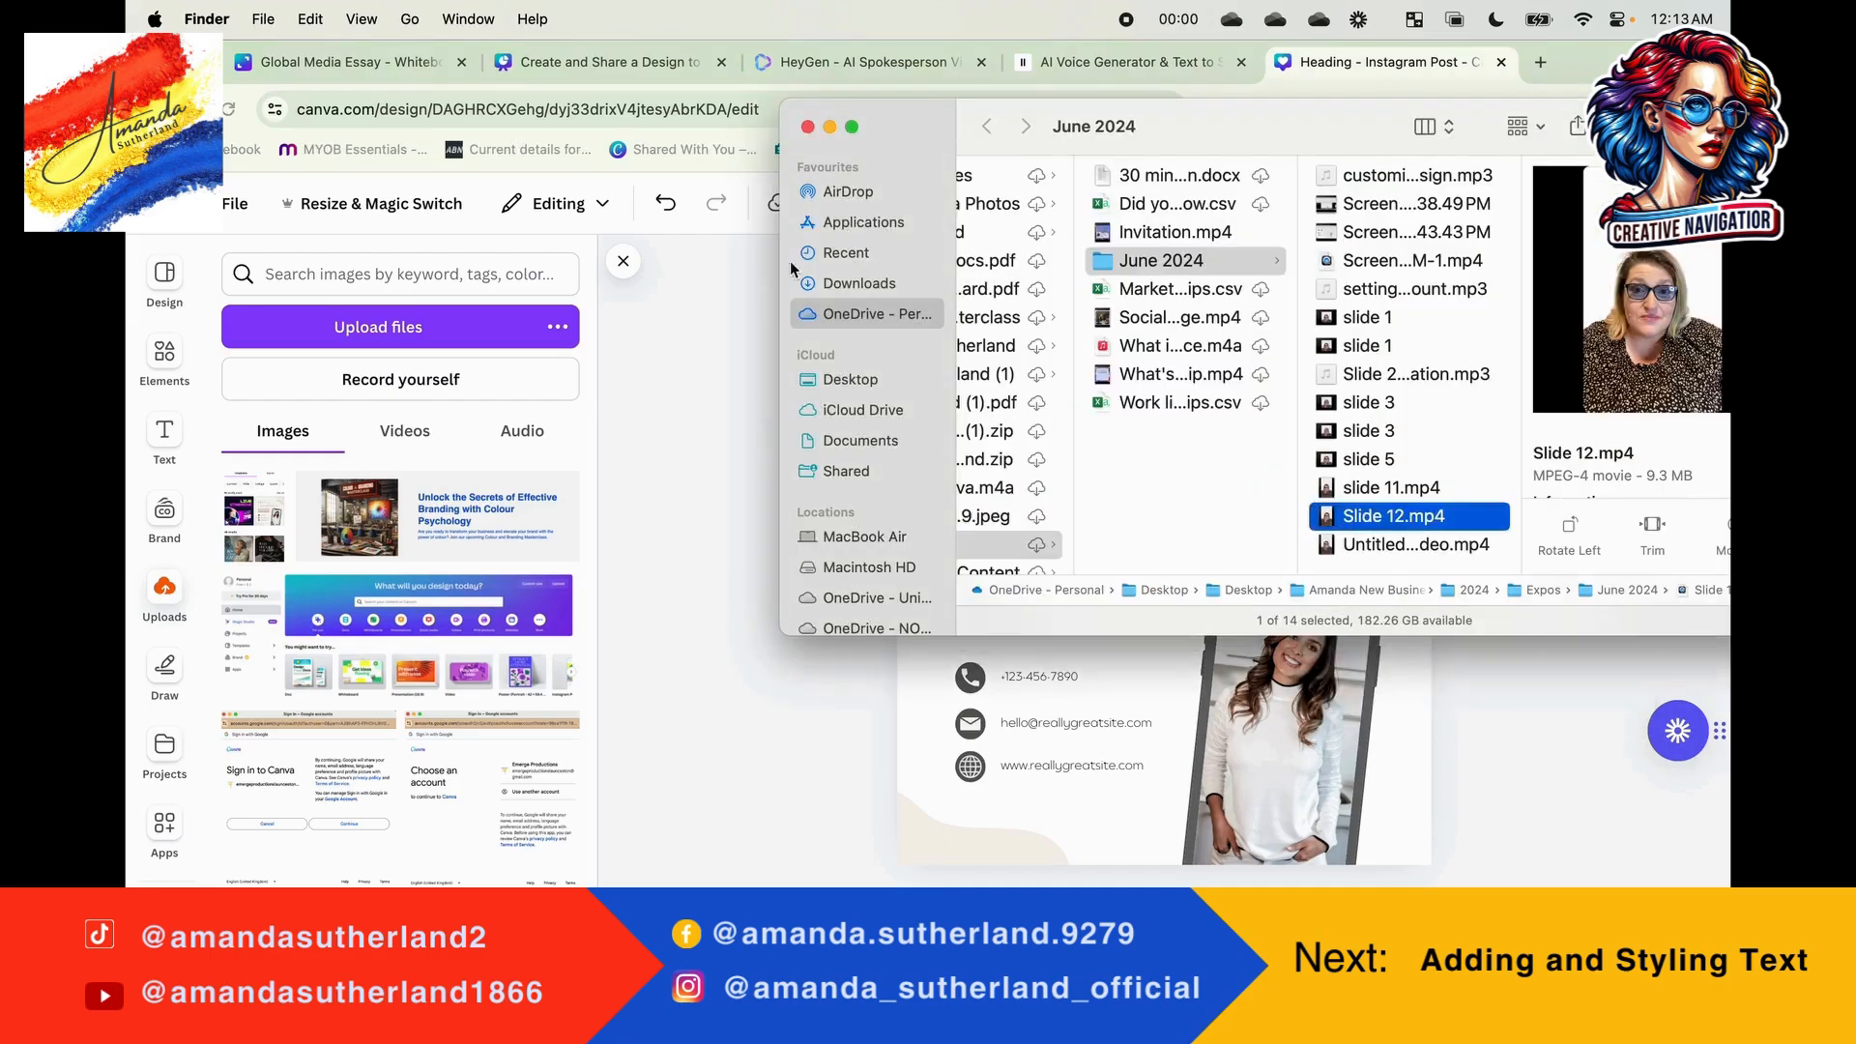
# Step: Go up to the Desktop folder and open the personal photos folder inside the business folder's 2024 directory
pyautogui.scroll(-5, 855, 497)
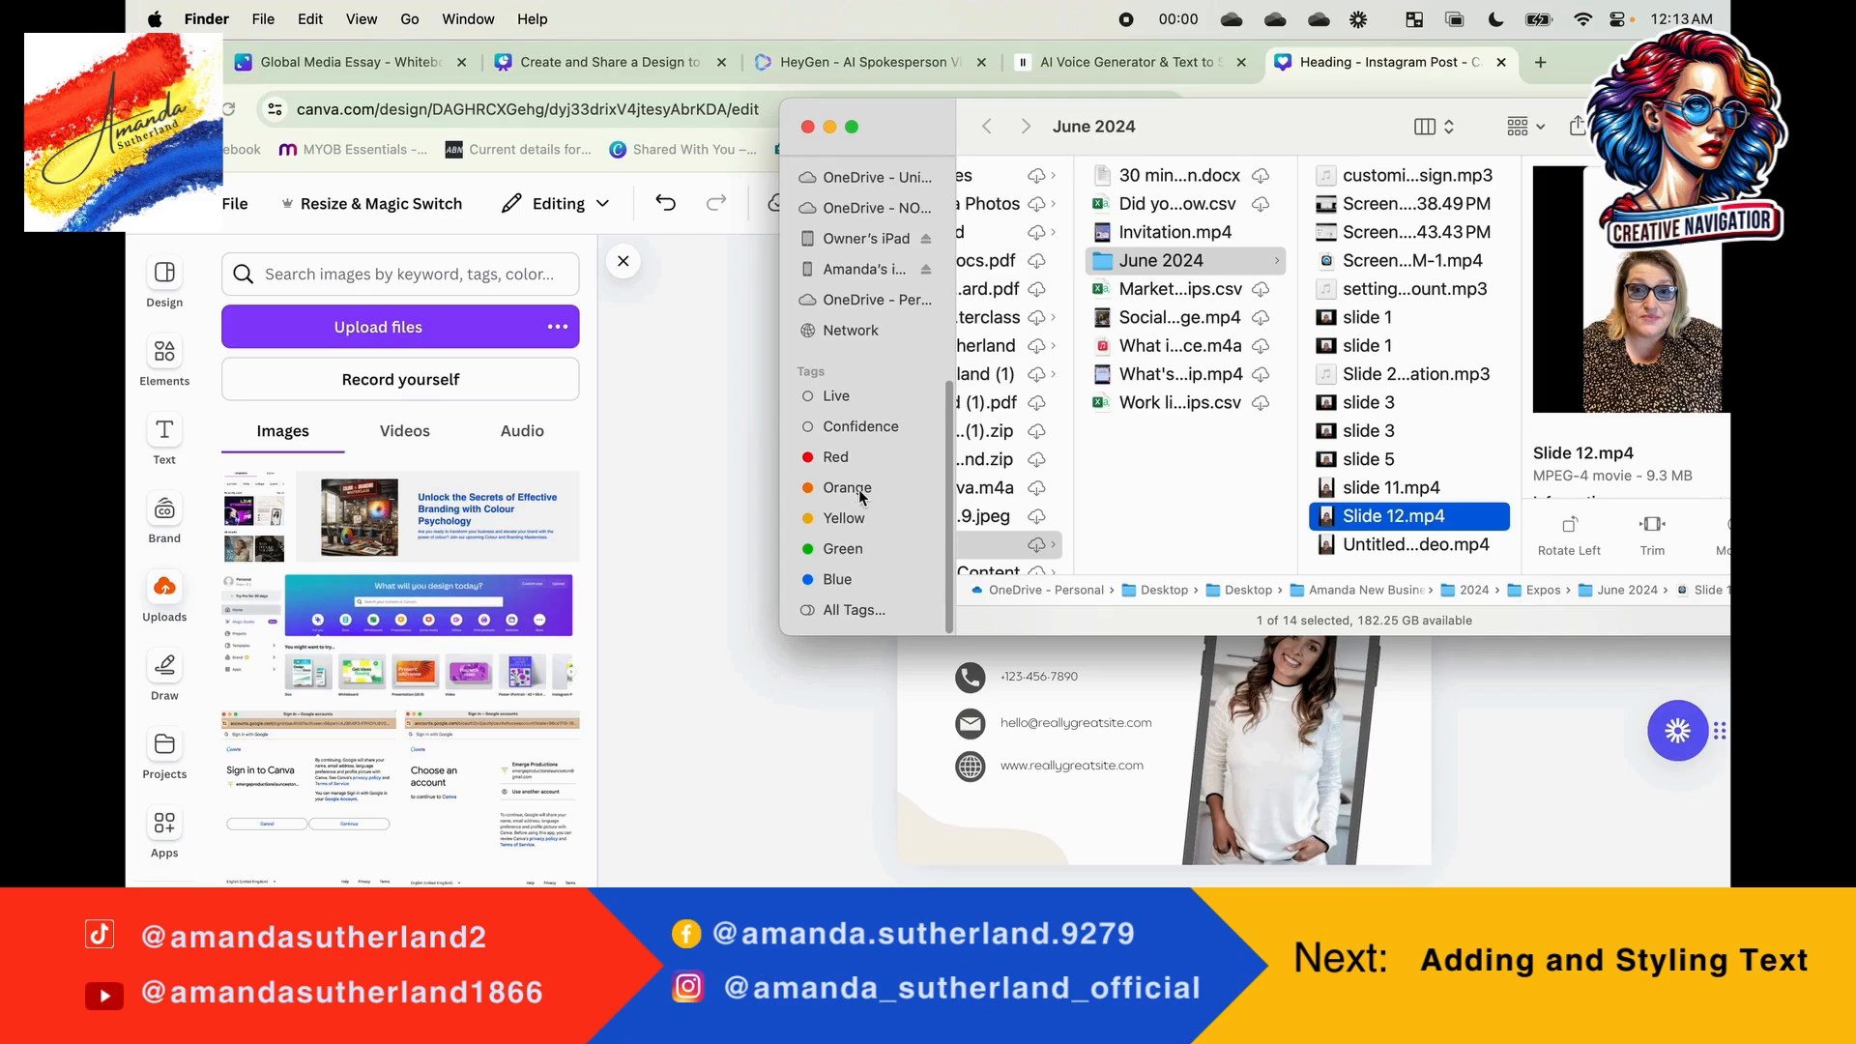
pyautogui.scroll(1, 910, 534)
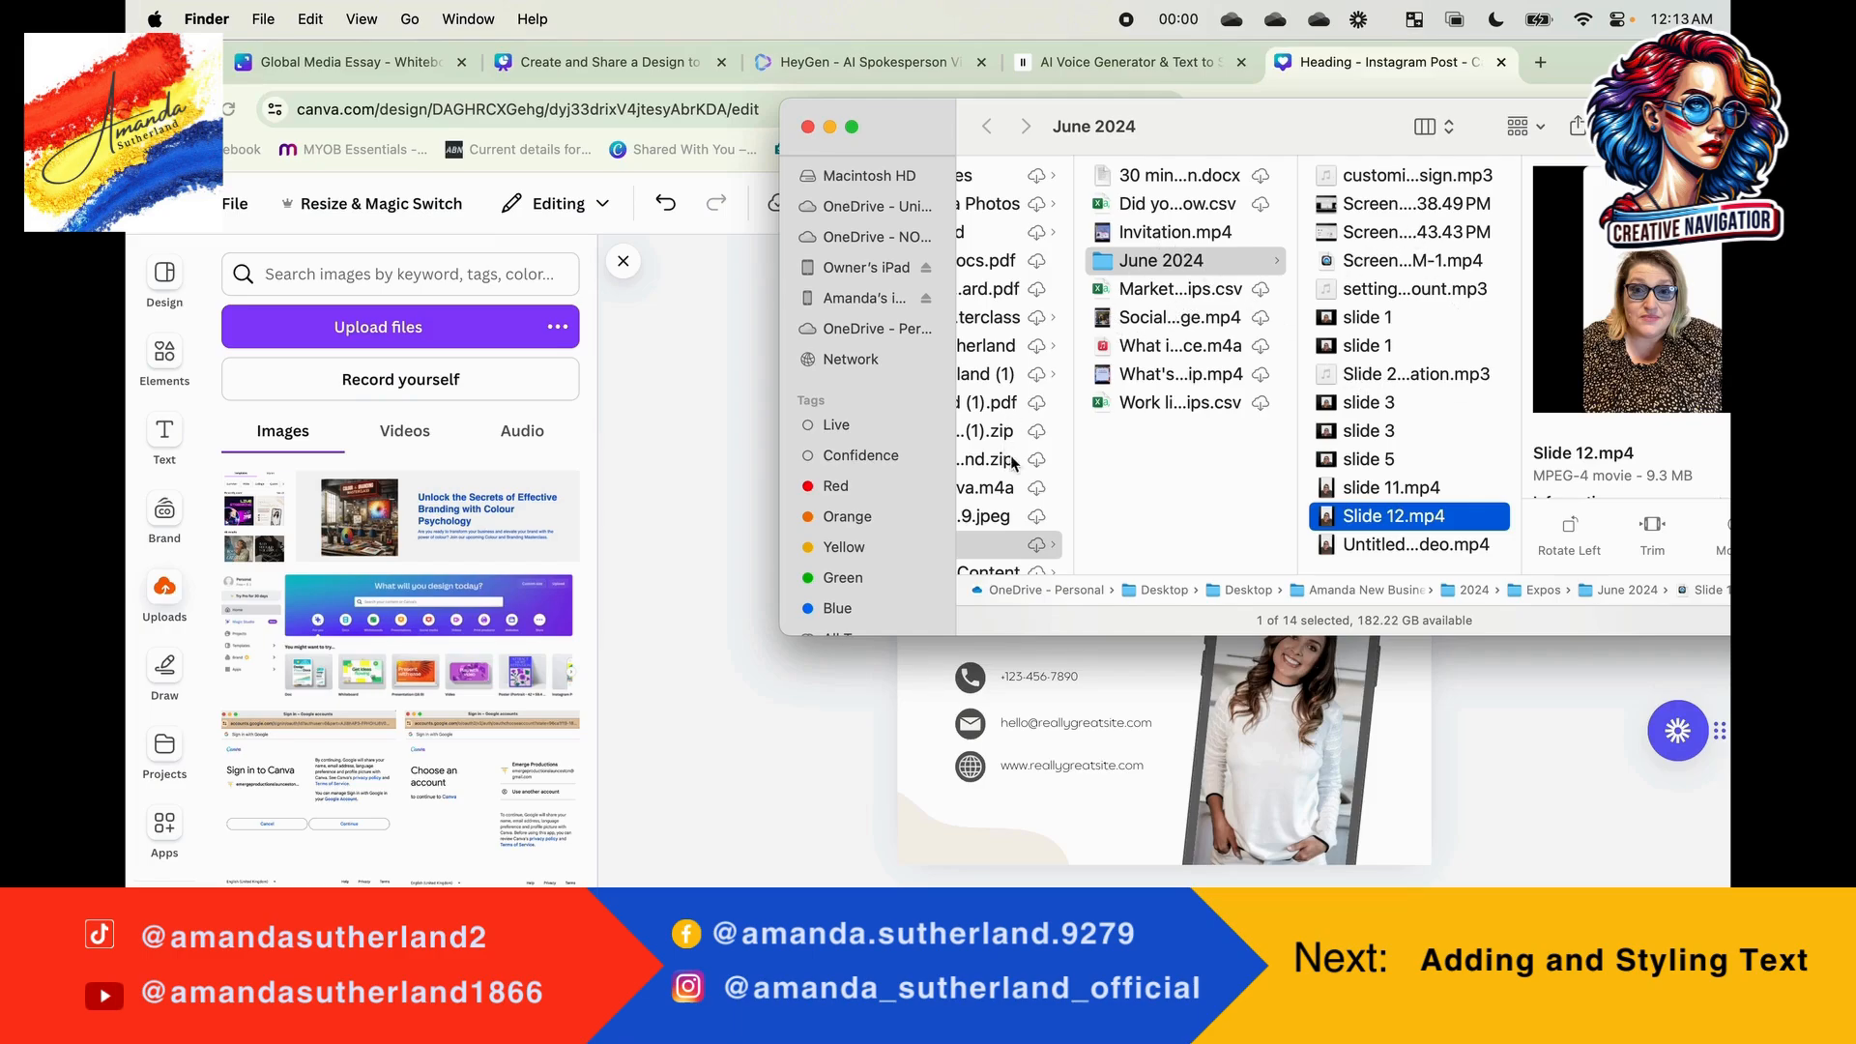
pyautogui.click(999, 491)
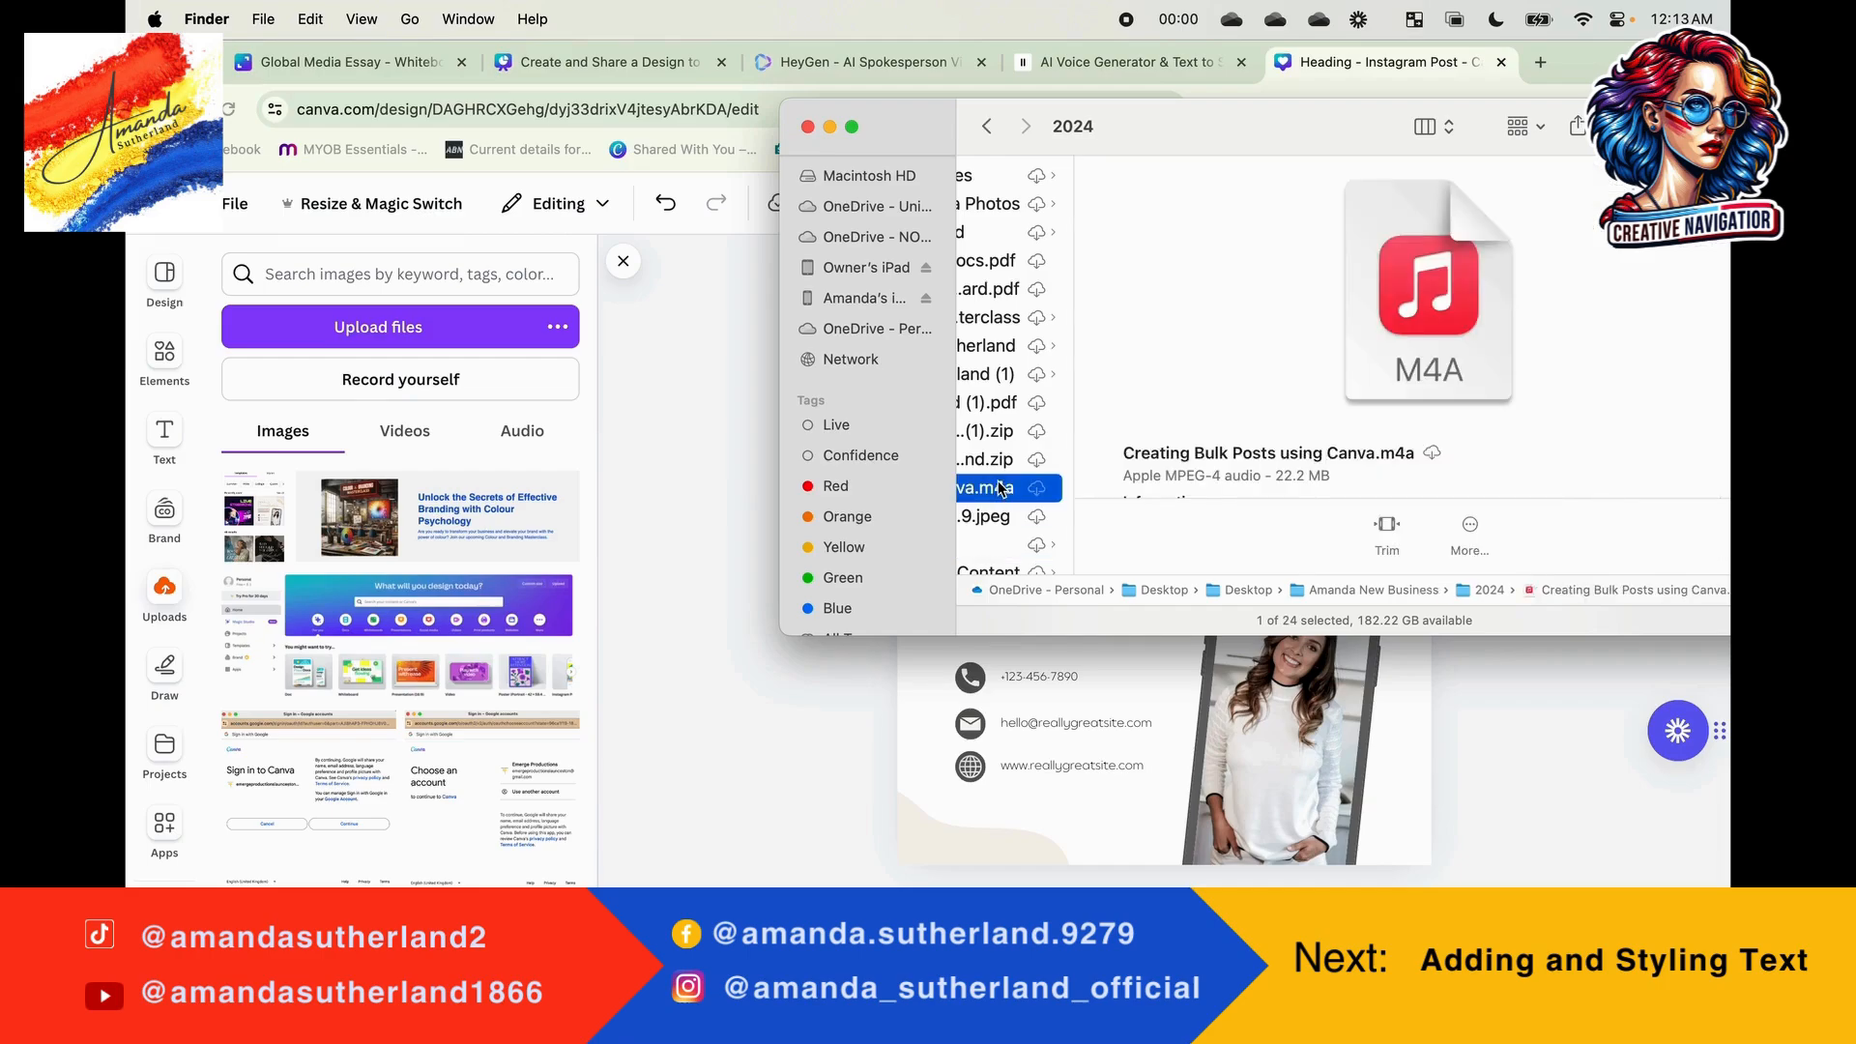
pyautogui.press('Left')
pyautogui.press('Left')
pyautogui.press('Left')
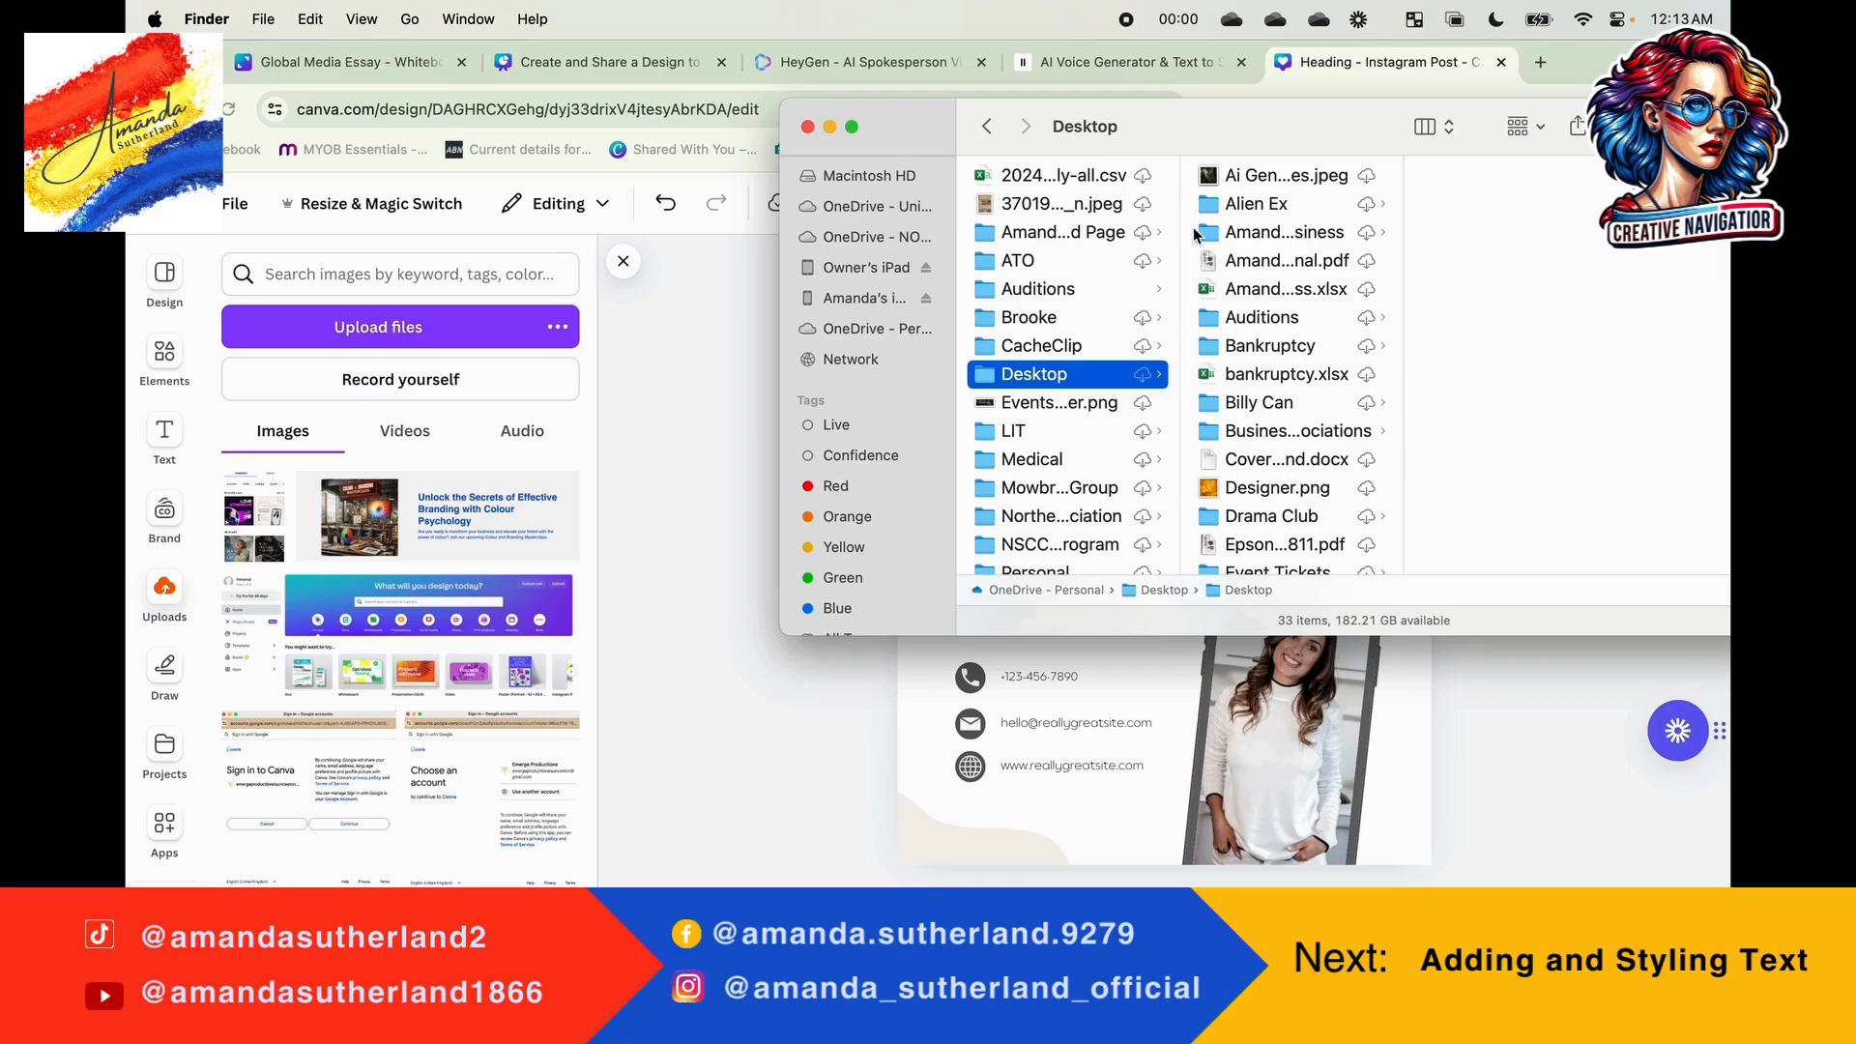
pyautogui.click(1254, 235)
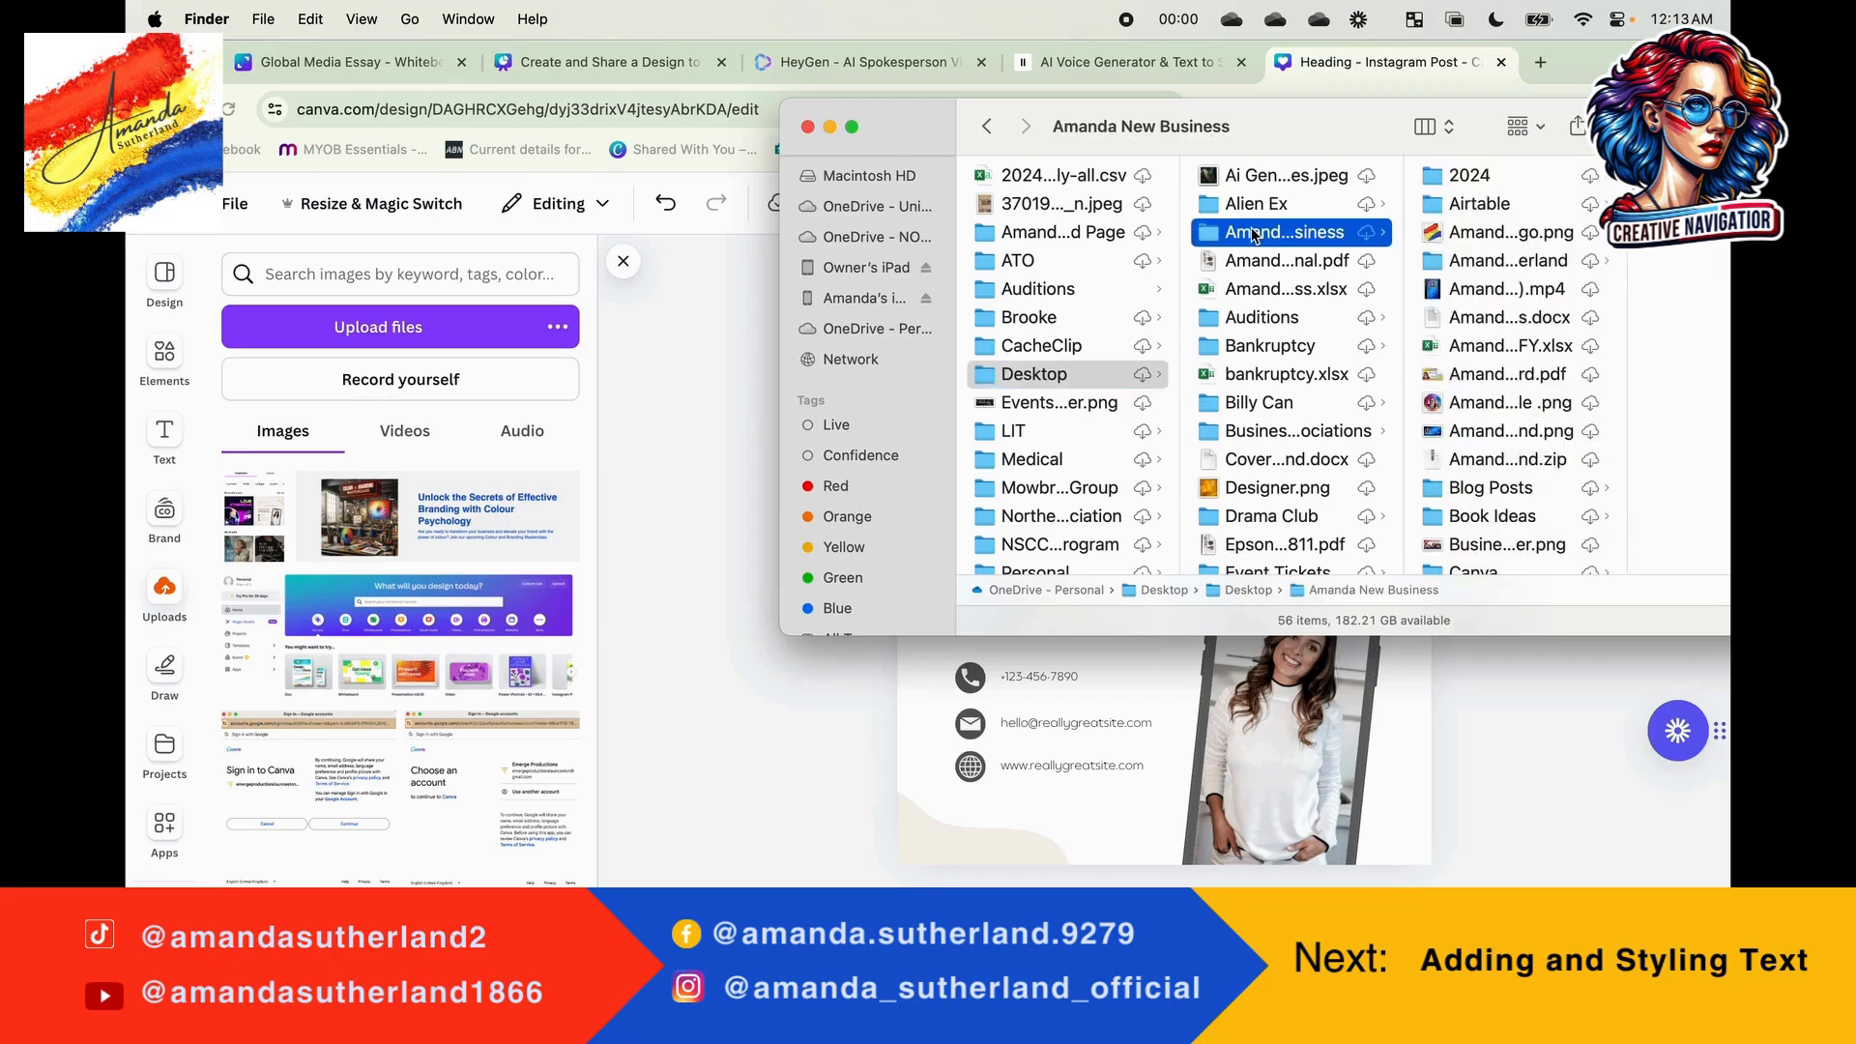
pyautogui.click(1466, 179)
pyautogui.click(1659, 204)
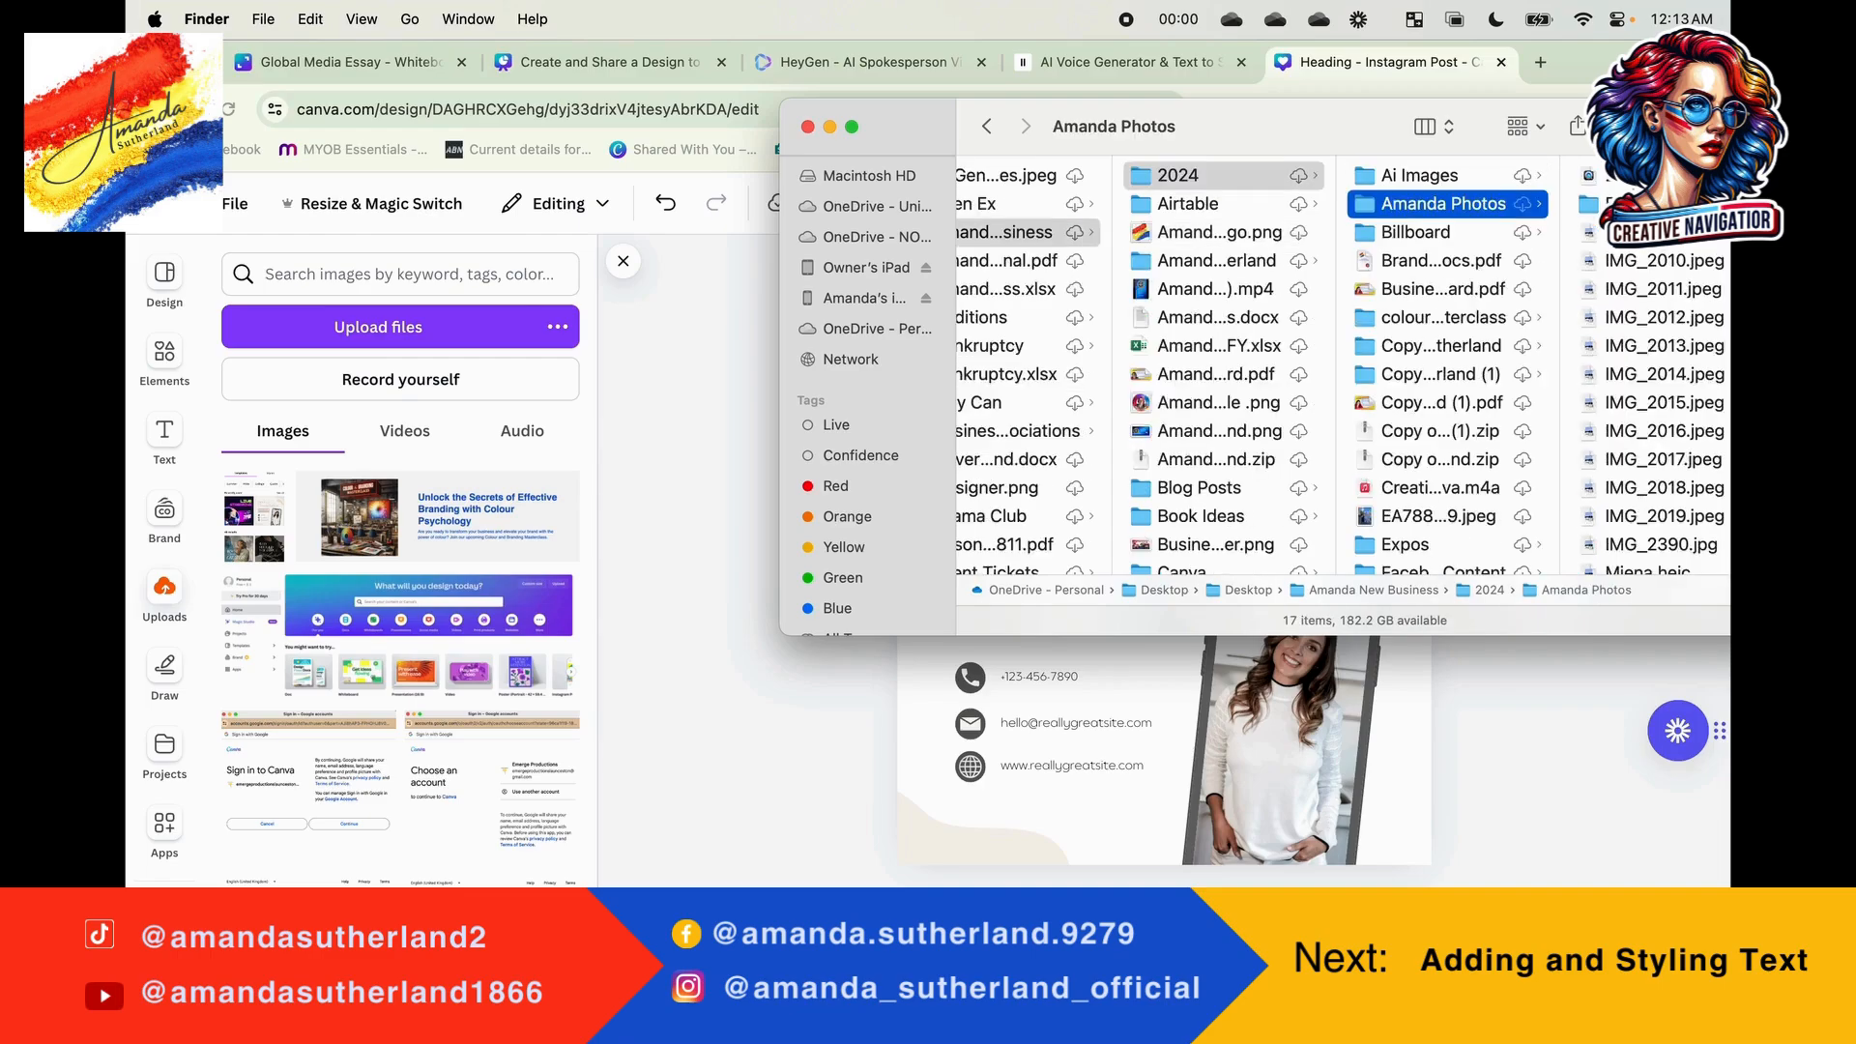
# Step: Upload IMG_2009.jpeg from the photos folder to the design's uploaded images
pyautogui.click(1643, 204)
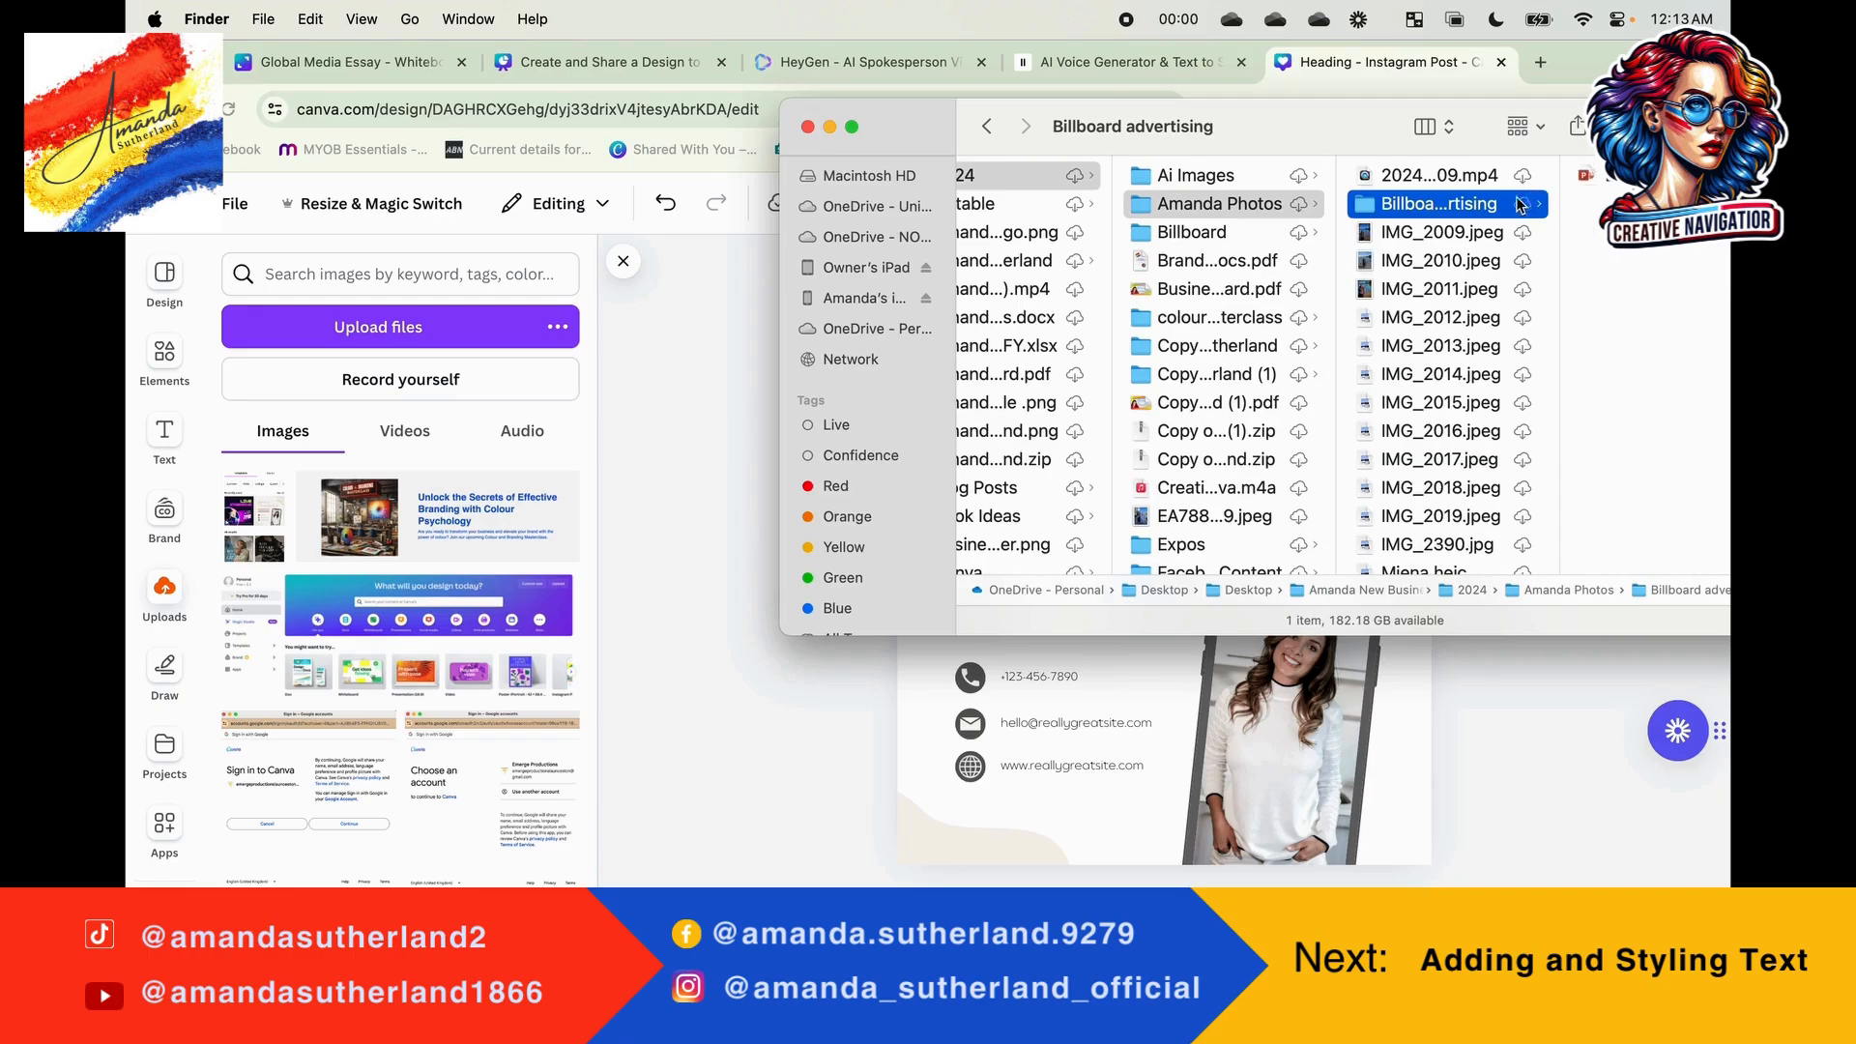
pyautogui.click(1440, 236)
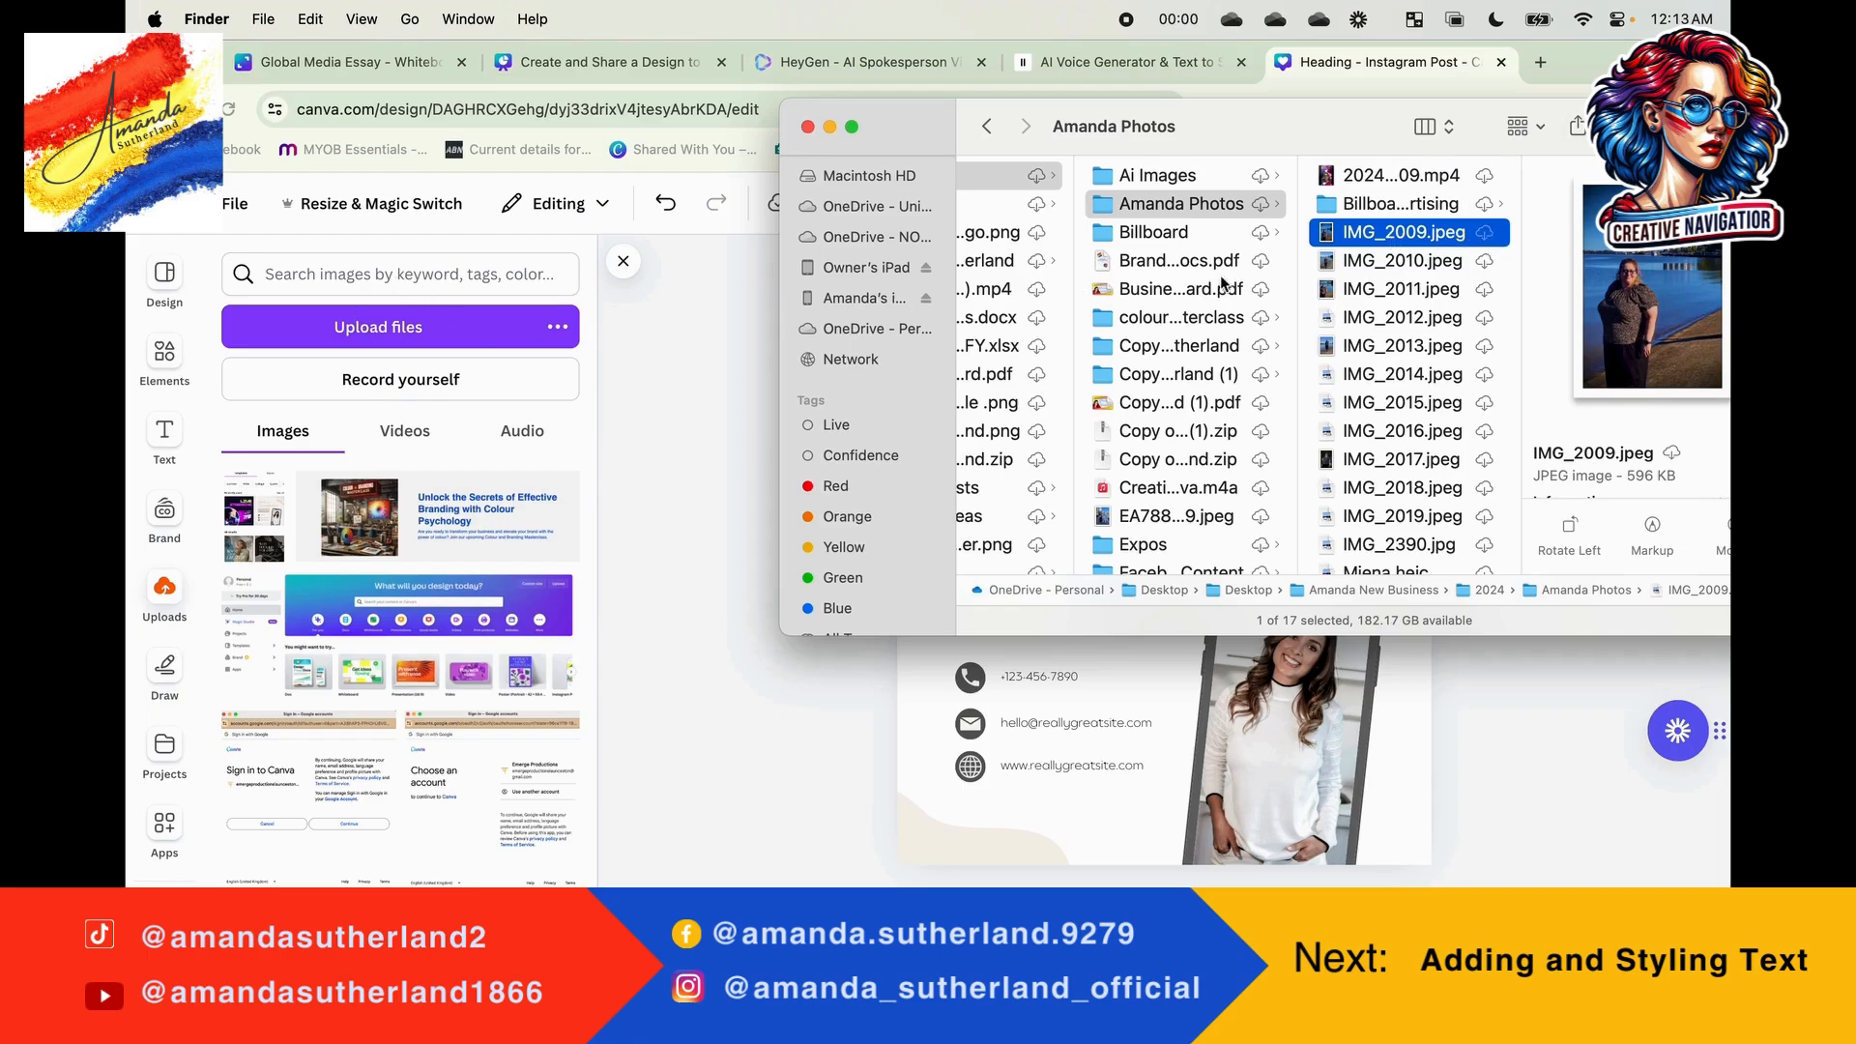
pyautogui.moveTo(1365, 239); pyautogui.dragTo(304, 508)
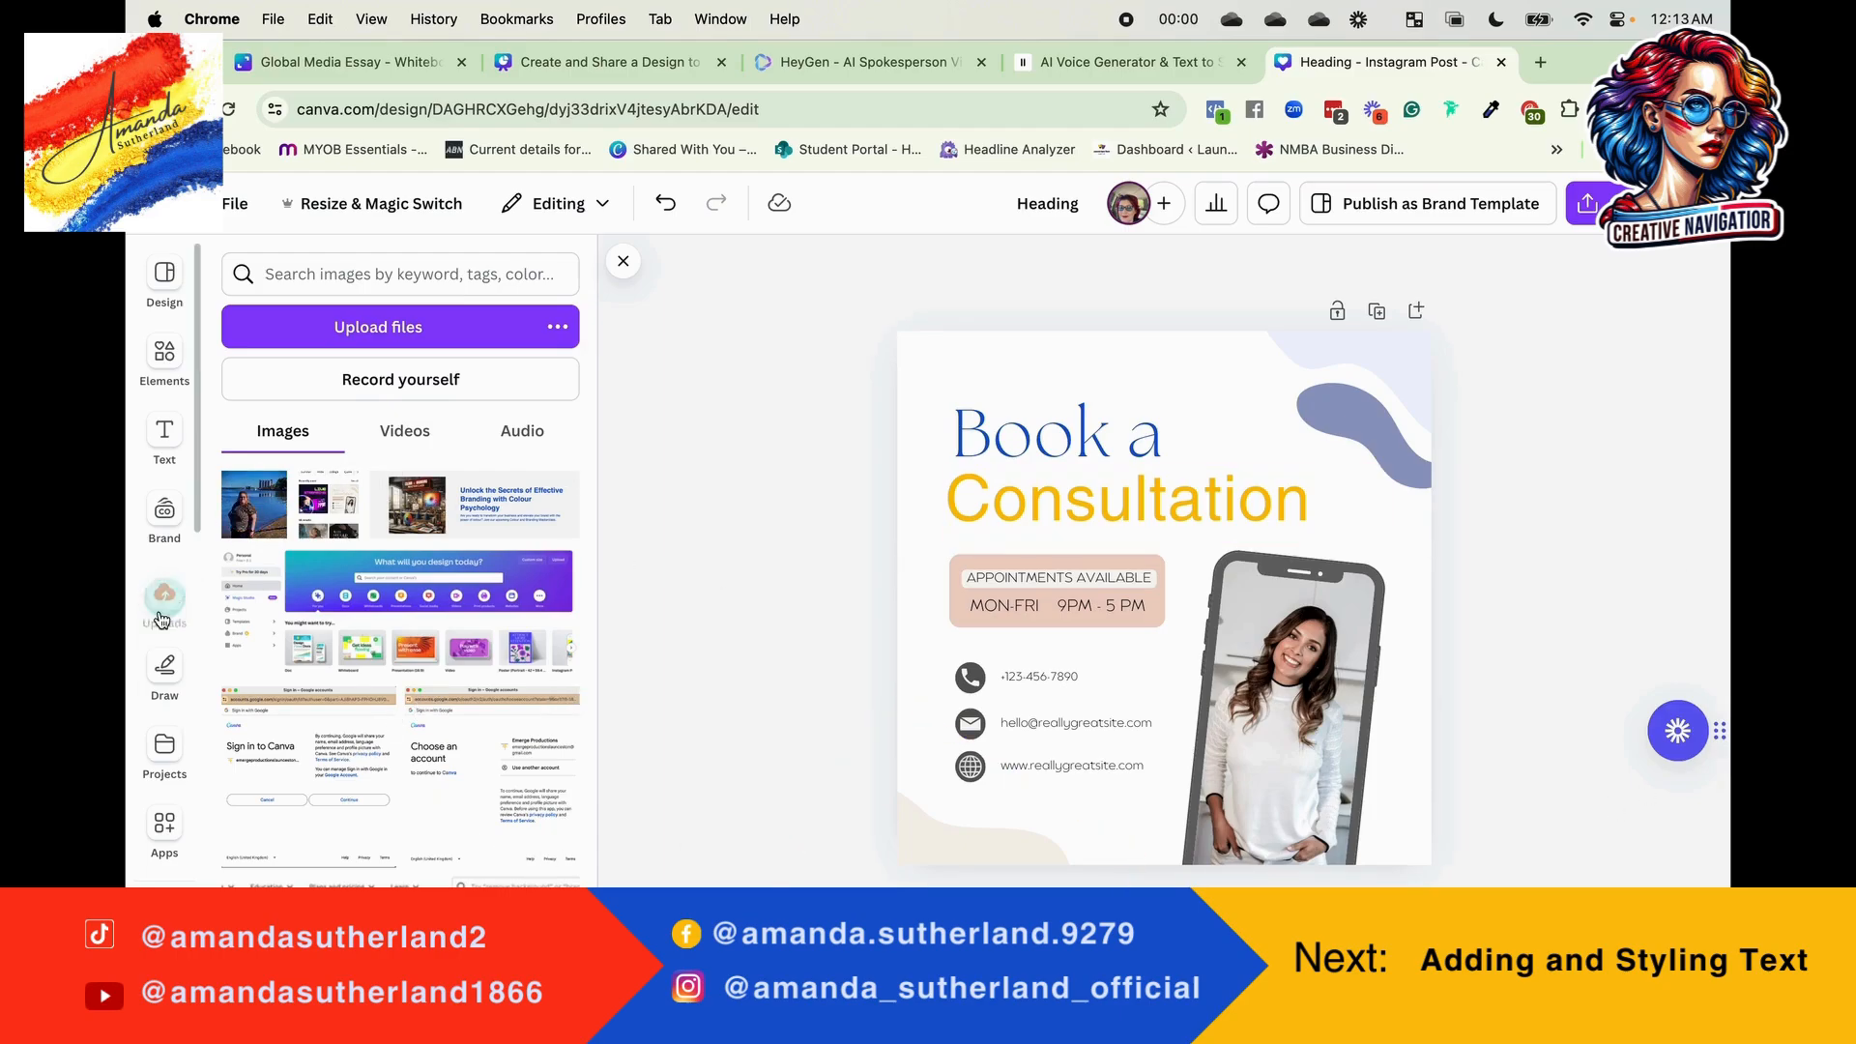
# Step: Place the uploaded waterfront photo inside the phone frame, moving the frame slightly up and towards the page's right edge
pyautogui.click(256, 501)
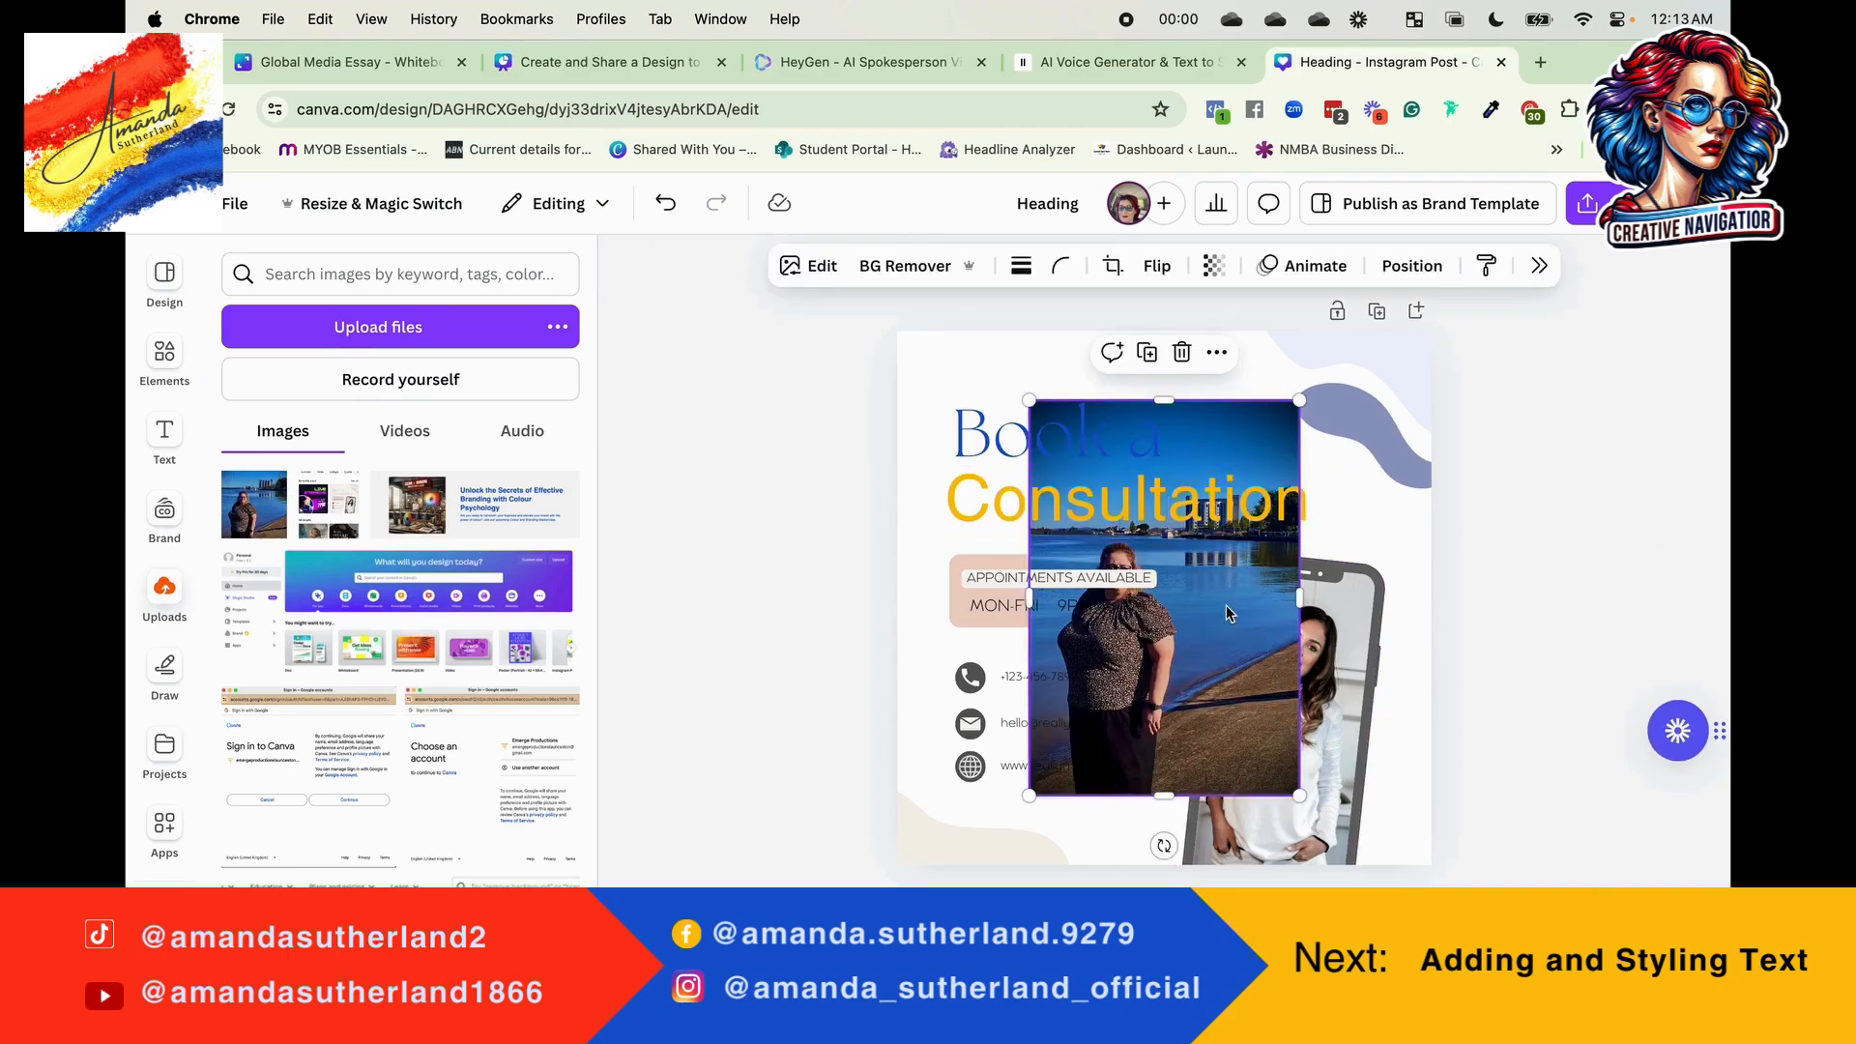
pyautogui.moveTo(1226, 605); pyautogui.dragTo(1128, 554)
pyautogui.moveTo(1281, 713); pyautogui.dragTo(1332, 695)
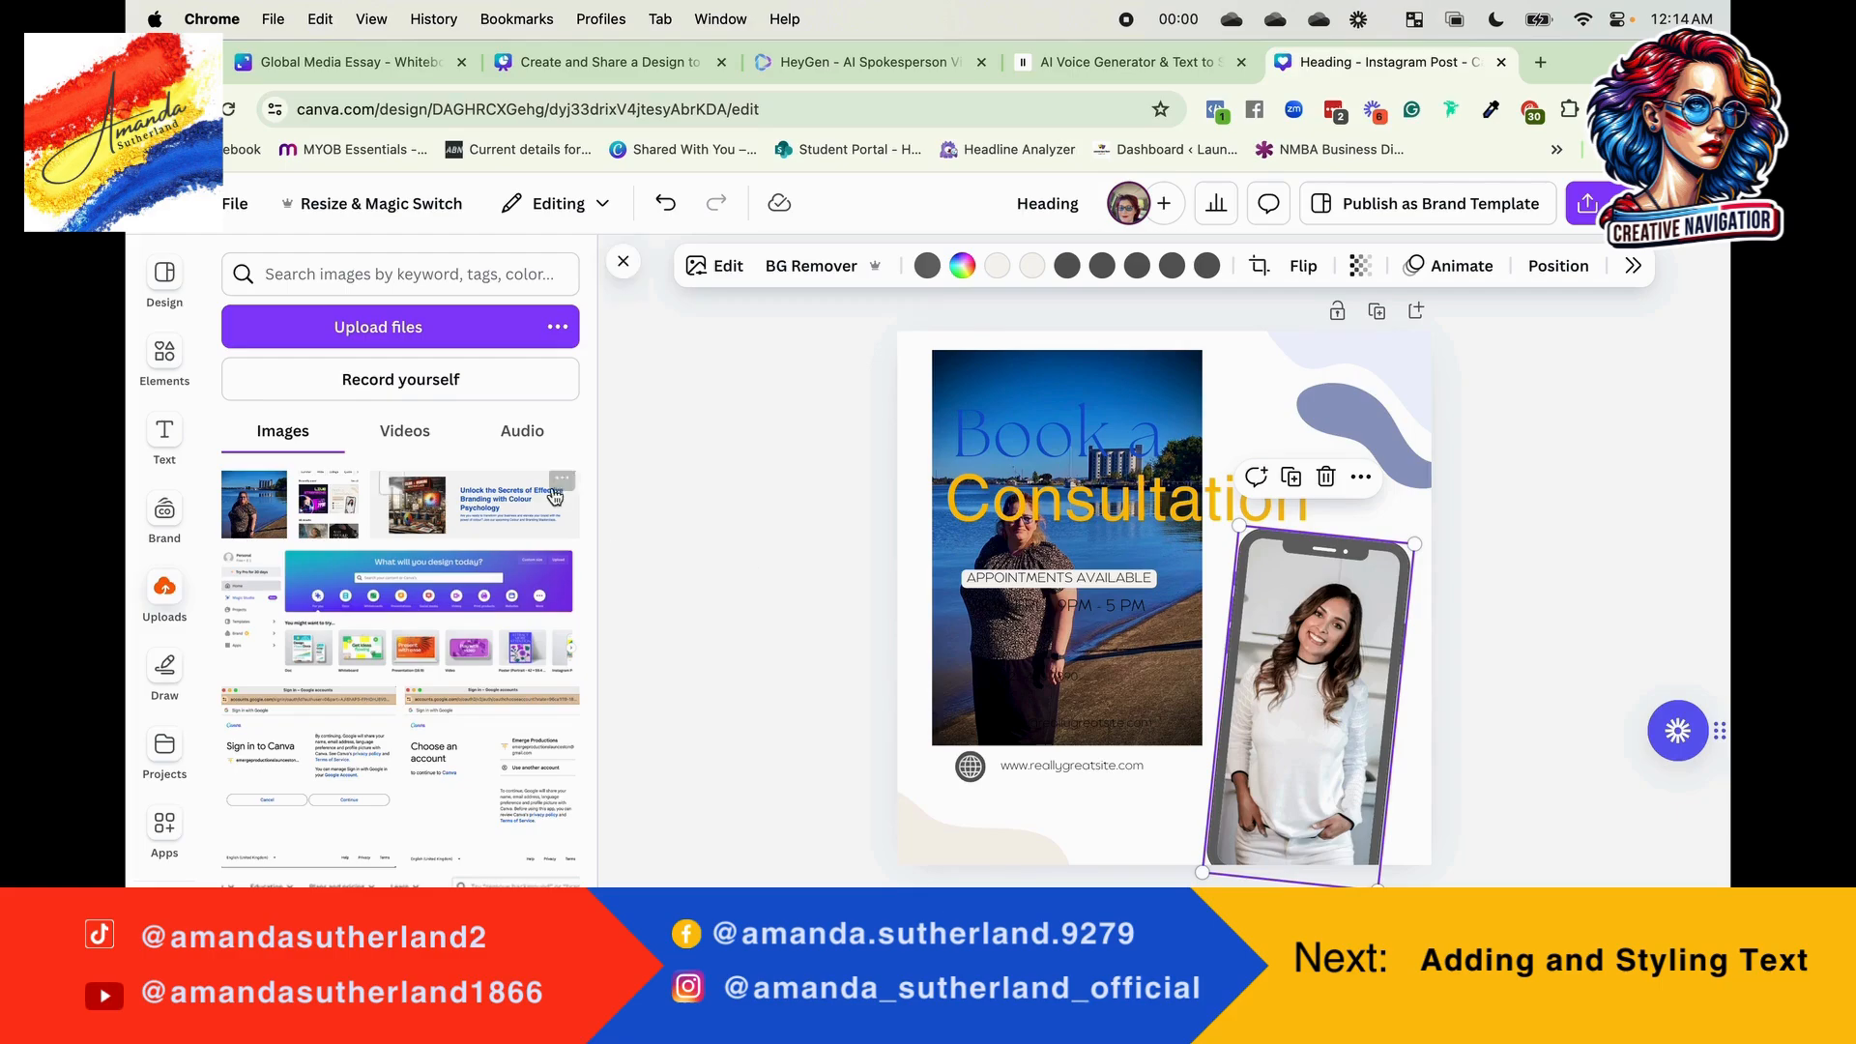
pyautogui.click(754, 532)
pyautogui.moveTo(1002, 657); pyautogui.dragTo(1309, 726)
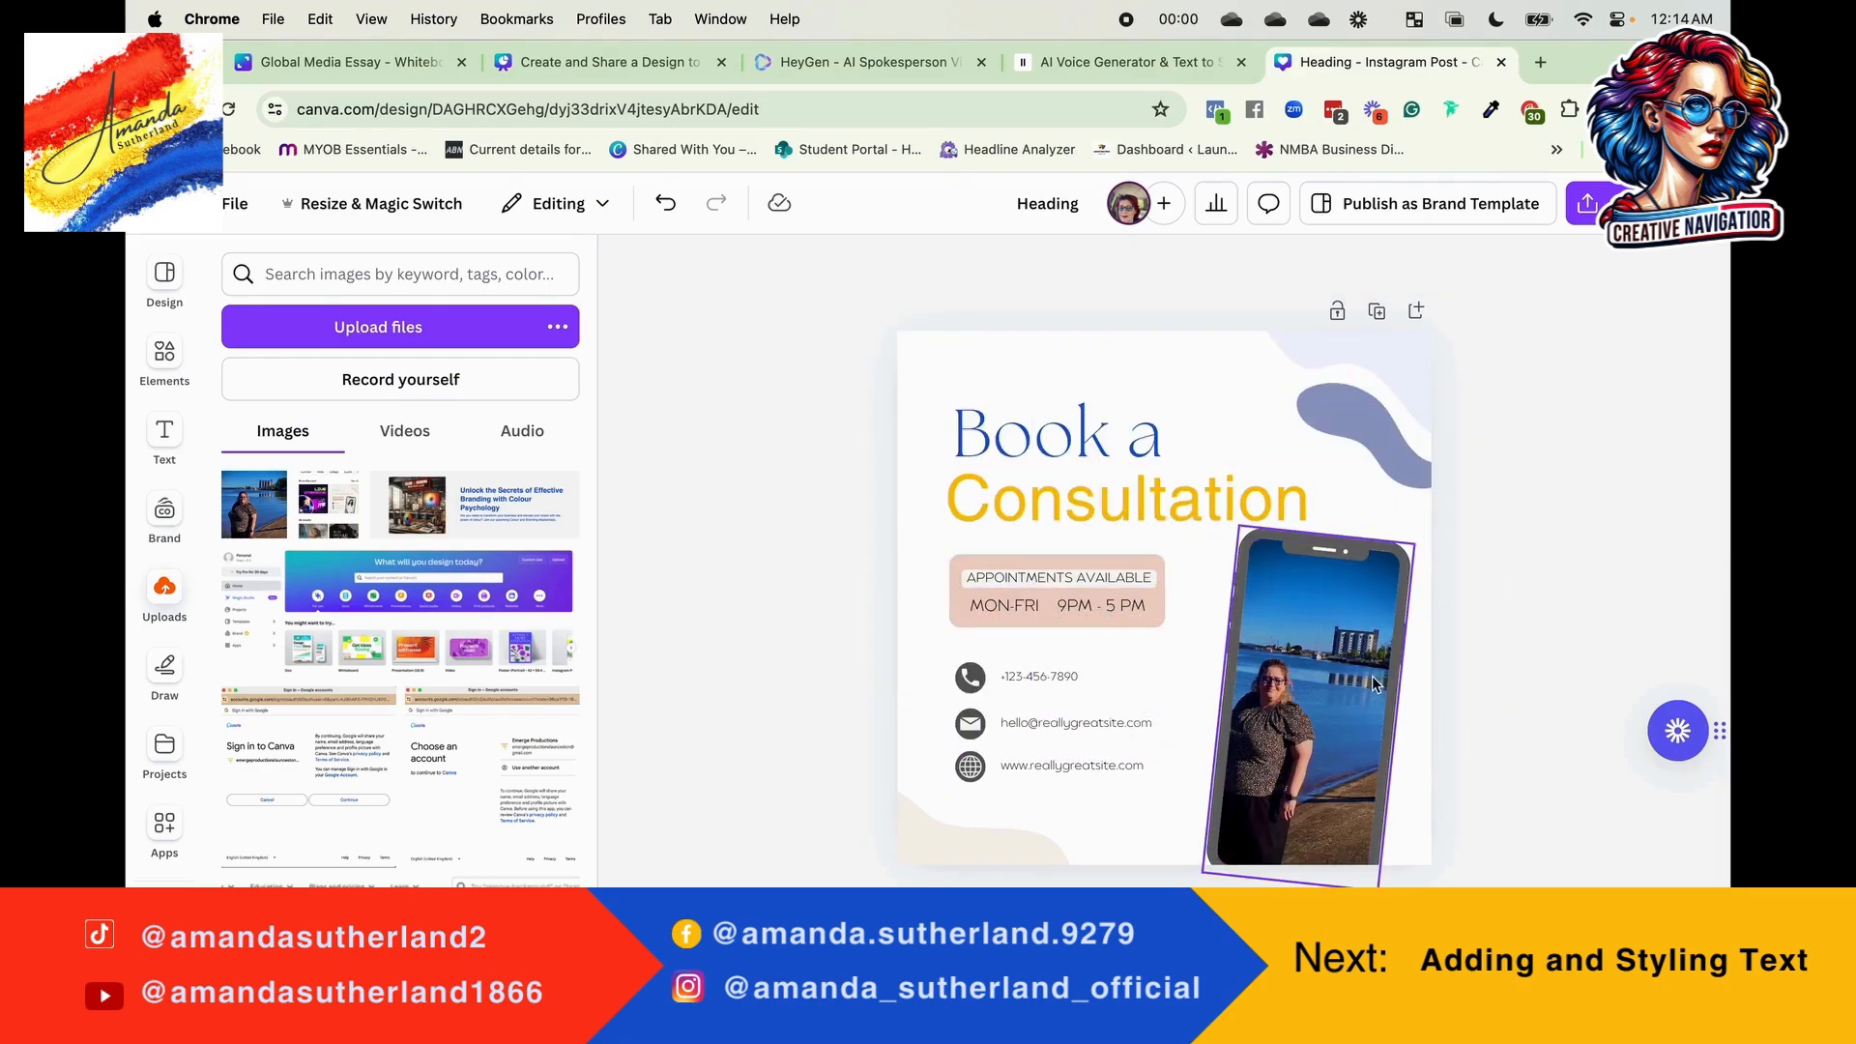
# Step: Enlarge and reposition the photo within the phone frame's crop so the person fills the phone screen
pyautogui.doubleClick(1305, 692)
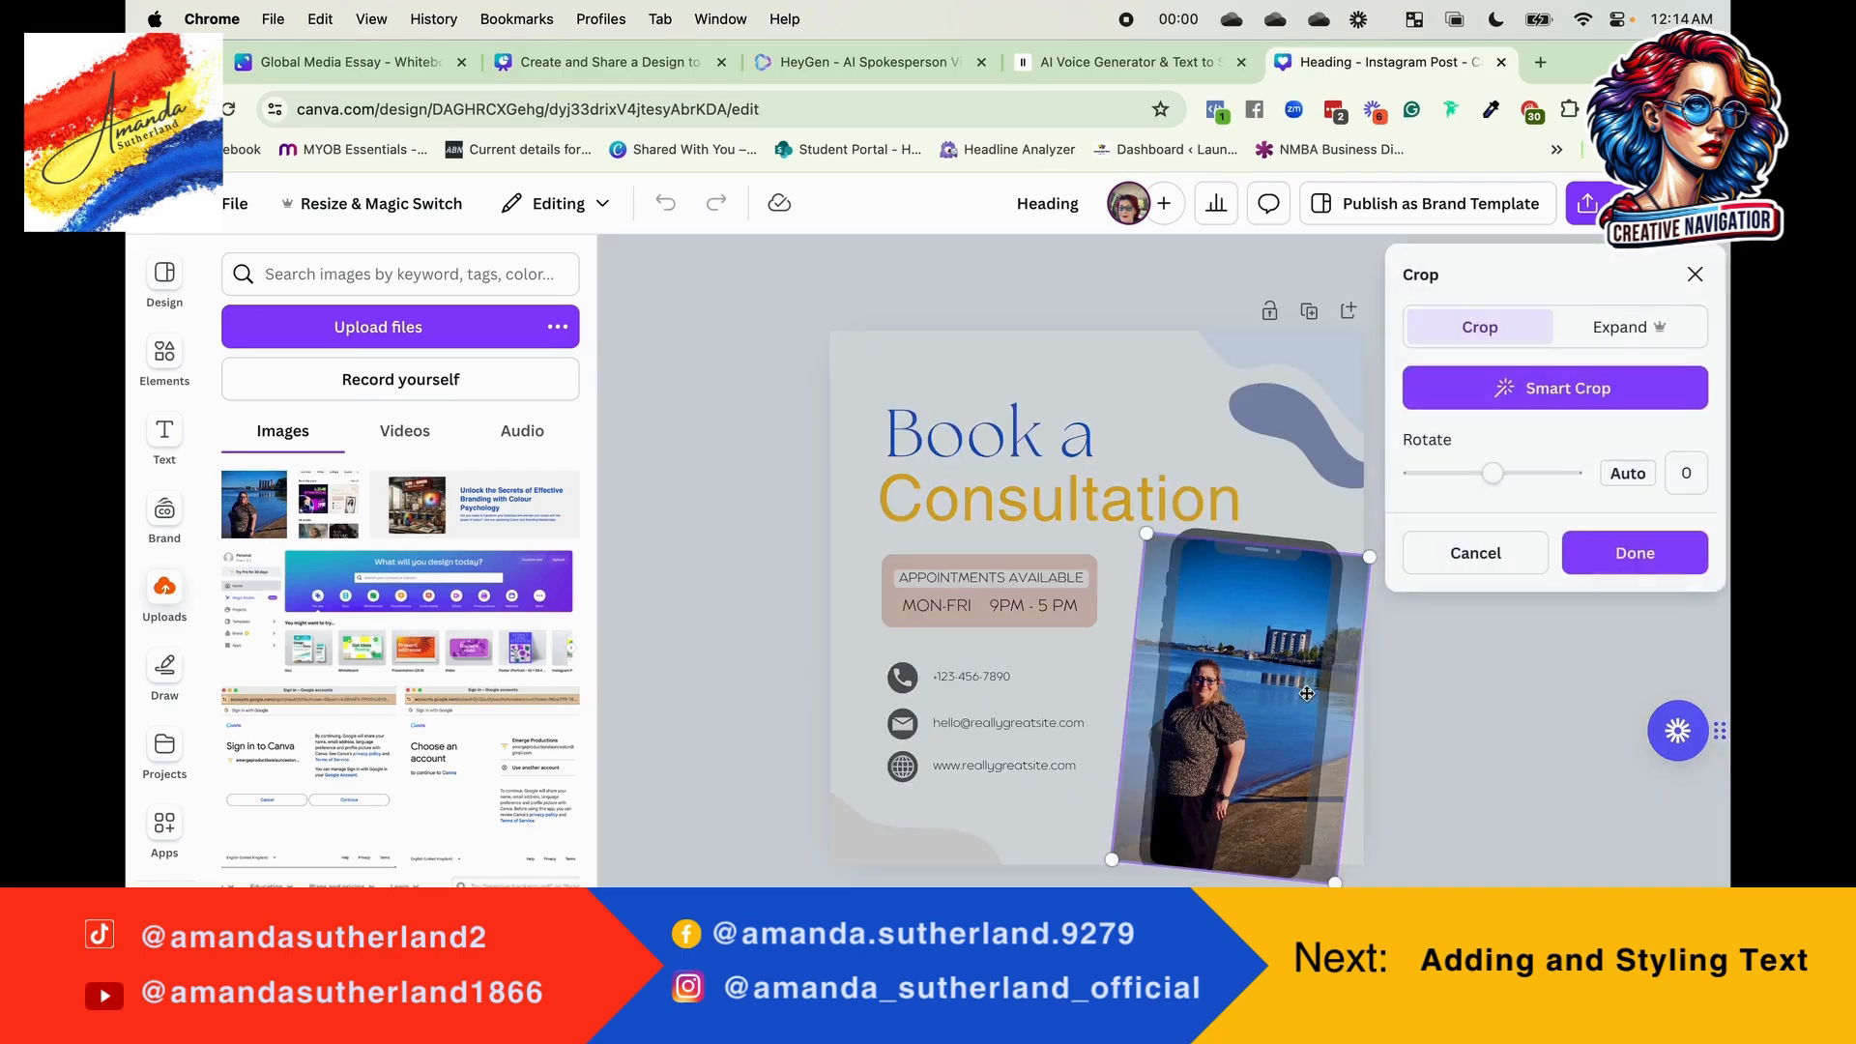
pyautogui.moveTo(1146, 539); pyautogui.dragTo(1047, 348)
pyautogui.moveTo(1217, 674); pyautogui.dragTo(1348, 694)
pyautogui.click(814, 648)
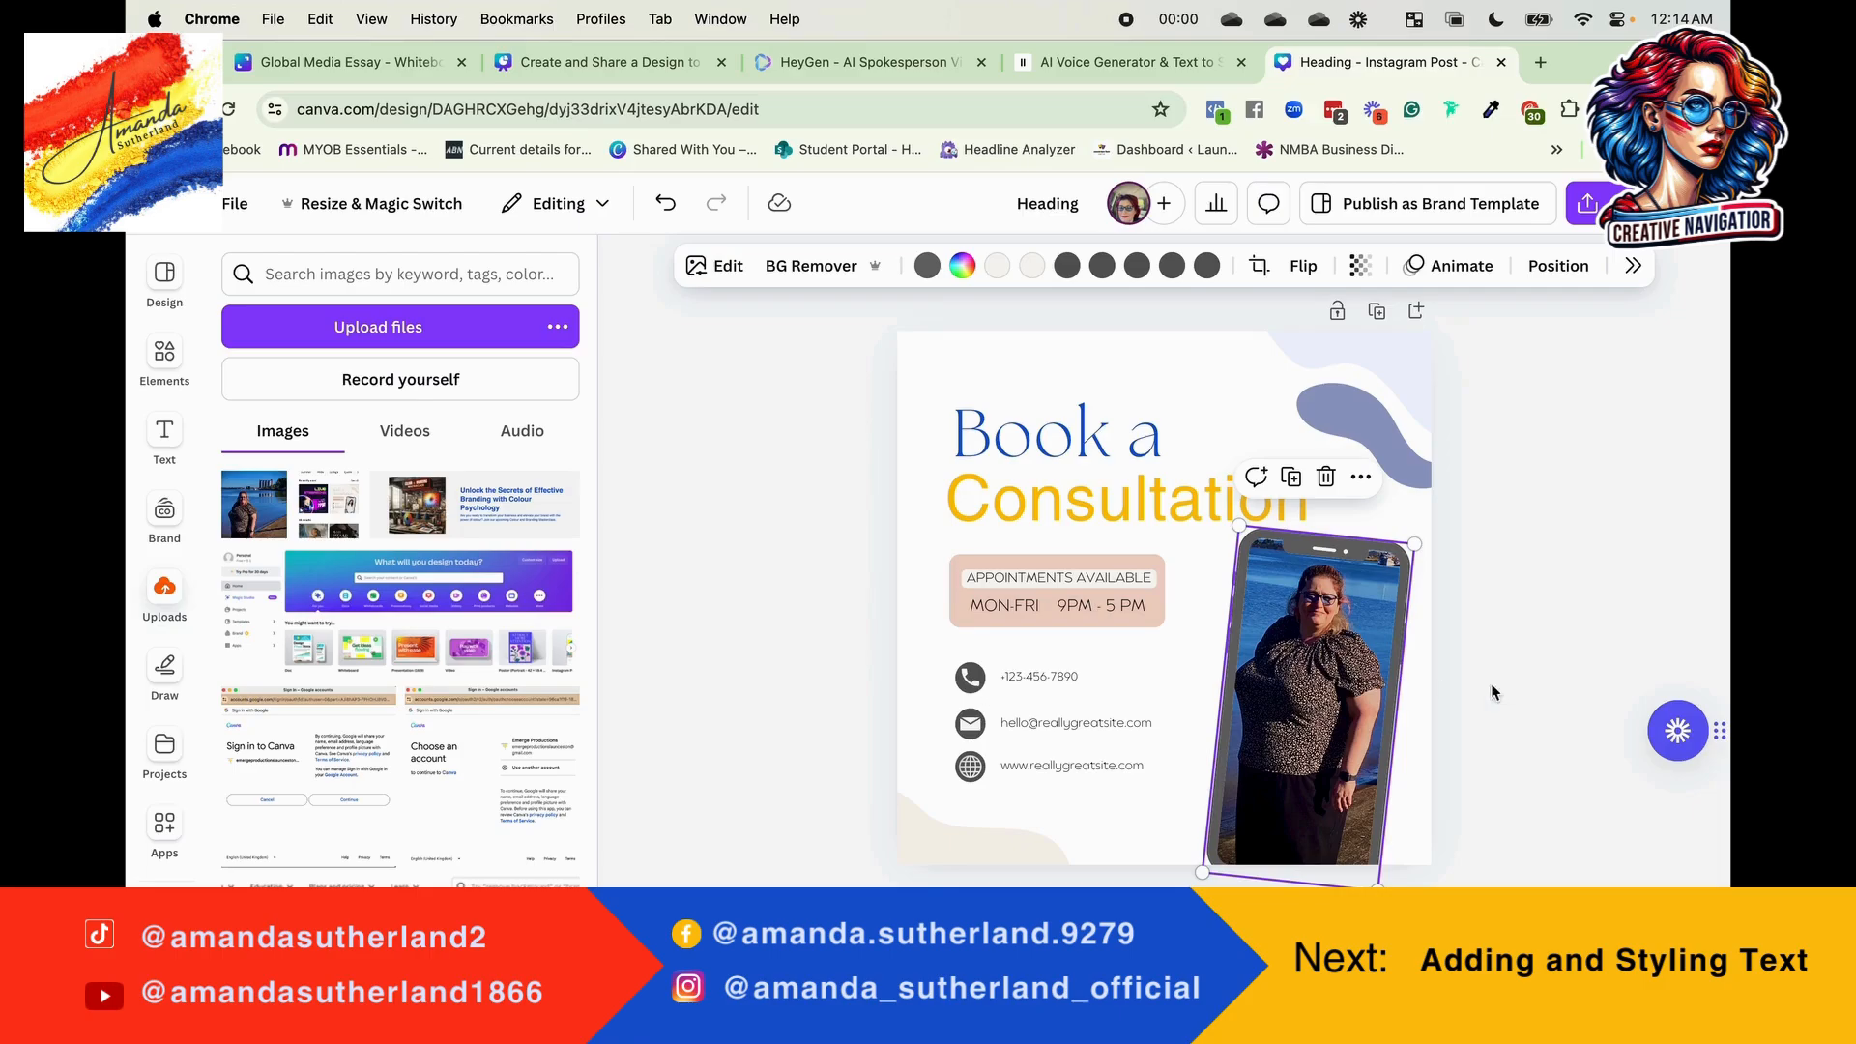
pyautogui.click(876, 512)
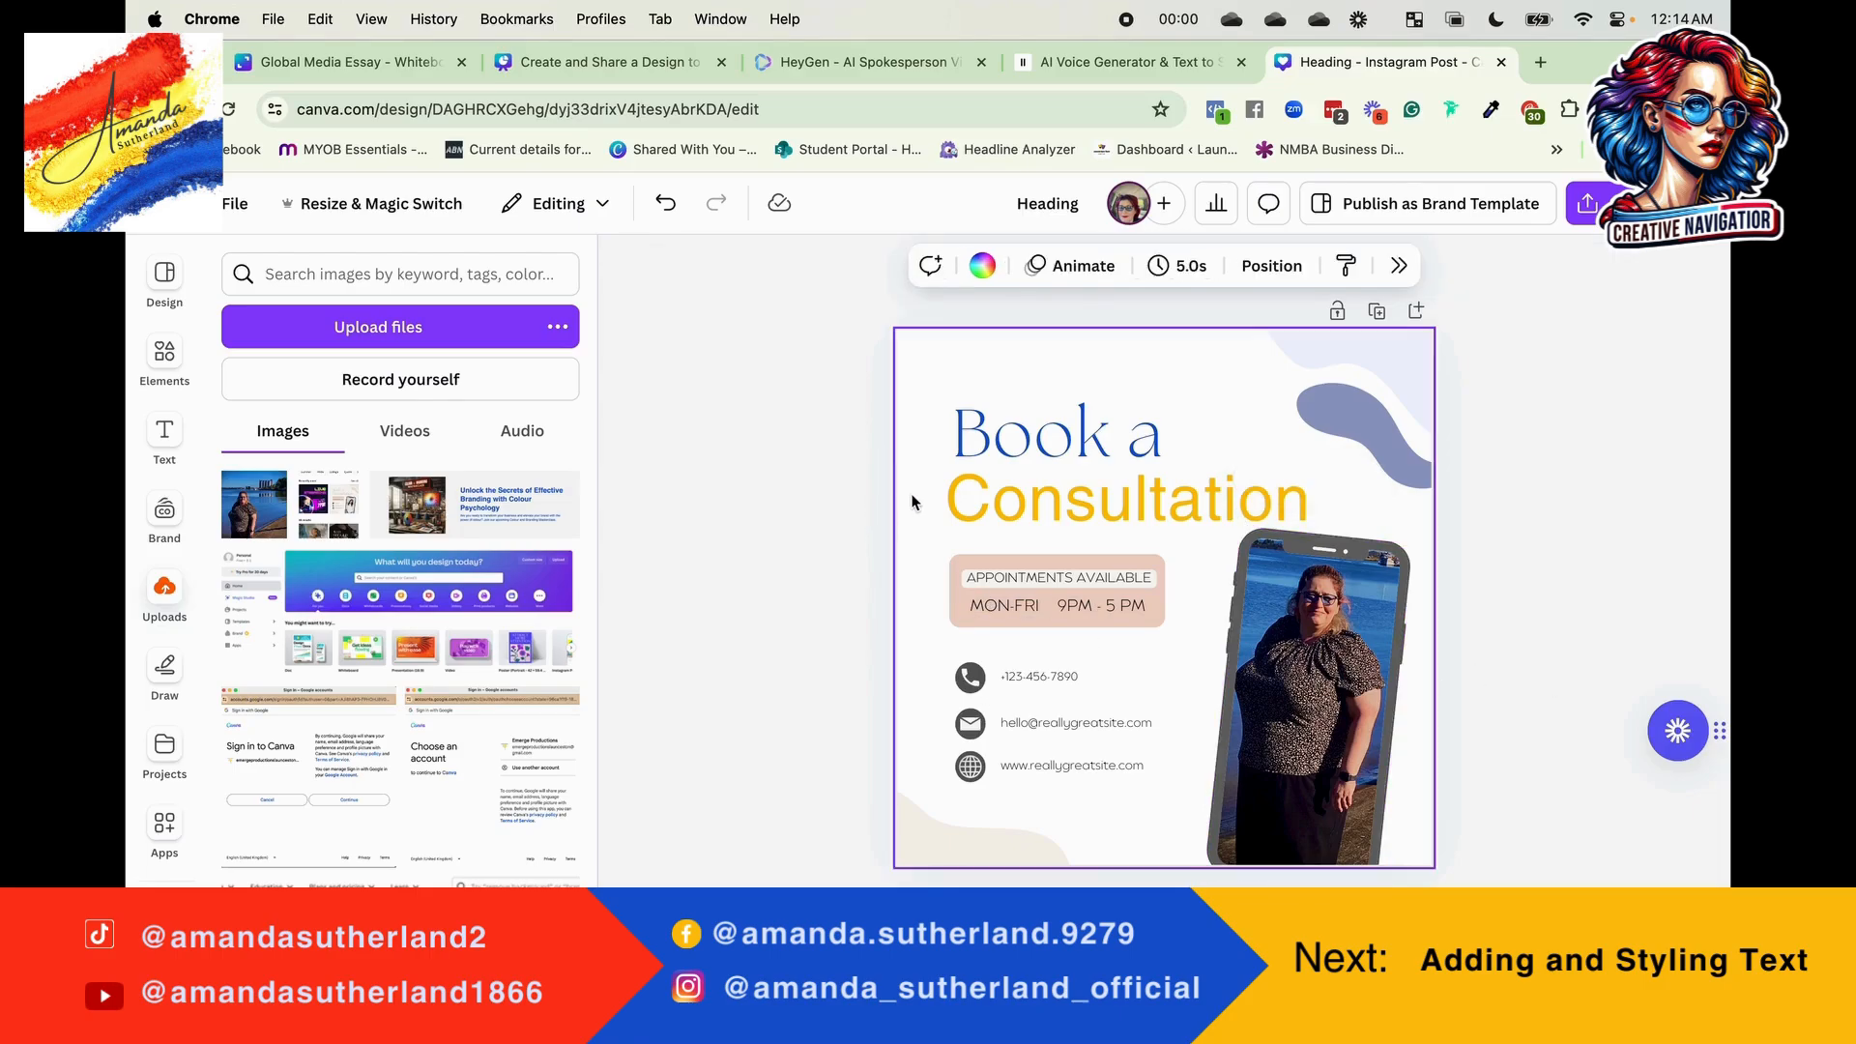
# Step: Search the elements for "sharing to social" graphics and add the purple globe graphic surrounded by people and arrows
pyautogui.click(164, 355)
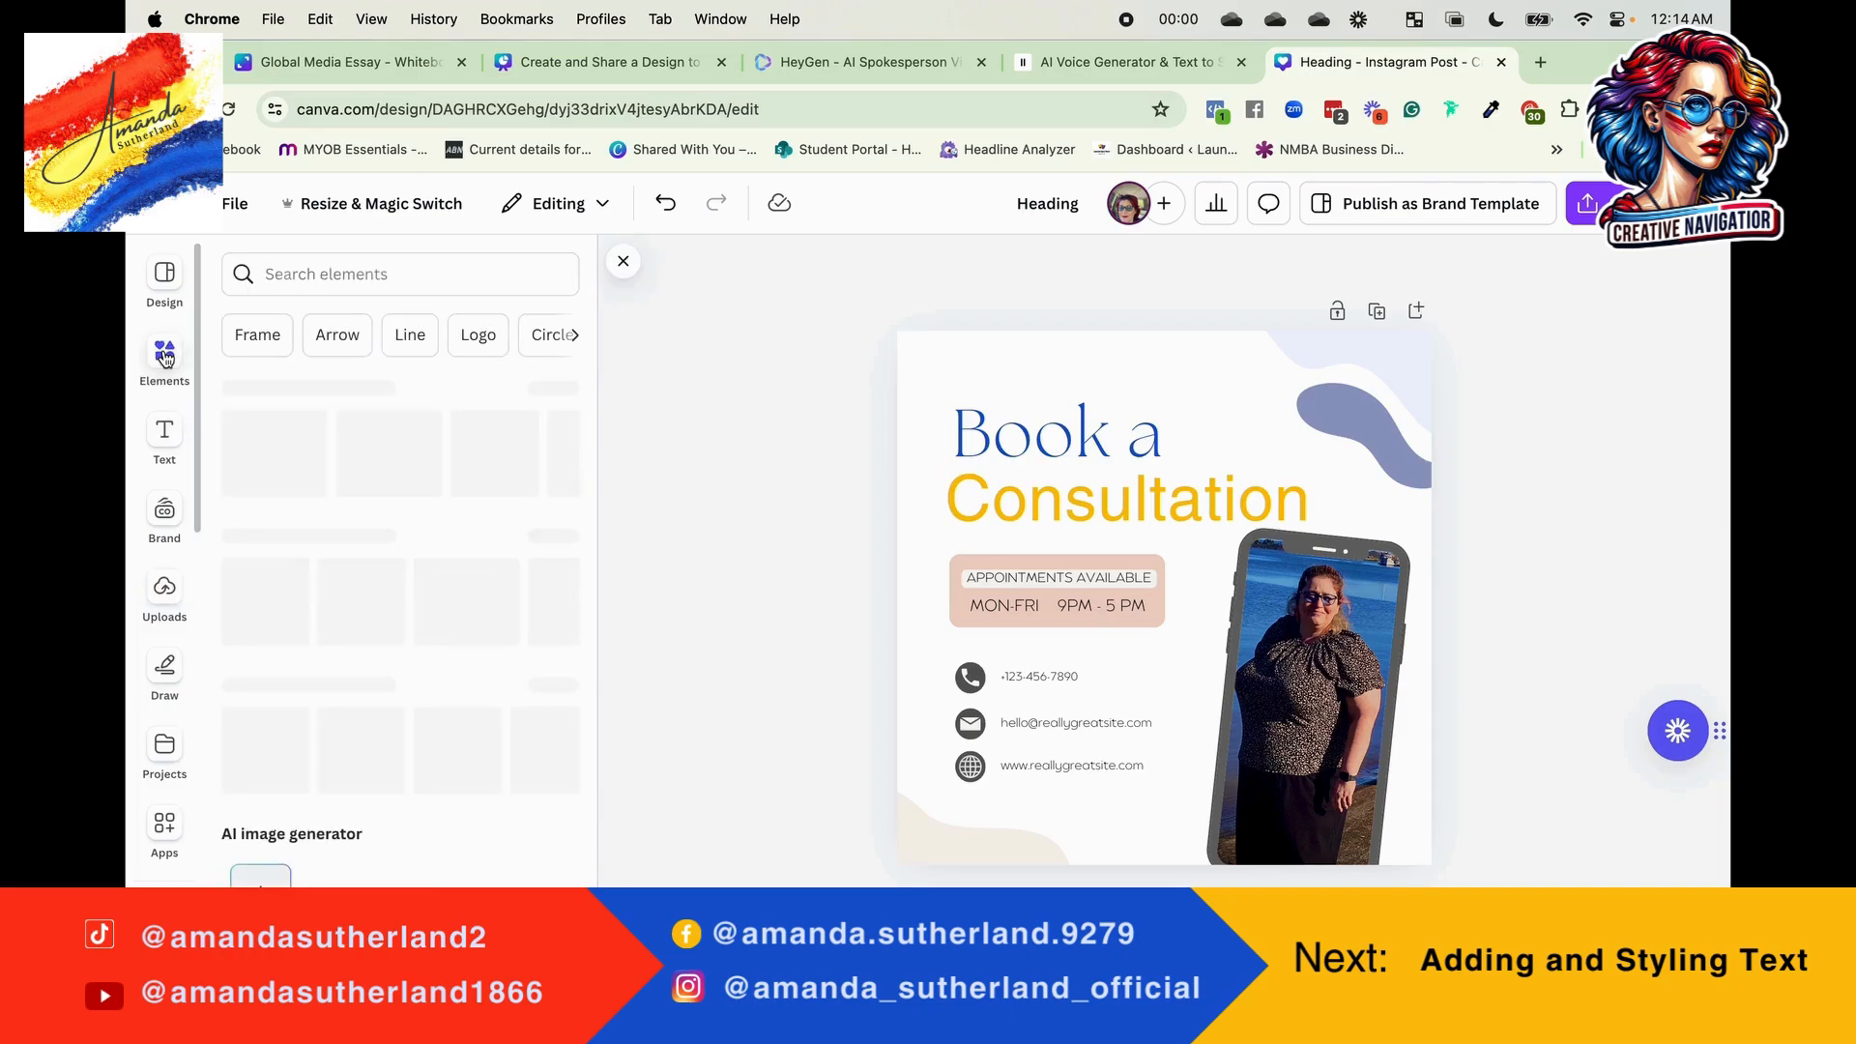
pyautogui.click(303, 280)
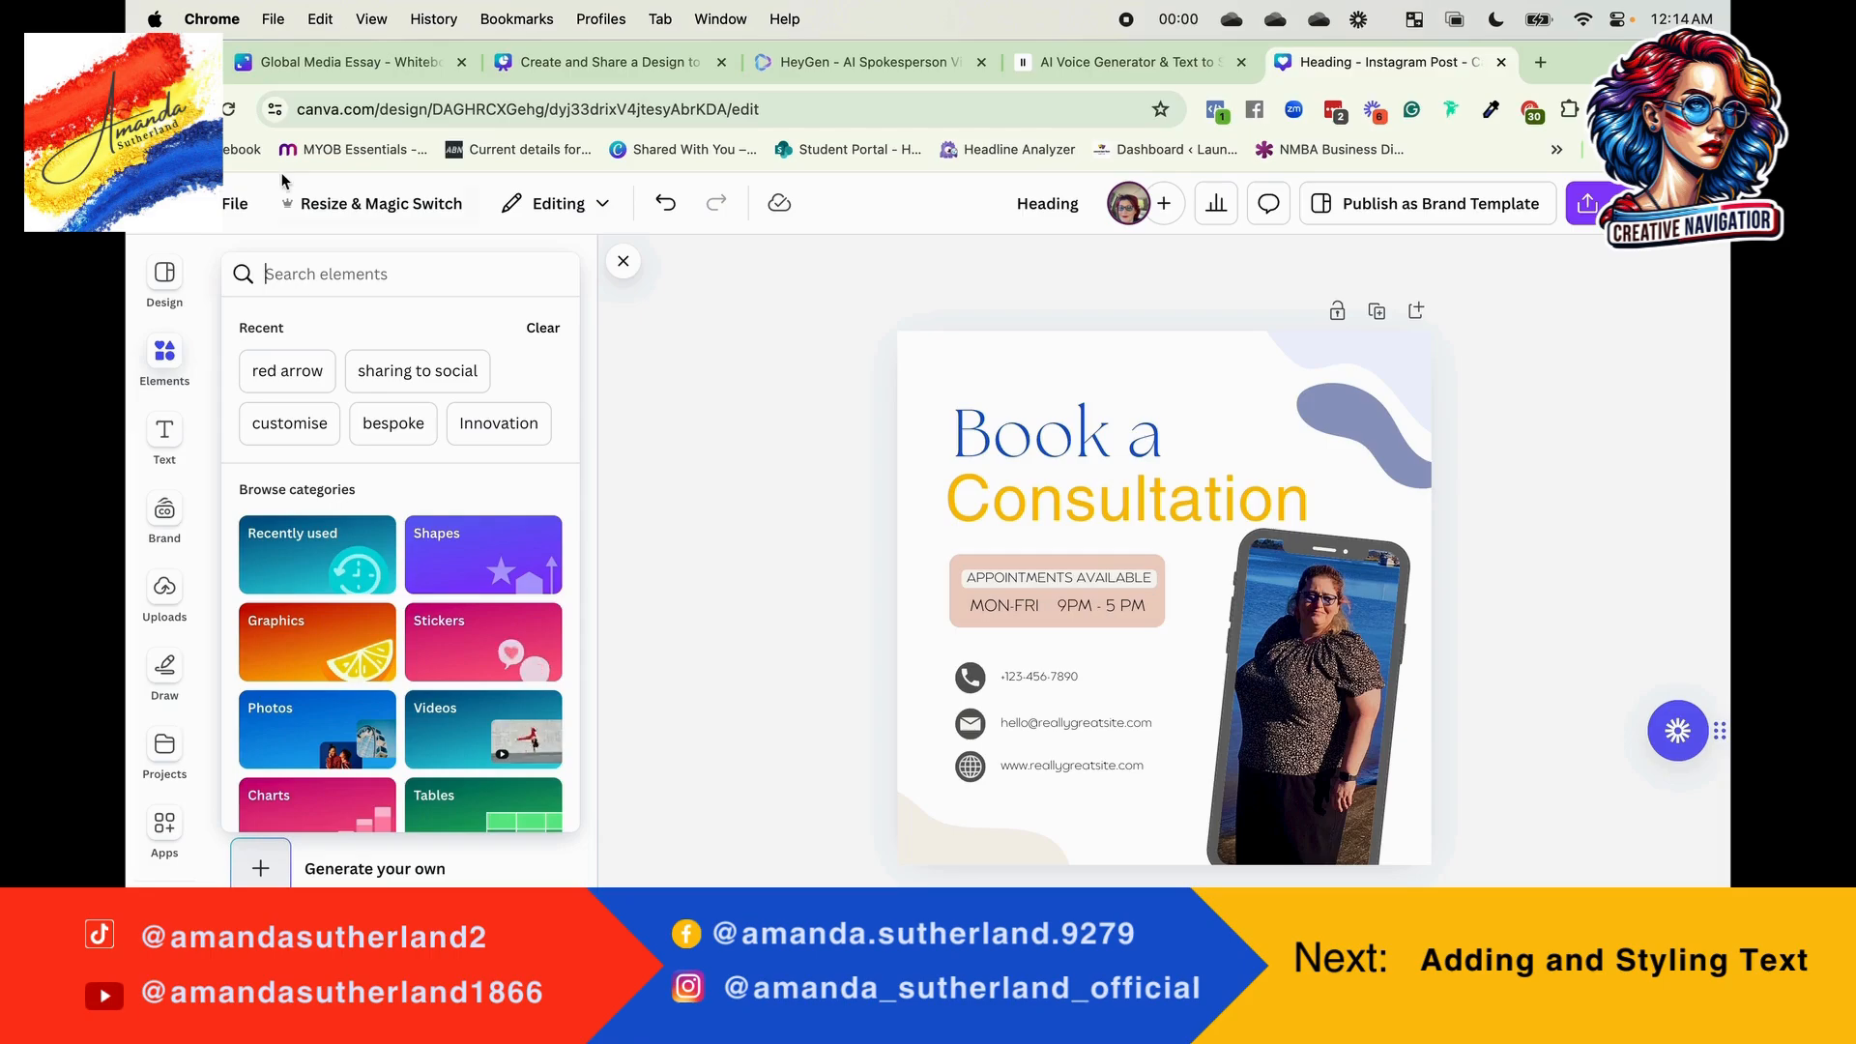
pyautogui.click(401, 375)
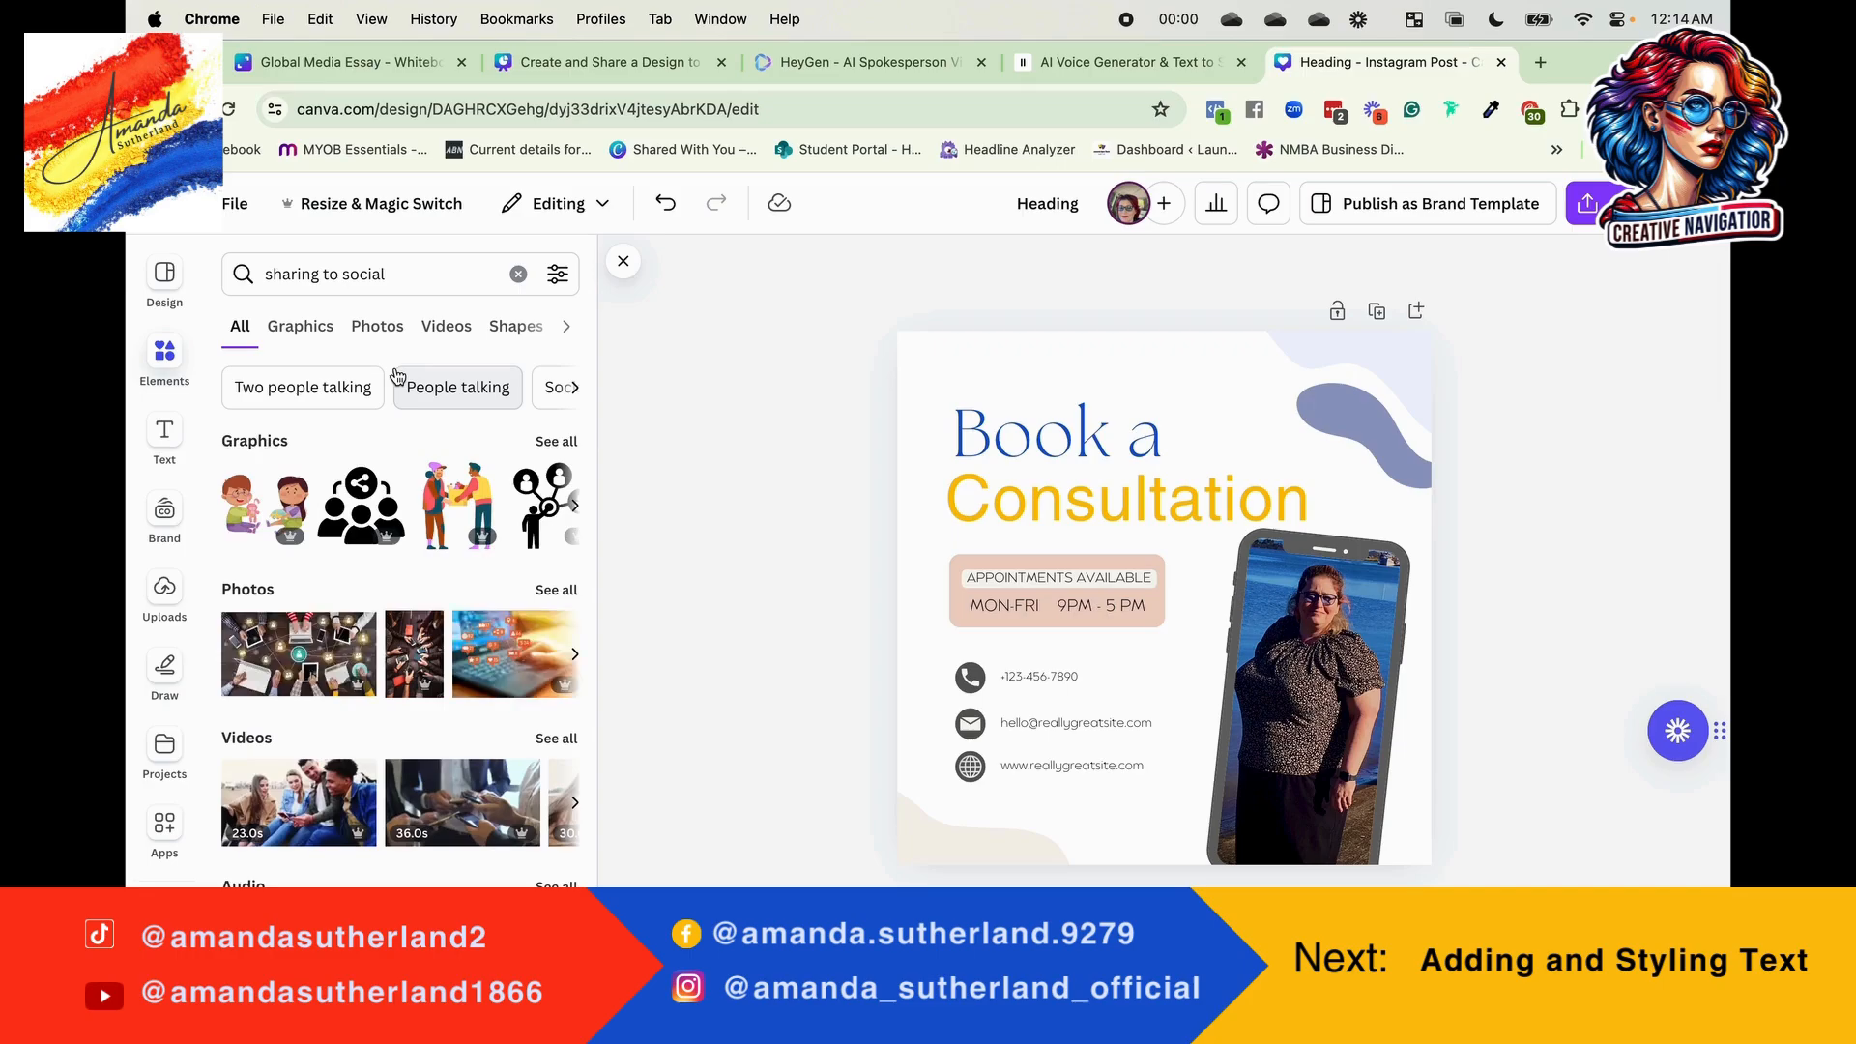
pyautogui.click(569, 446)
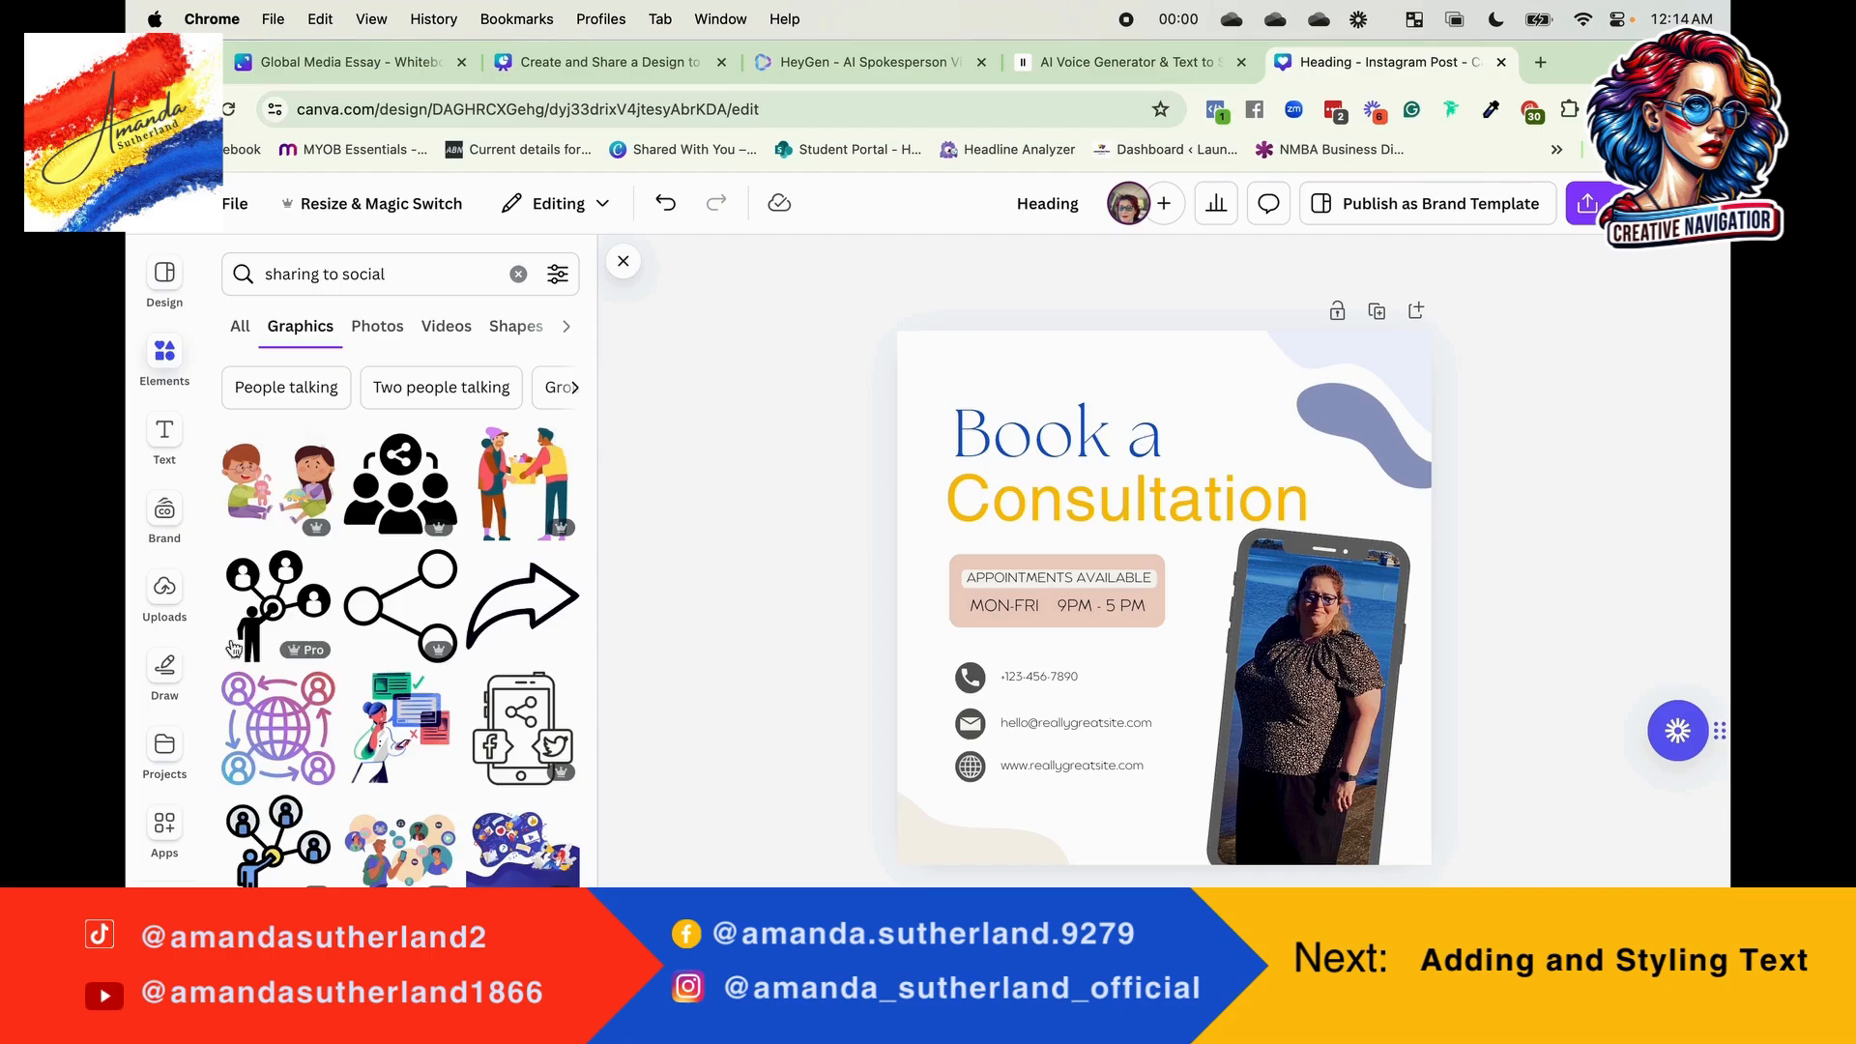
pyautogui.click(295, 733)
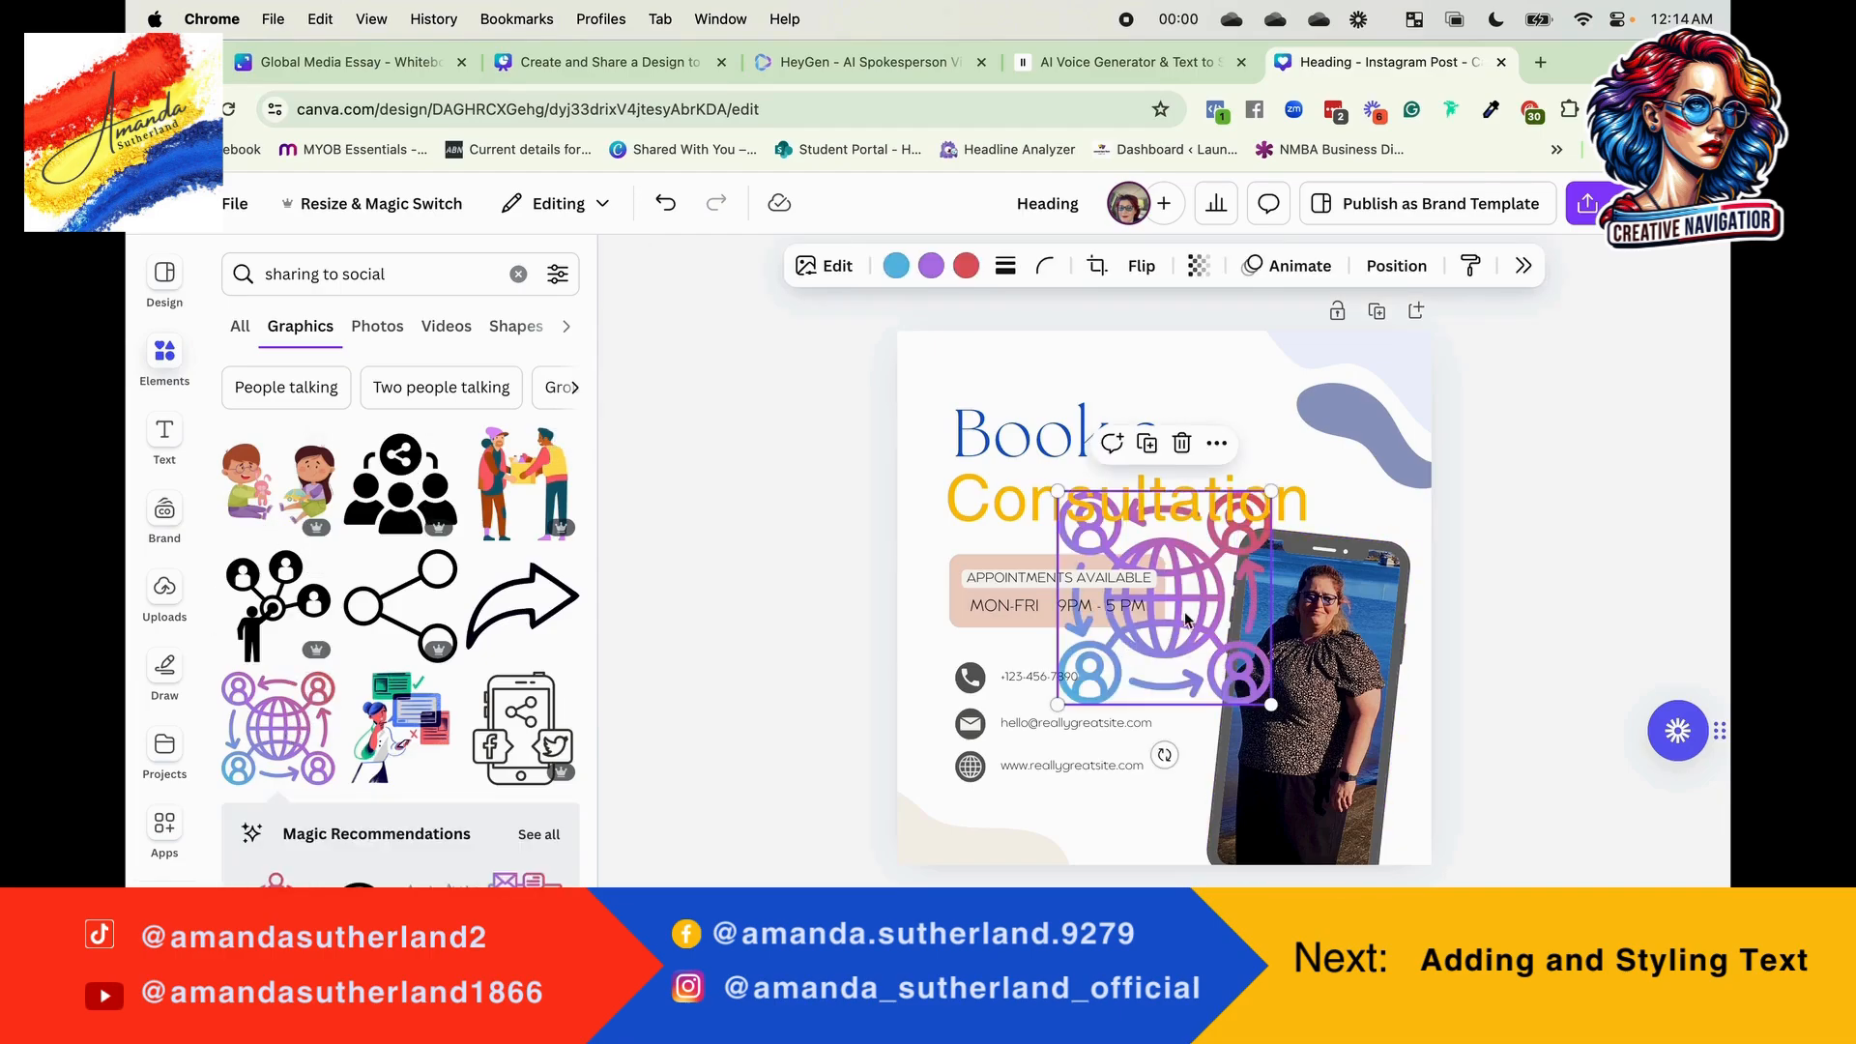
# Step: Shrink the globe graphic into the page's upper-left corner and move the "Book a" text towards the right edge
pyautogui.moveTo(1179, 619); pyautogui.dragTo(1280, 502)
pyautogui.moveTo(1372, 587); pyautogui.dragTo(979, 401)
pyautogui.moveTo(1076, 442); pyautogui.dragTo(1252, 451)
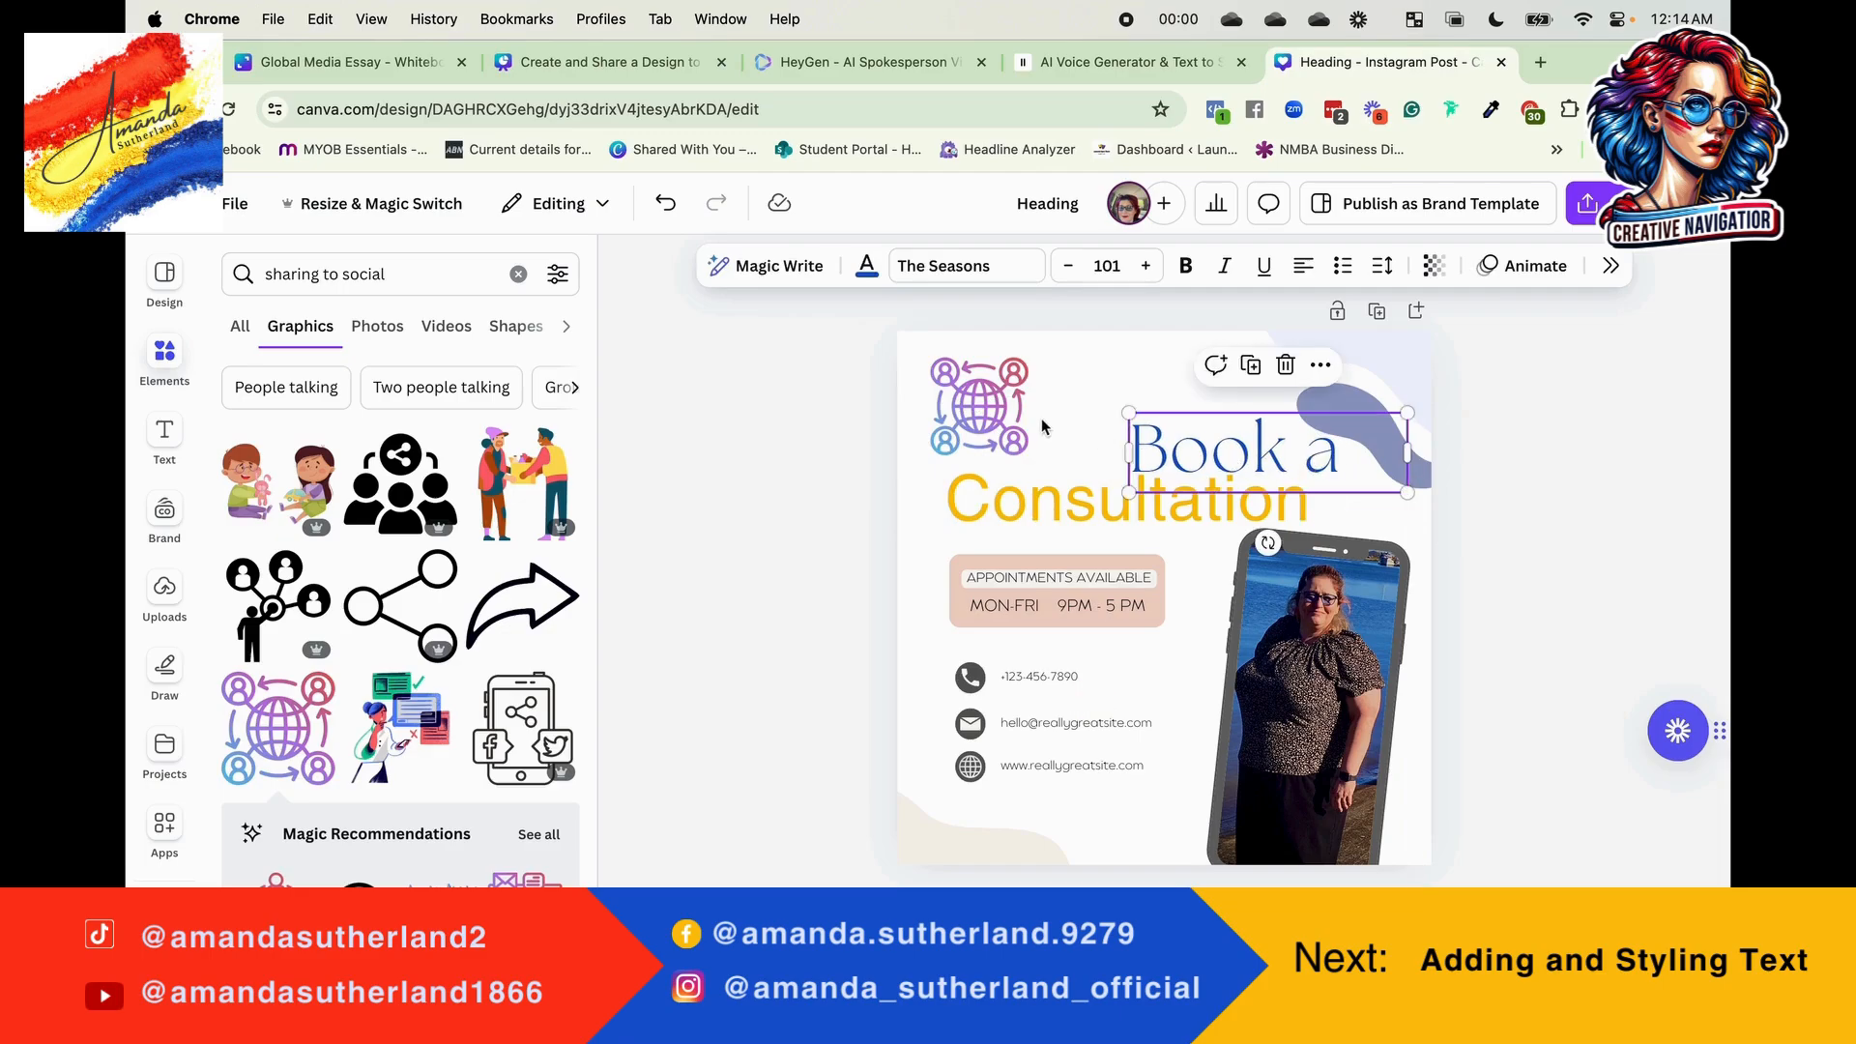
# Step: Change the globe graphic's light blue colour to the royal blue brand colour
pyautogui.click(974, 410)
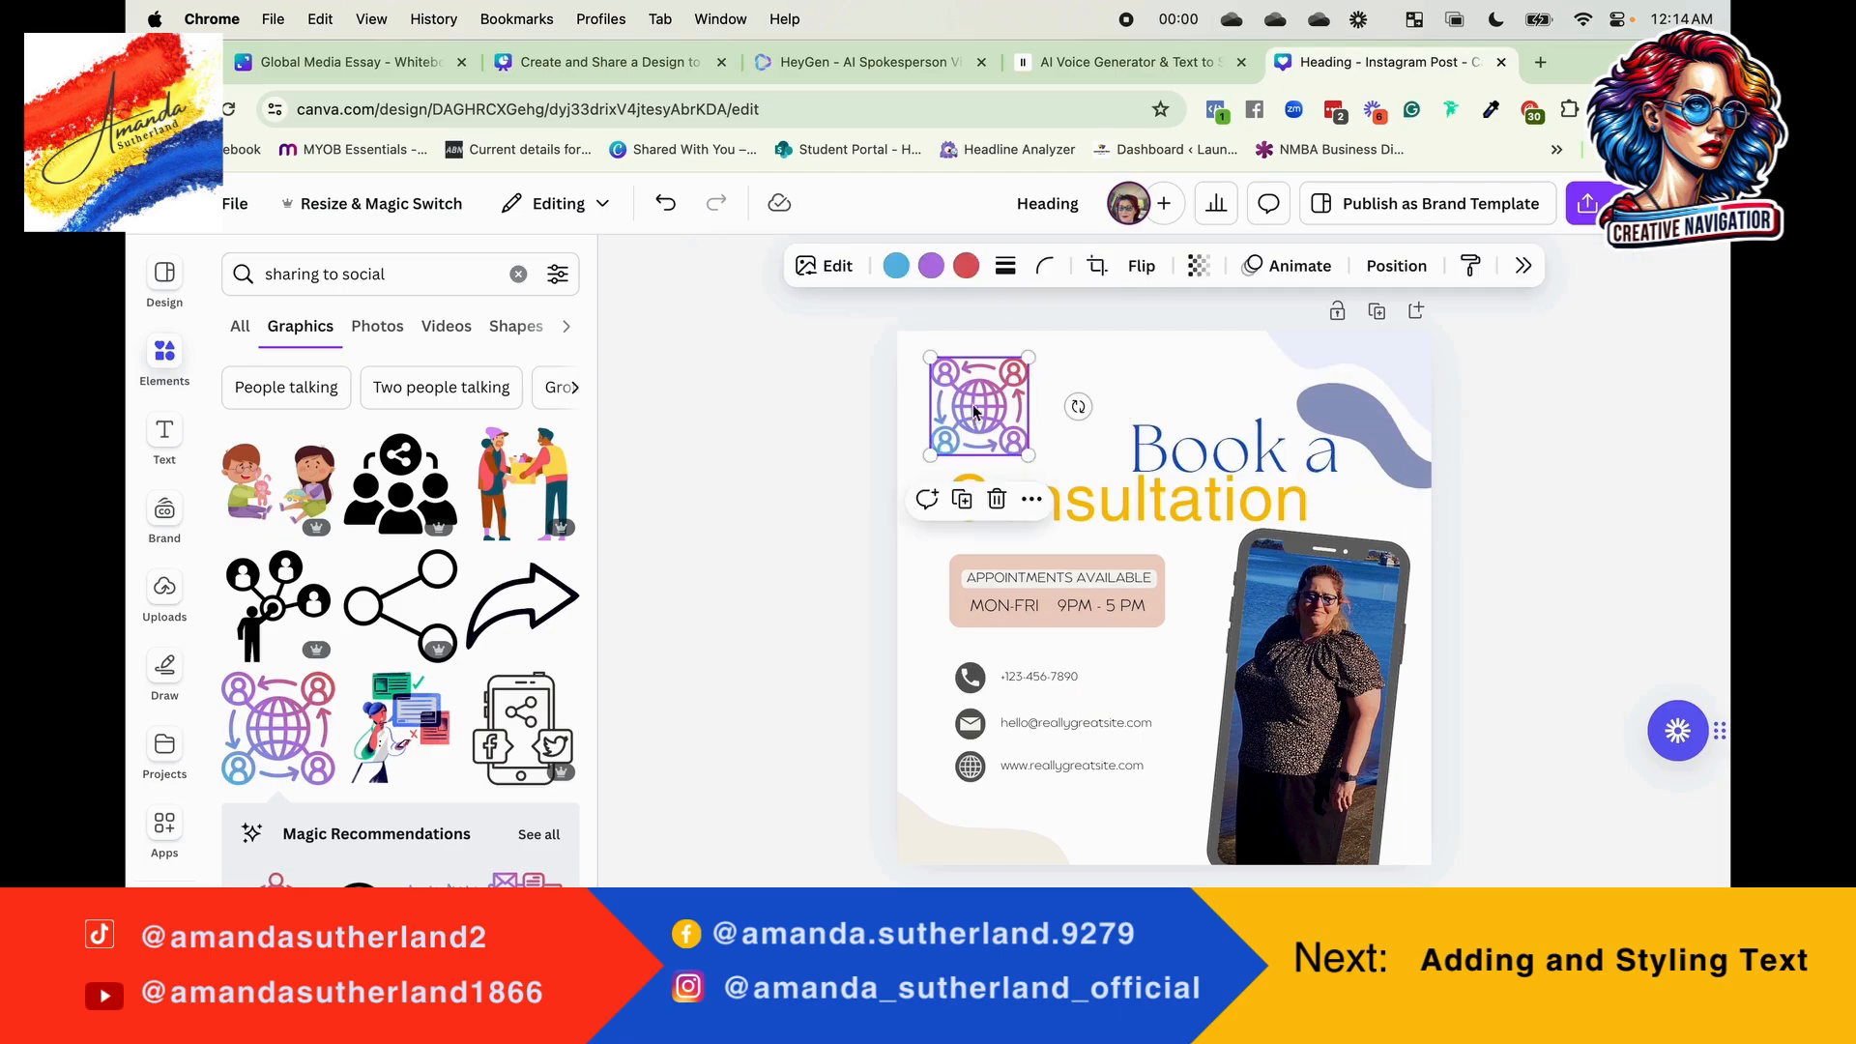
pyautogui.click(896, 267)
pyautogui.click(914, 487)
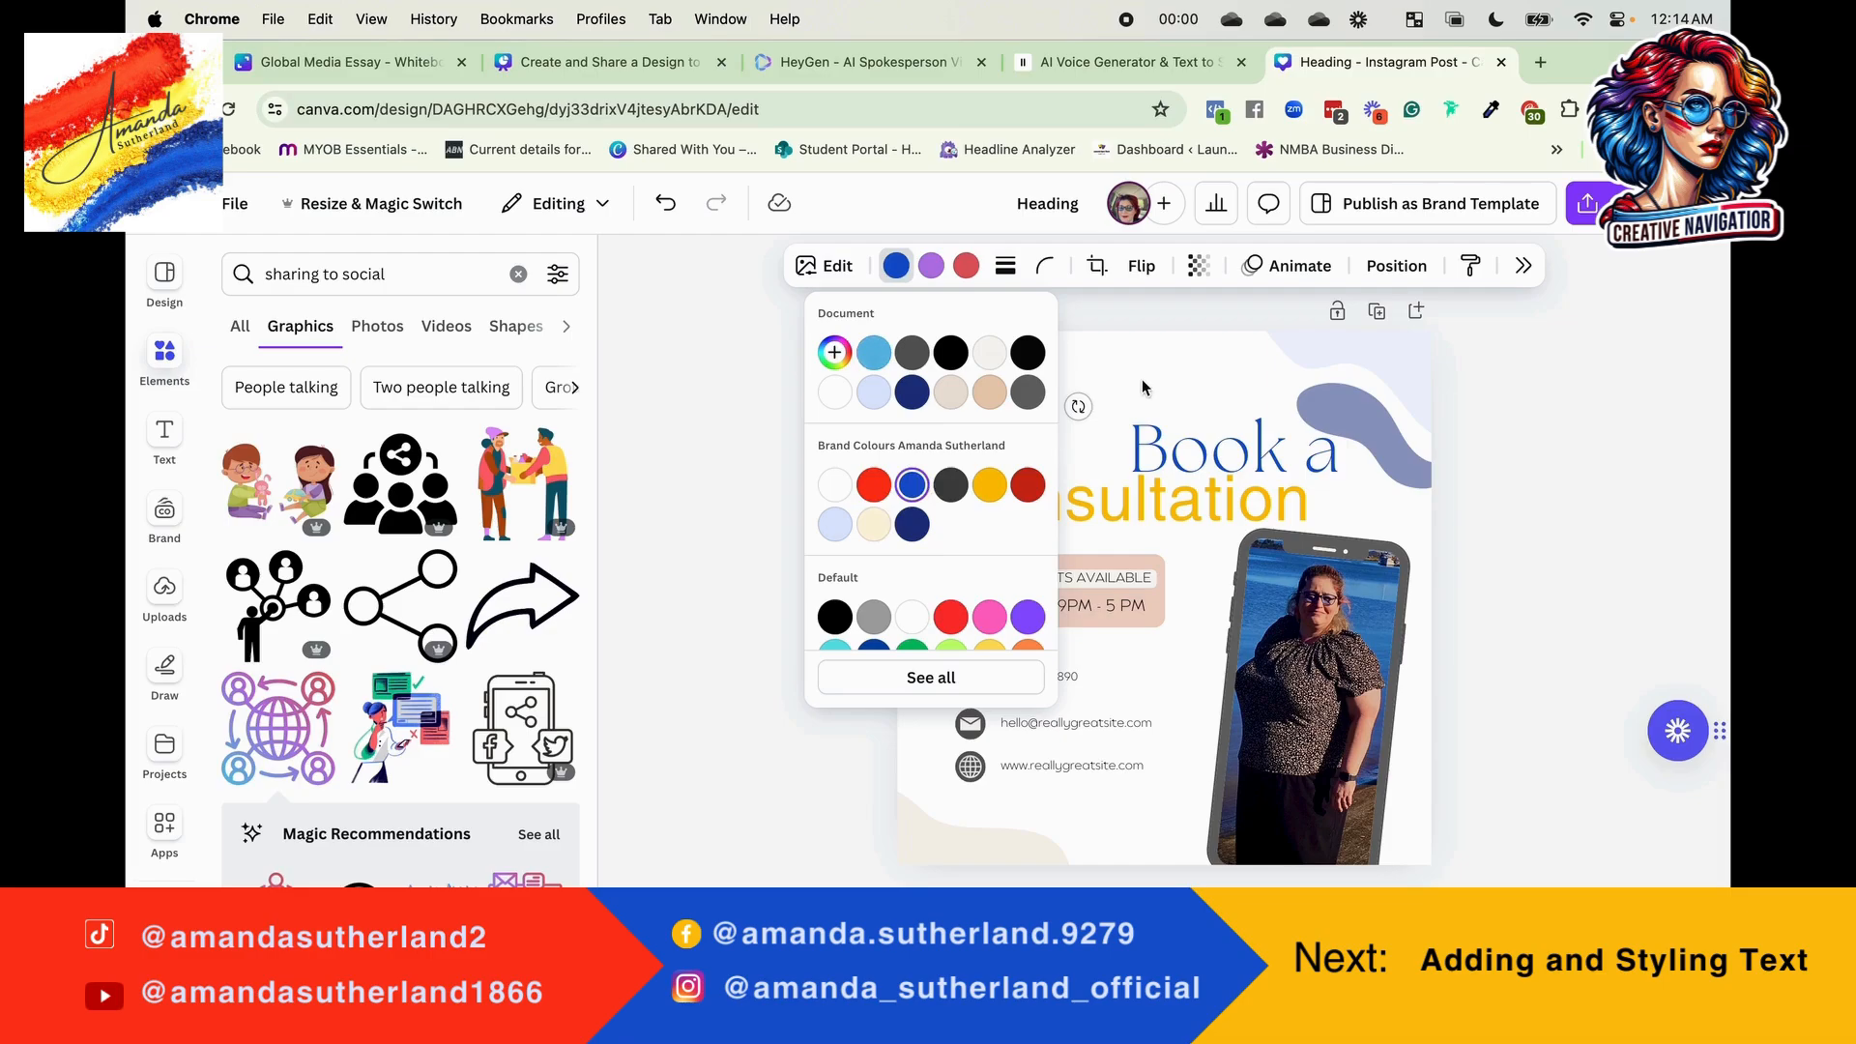
pyautogui.click(1141, 387)
# Step: Change the globe graphic's purple colour to the royal blue brand colour
pyautogui.click(1013, 397)
pyautogui.click(930, 265)
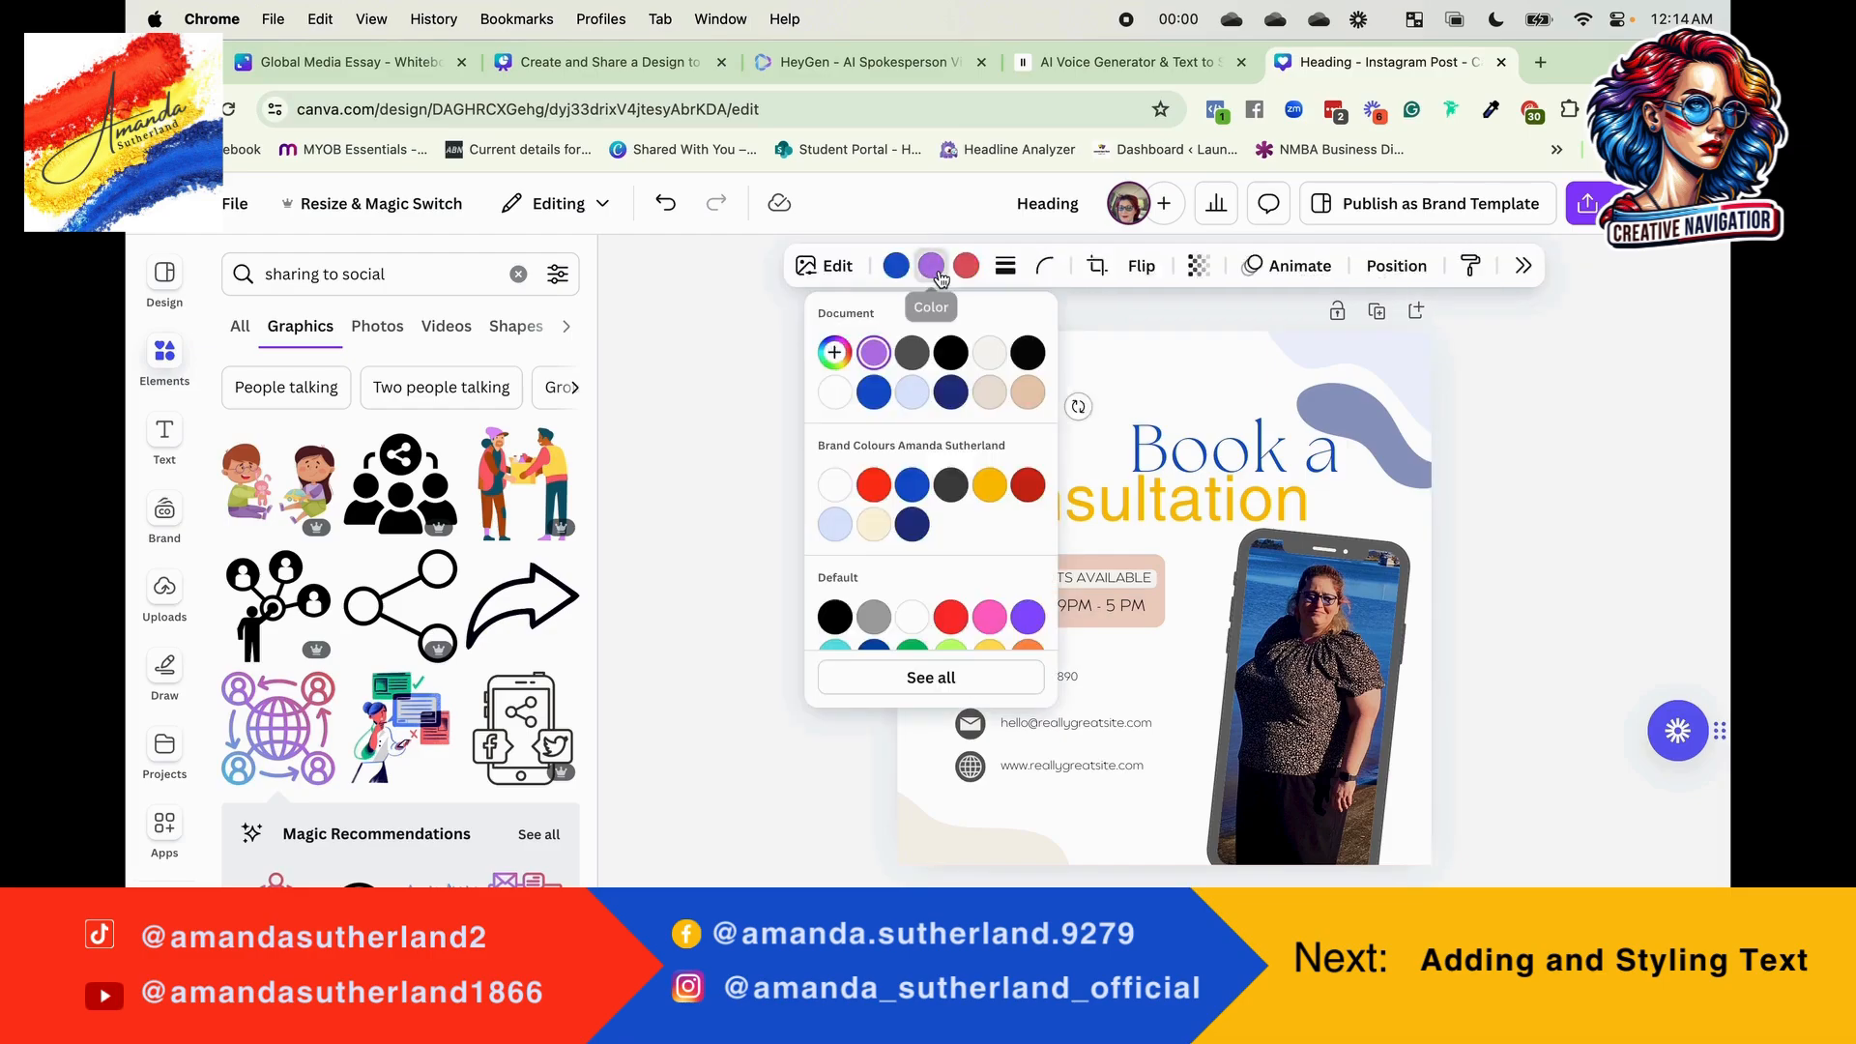
pyautogui.click(913, 487)
pyautogui.click(1160, 404)
# Step: Set the globe graphic's second colour to the yellow brand colour
pyautogui.click(979, 399)
pyautogui.click(931, 265)
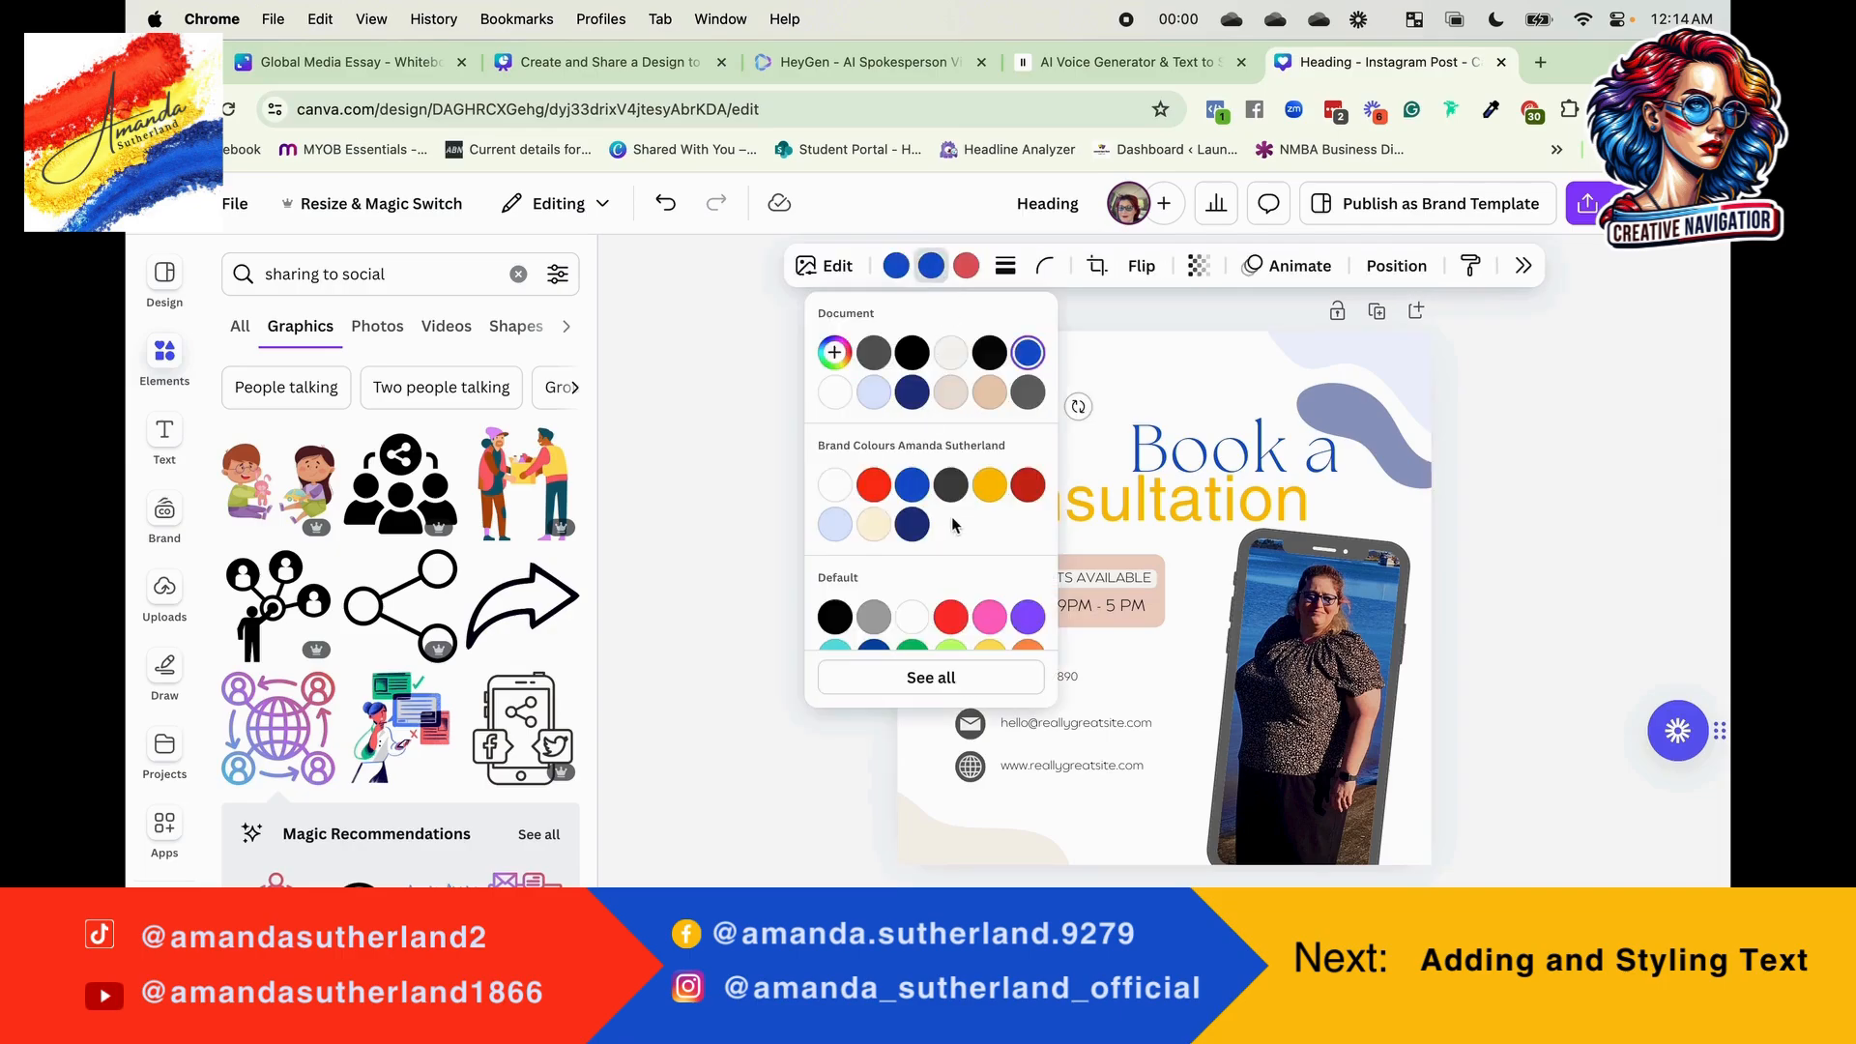
pyautogui.click(988, 484)
pyautogui.click(1102, 452)
pyautogui.click(1042, 422)
# Step: Change the globe graphic's third colour to the bright red brand colour and nudge the graphic slightly down and left
pyautogui.click(1017, 387)
pyautogui.click(952, 266)
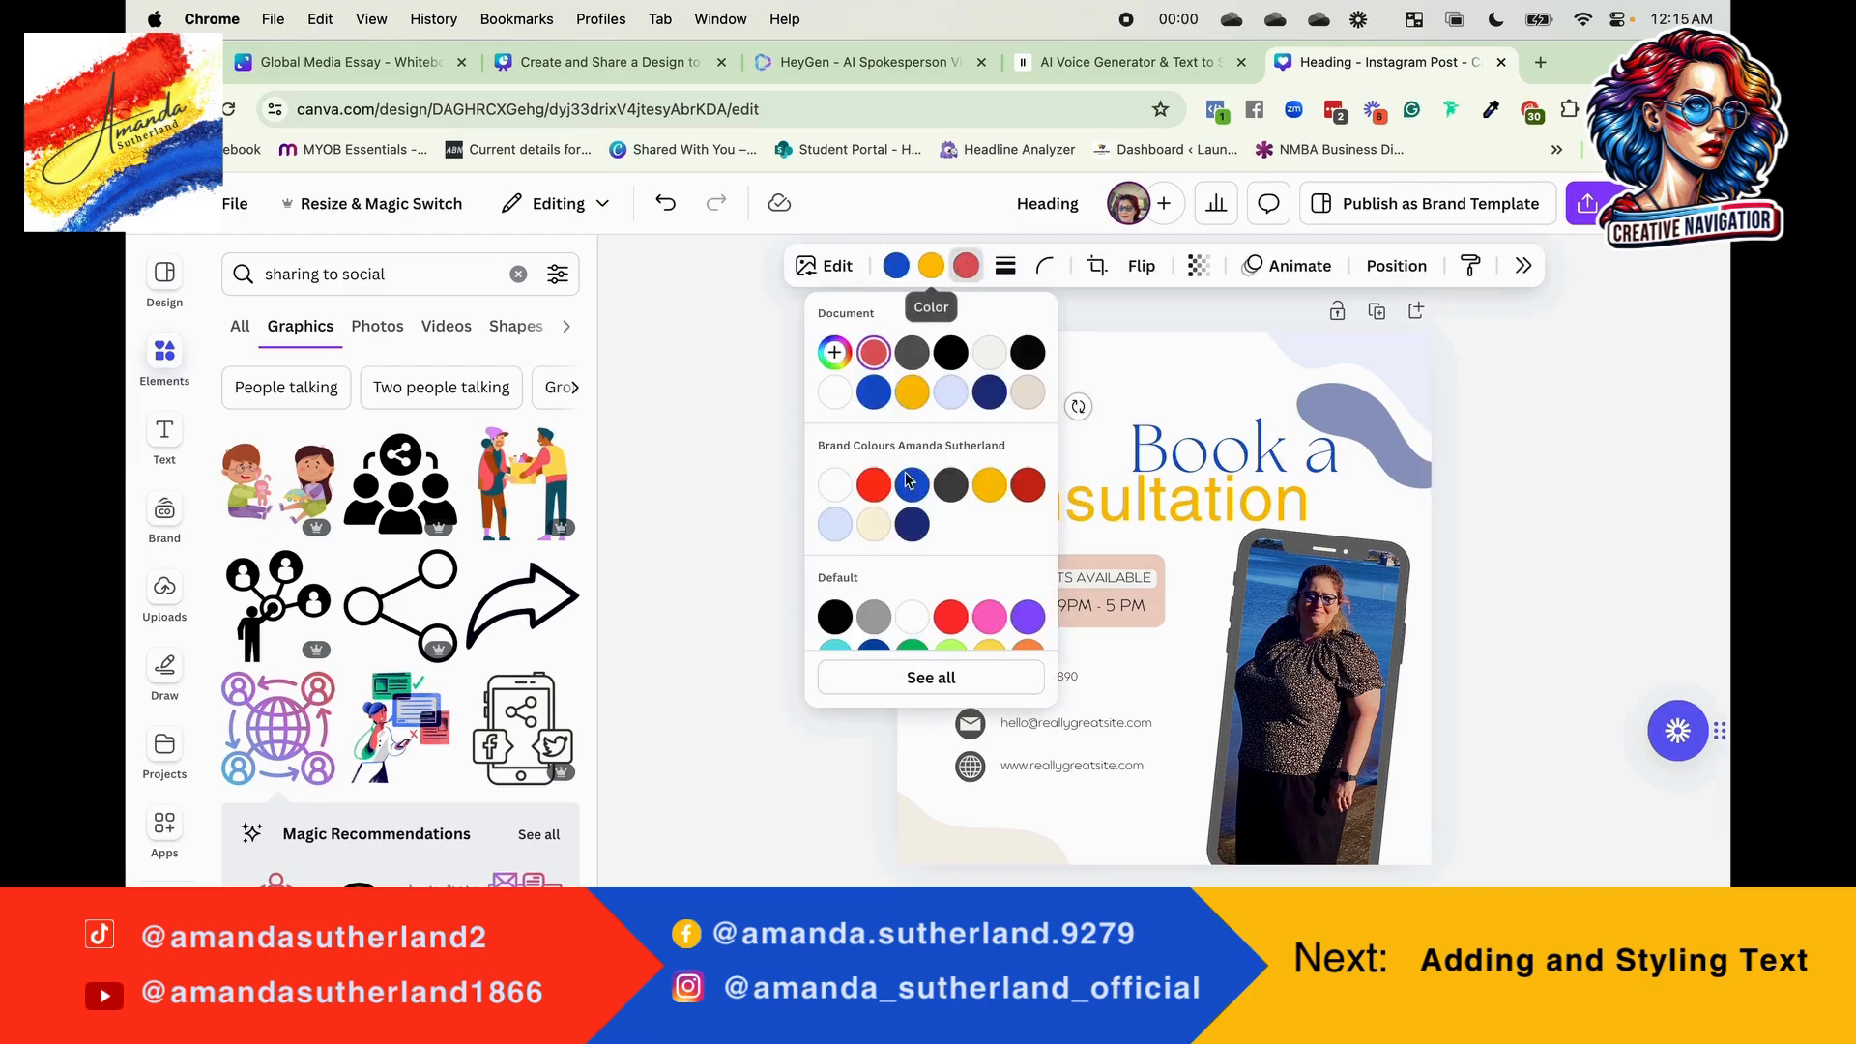
pyautogui.click(872, 484)
pyautogui.click(1116, 416)
pyautogui.moveTo(970, 437); pyautogui.dragTo(962, 444)
# Step: Nudge the phone frame slightly left and down, and detach the photo from it
pyautogui.moveTo(1272, 649)
pyautogui.mouseDown()
pyautogui.moveTo(979, 666)
pyautogui.moveTo(1253, 543)
pyautogui.moveTo(1290, 440)
pyautogui.moveTo(1295, 716)
pyautogui.moveTo(1256, 633)
pyautogui.mouseUp()
pyautogui.rightClick(1306, 643)
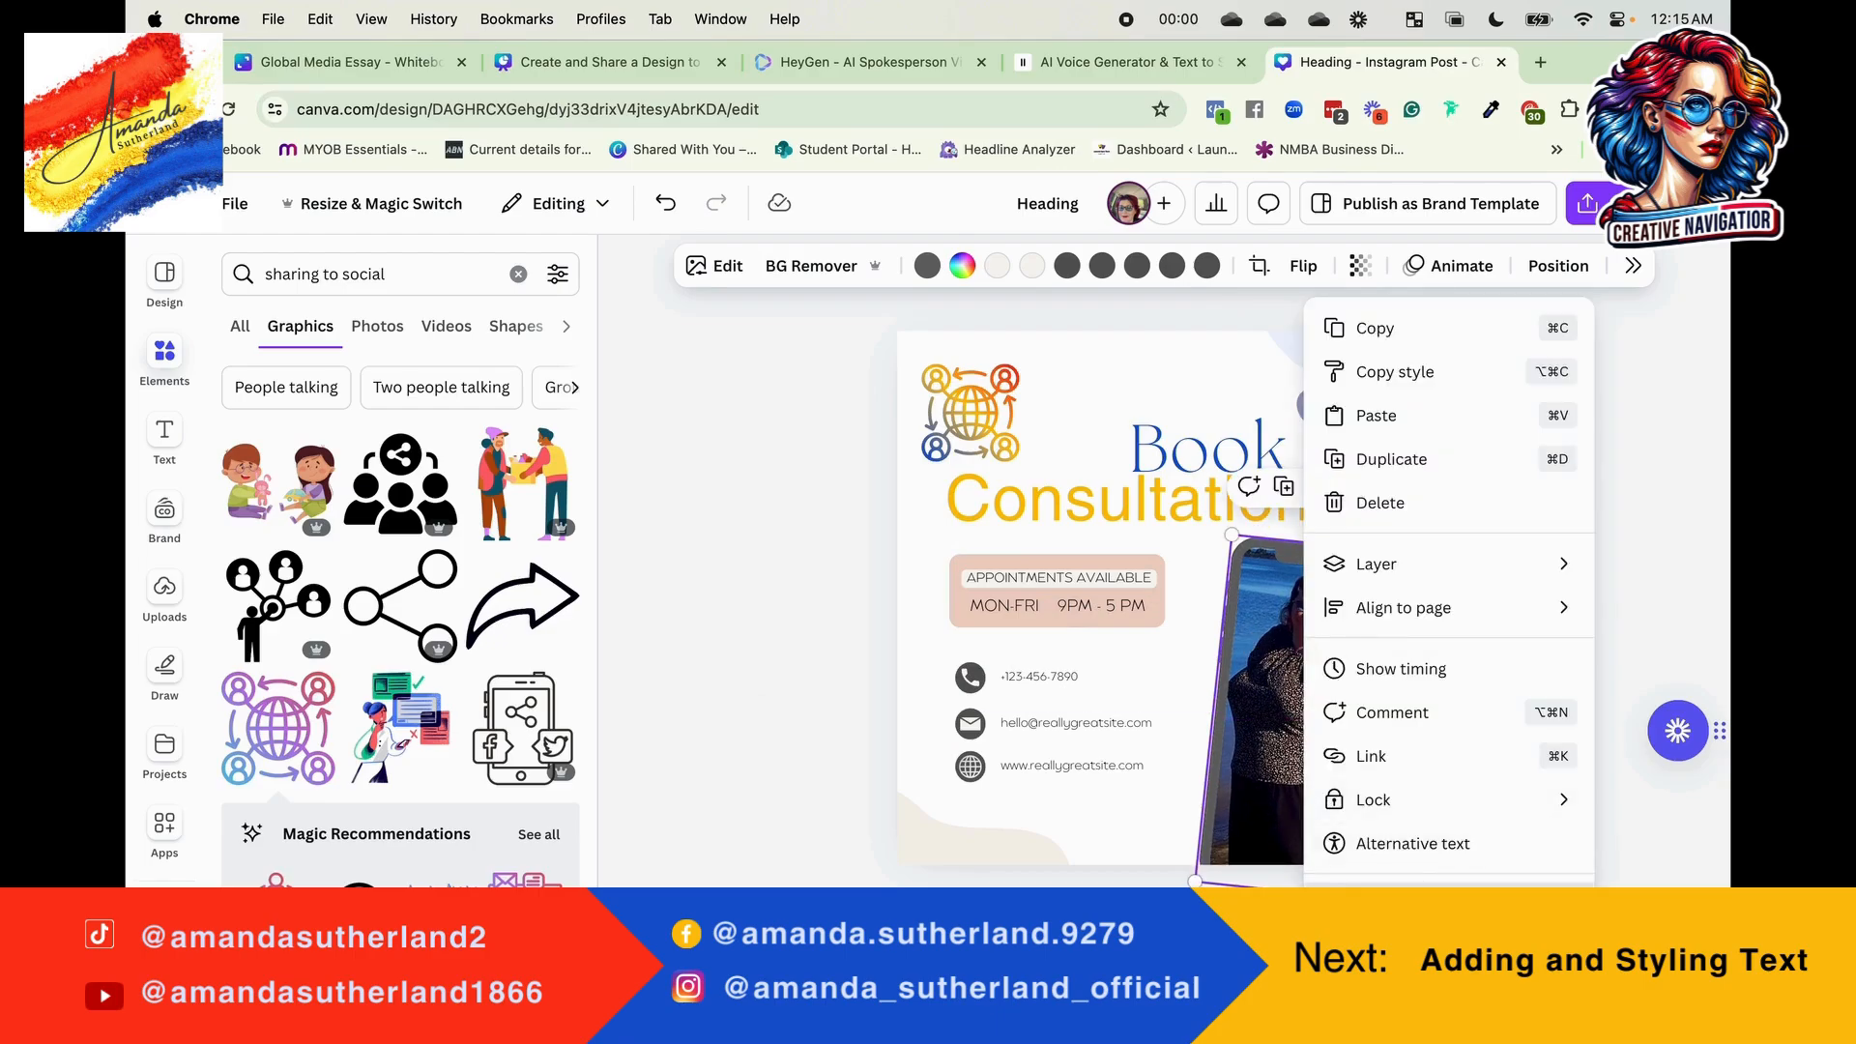
pyautogui.click(1401, 905)
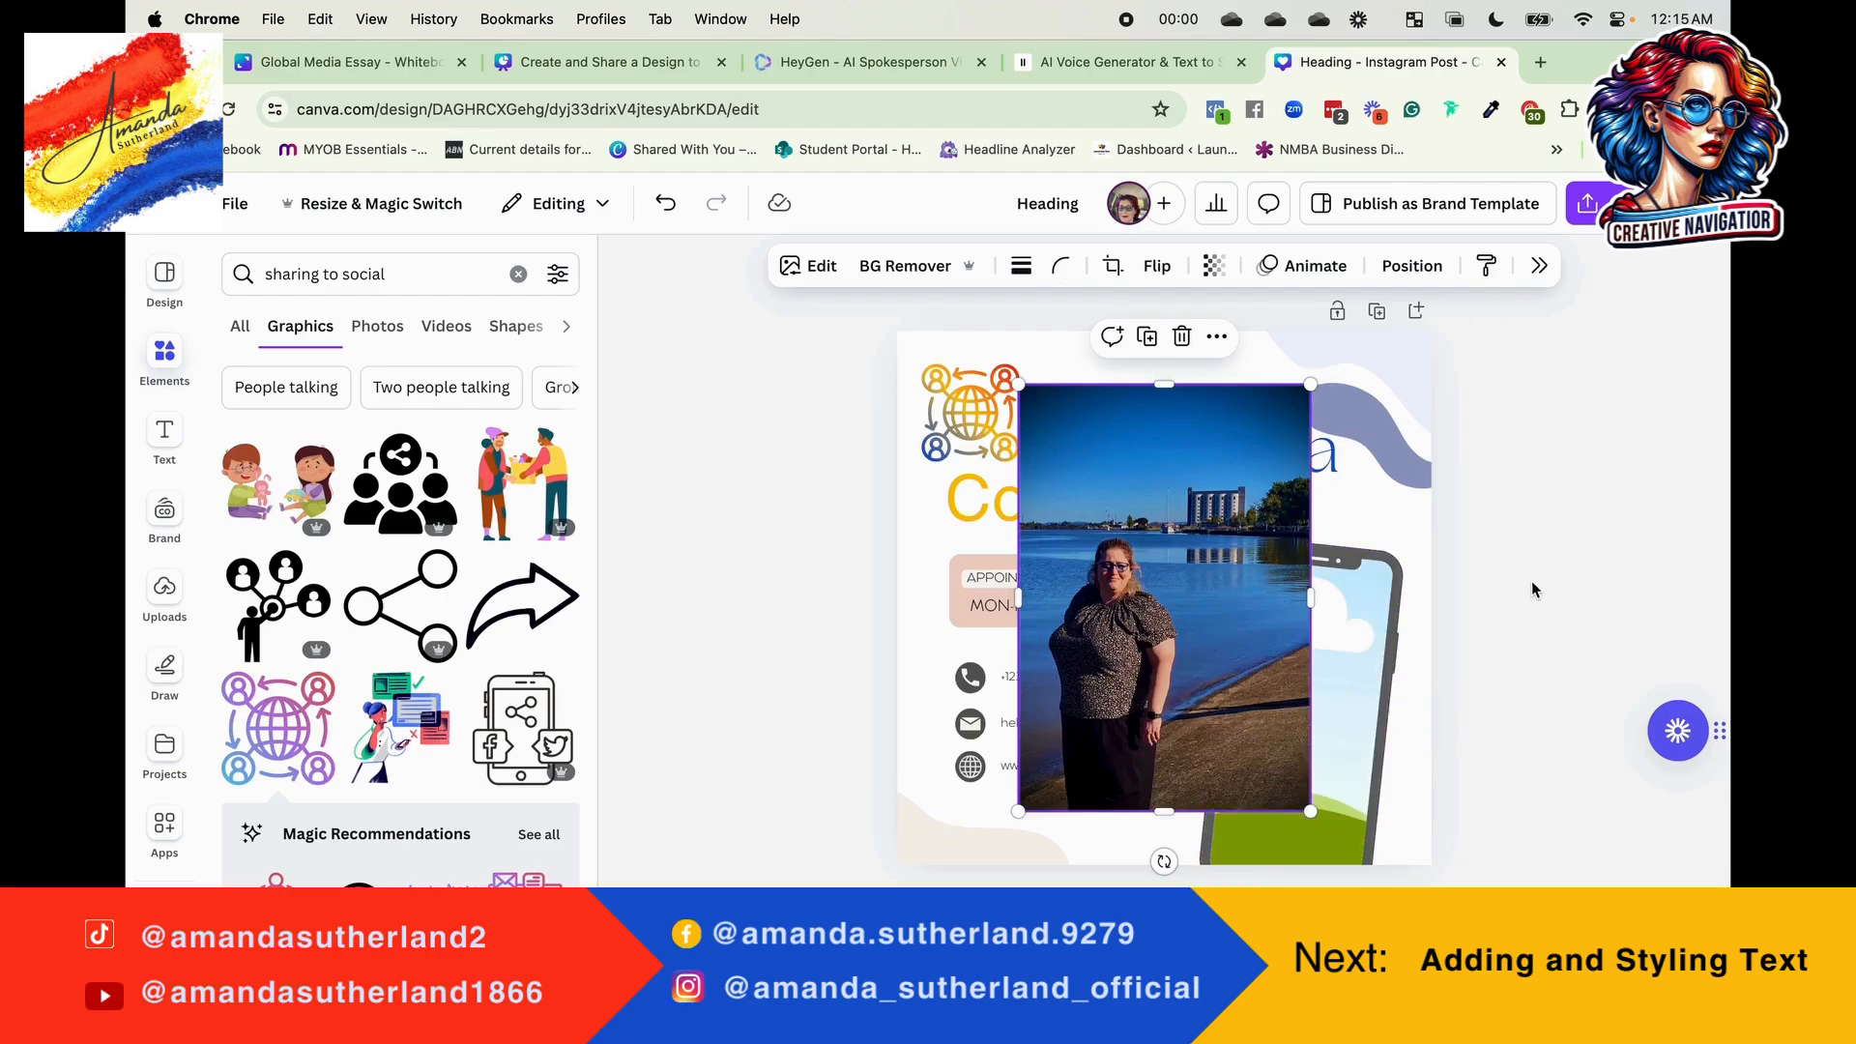
pyautogui.rightClick(1194, 586)
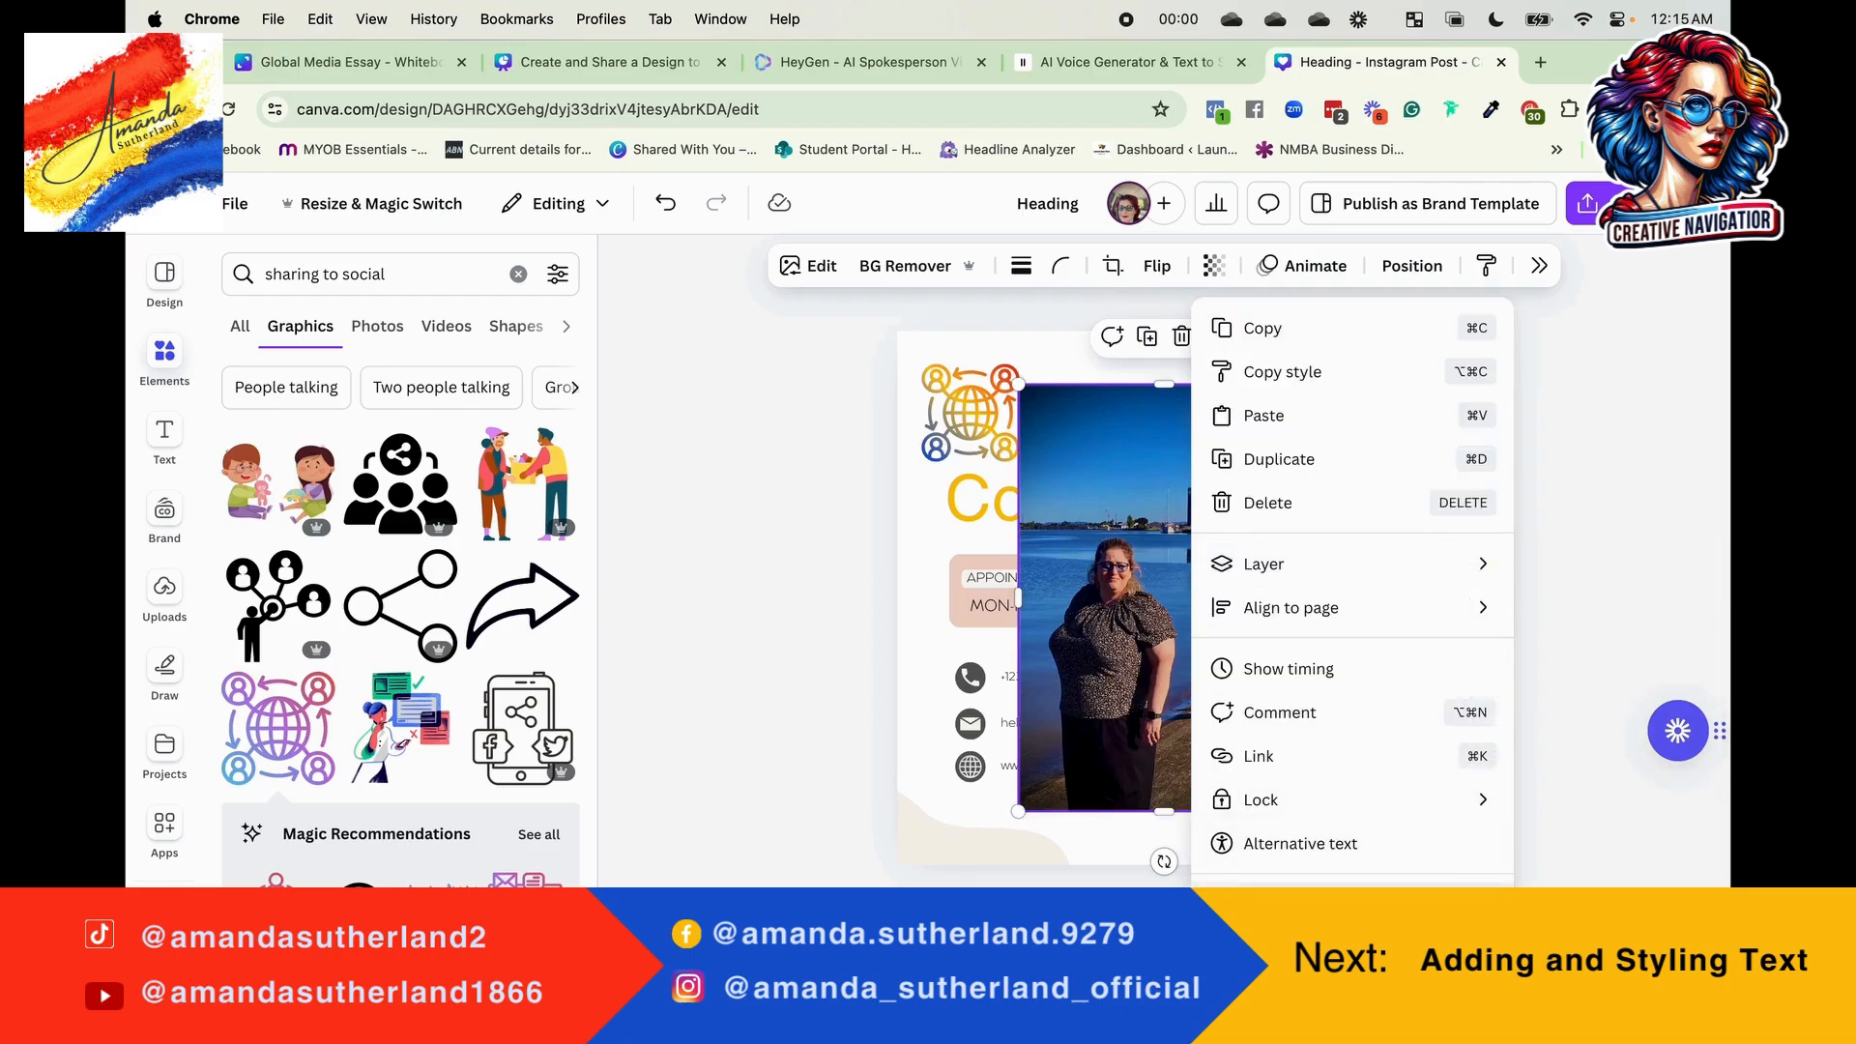
pyautogui.click(1353, 905)
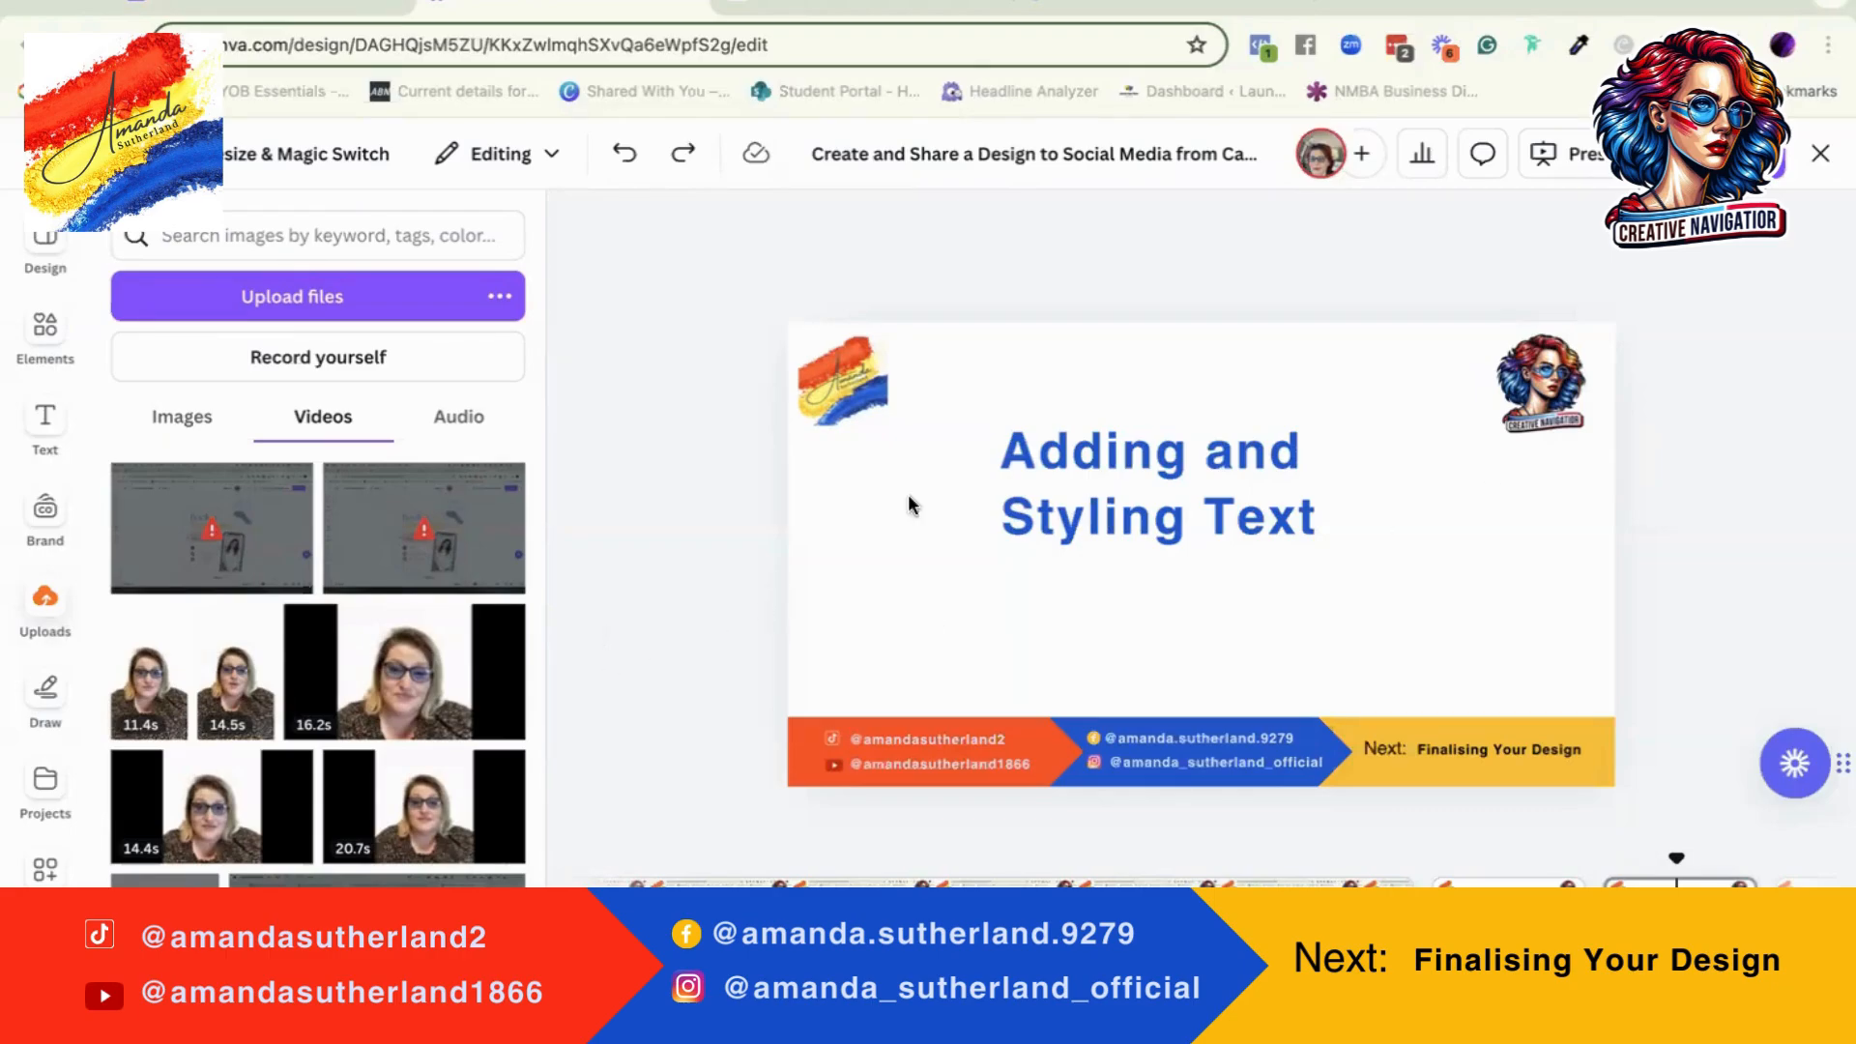
# Step: Change the font of the "Adding and Styling Text" heading to Brittany
pyautogui.click(1147, 462)
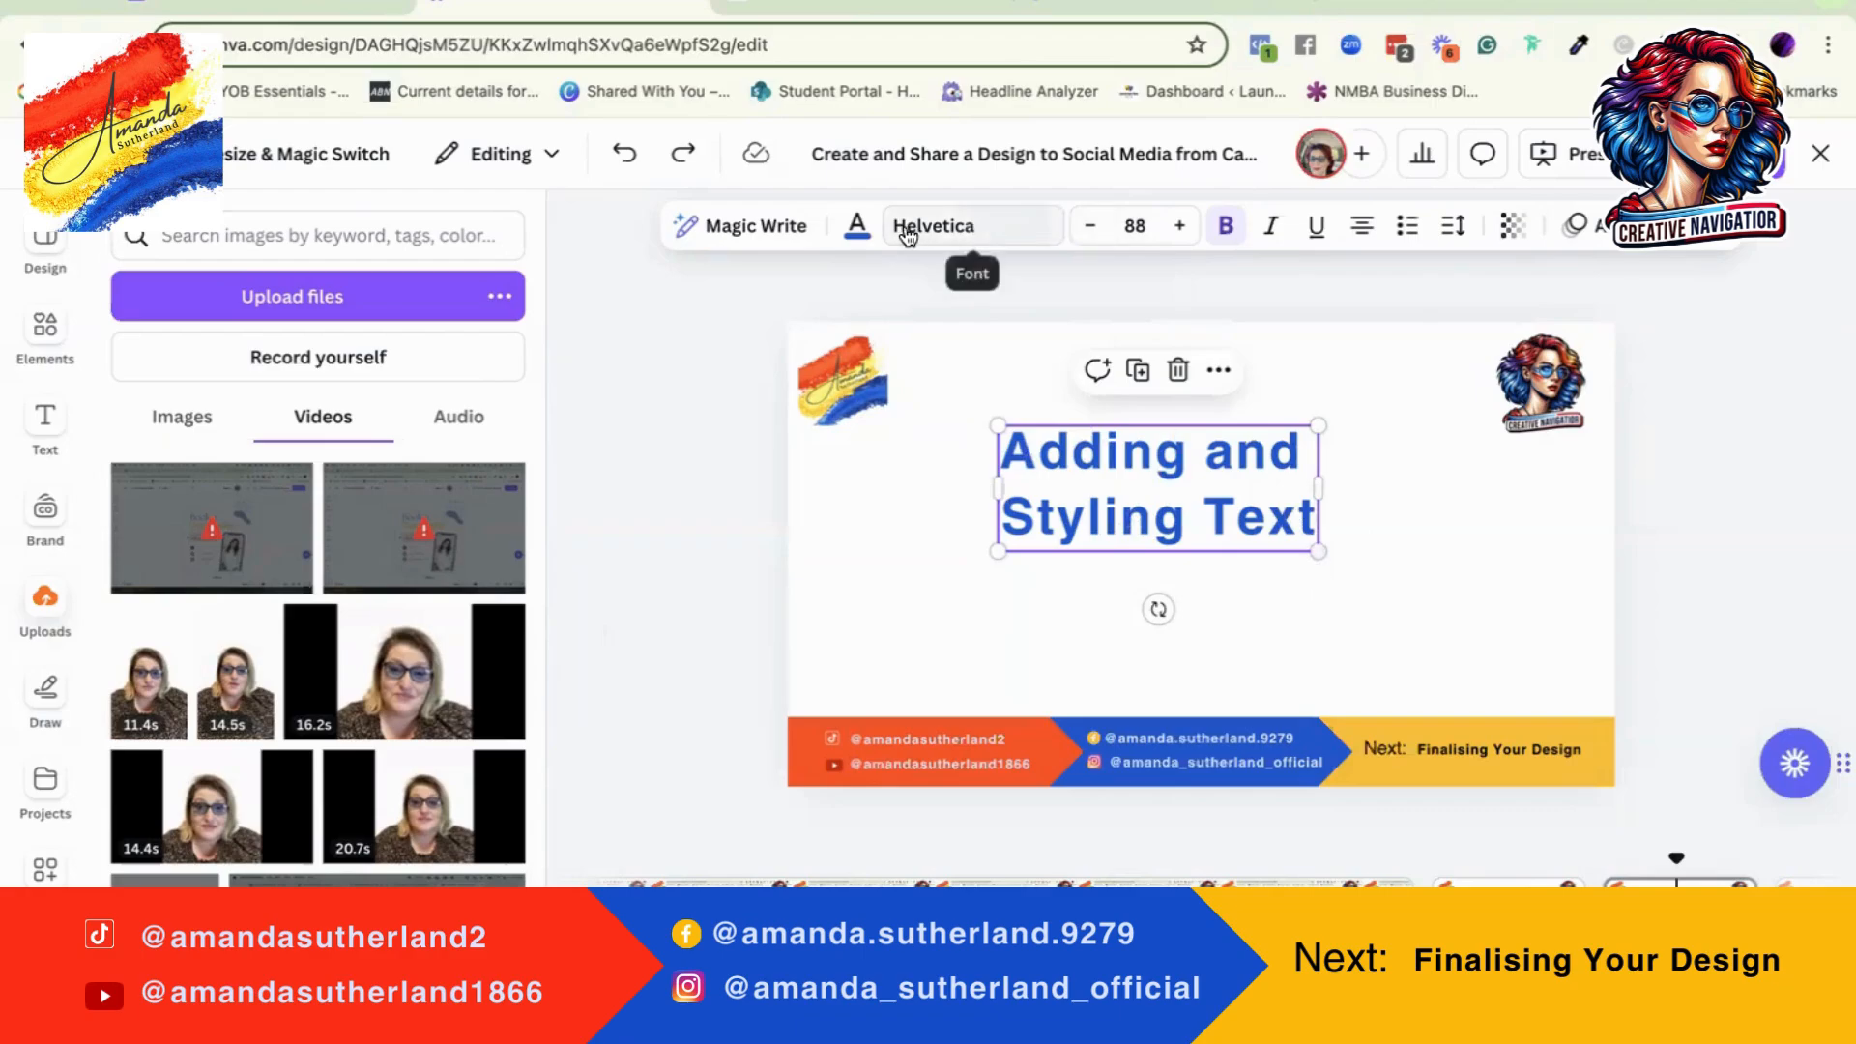
pyautogui.click(996, 236)
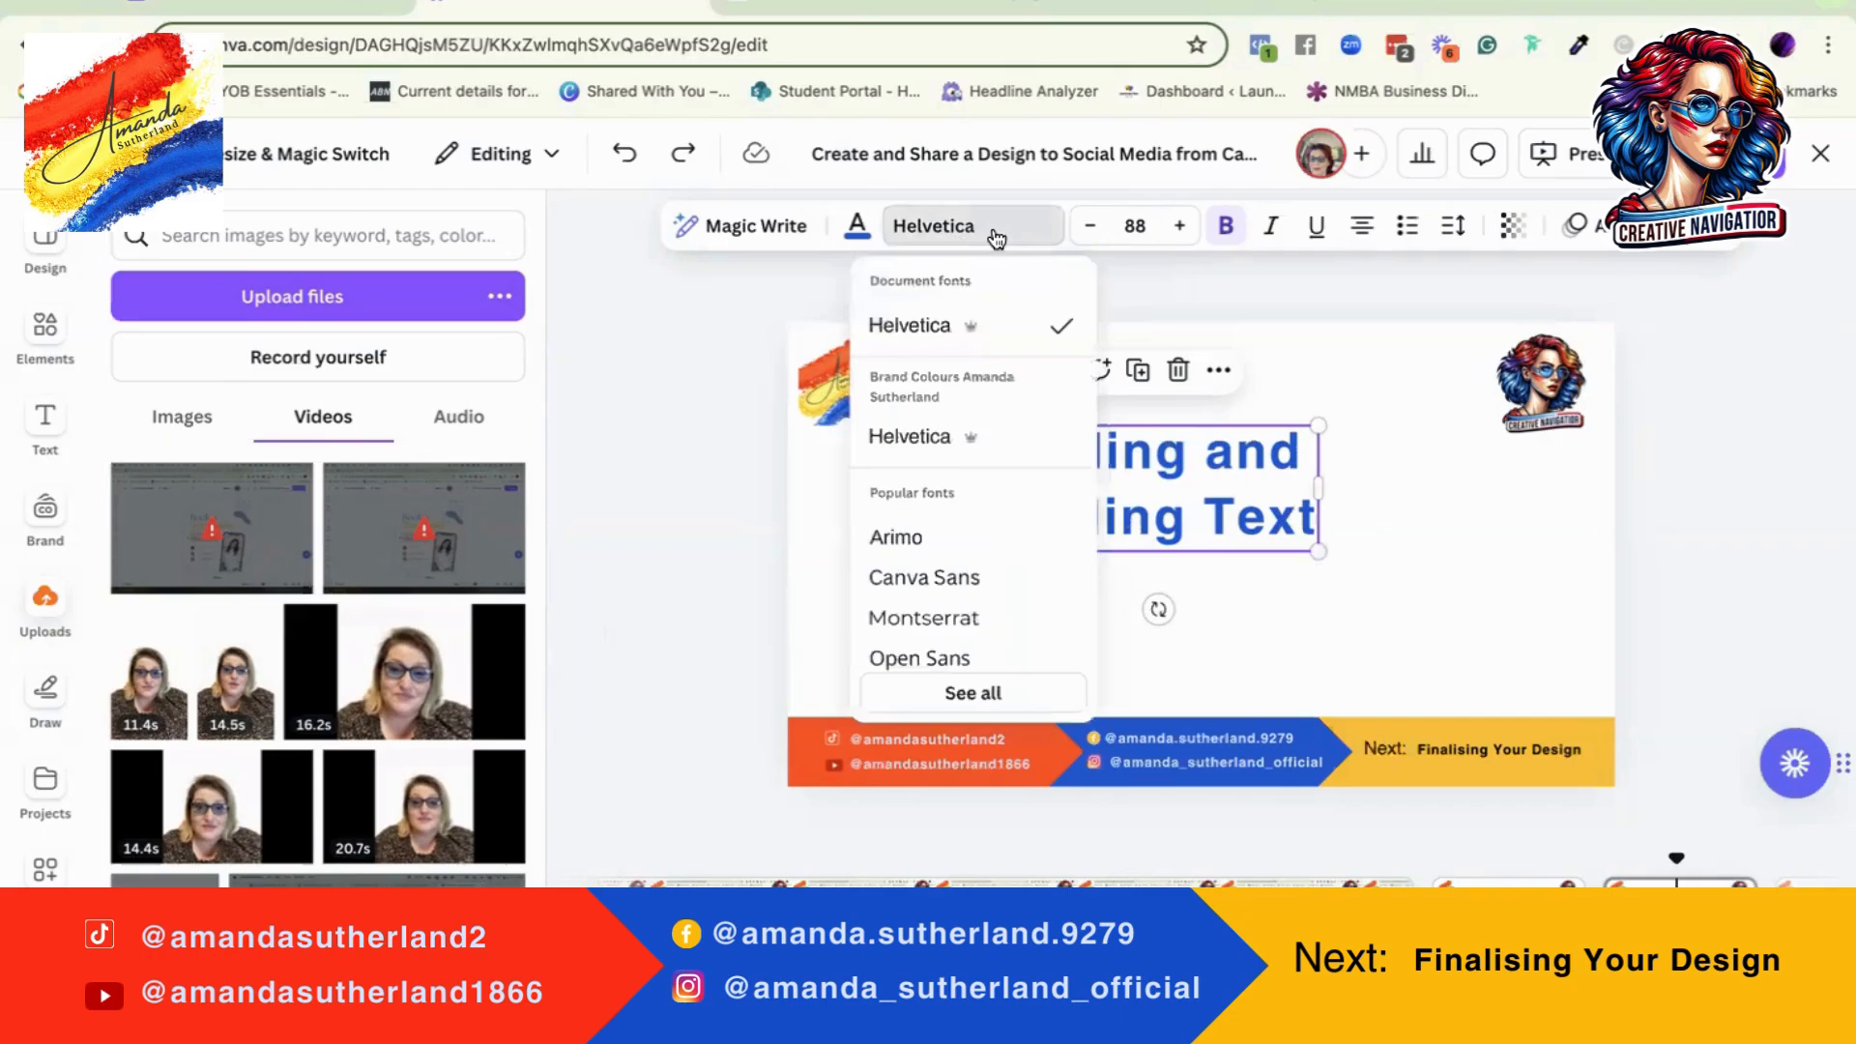
pyautogui.scroll(-5, 961, 551)
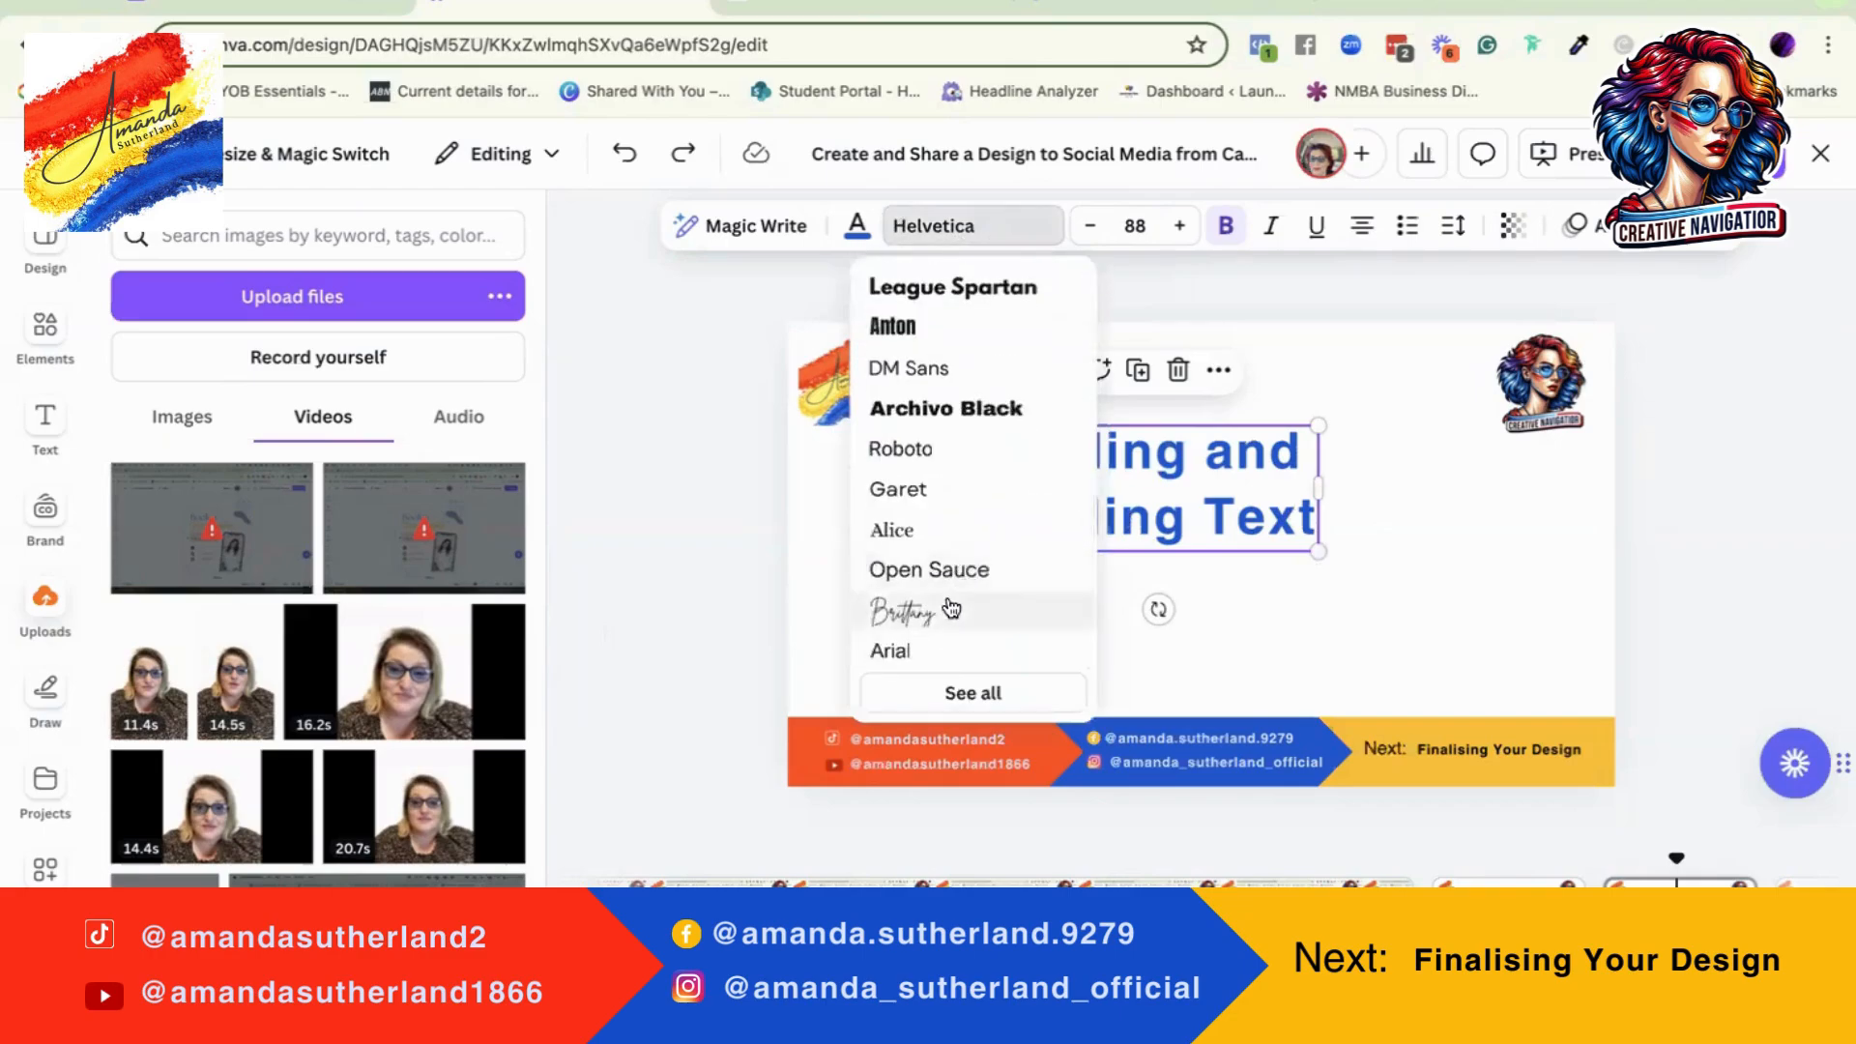
pyautogui.click(952, 609)
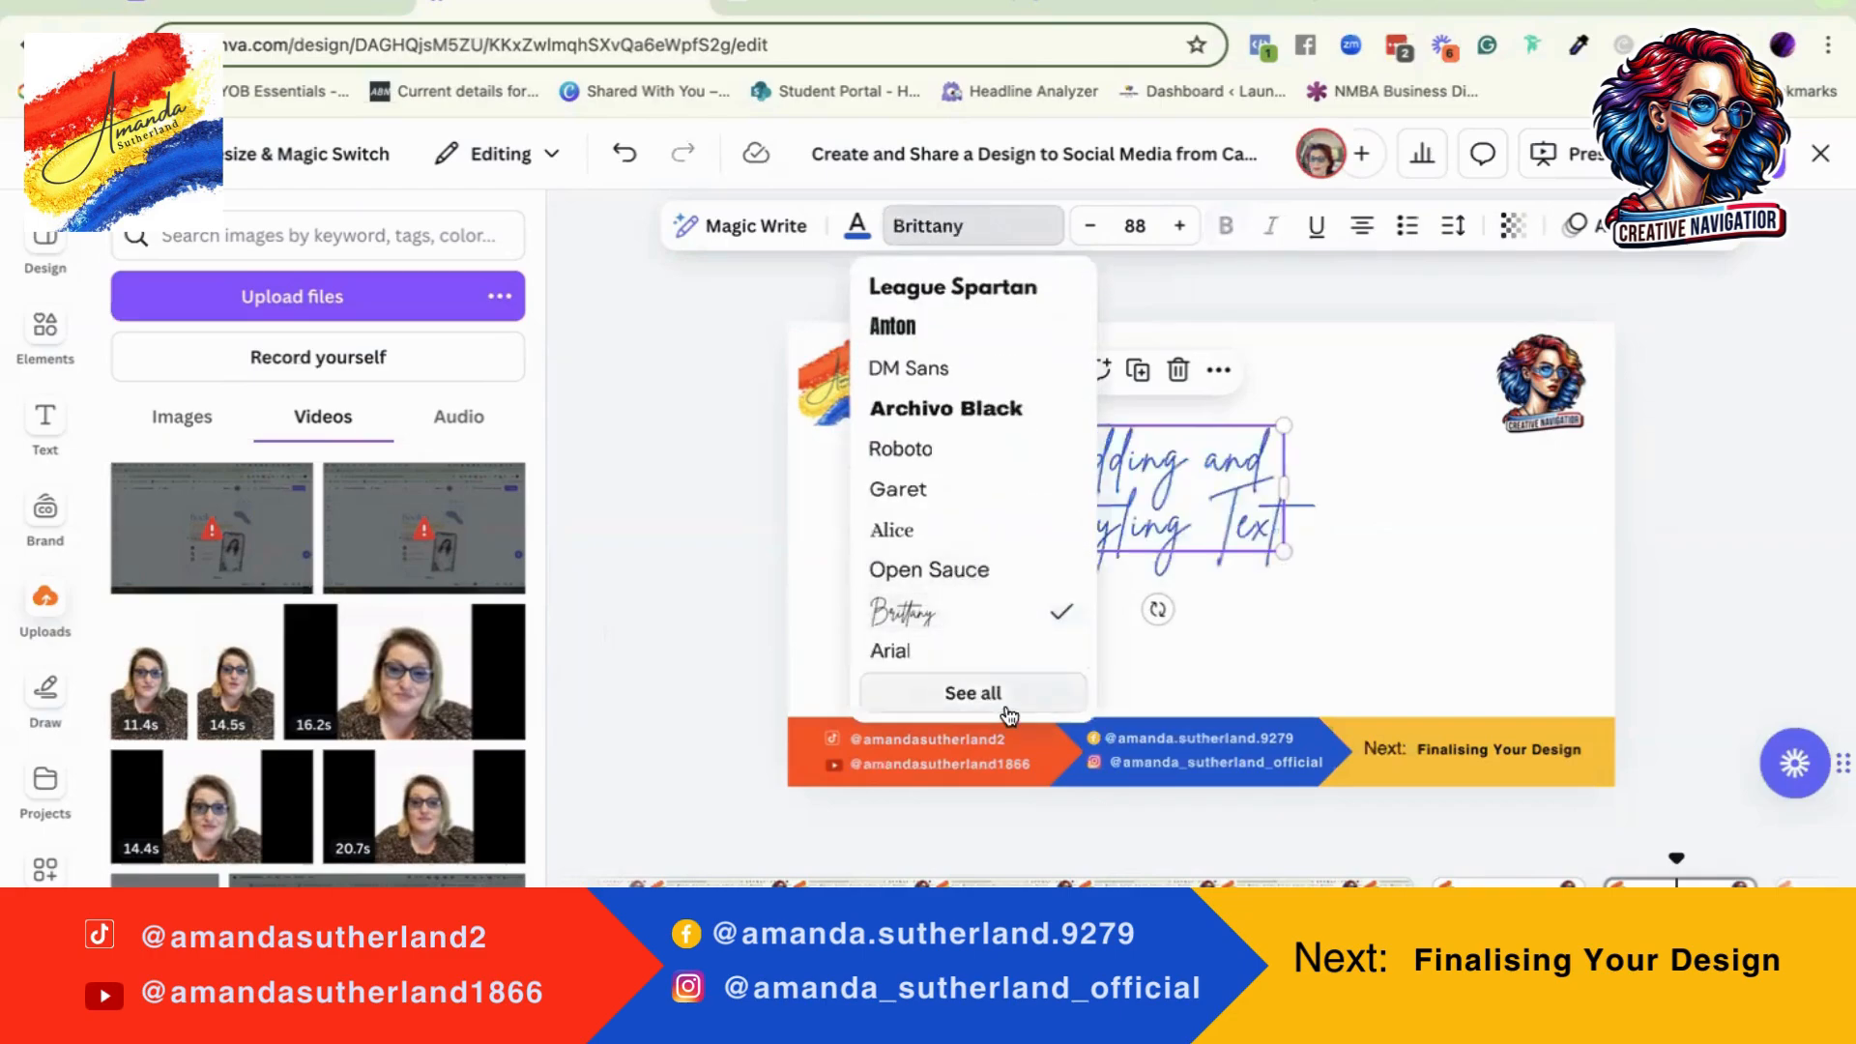
pyautogui.click(1372, 567)
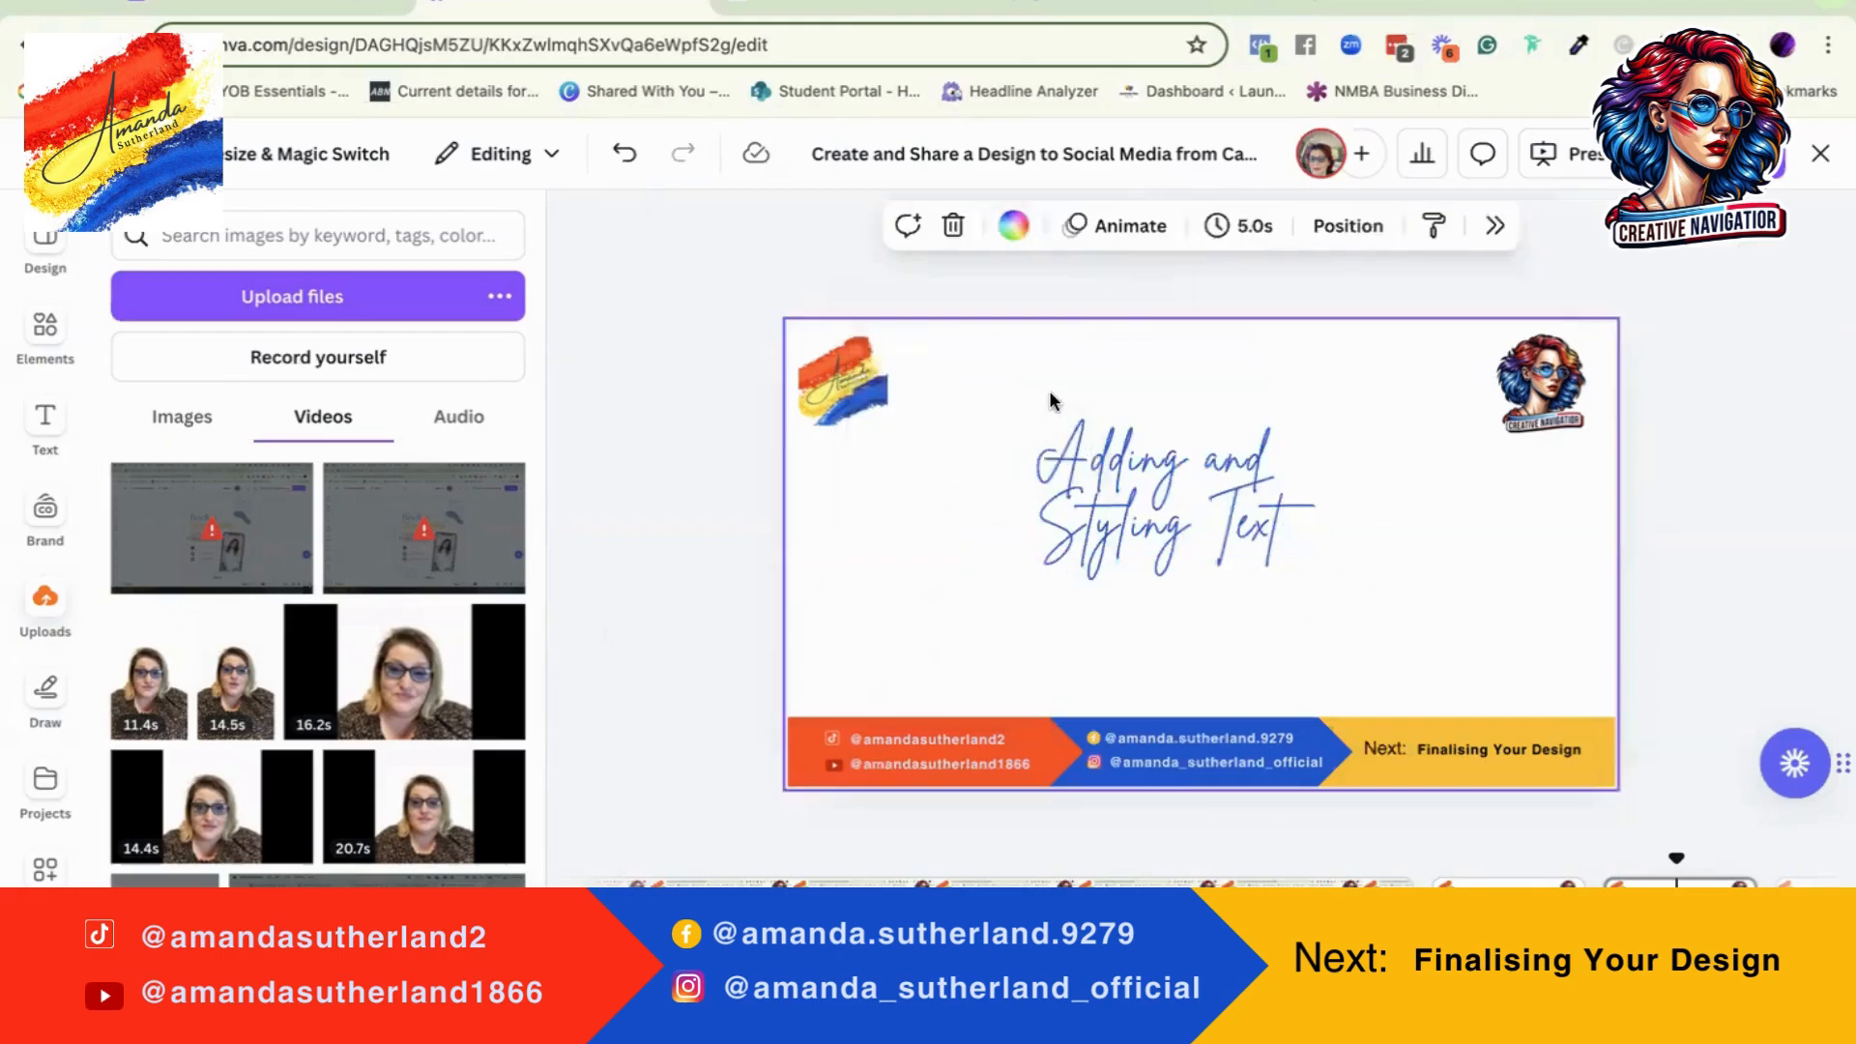
# Step: Enlarge the heading by its corners to font size 155, roughly centred on the slide
pyautogui.click(1170, 499)
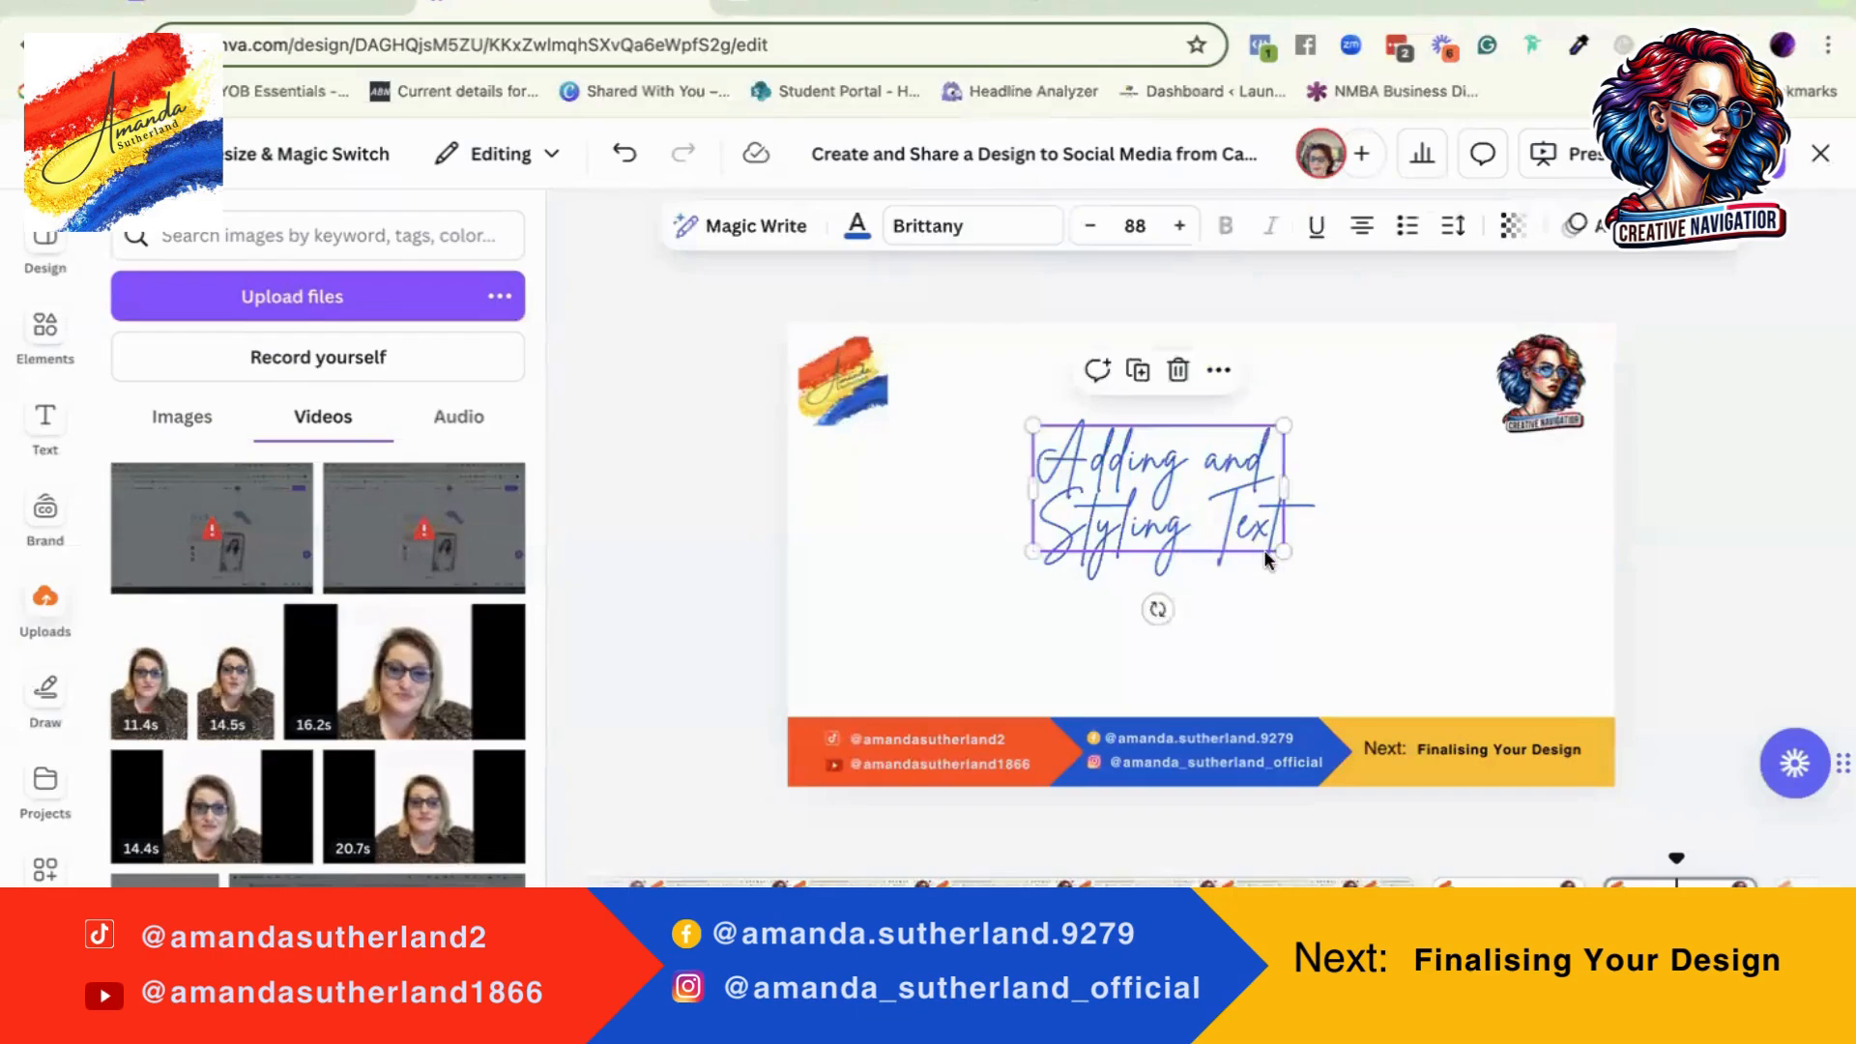
pyautogui.moveTo(1283, 551); pyautogui.dragTo(1385, 602)
pyautogui.moveTo(1032, 426); pyautogui.dragTo(944, 382)
pyautogui.click(1436, 559)
# Step: Change the heading's second line, "Styling Text", to the Arimo font
pyautogui.click(1150, 555)
pyautogui.doubleClick(1056, 537)
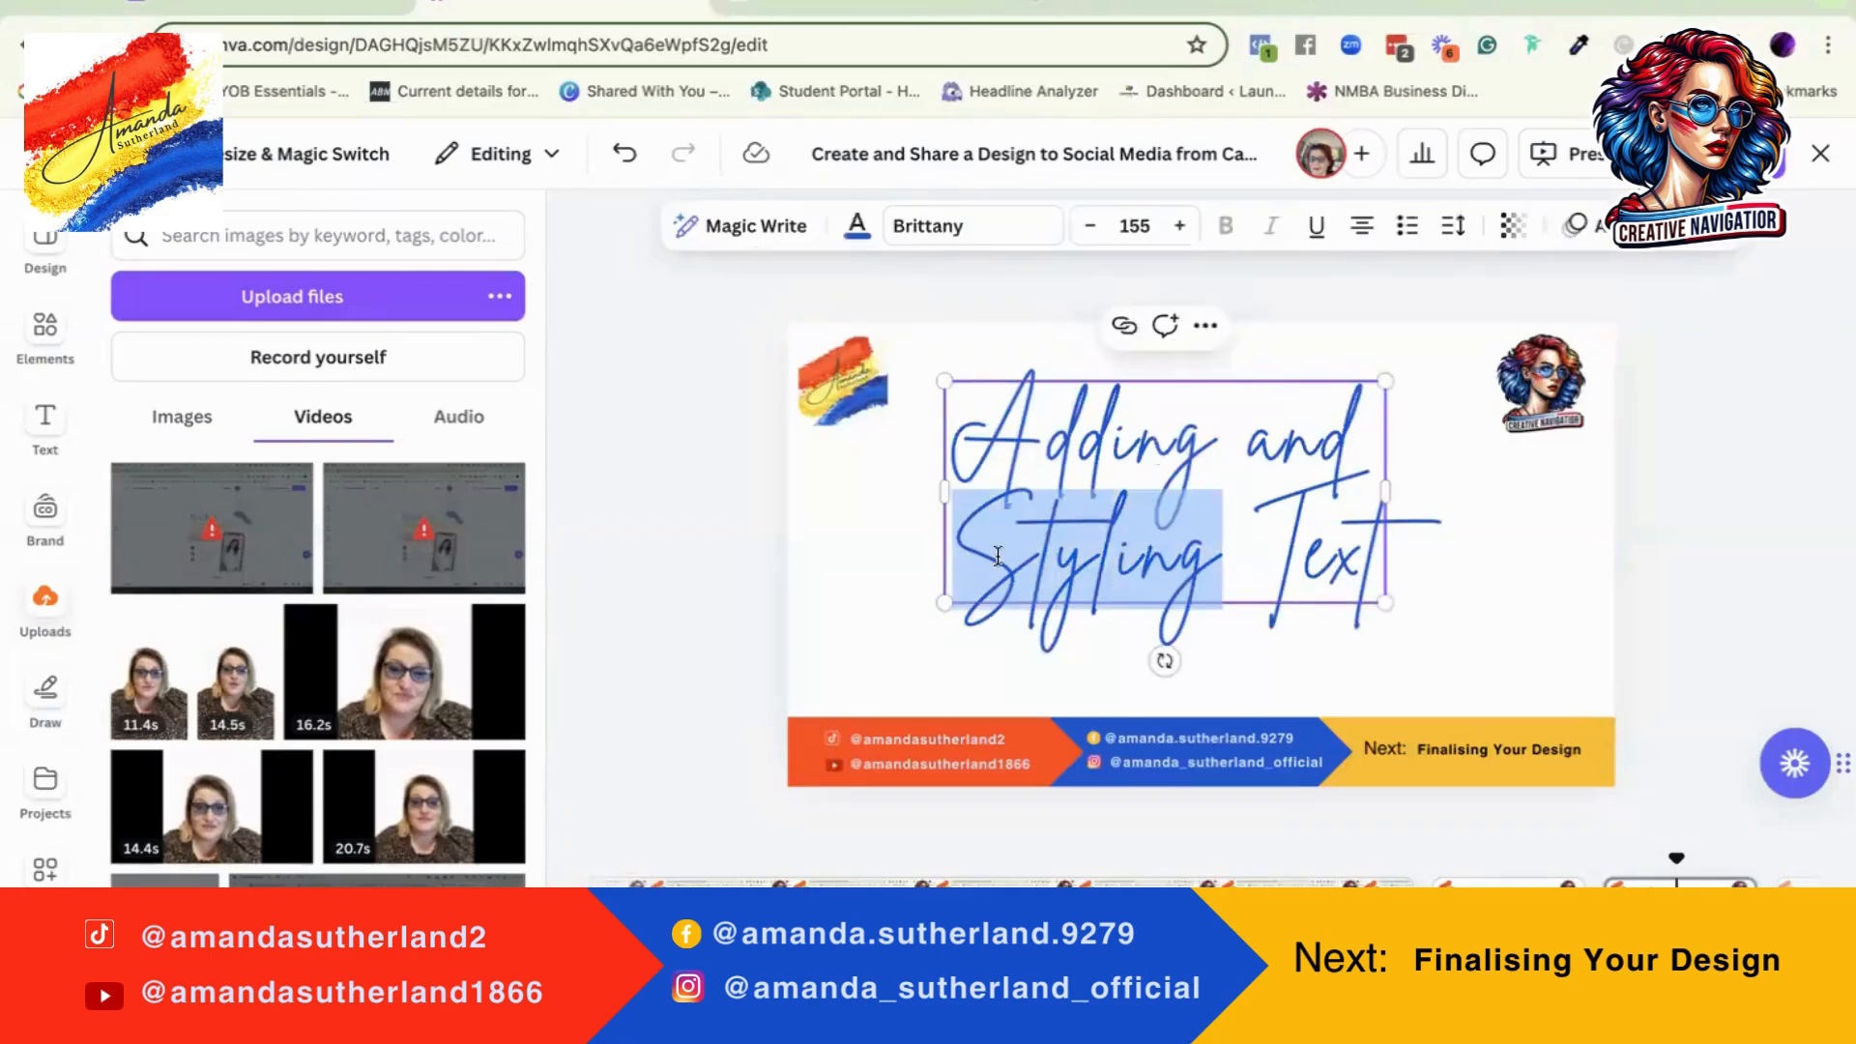
pyautogui.click(984, 228)
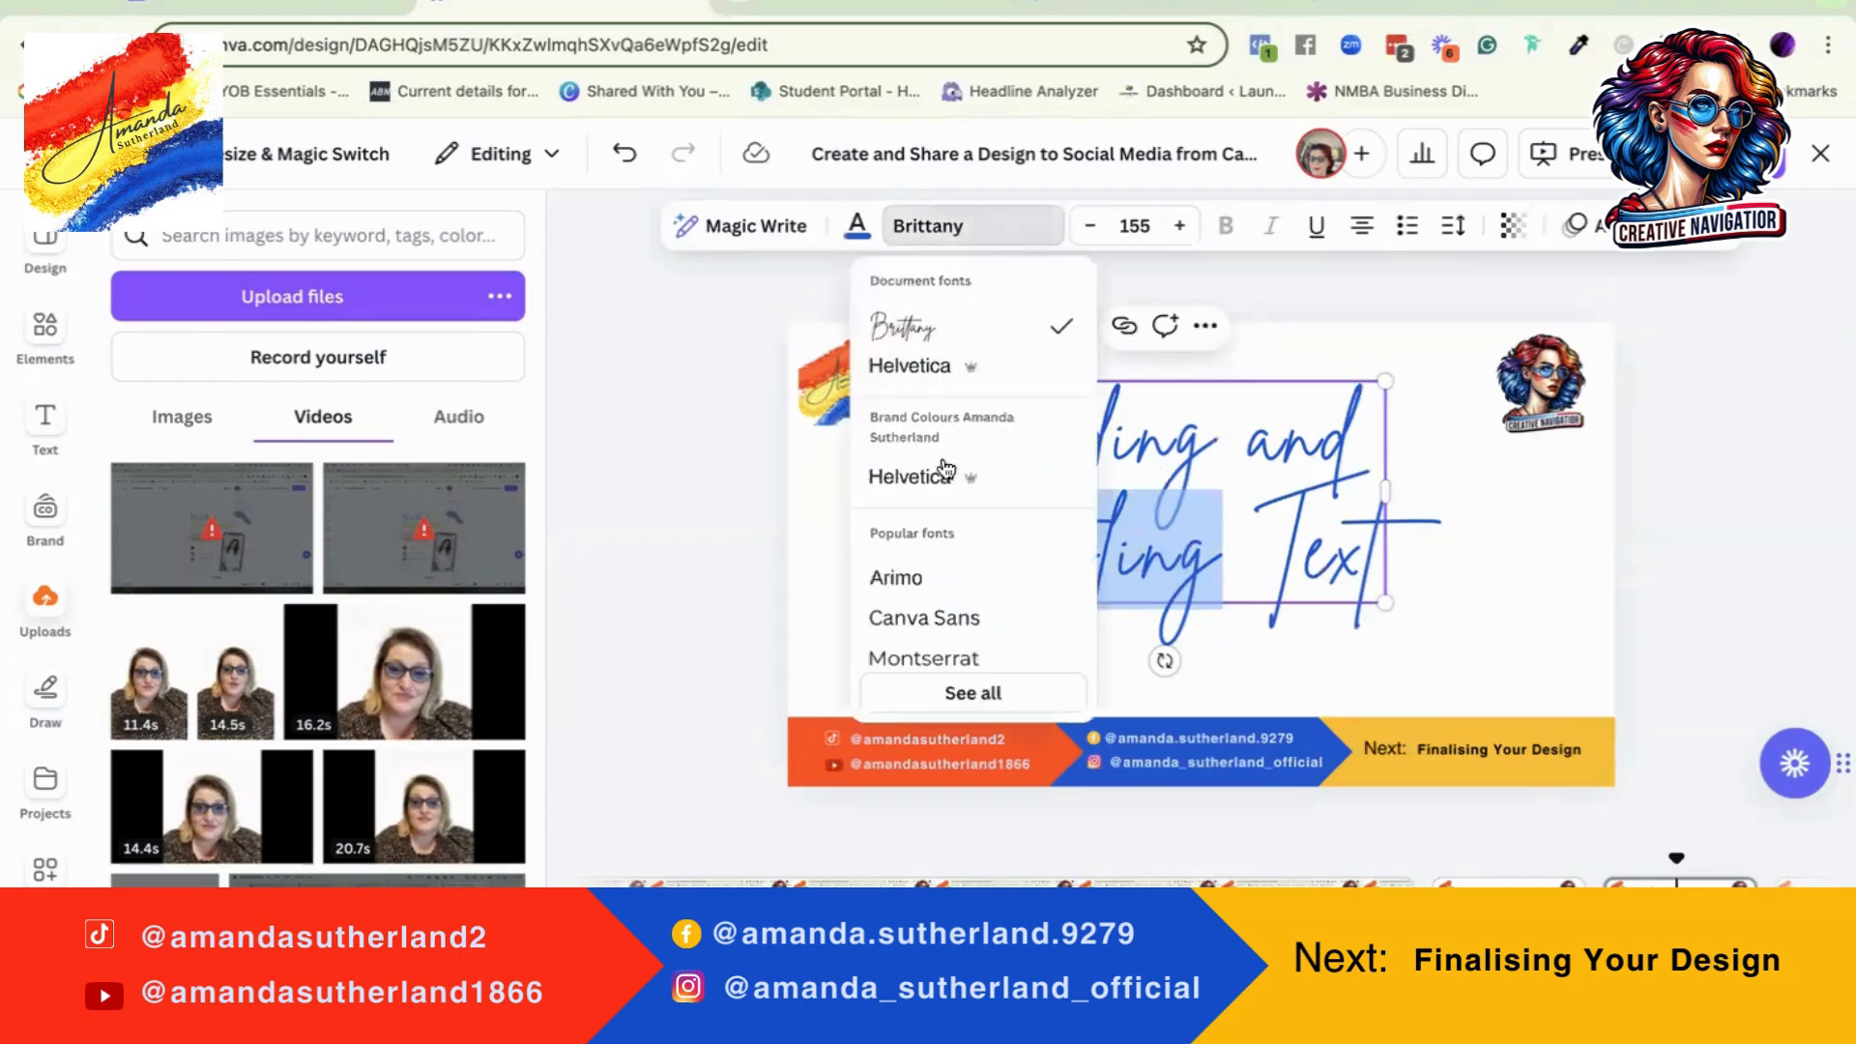
pyautogui.click(895, 577)
pyautogui.click(1491, 565)
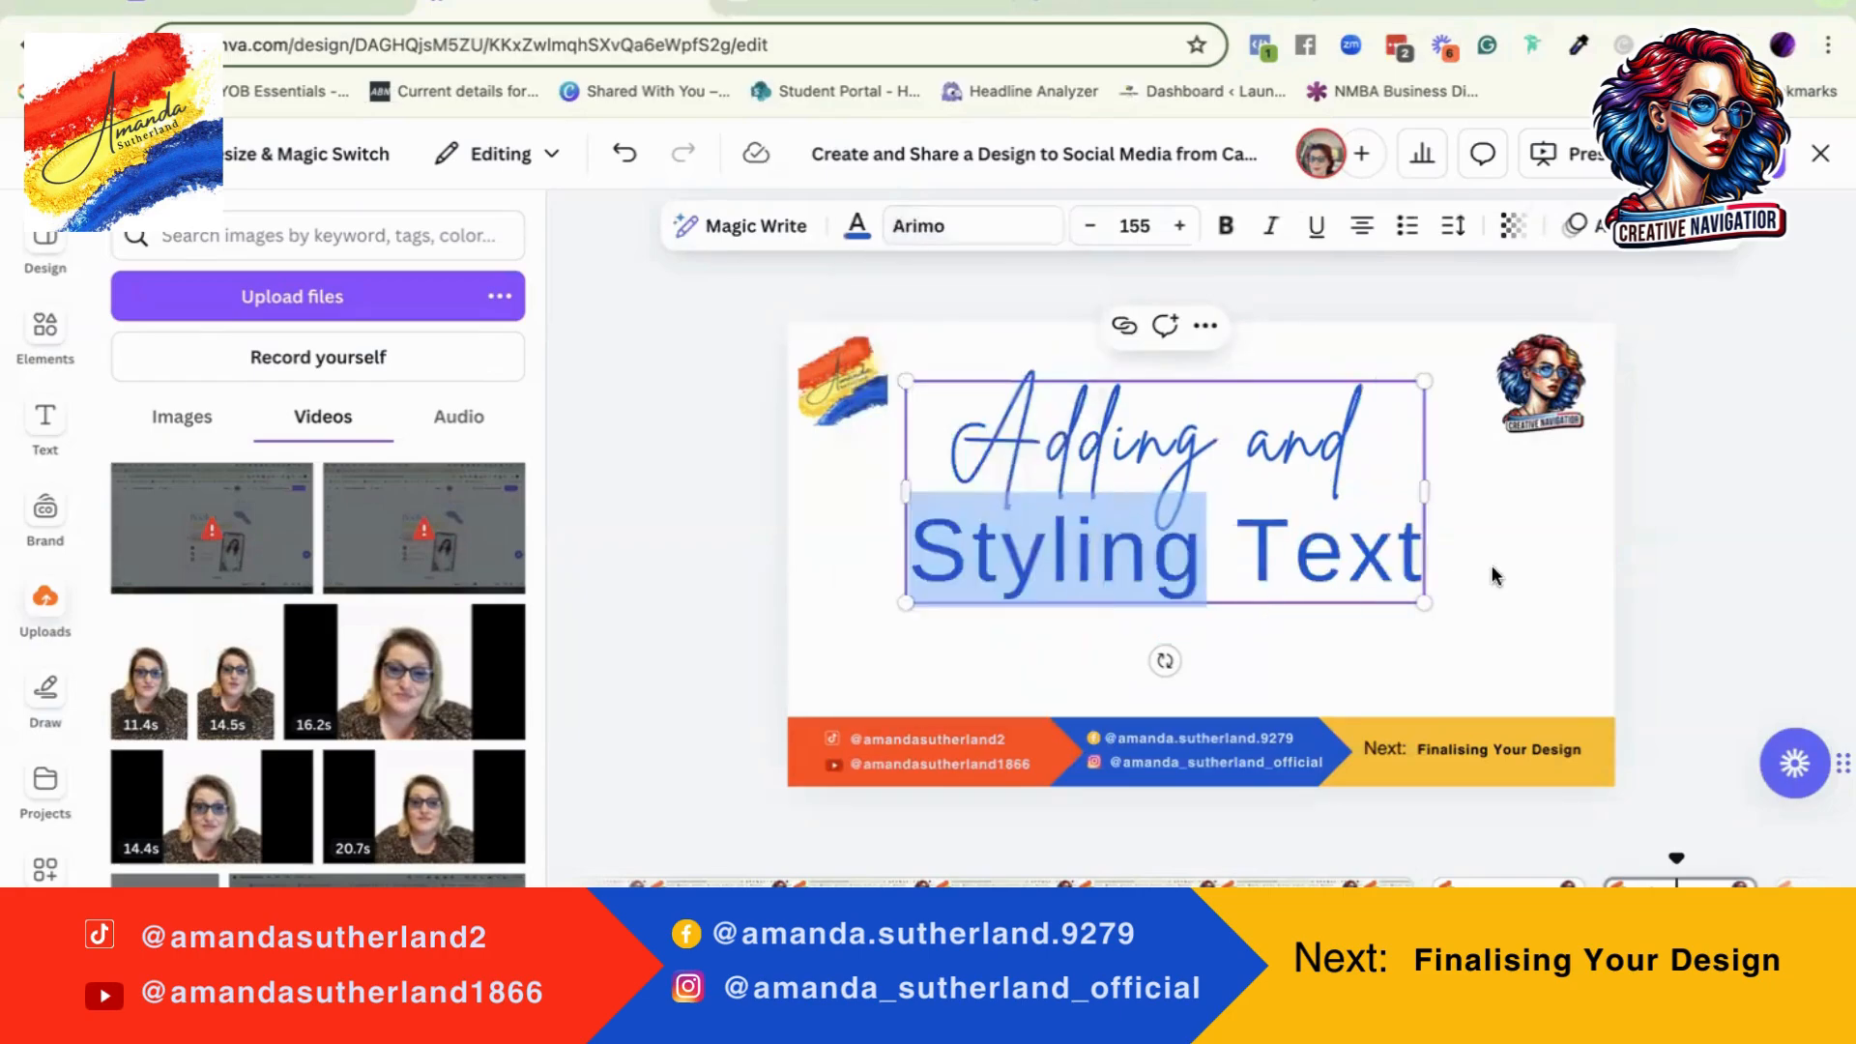
pyautogui.click(1491, 572)
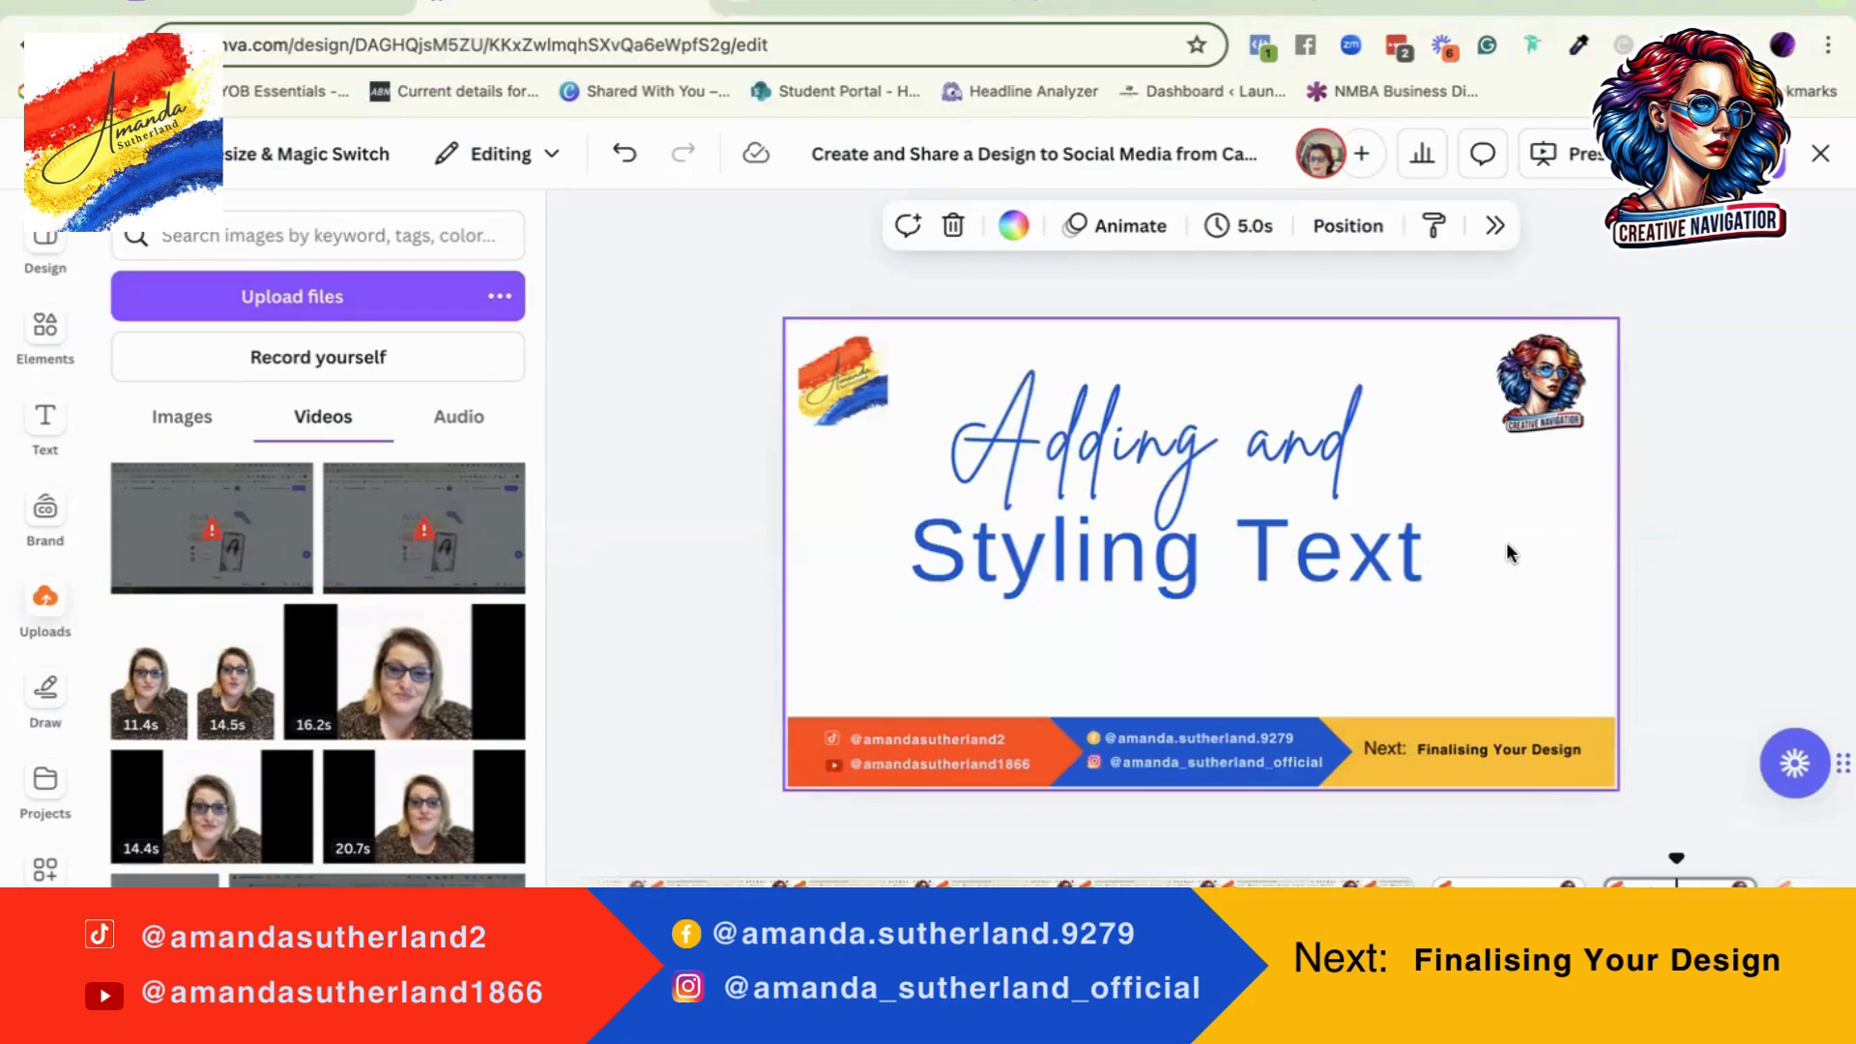
# Step: Recolour only the word "Adding" in the heading with the default green
pyautogui.click(1063, 448)
pyautogui.click(1063, 448)
pyautogui.click(1143, 453)
pyautogui.moveTo(1208, 448); pyautogui.dragTo(948, 450)
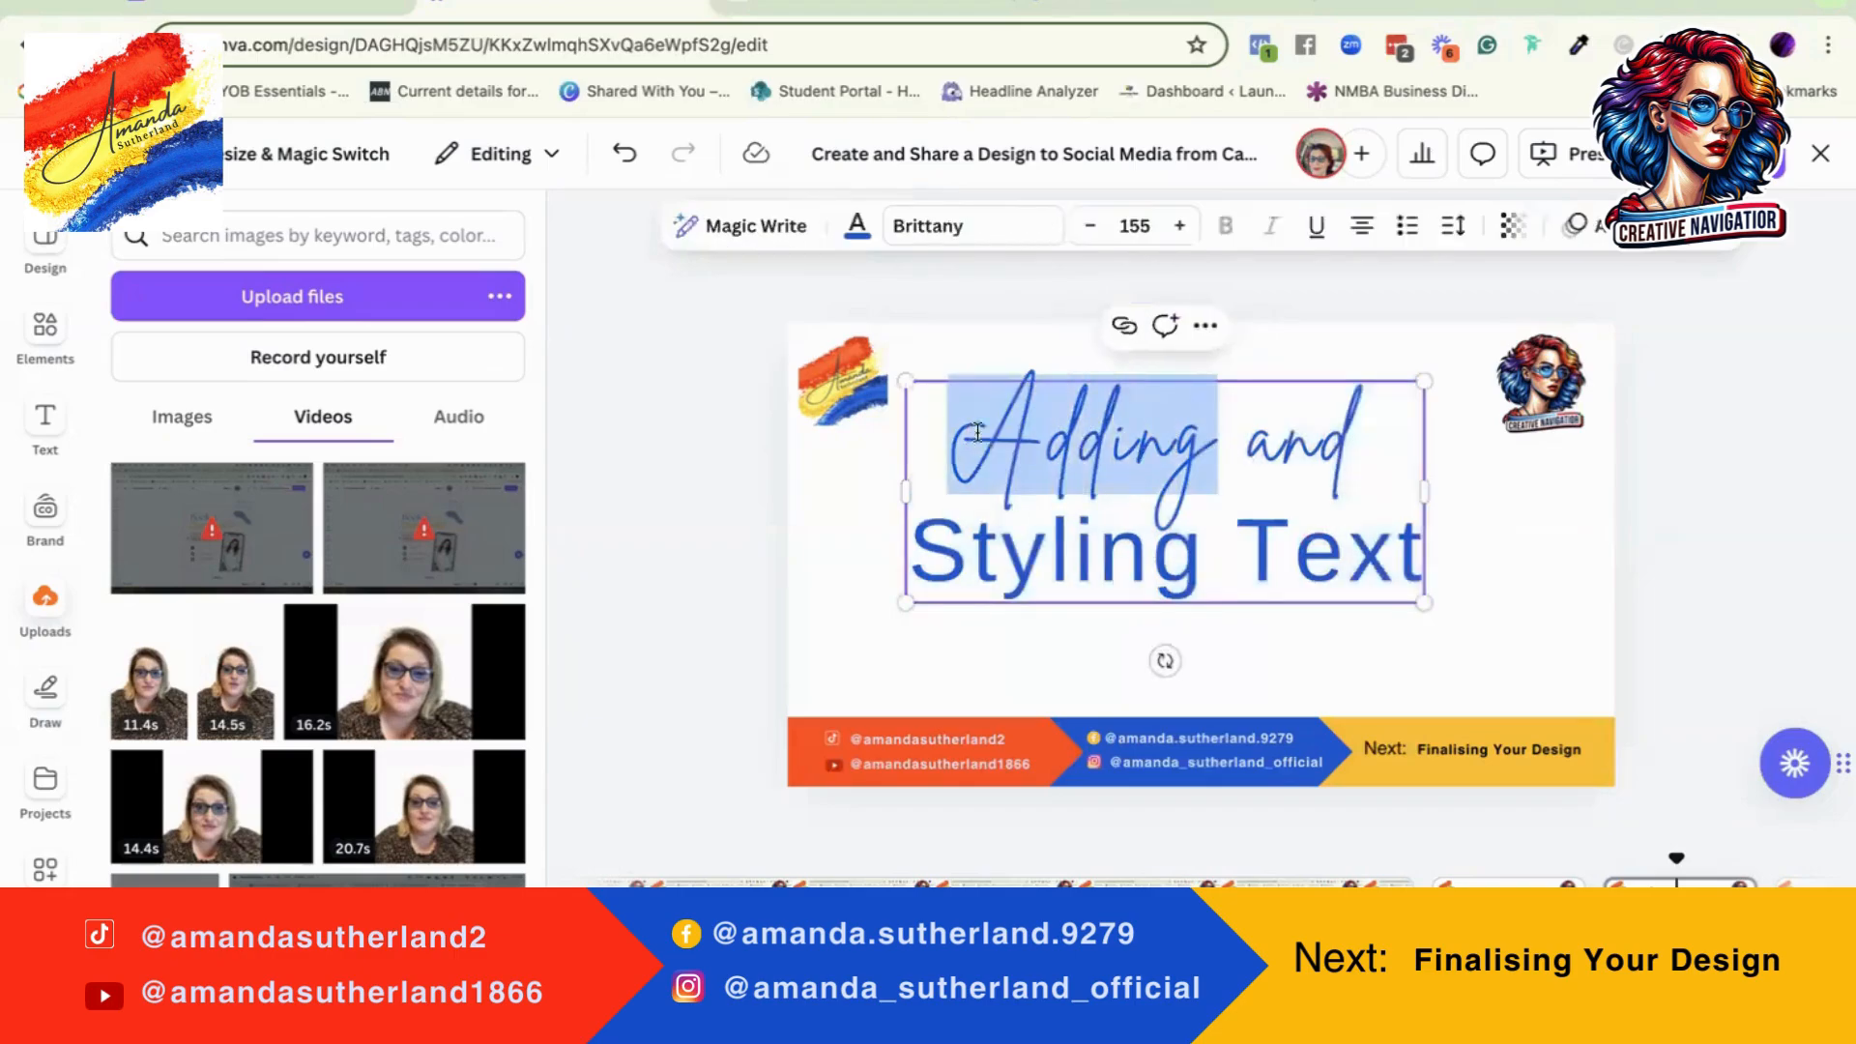
pyautogui.click(859, 230)
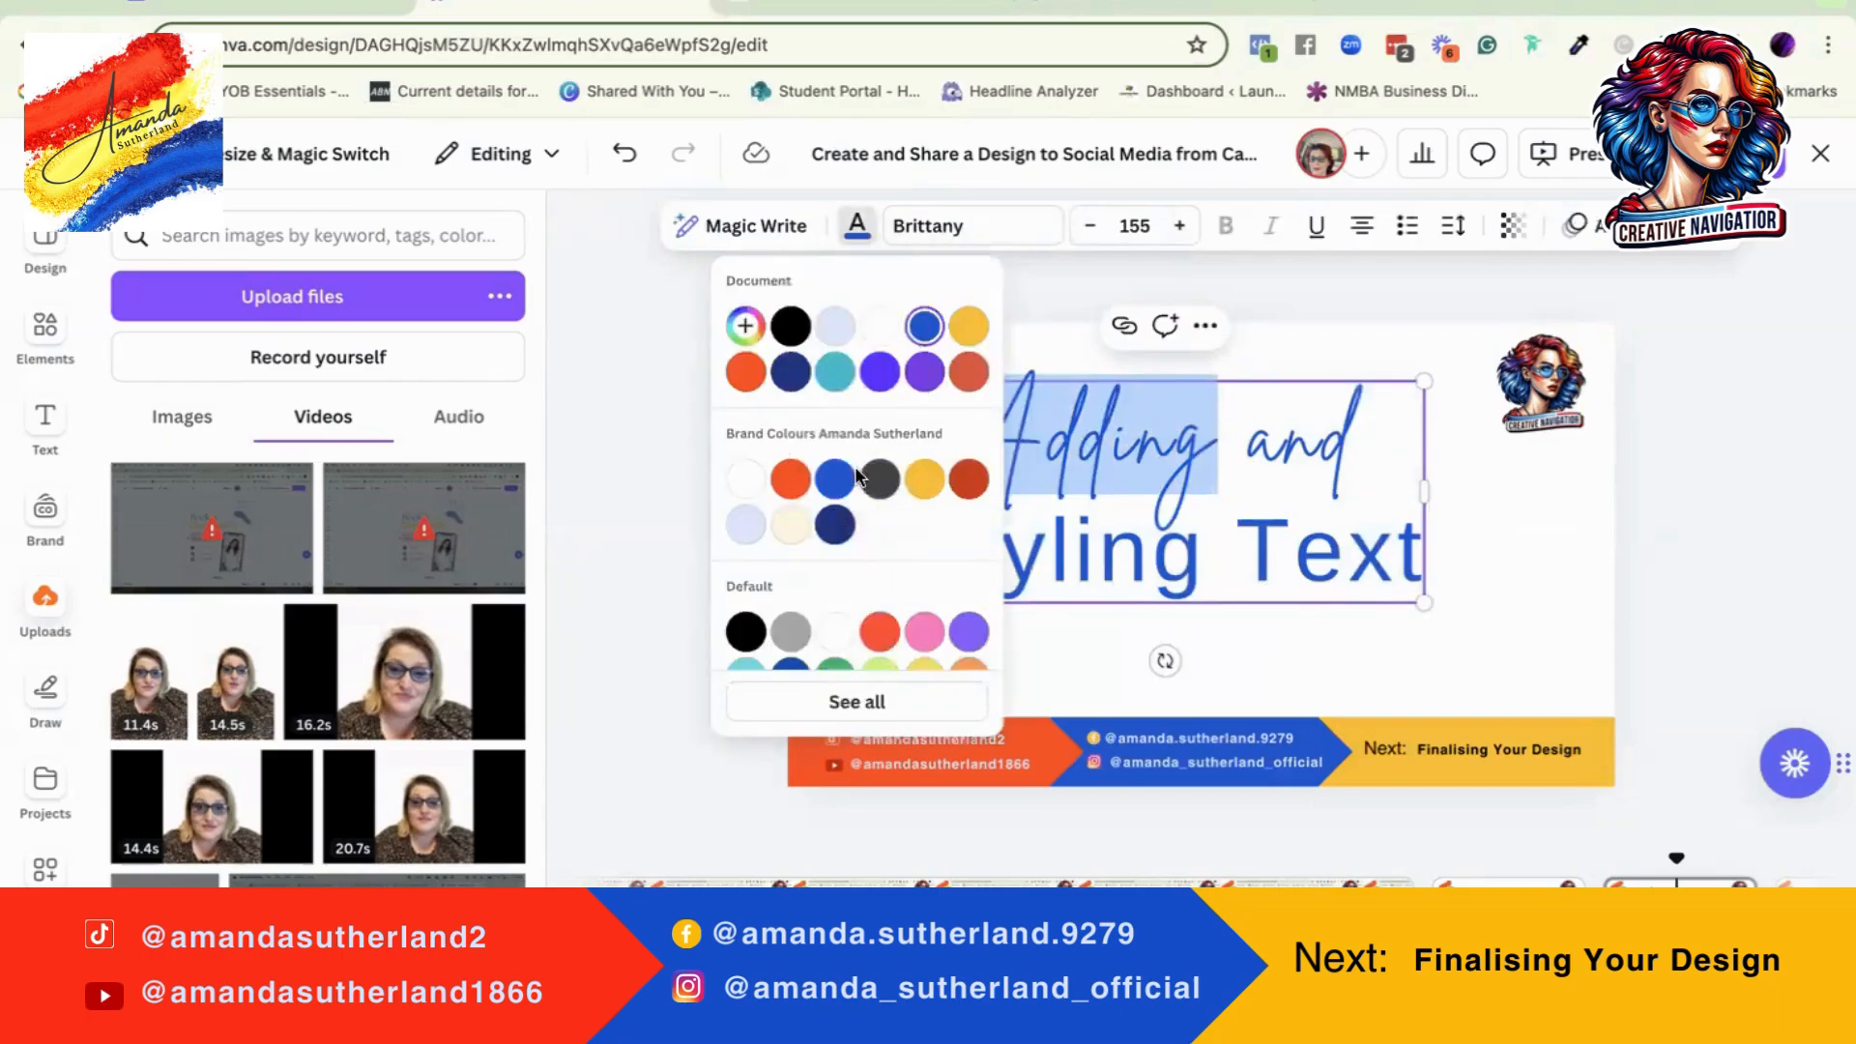
pyautogui.scroll(-1, 857, 486)
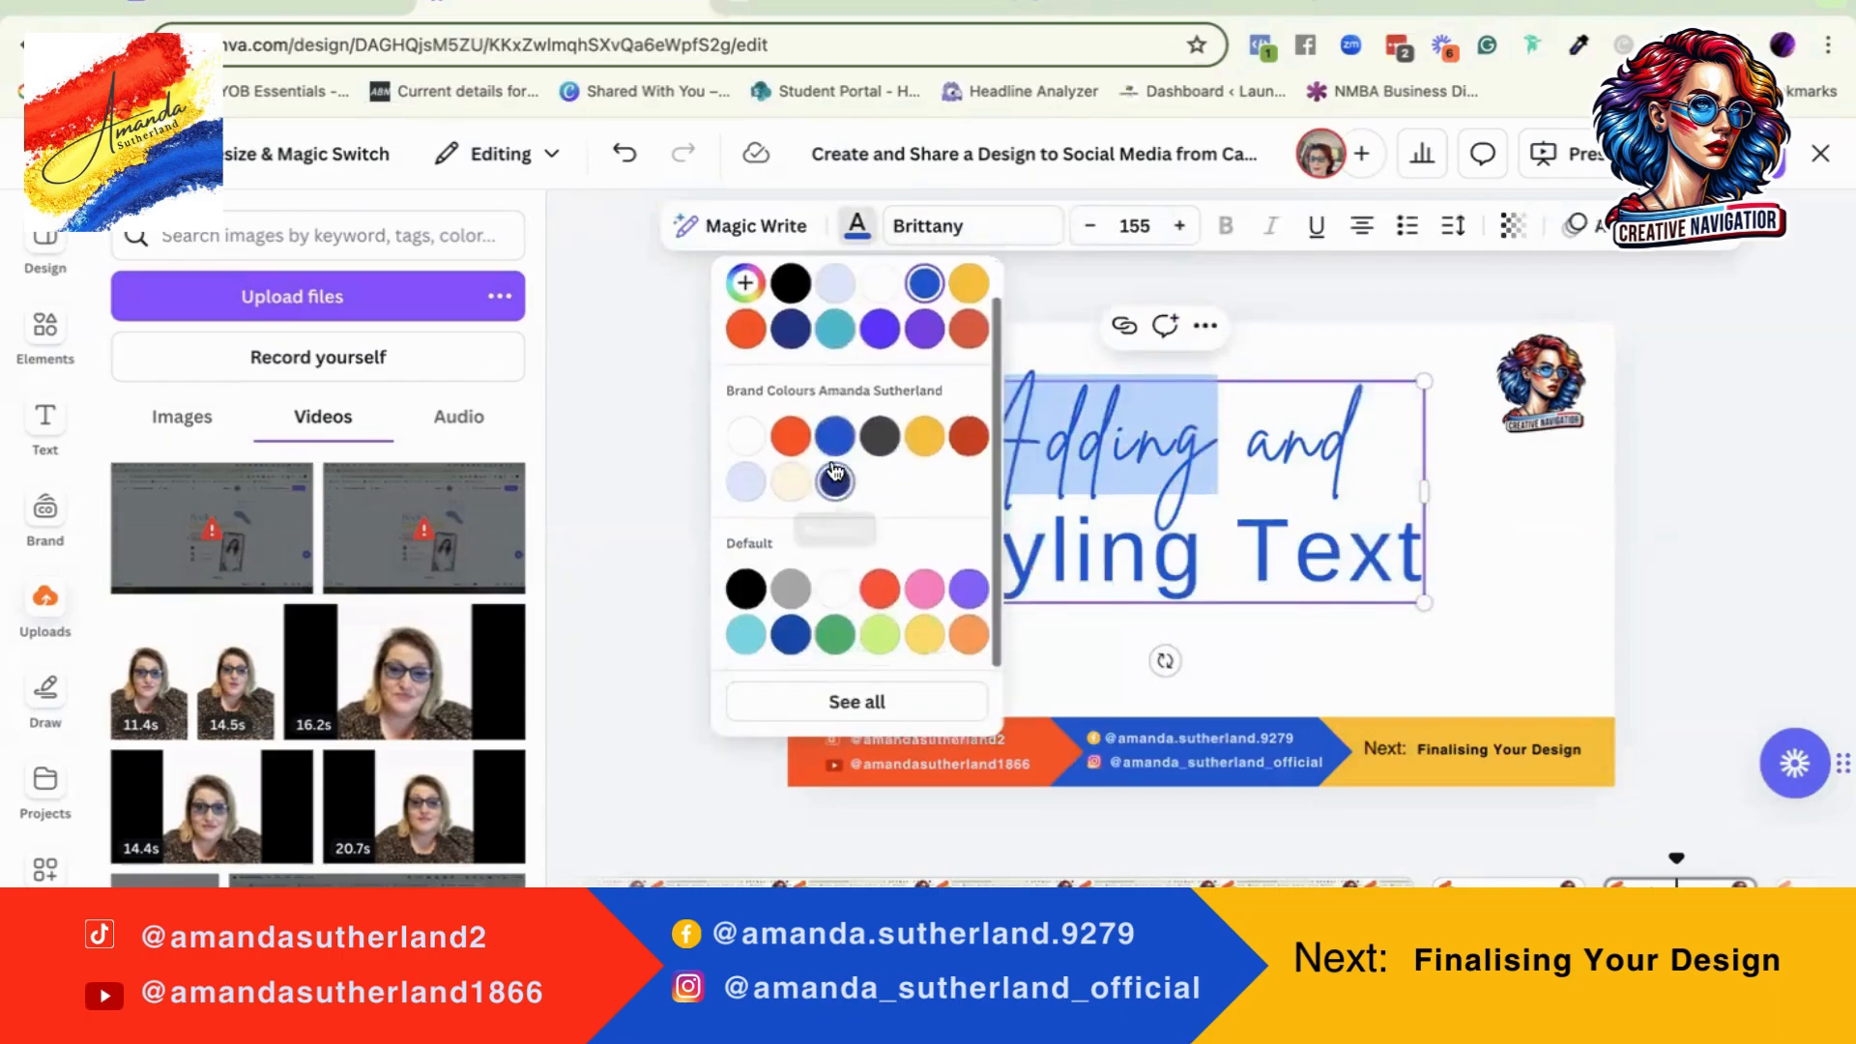
pyautogui.click(835, 643)
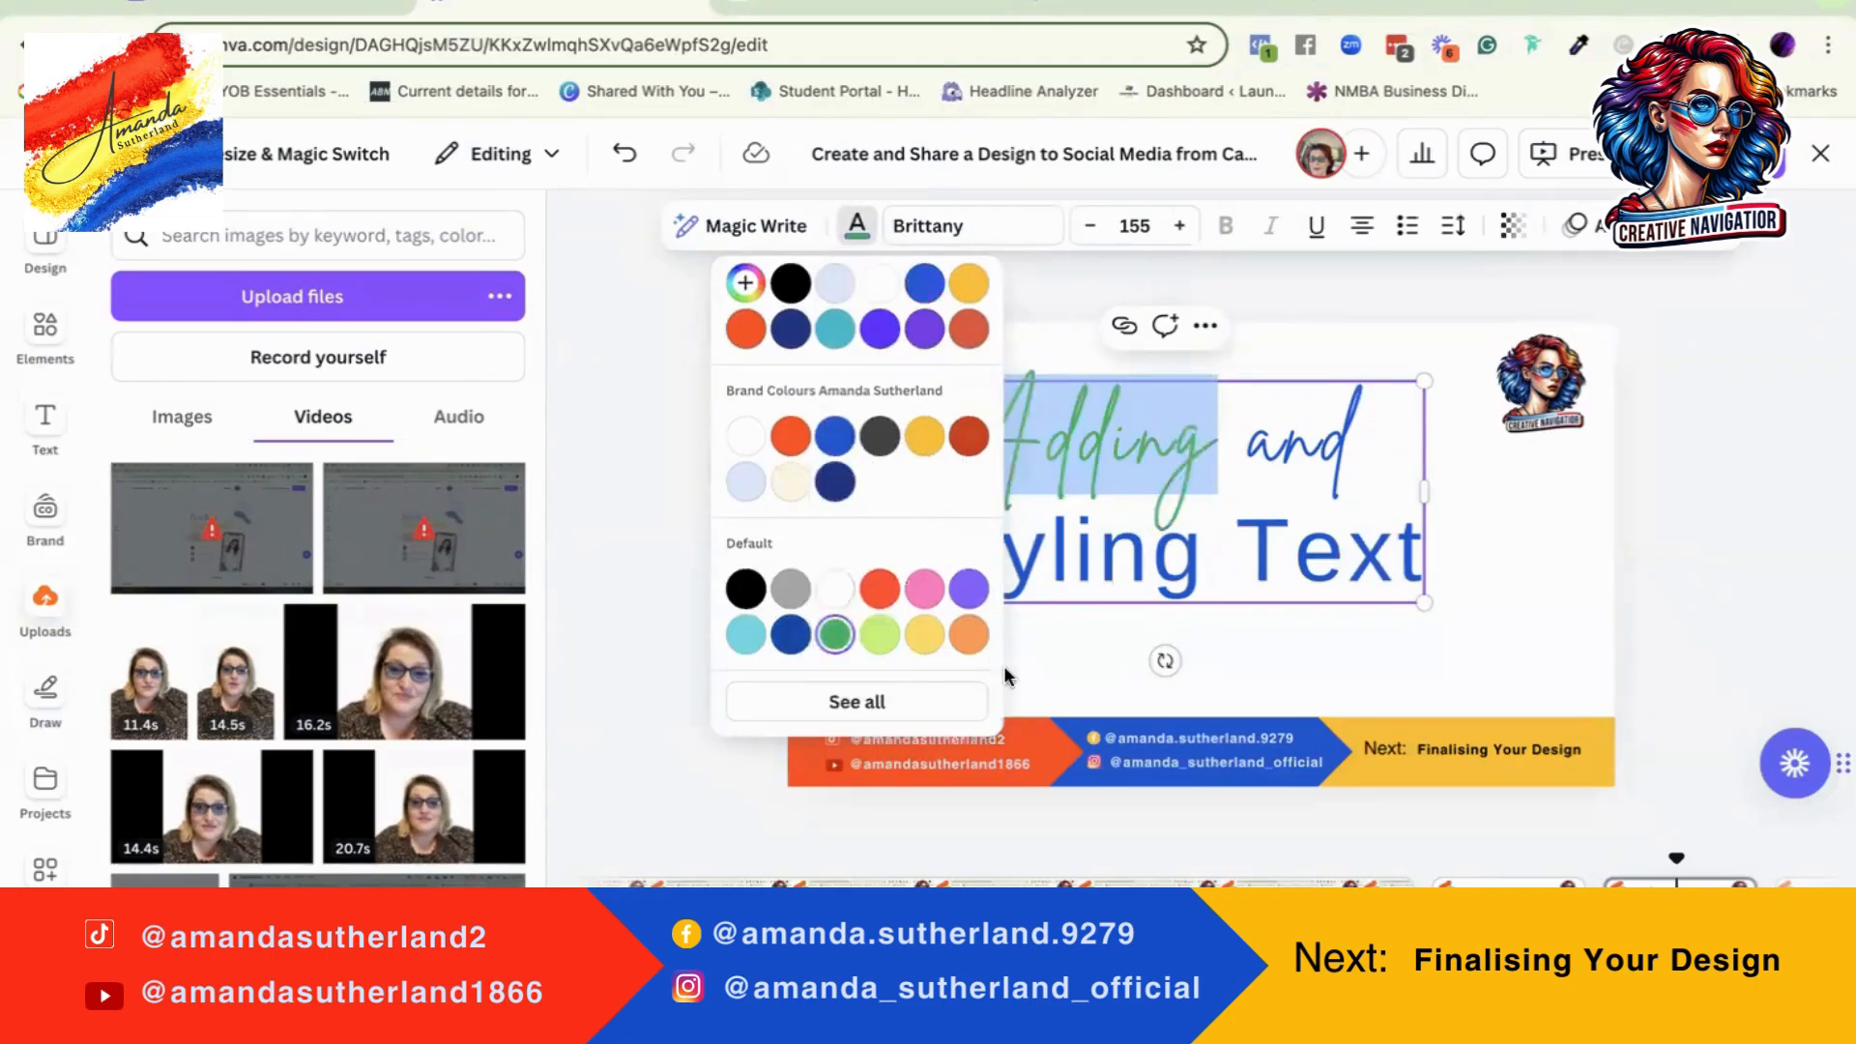
pyautogui.click(1545, 573)
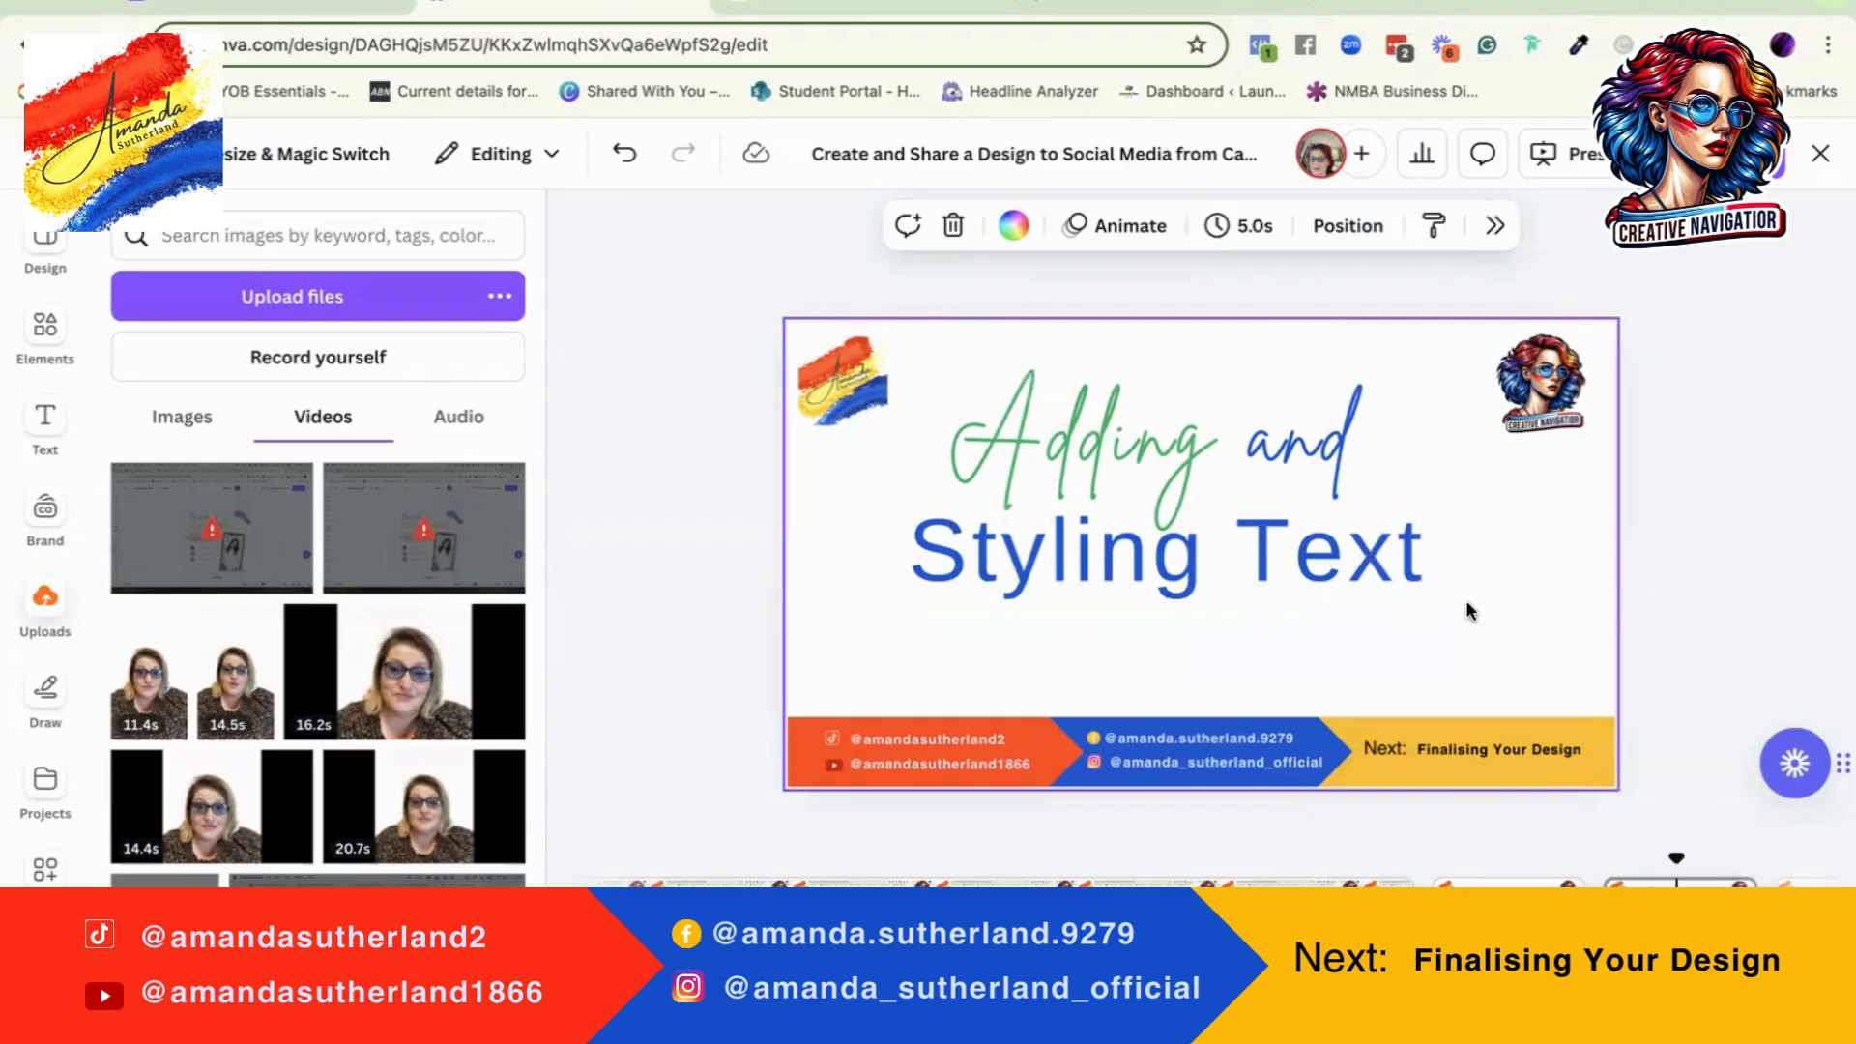
# Step: Apply the Shadow text effect to the whole heading
pyautogui.click(1100, 461)
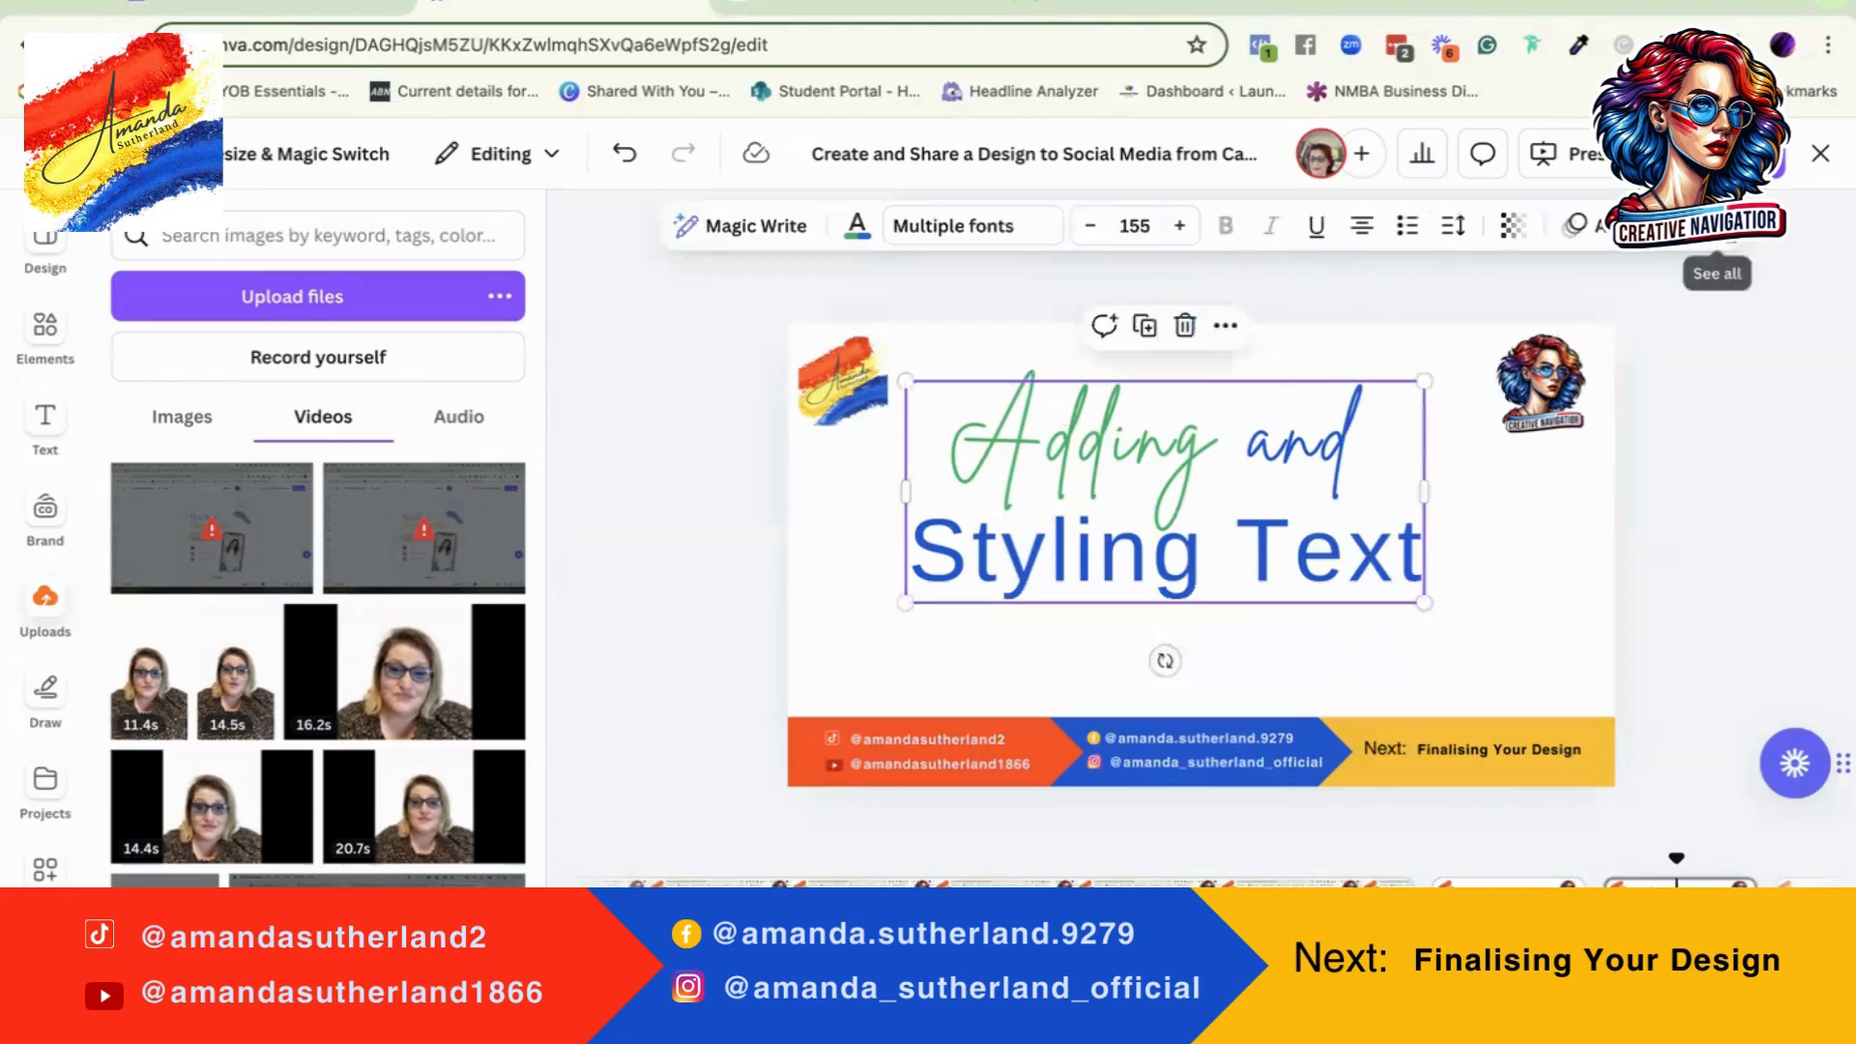
pyautogui.click(1718, 225)
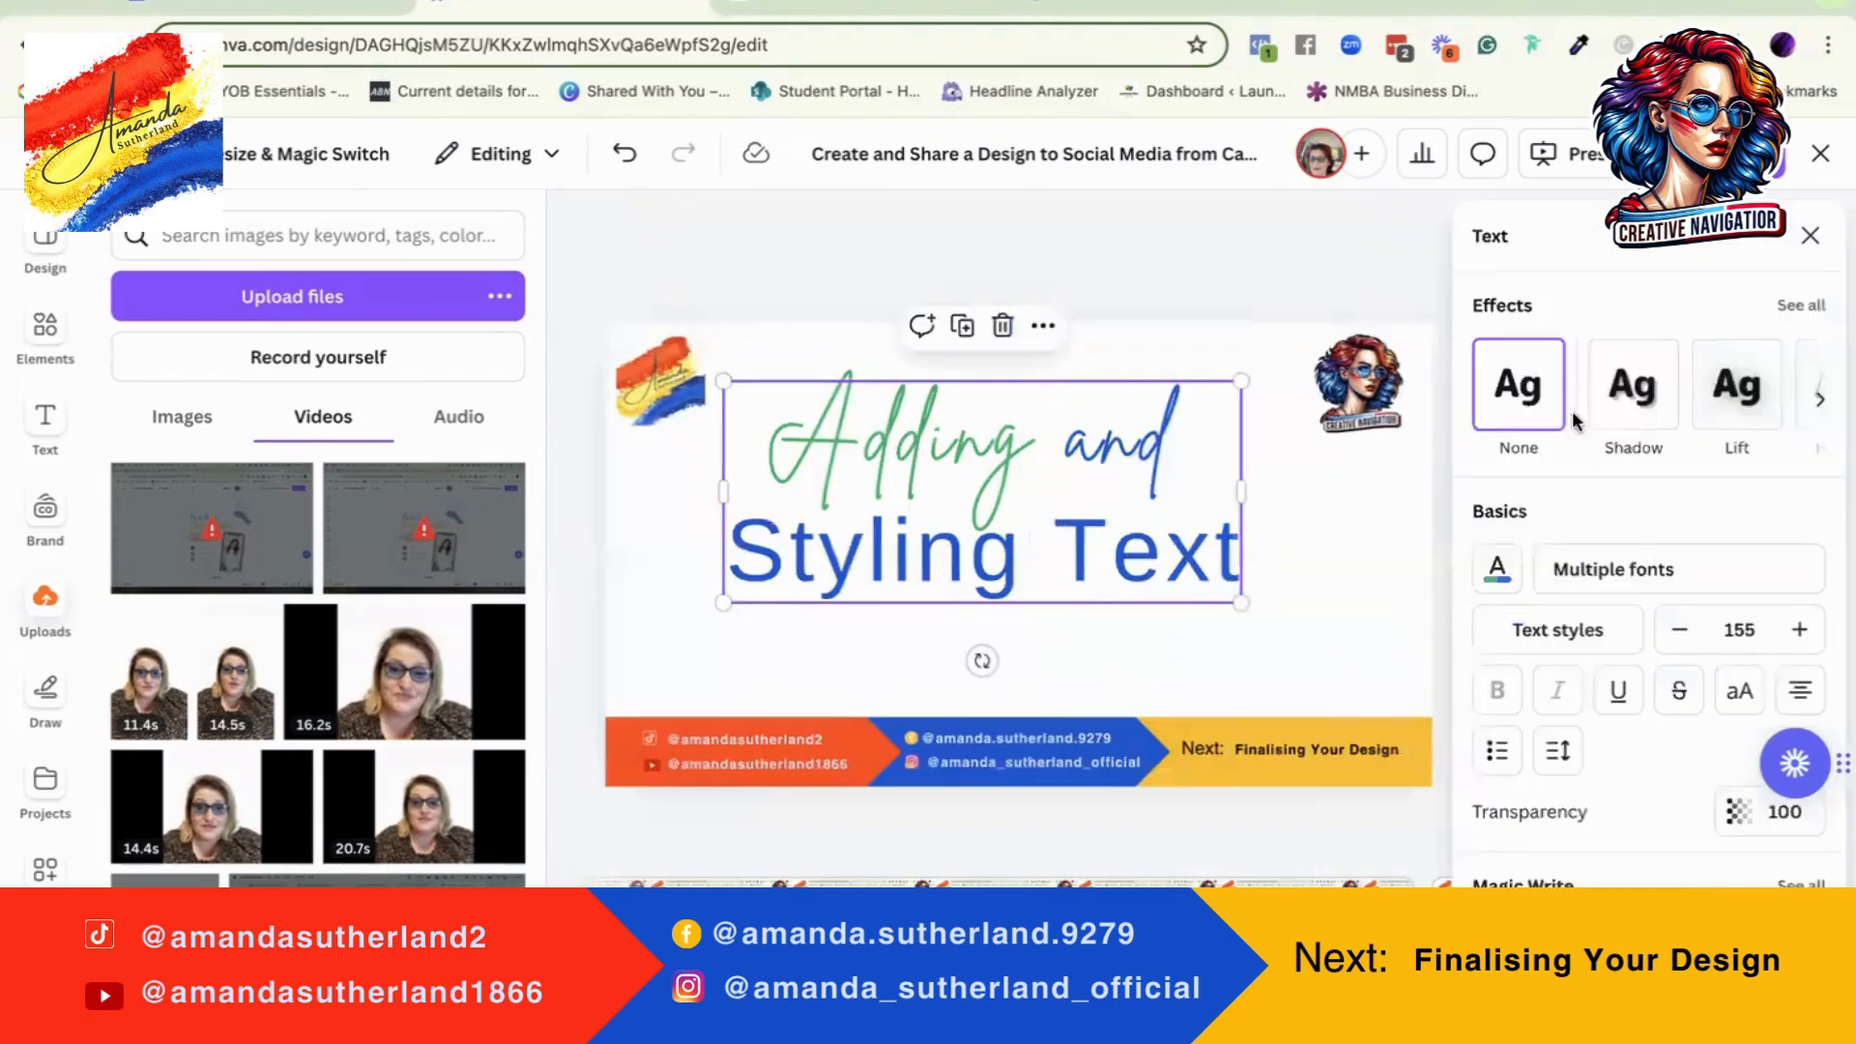
pyautogui.click(1636, 390)
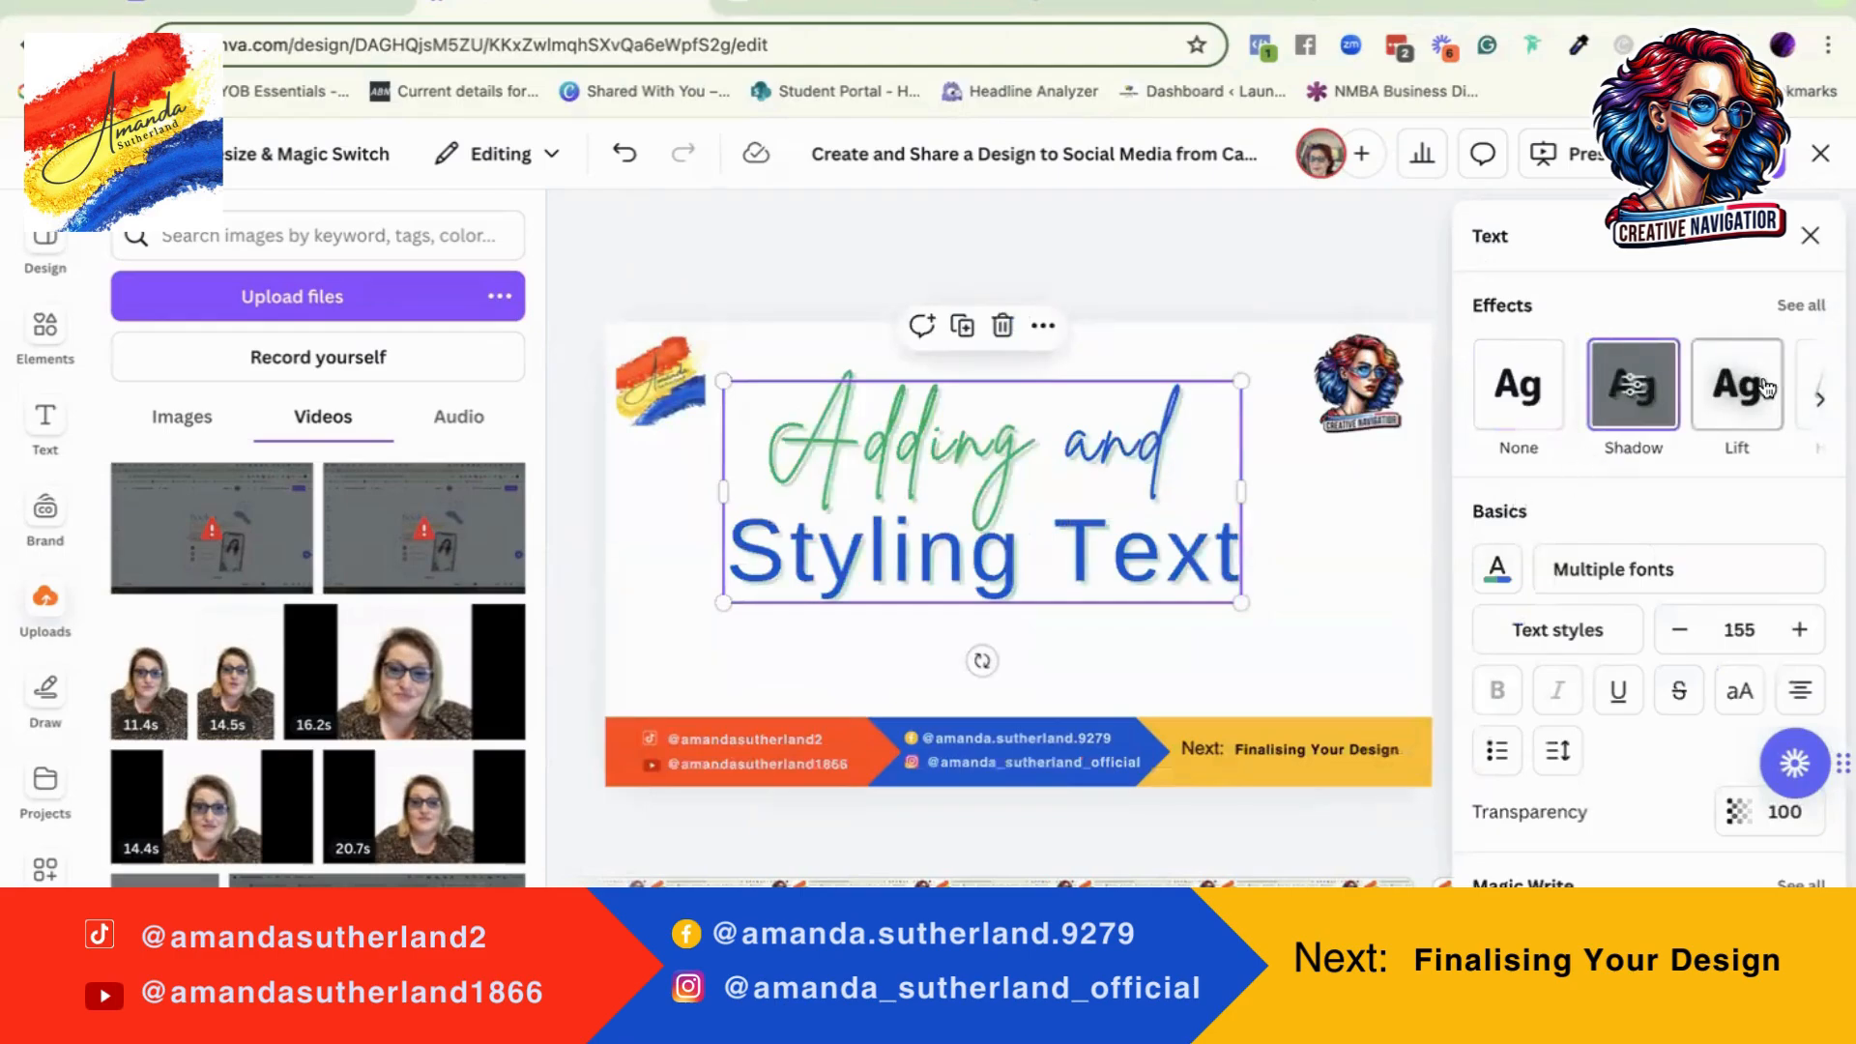
# Step: Look through the other text effects and the text colours available for the heading
pyautogui.click(1815, 398)
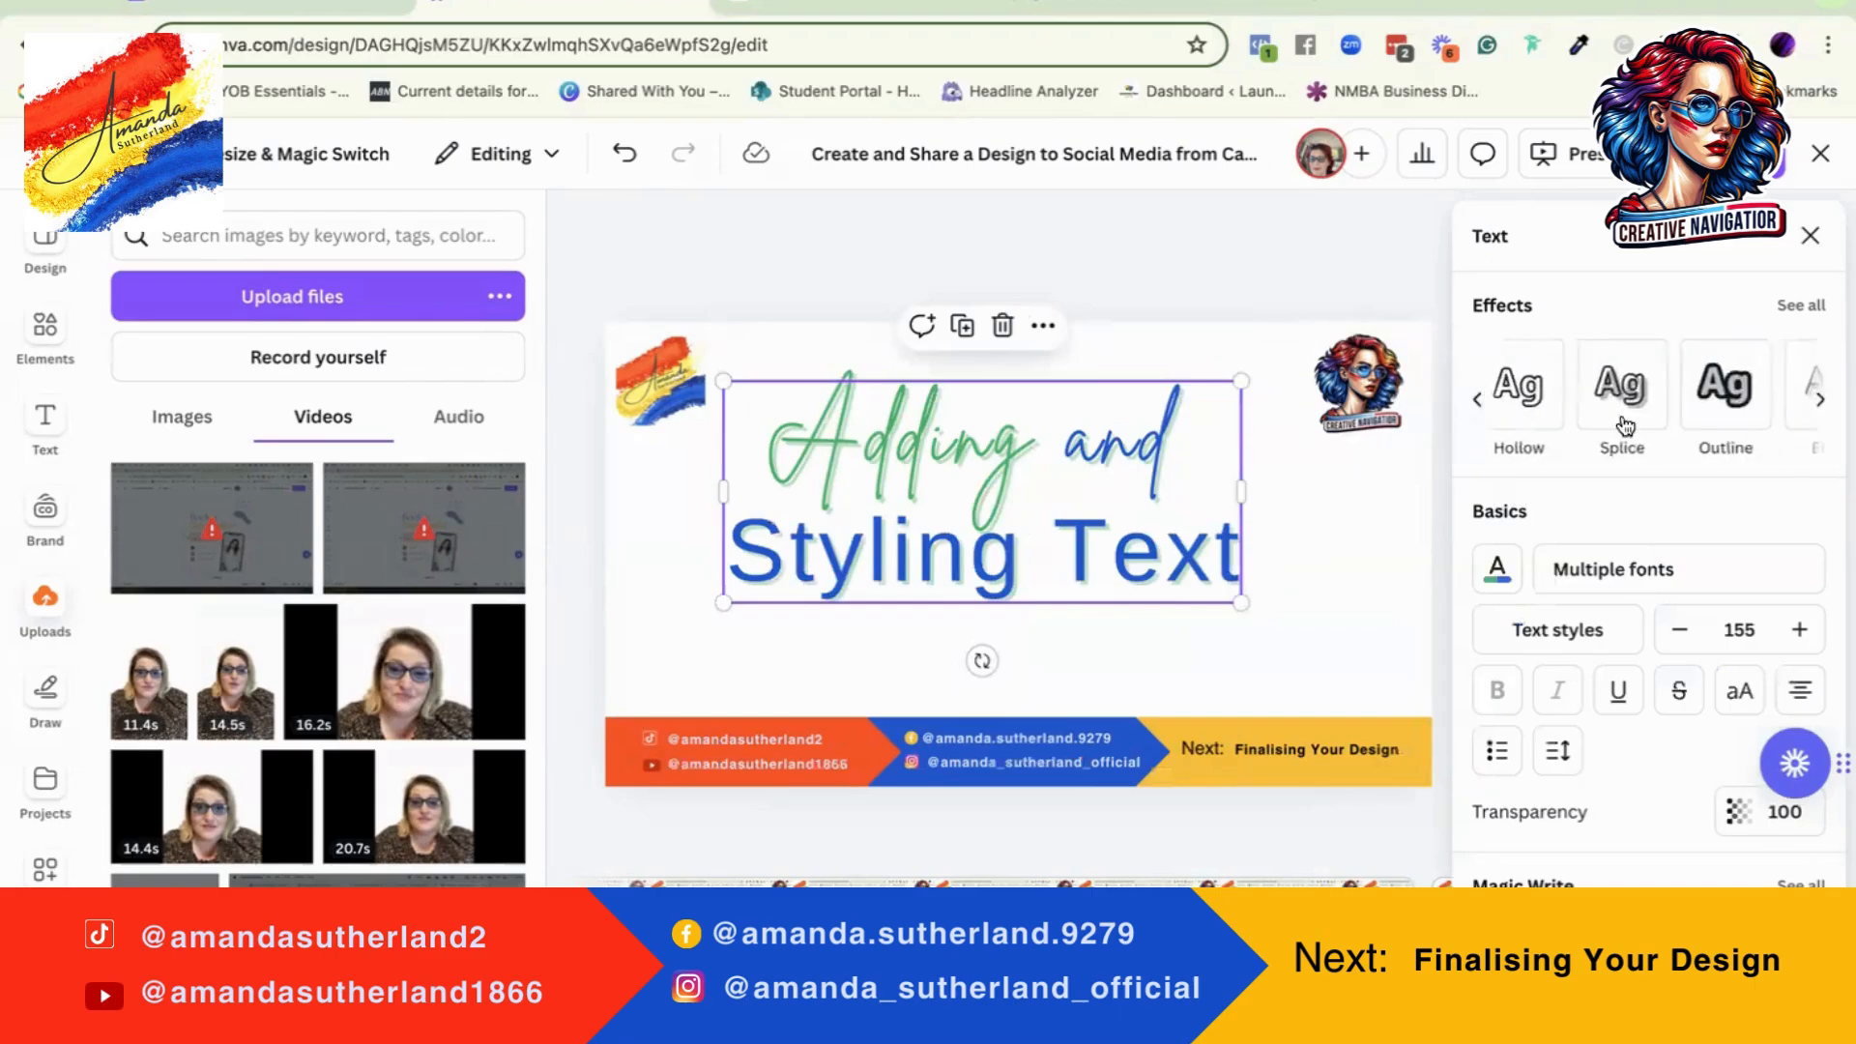
pyautogui.click(1479, 396)
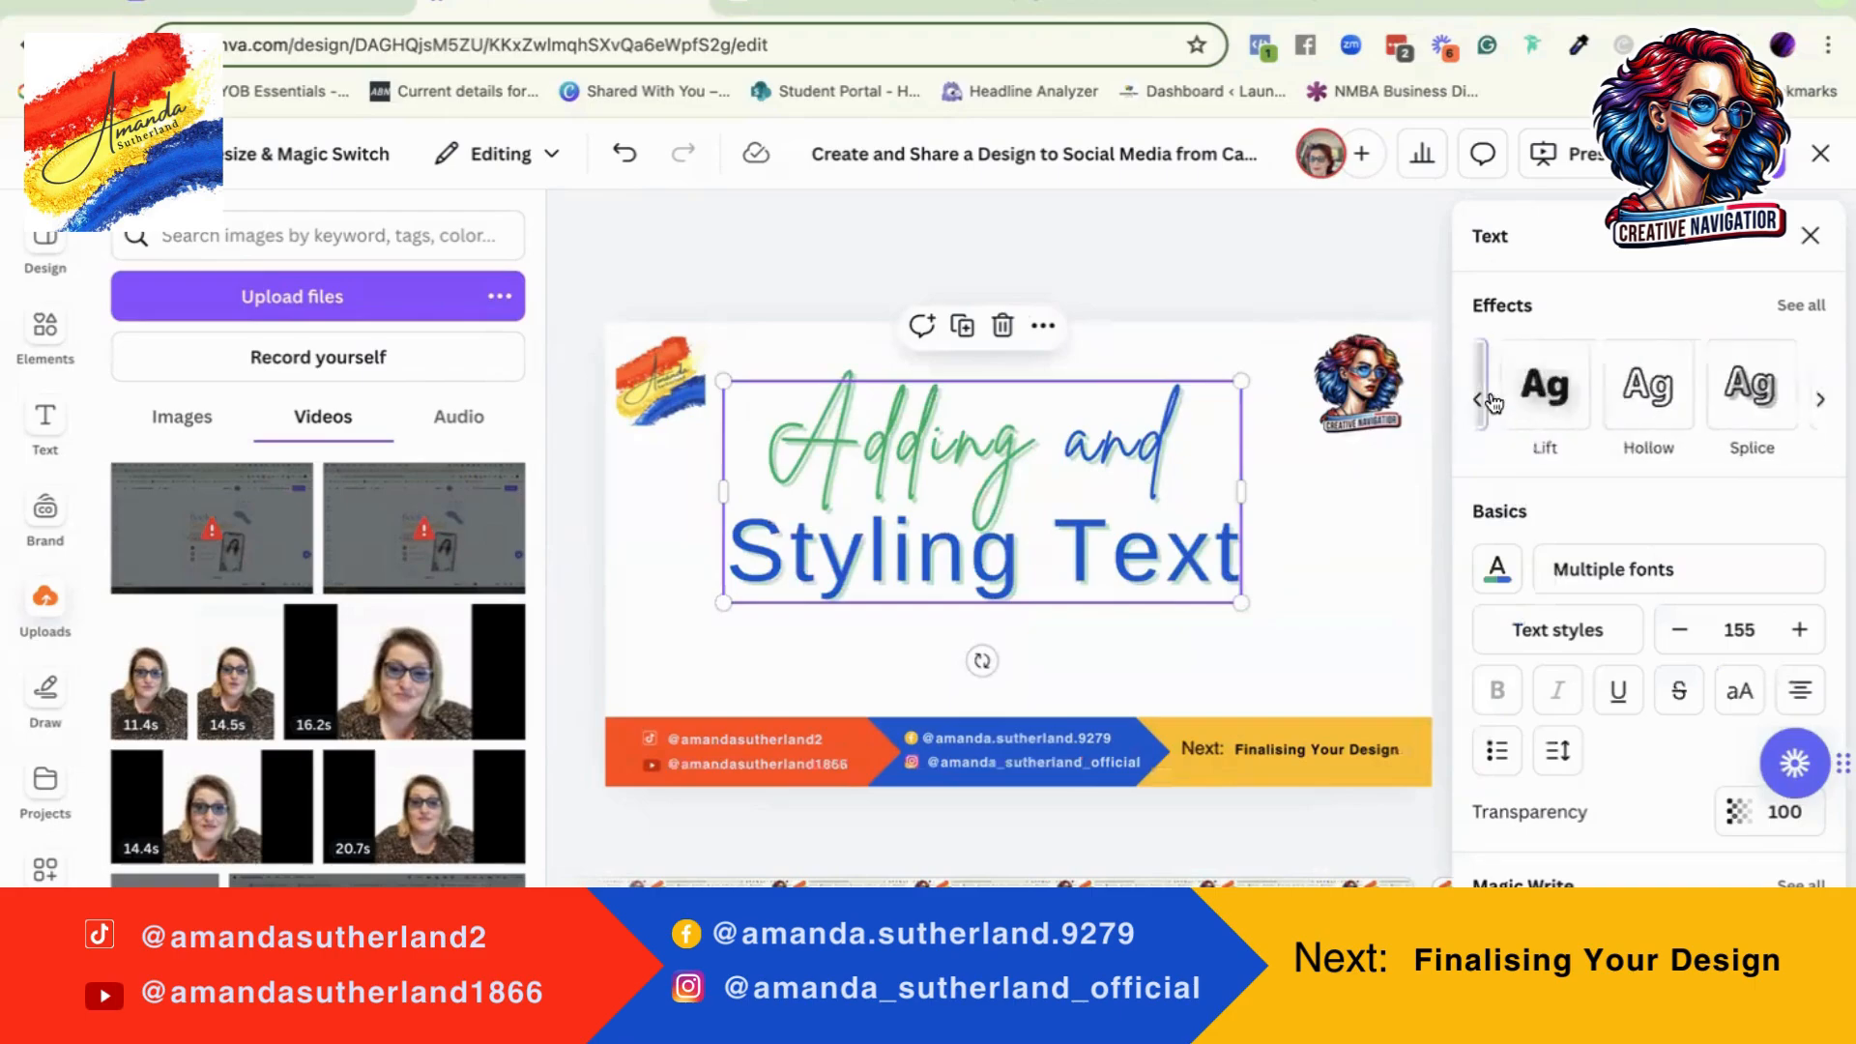
pyautogui.click(1500, 584)
pyautogui.scroll(-5, 1609, 587)
pyautogui.scroll(5, 1604, 580)
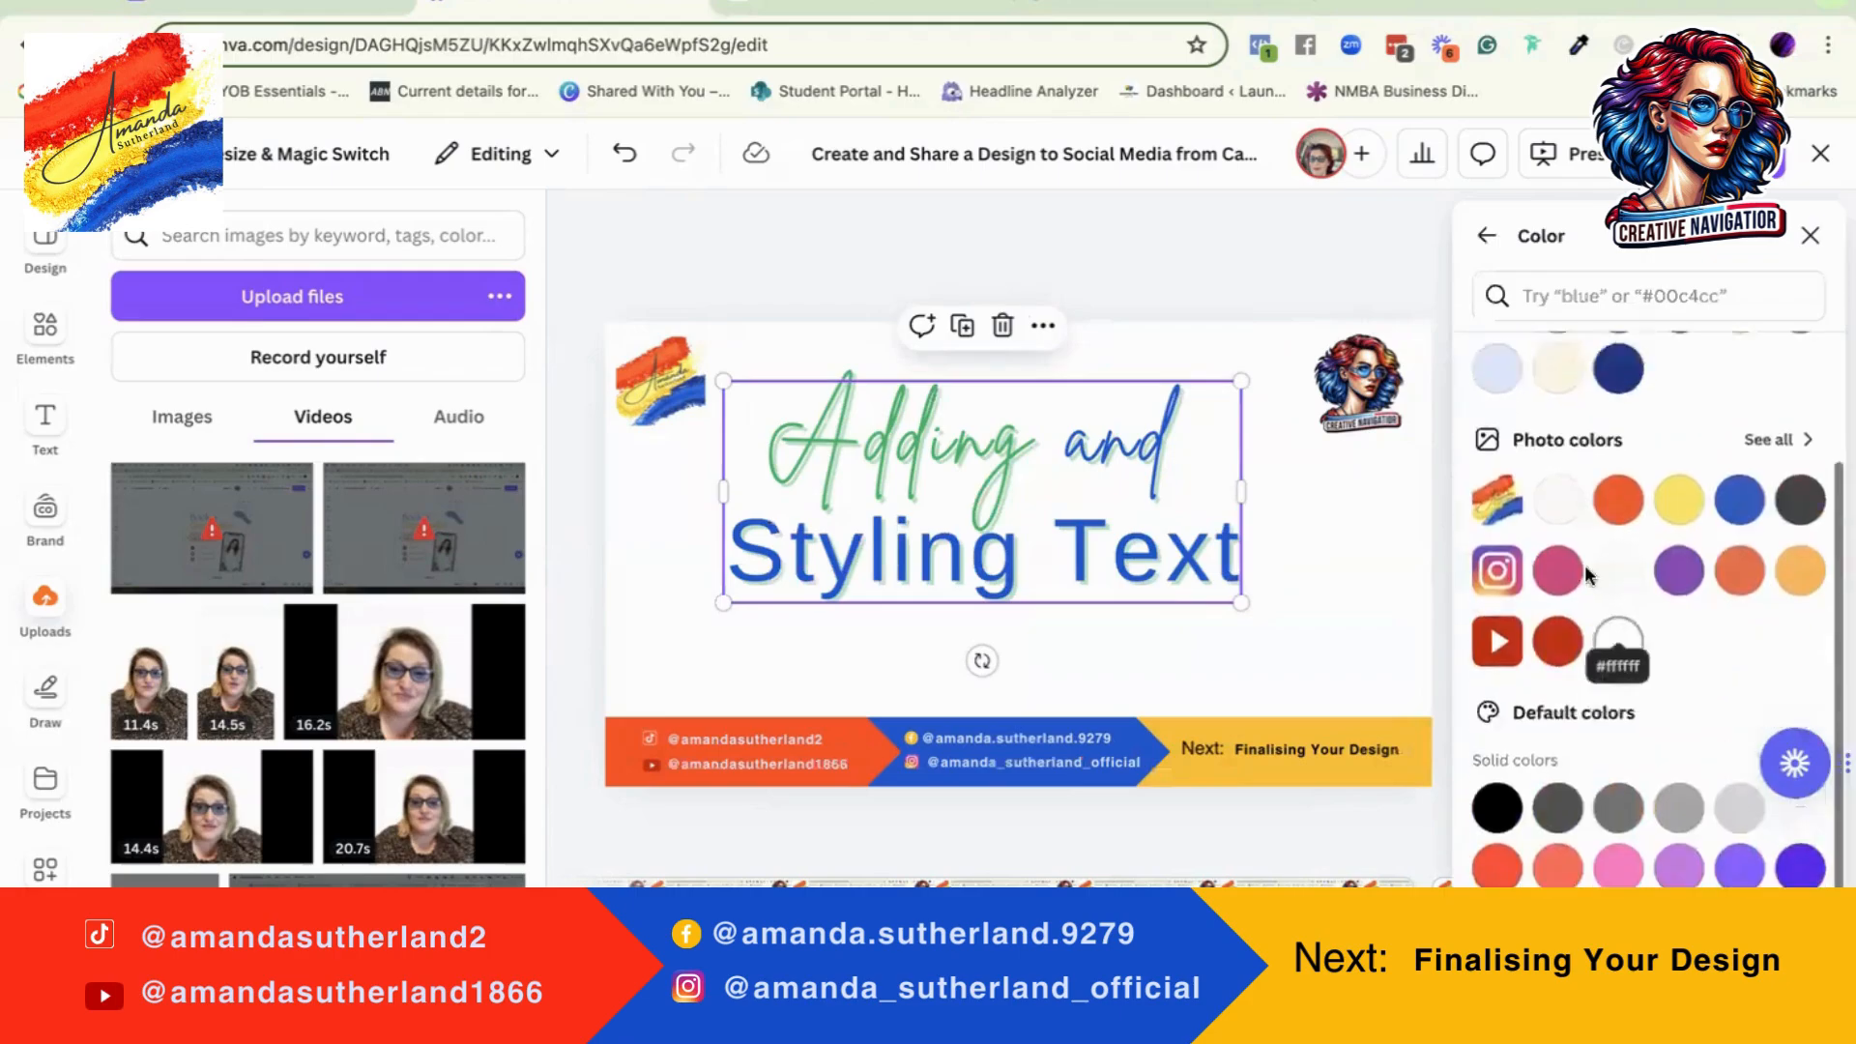
pyautogui.click(1485, 240)
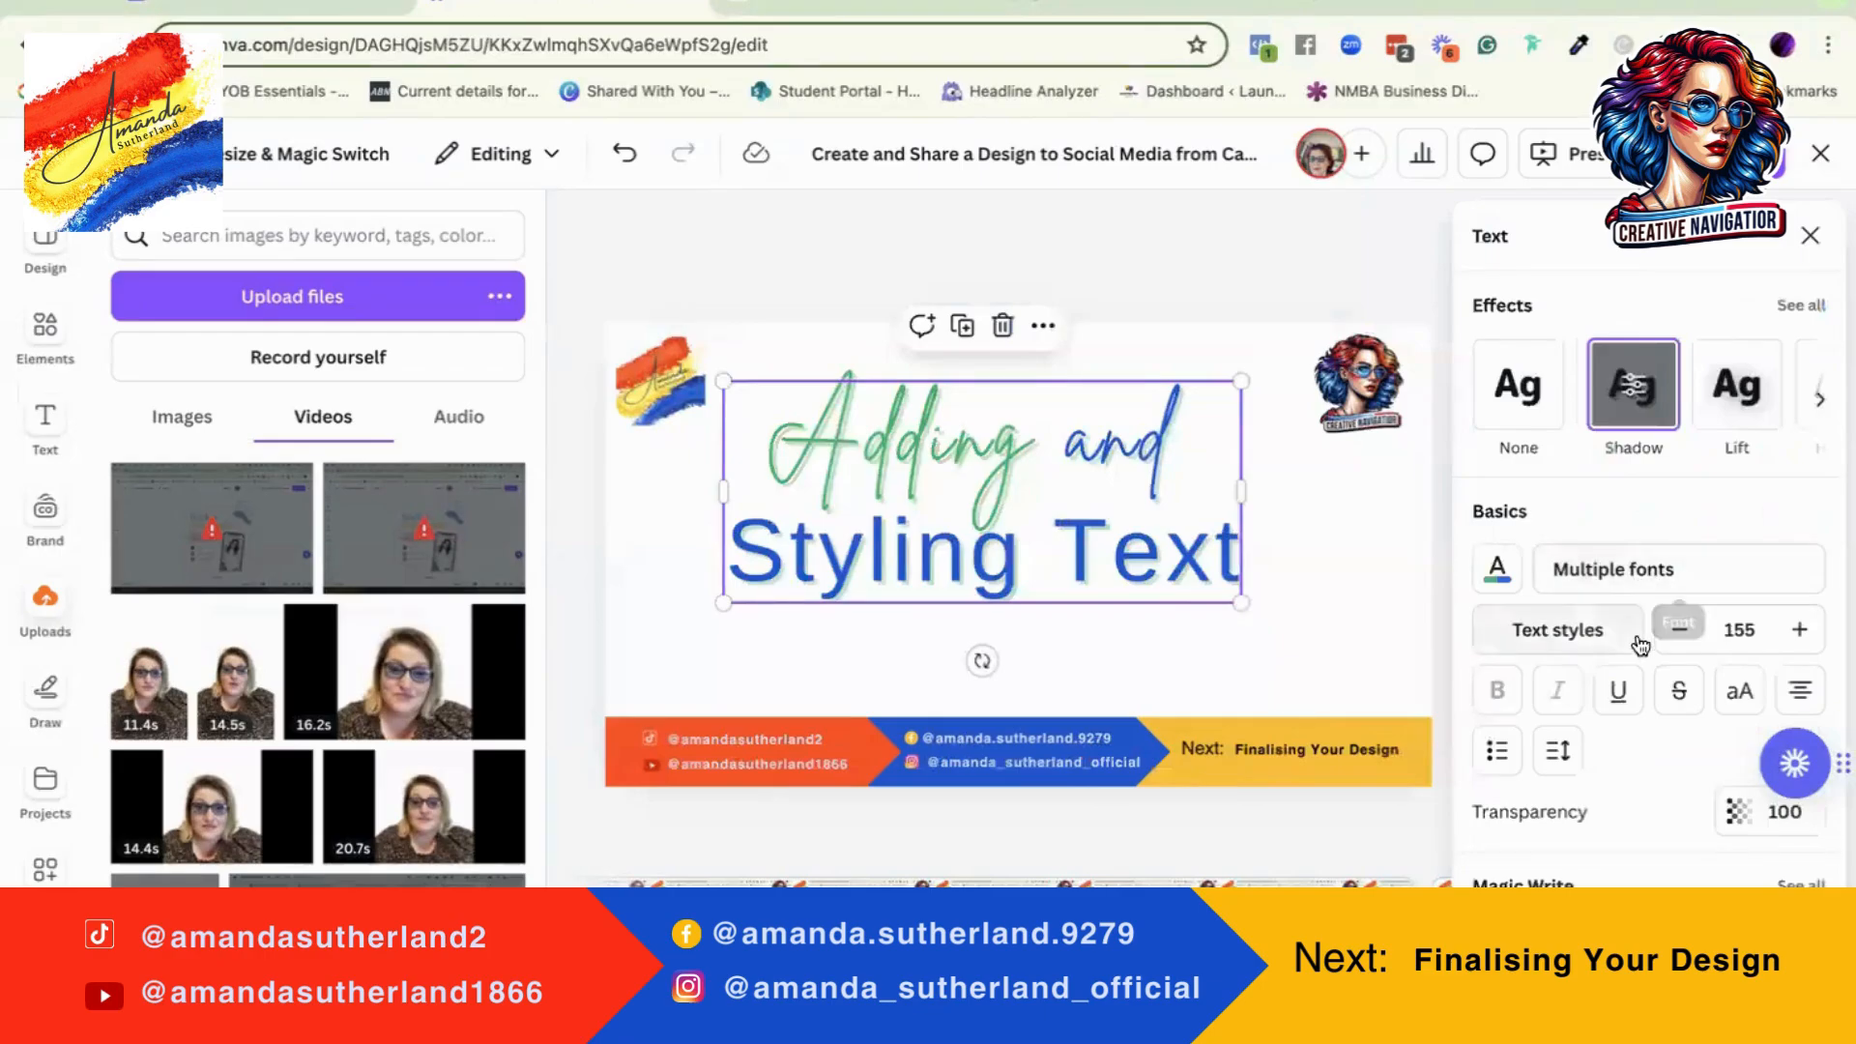
# Step: Try uppercase, strikethrough and underline on the heading, switching each one off again
pyautogui.click(1740, 693)
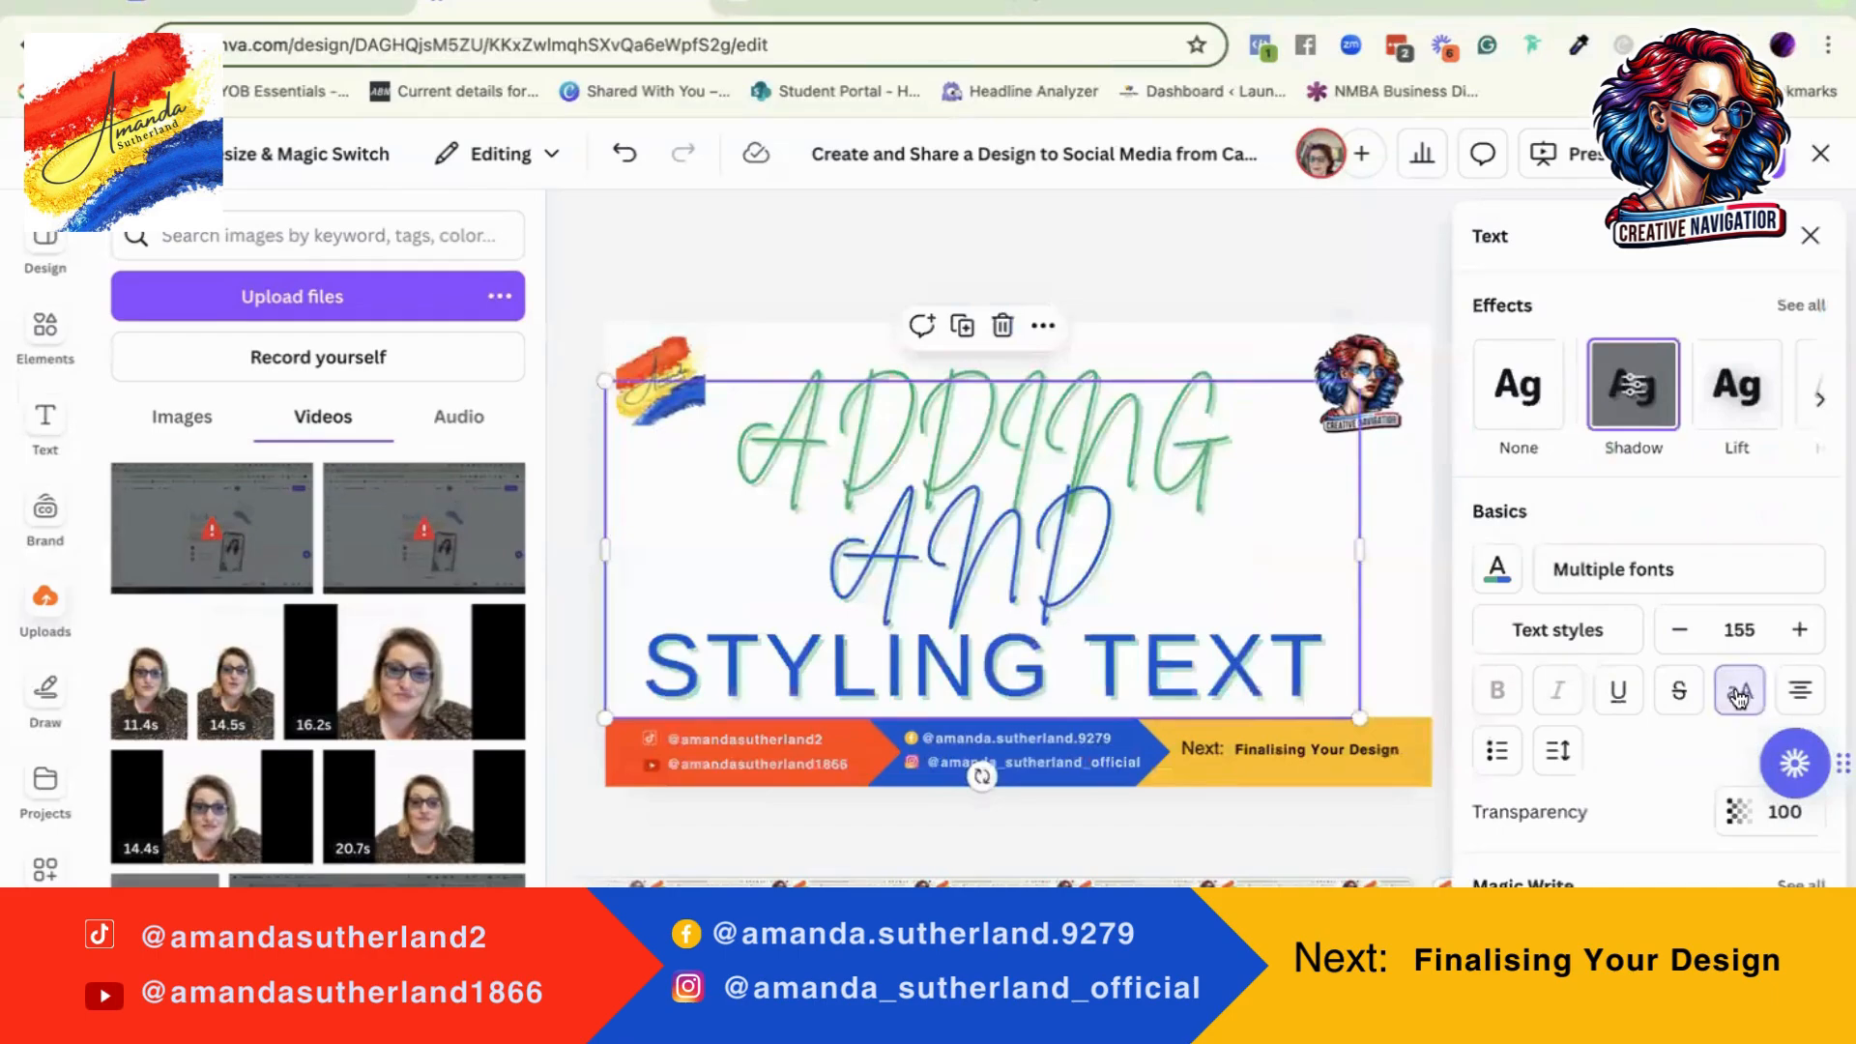
pyautogui.click(1740, 693)
pyautogui.click(1680, 692)
pyautogui.click(1679, 693)
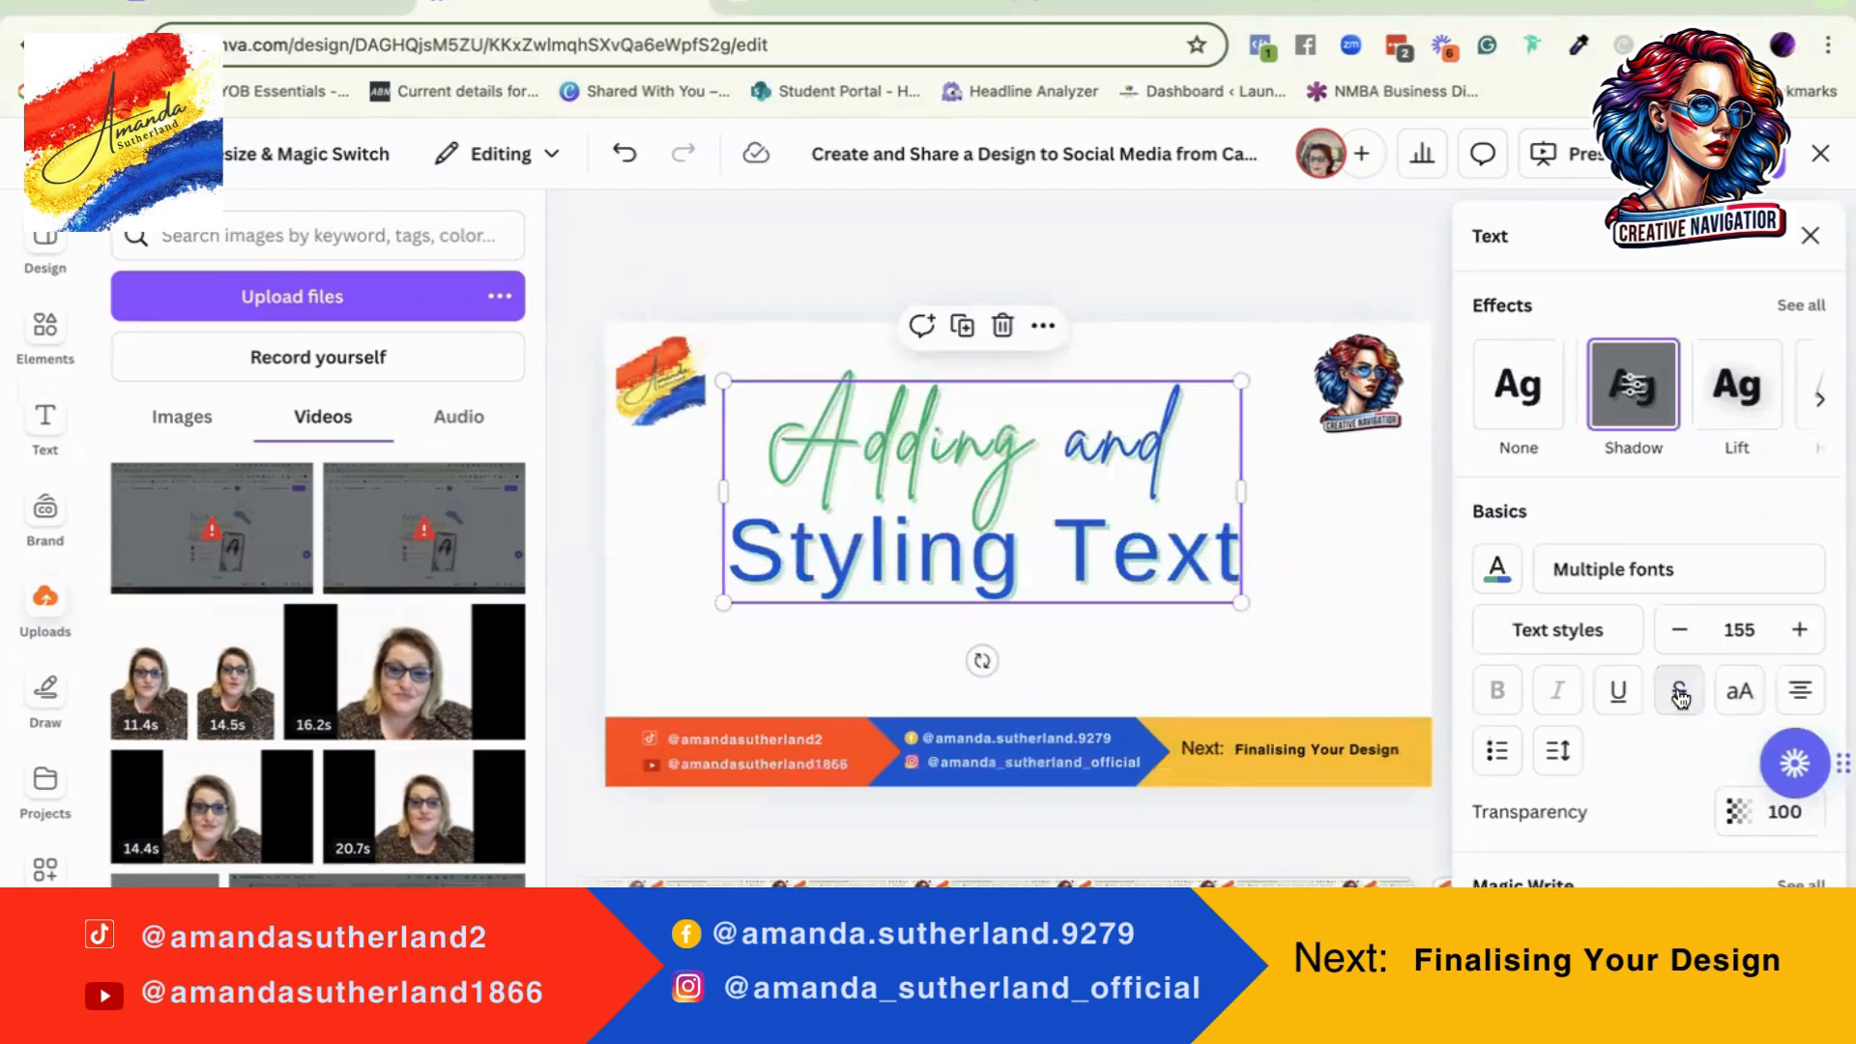
pyautogui.click(1619, 692)
pyautogui.click(1619, 692)
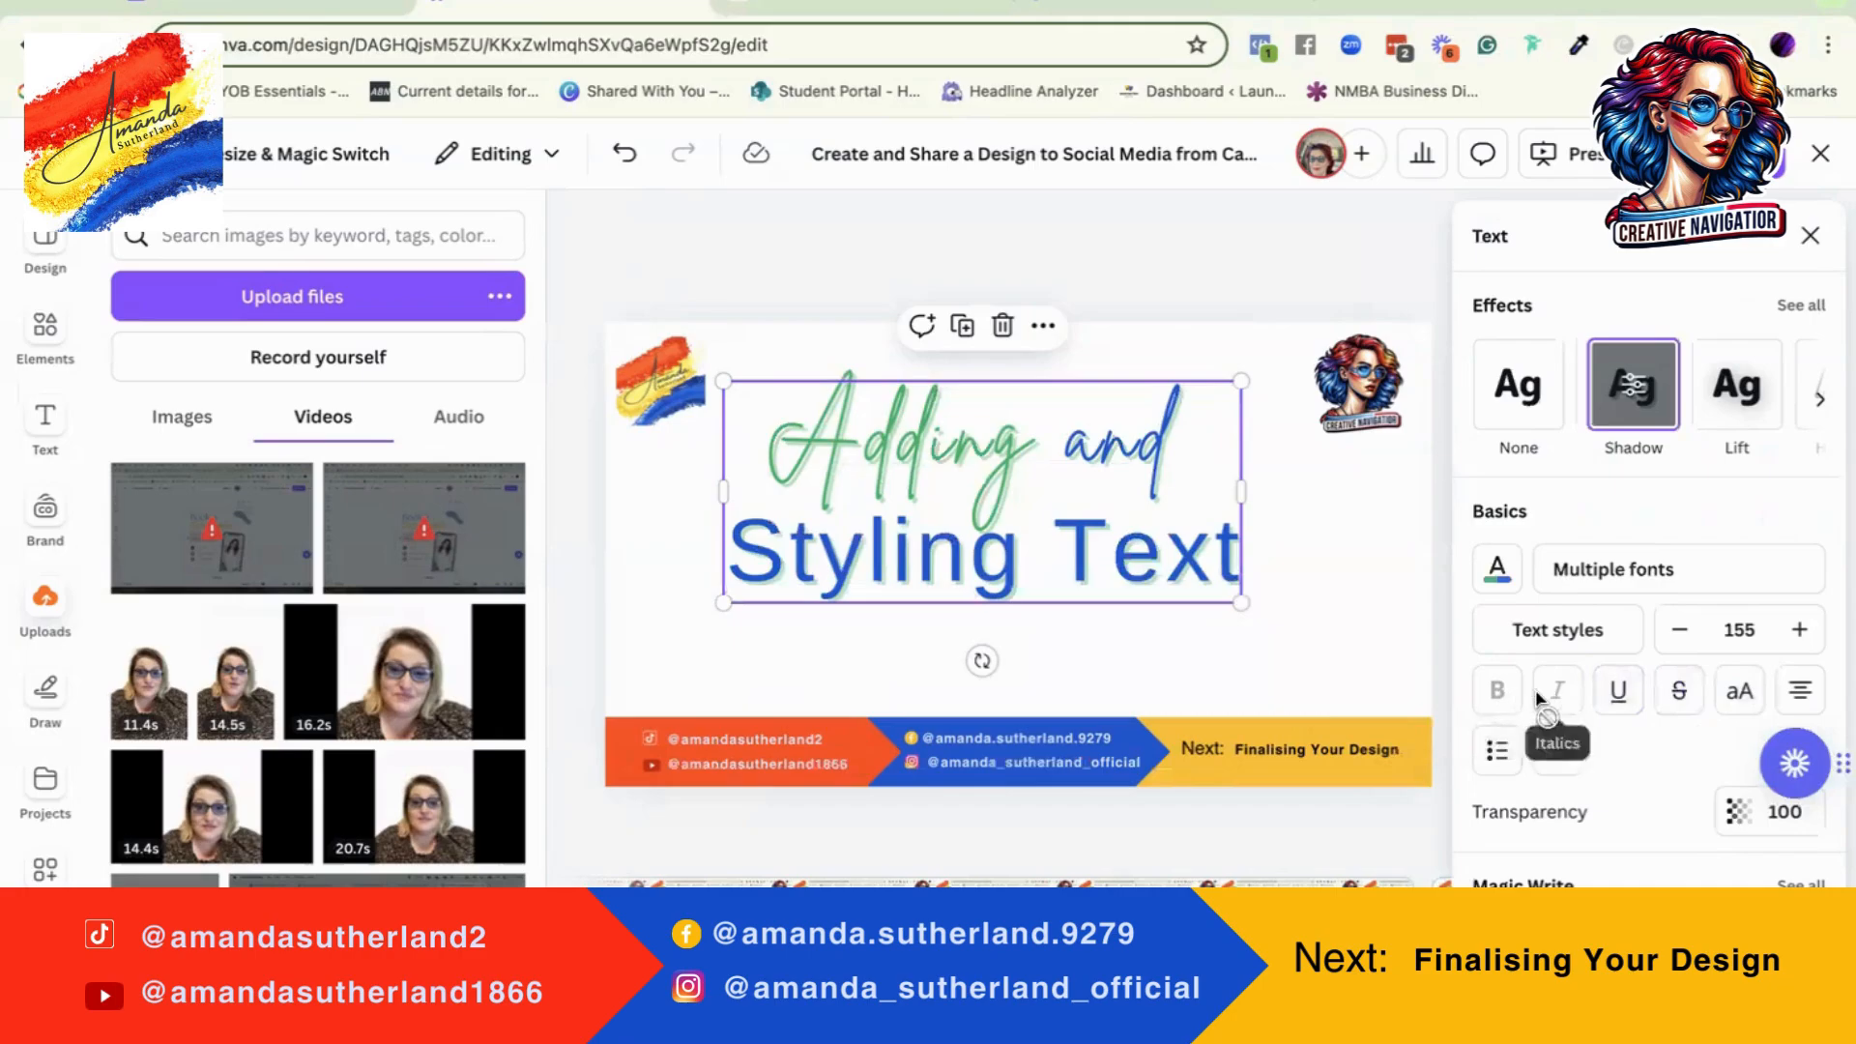
# Step: Set the heading's shadow to offset 100, direction -180, blur 100 and transparency 100
pyautogui.scroll(-3, 1725, 740)
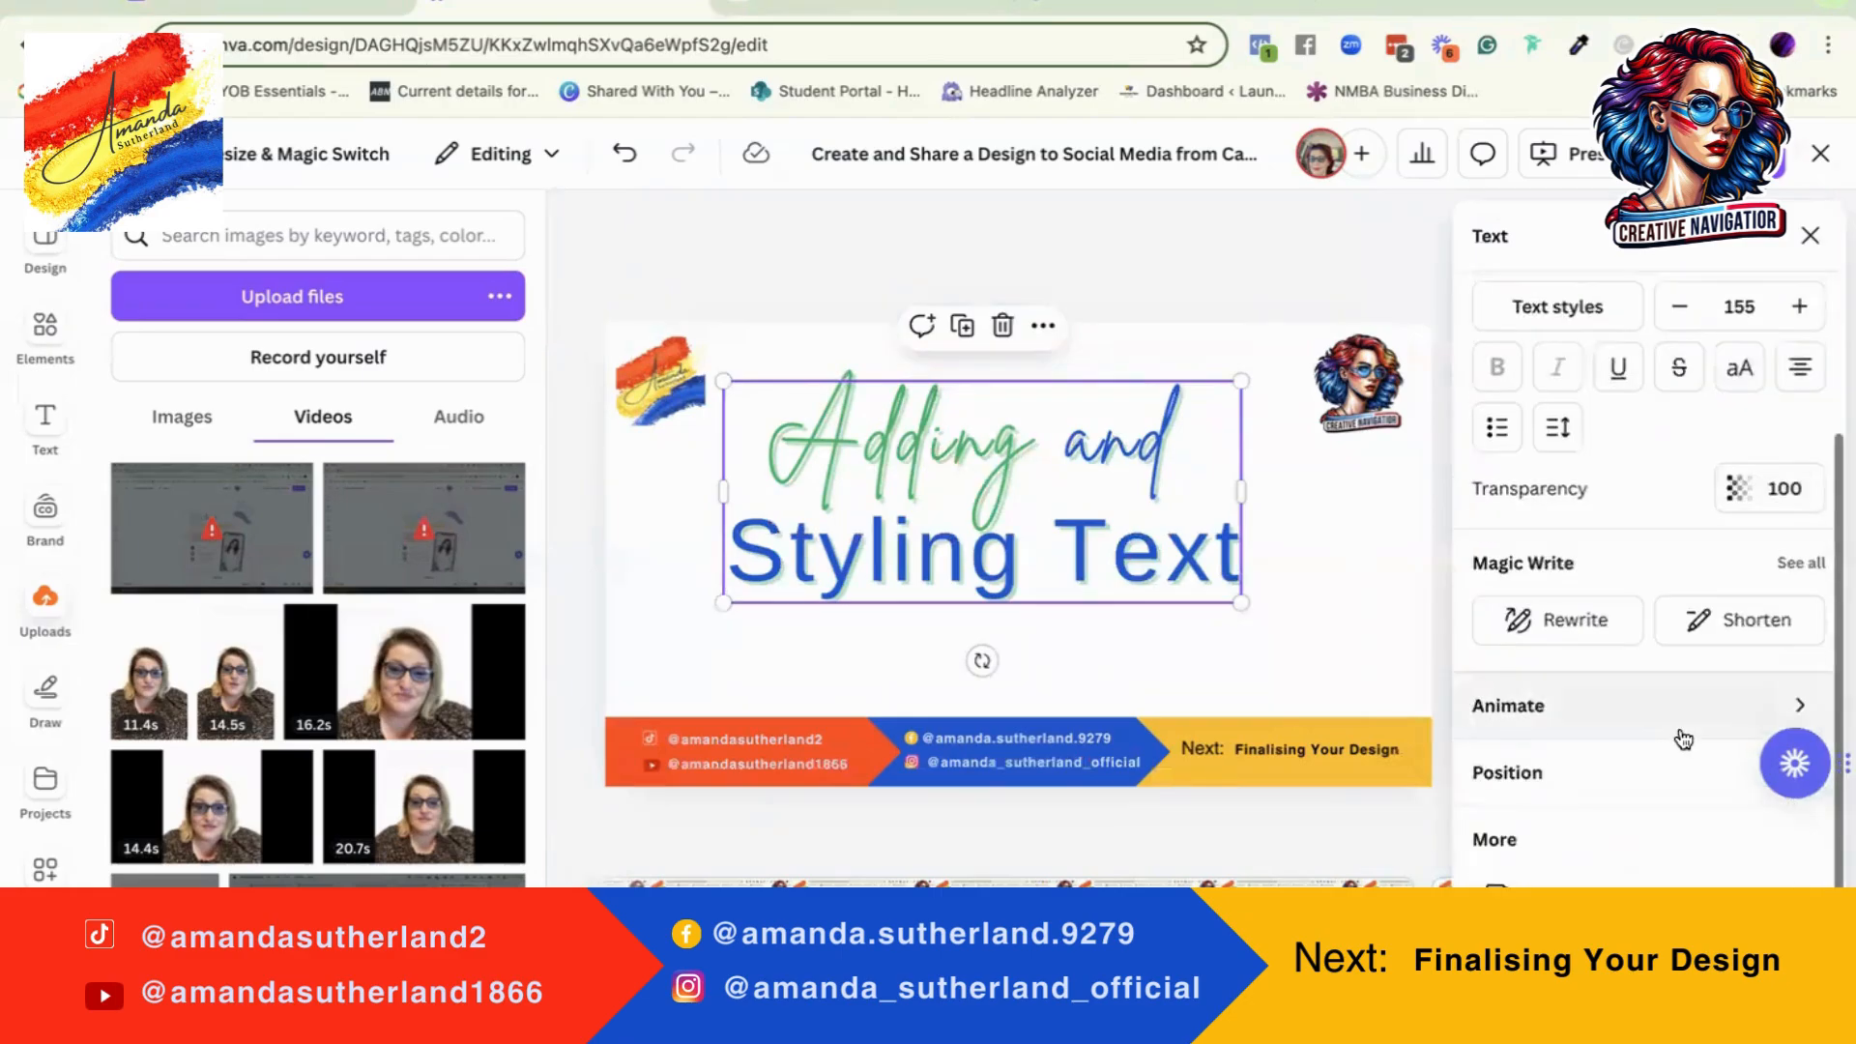
pyautogui.scroll(3, 1662, 720)
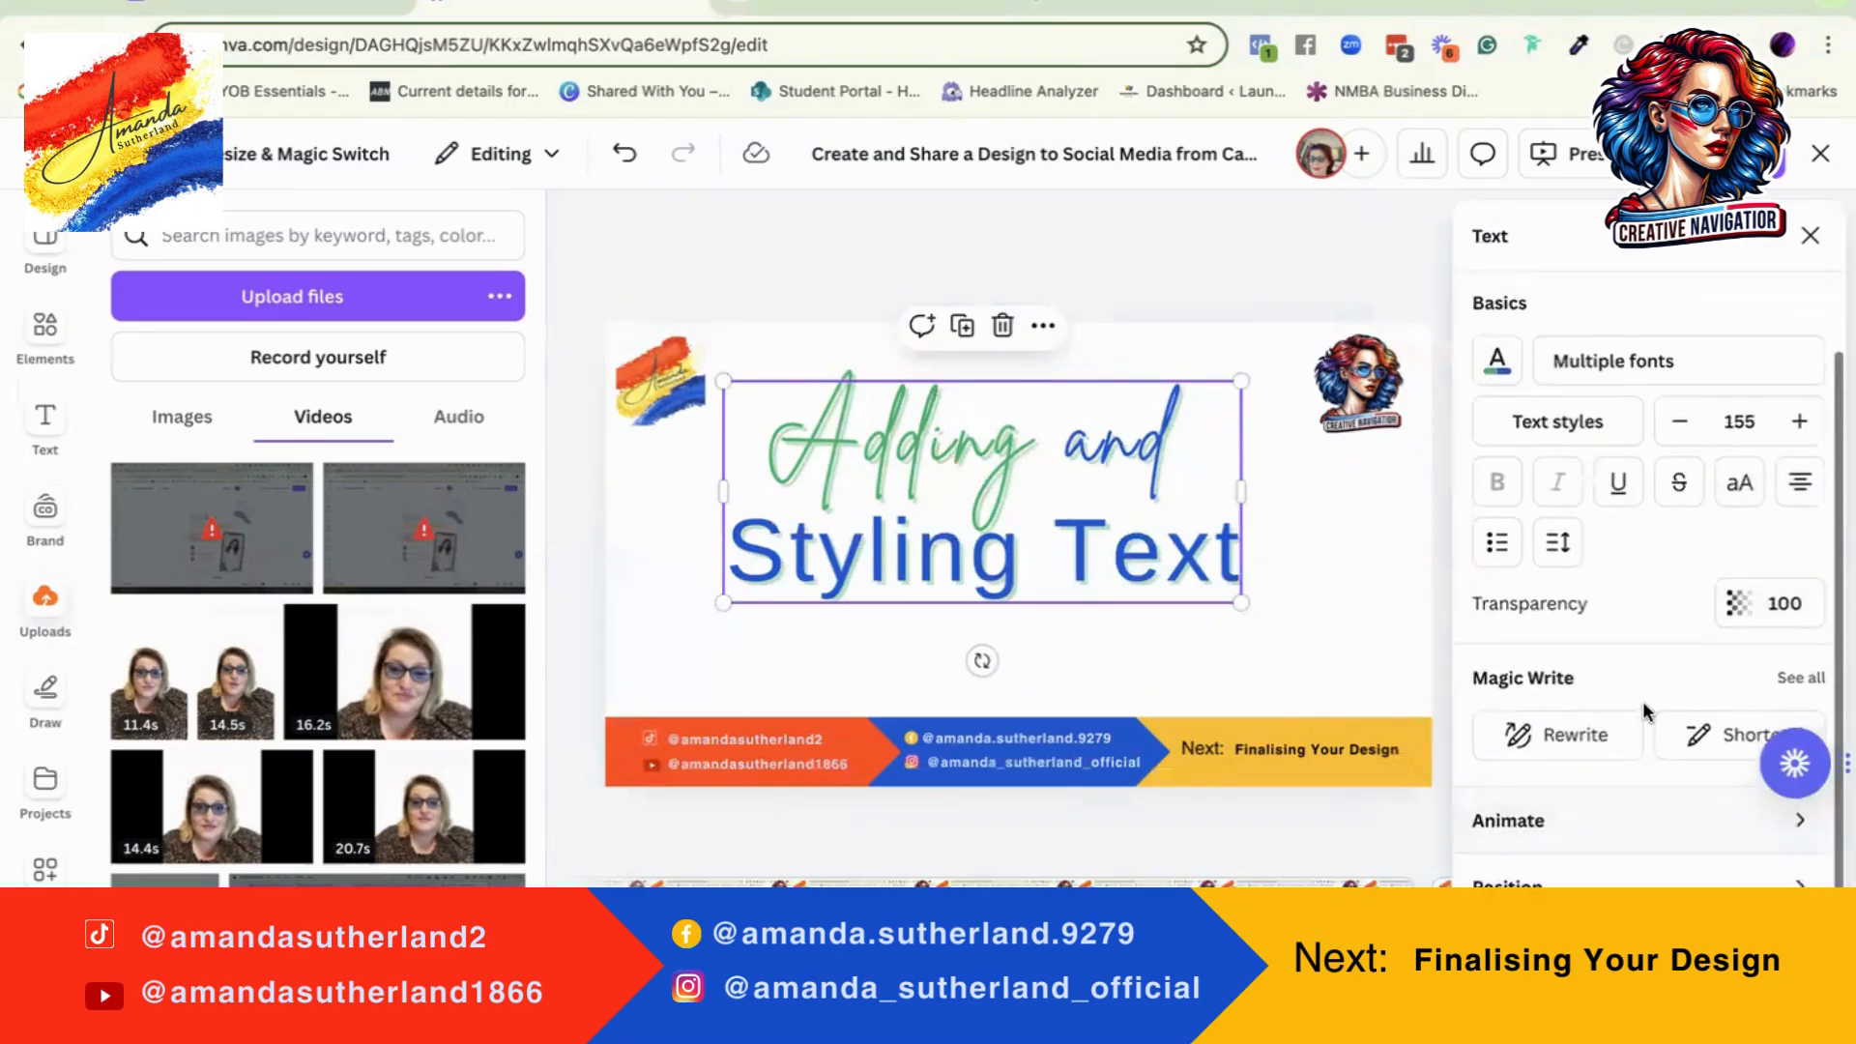
pyautogui.scroll(1, 1673, 556)
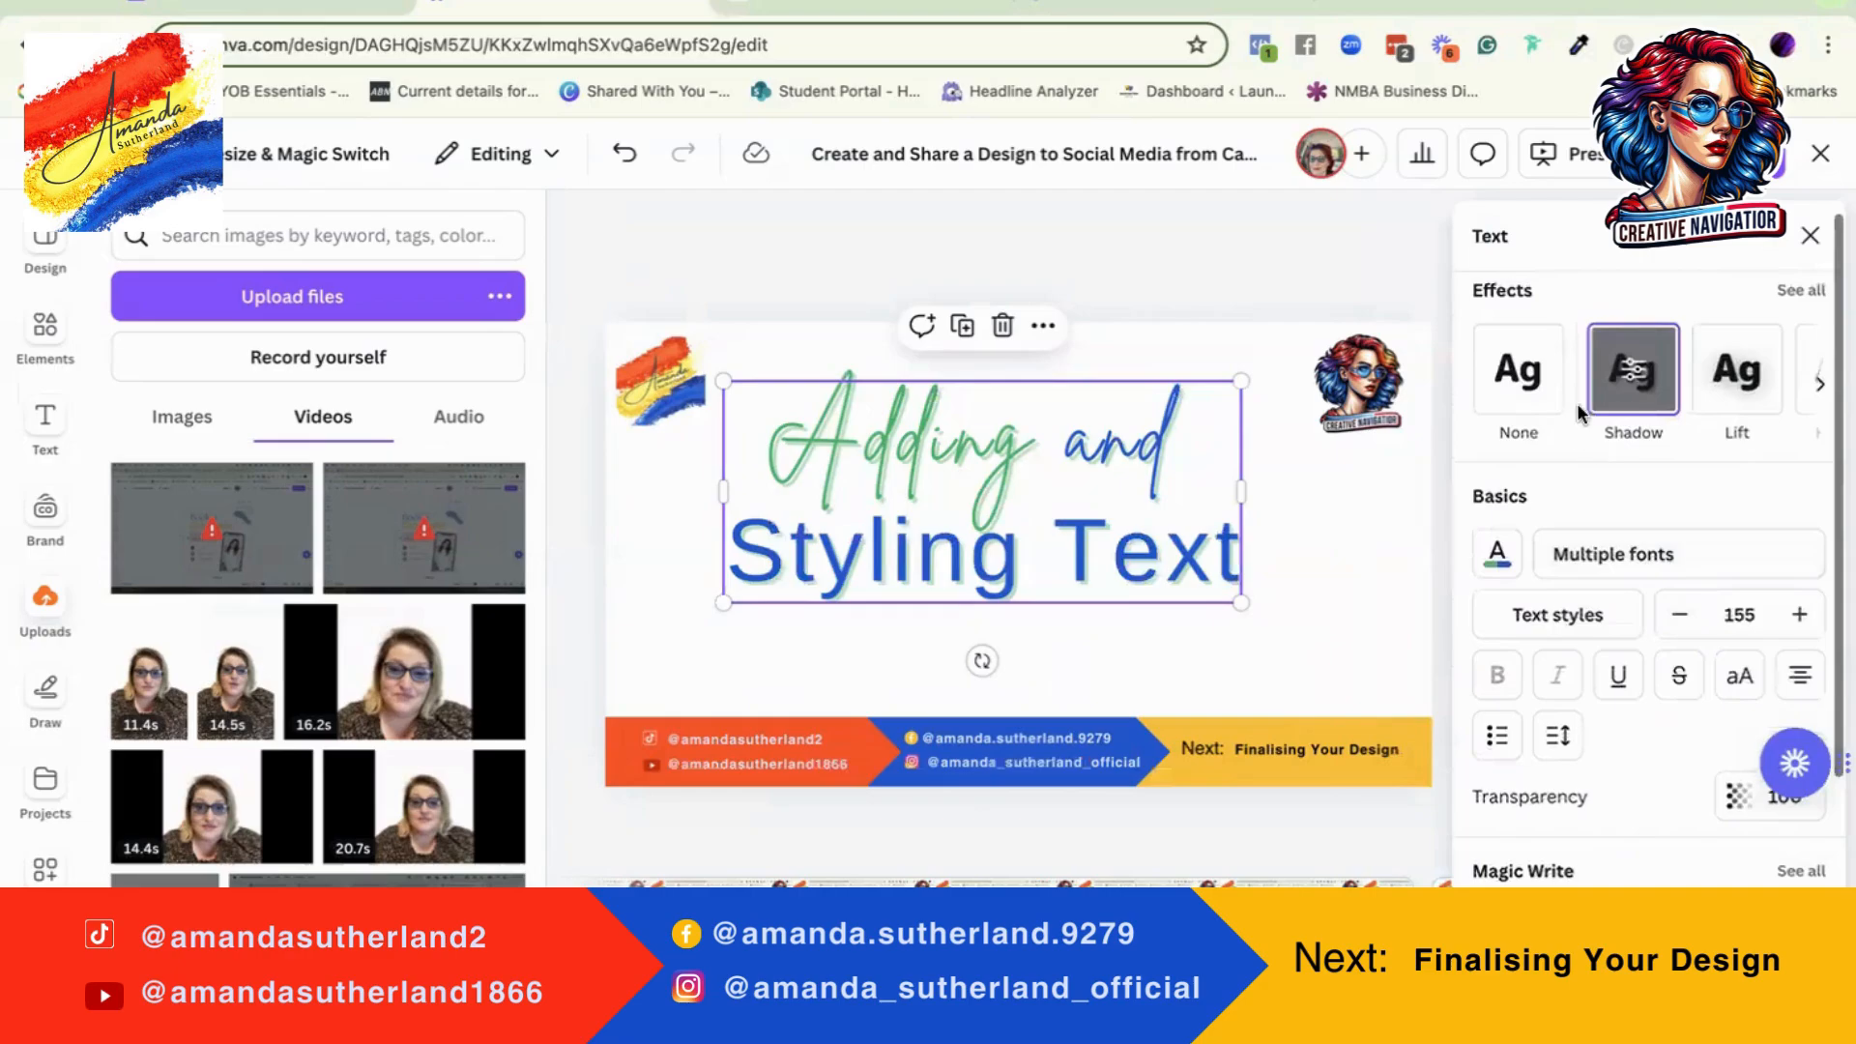
pyautogui.click(1644, 377)
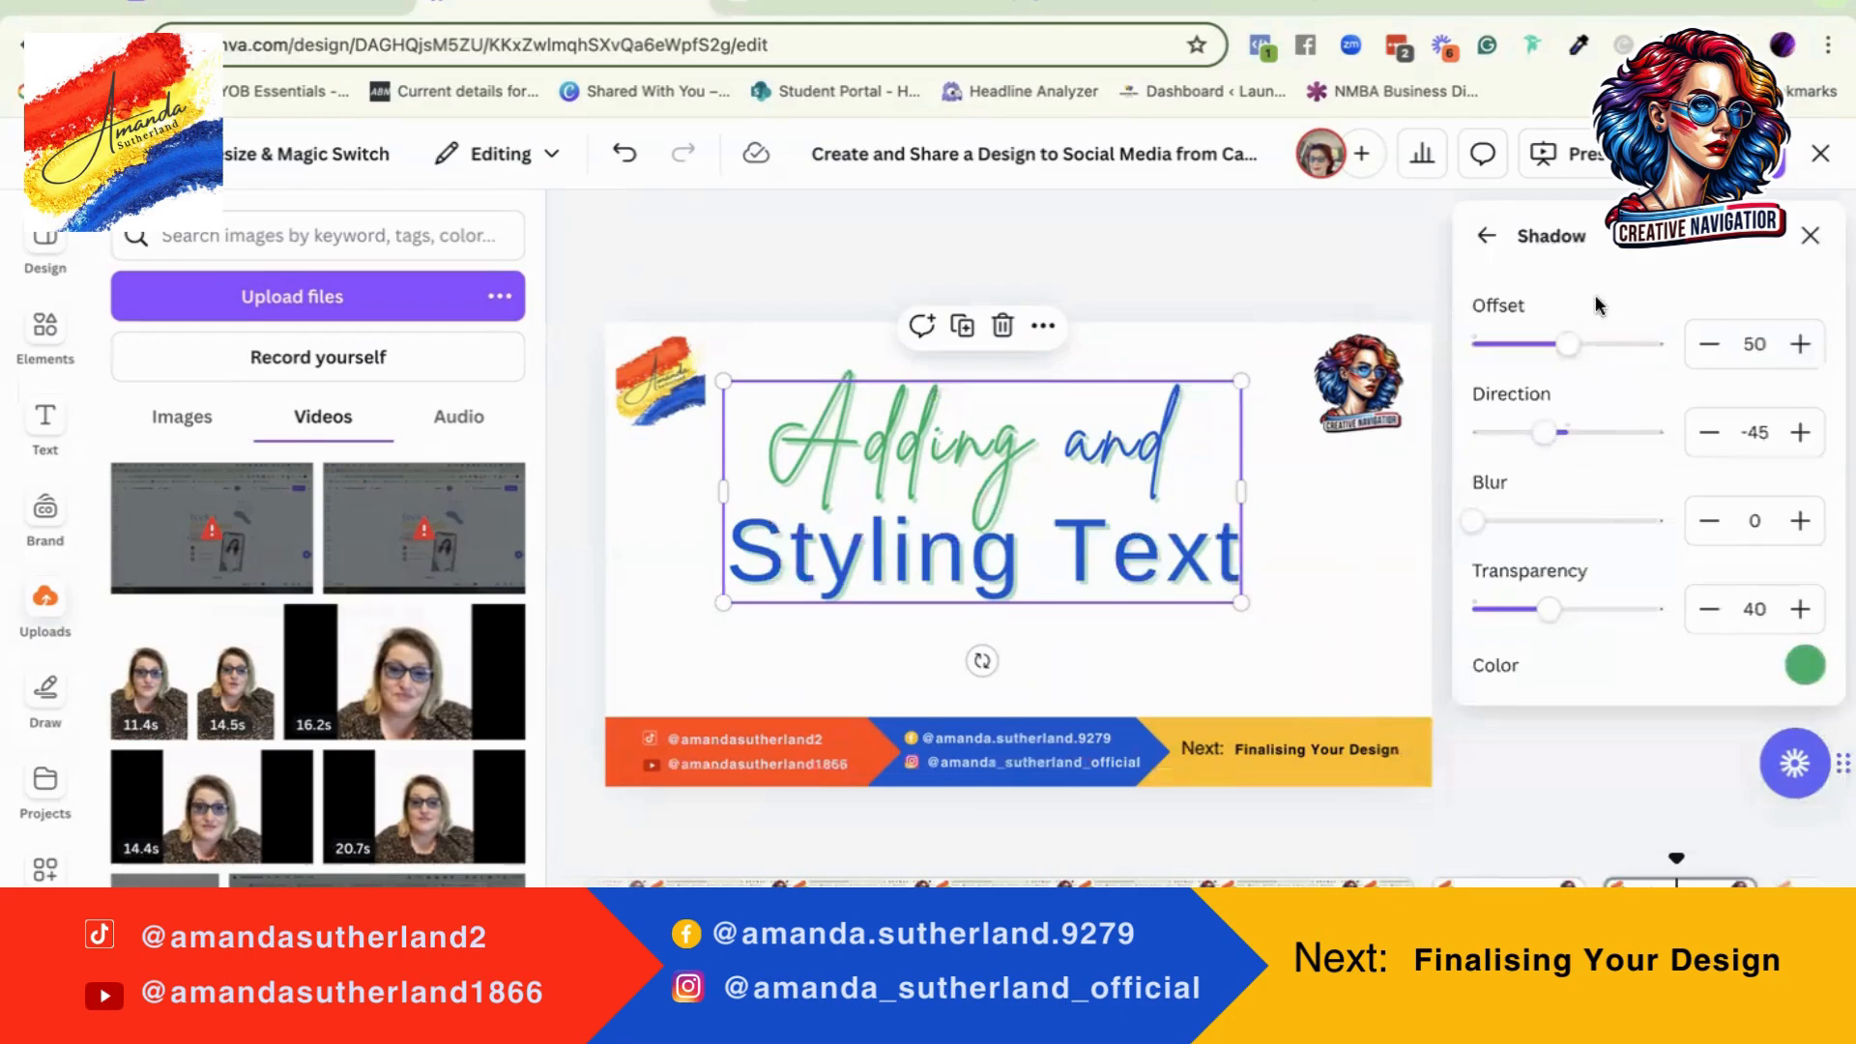
pyautogui.moveTo(1568, 344); pyautogui.dragTo(1662, 345)
pyautogui.moveTo(1546, 432); pyautogui.dragTo(1469, 432)
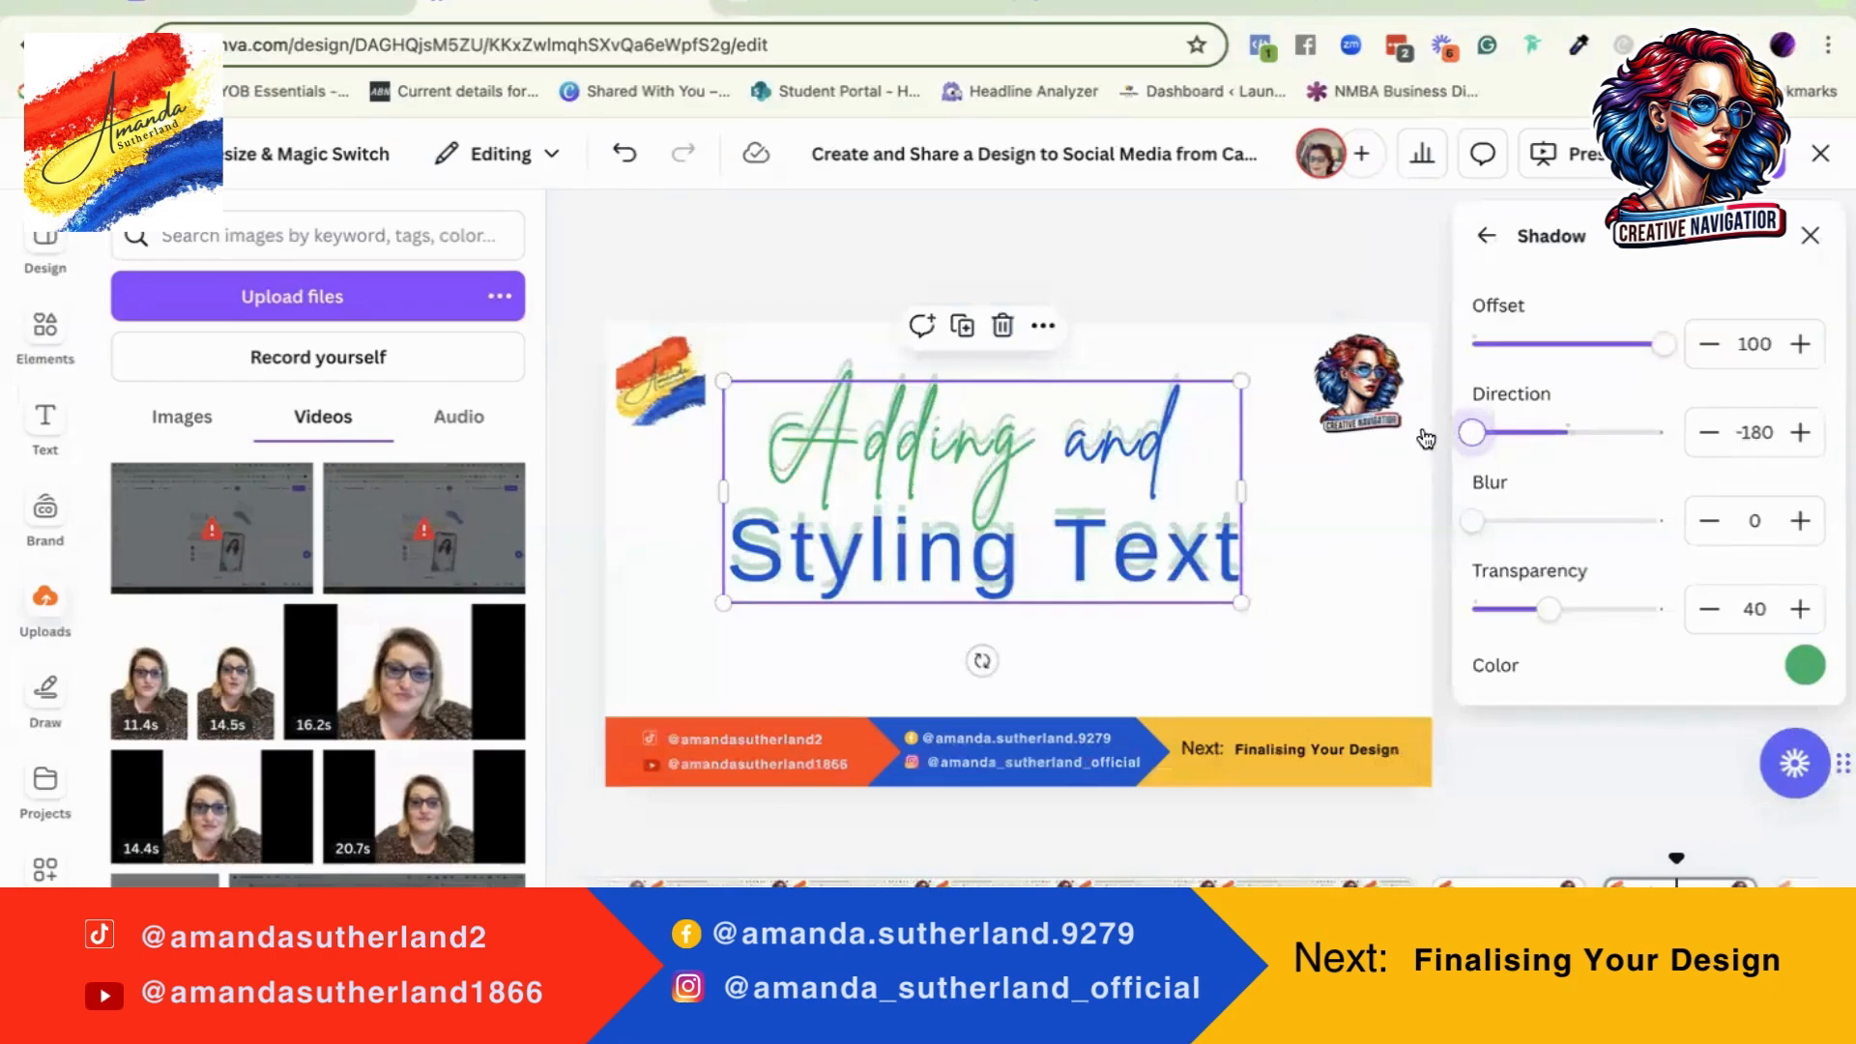
pyautogui.moveTo(1483, 530); pyautogui.dragTo(1730, 527)
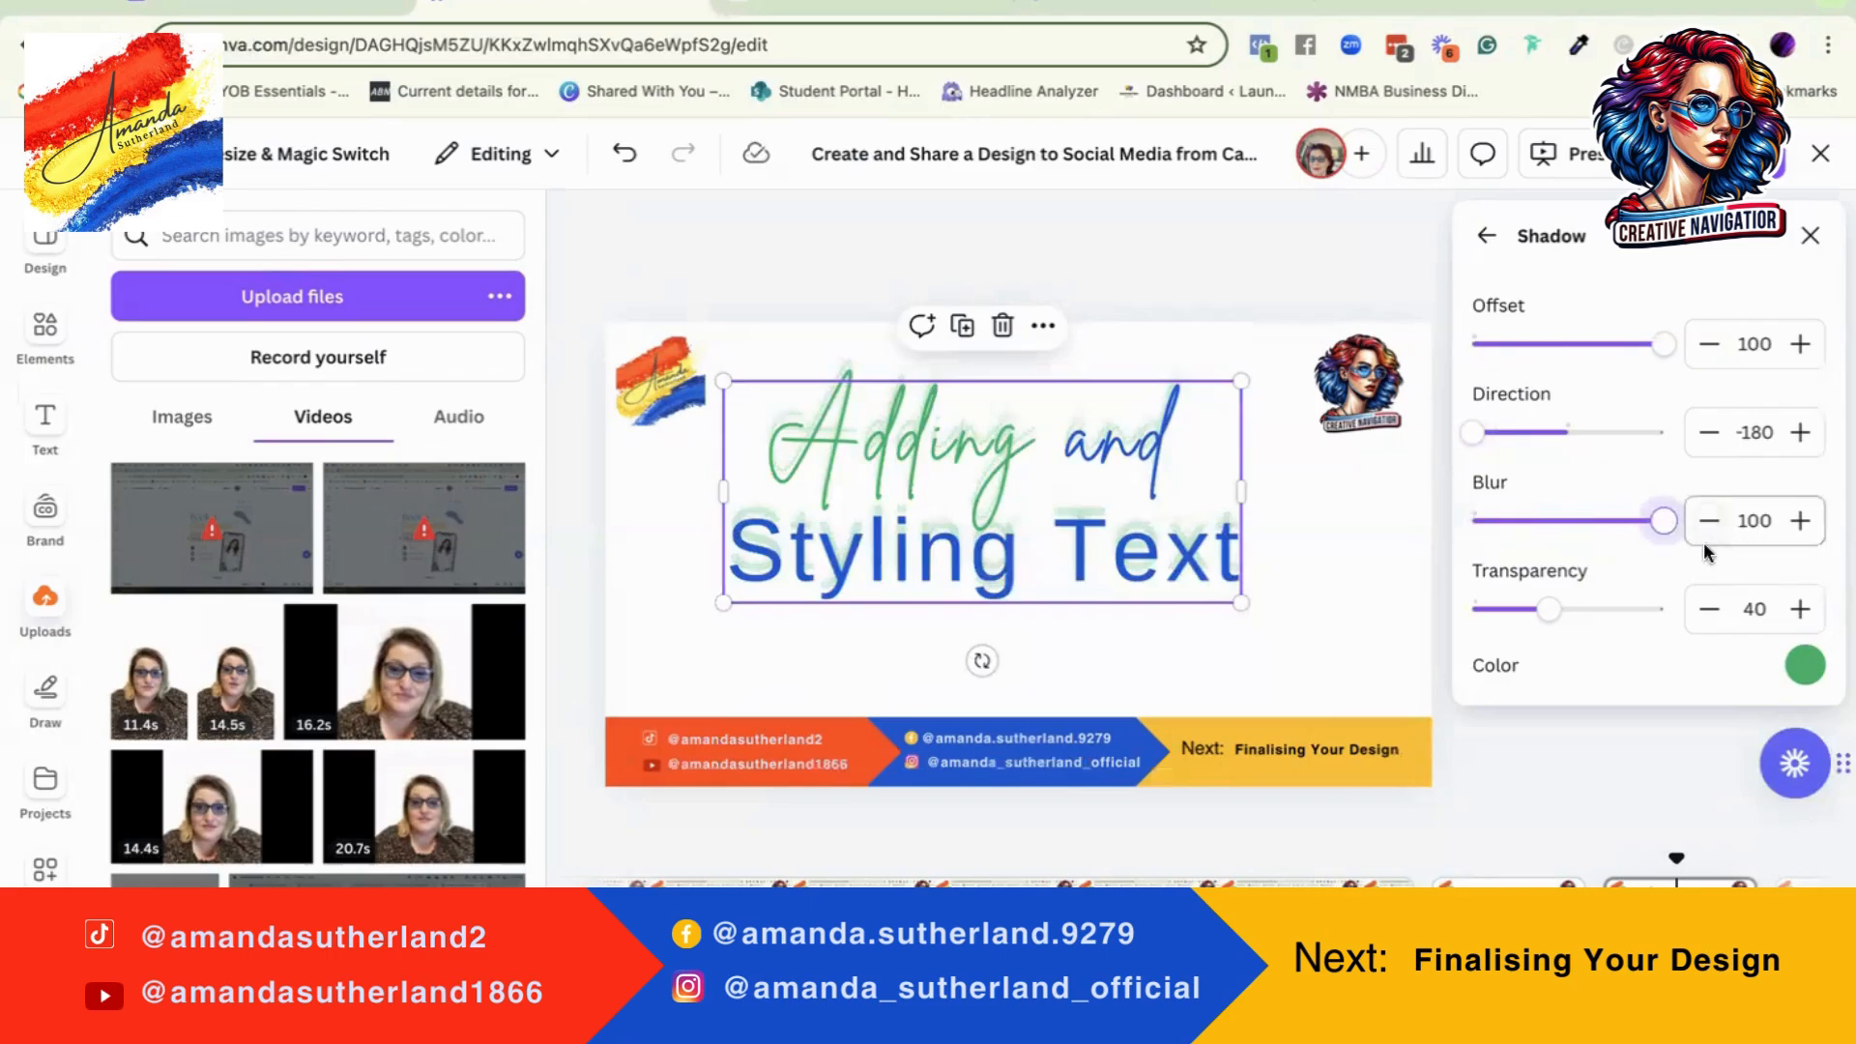
pyautogui.moveTo(1551, 619); pyautogui.dragTo(1680, 607)
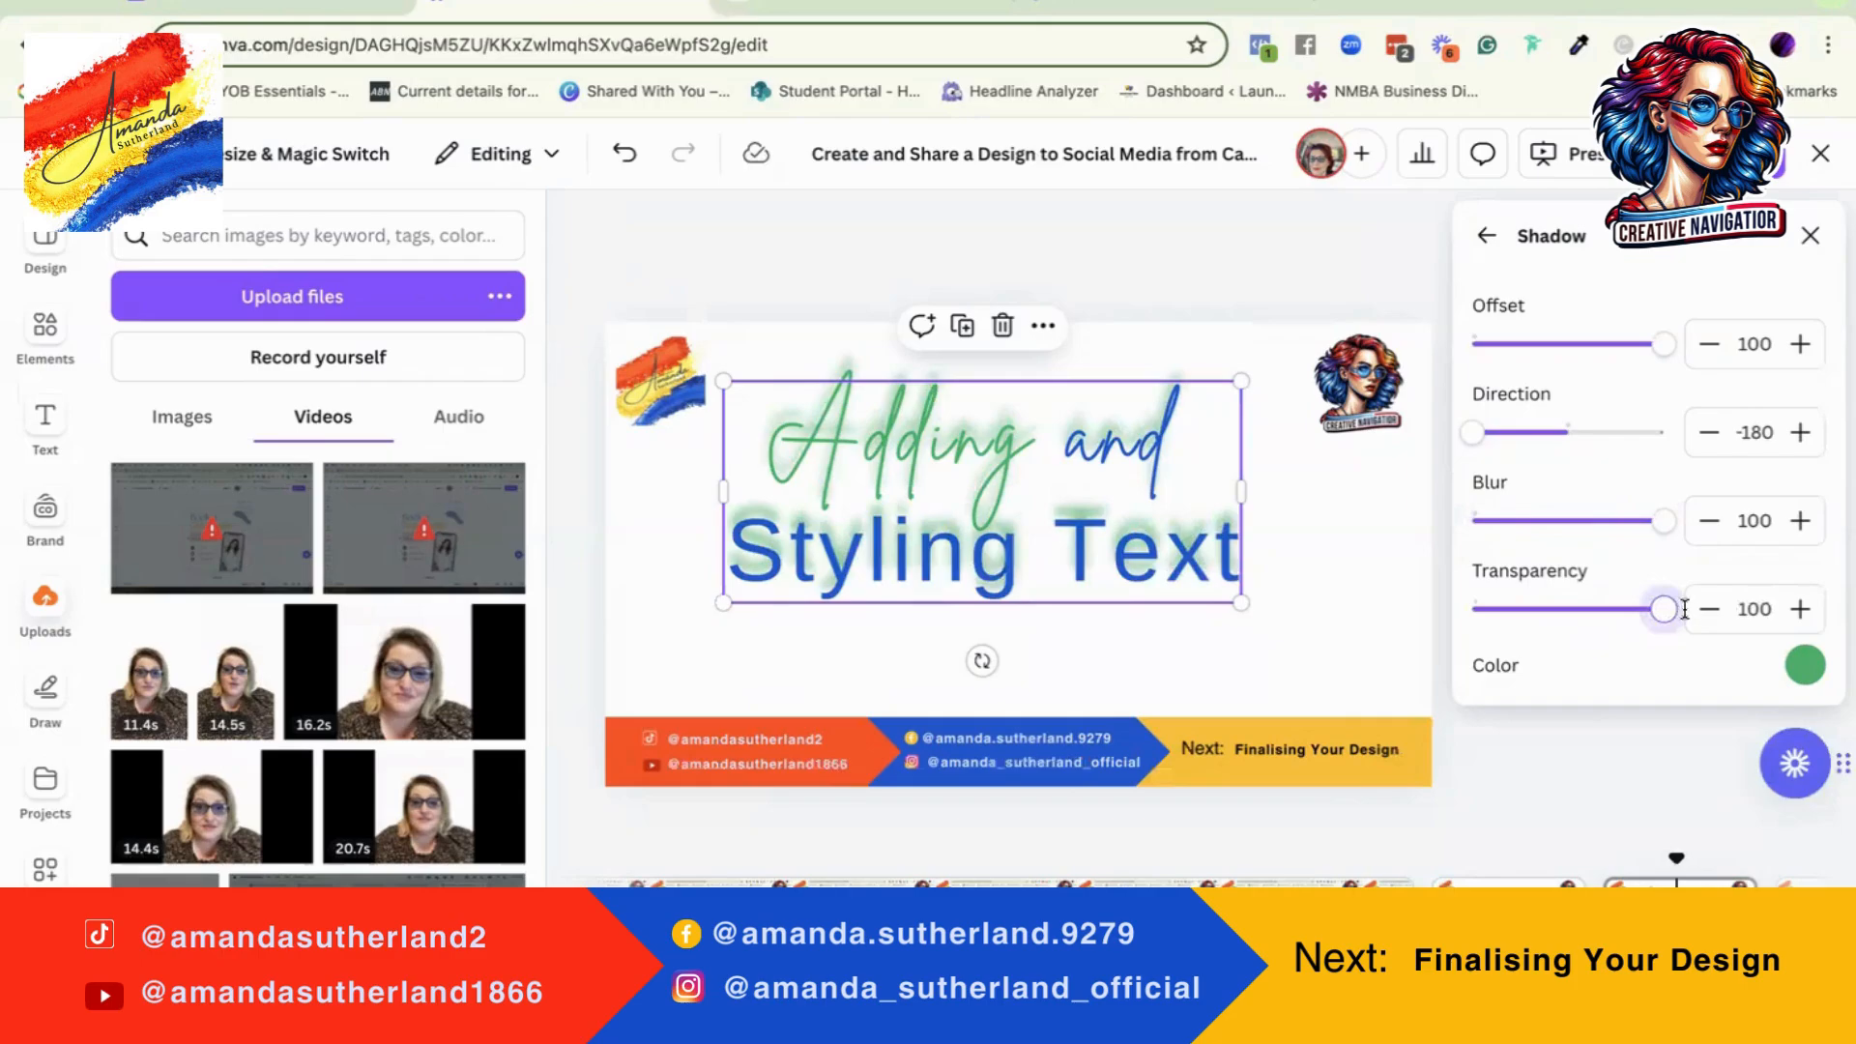
# Step: Try yellow, blue, purple, terracotta and orange as the heading's shadow colour, ending back on green
pyautogui.click(1806, 666)
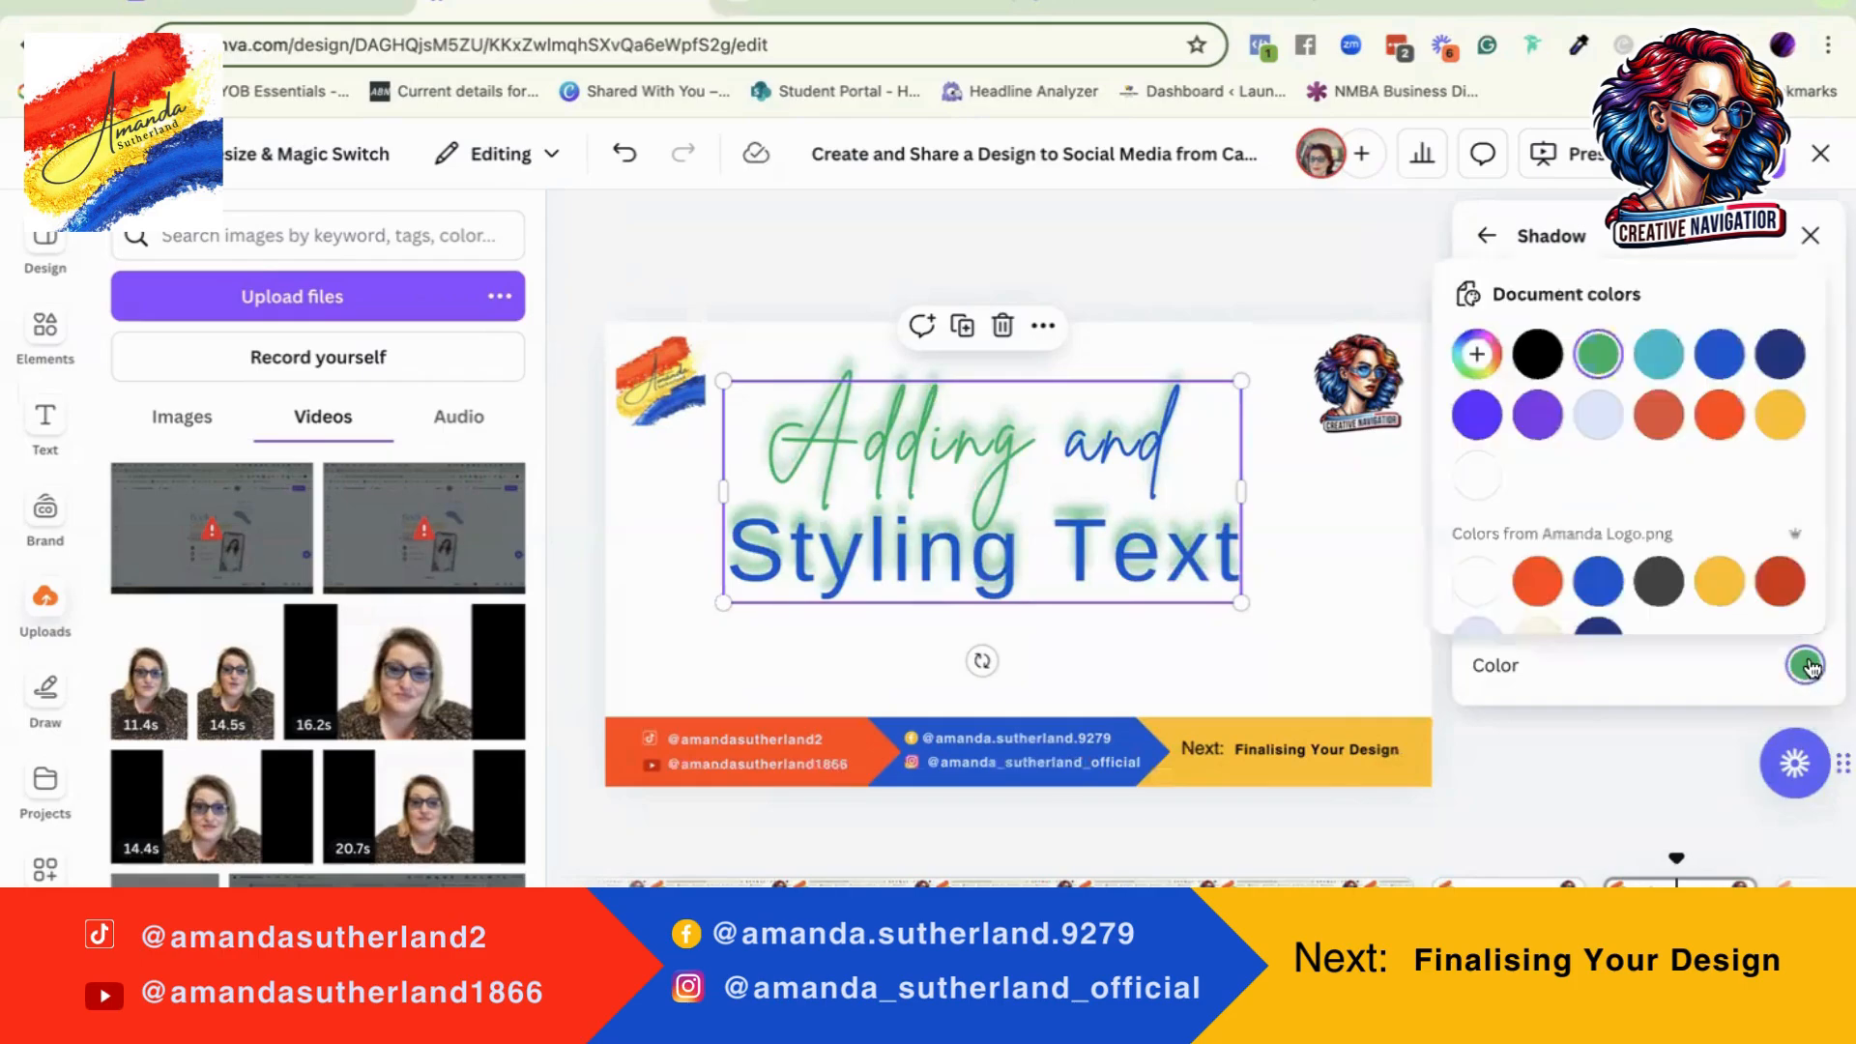
pyautogui.click(1720, 582)
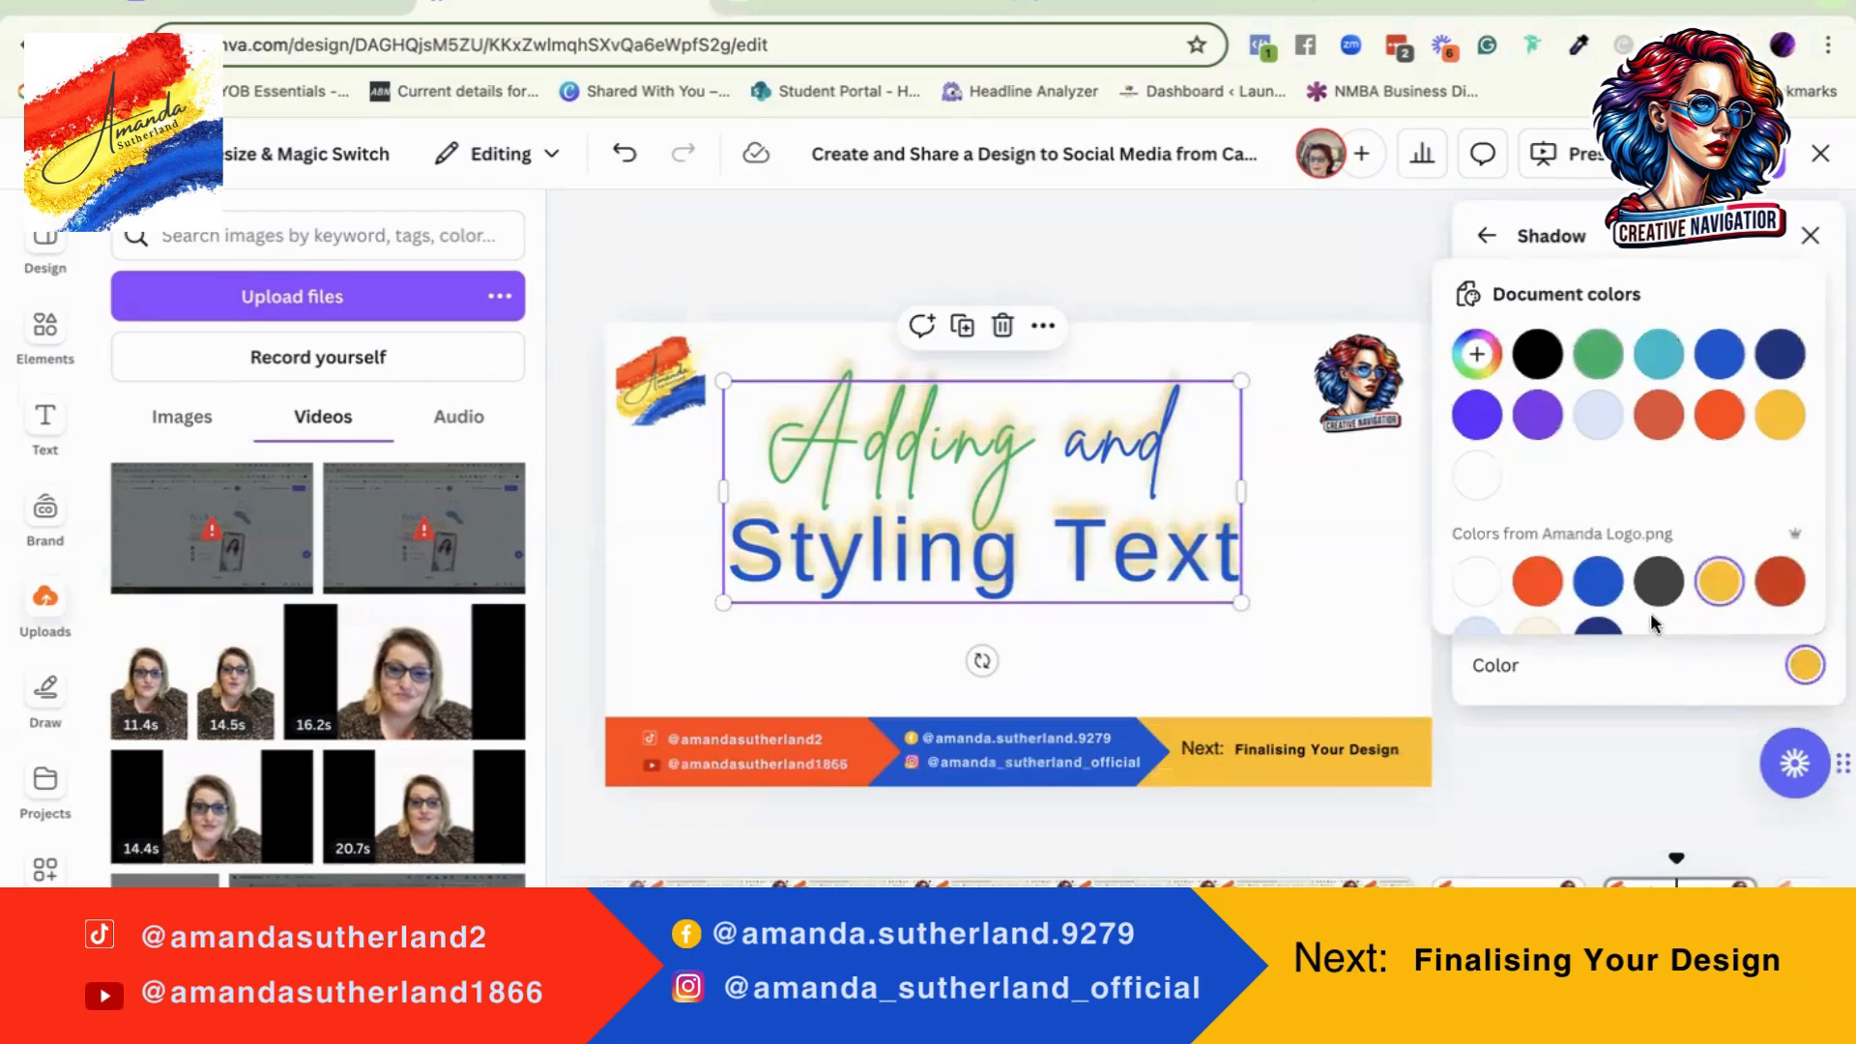
pyautogui.click(1599, 585)
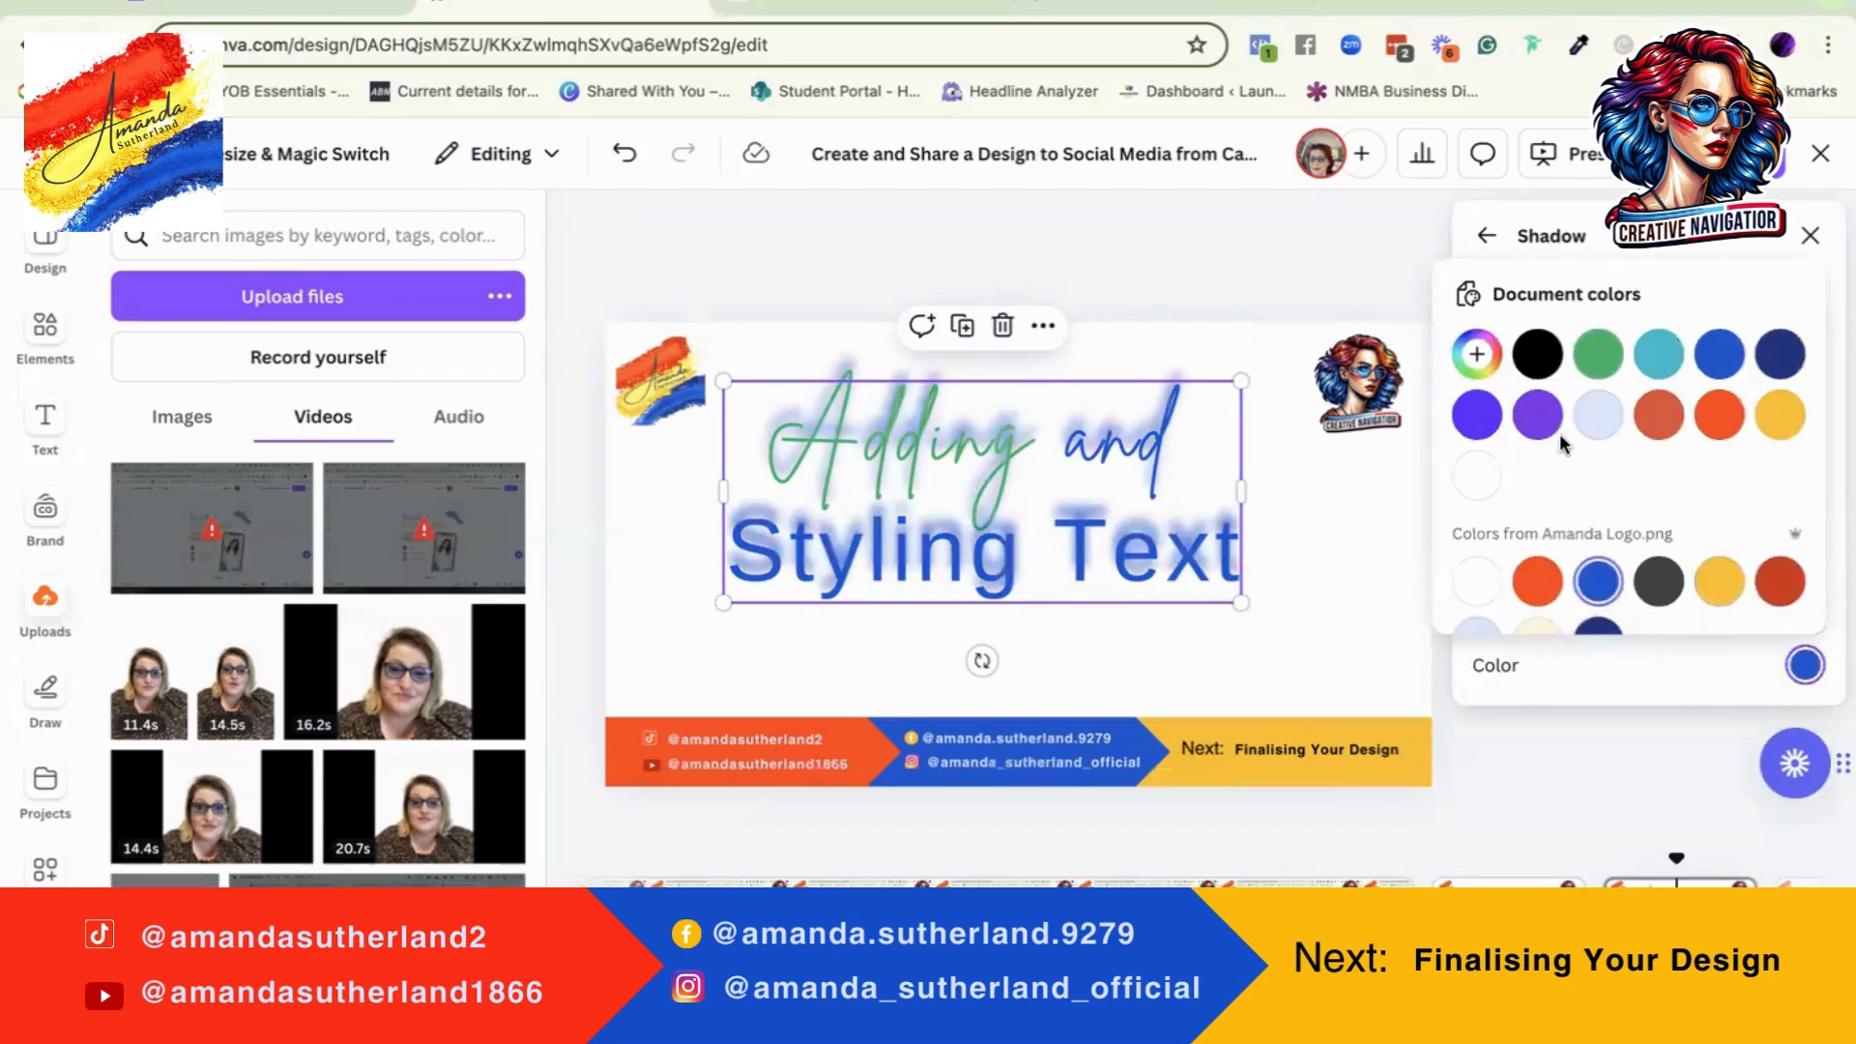
pyautogui.click(1537, 416)
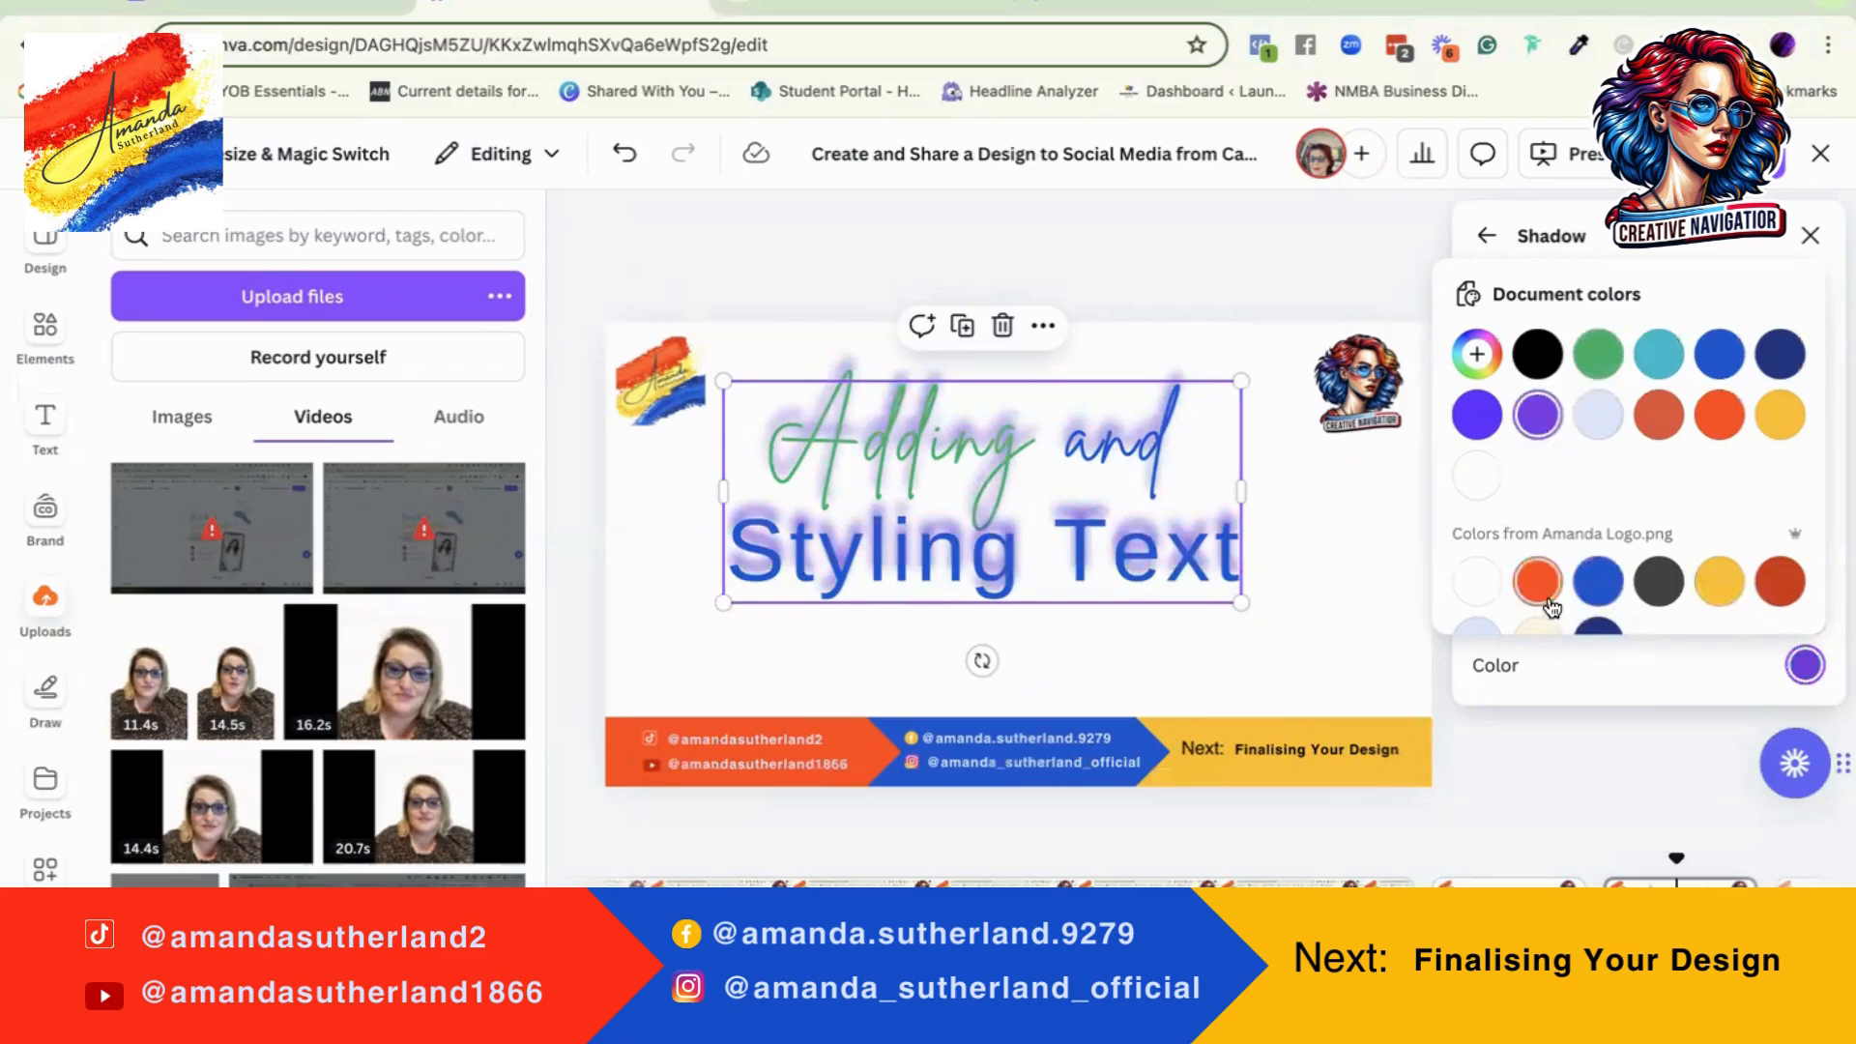
pyautogui.click(1659, 416)
pyautogui.click(1722, 426)
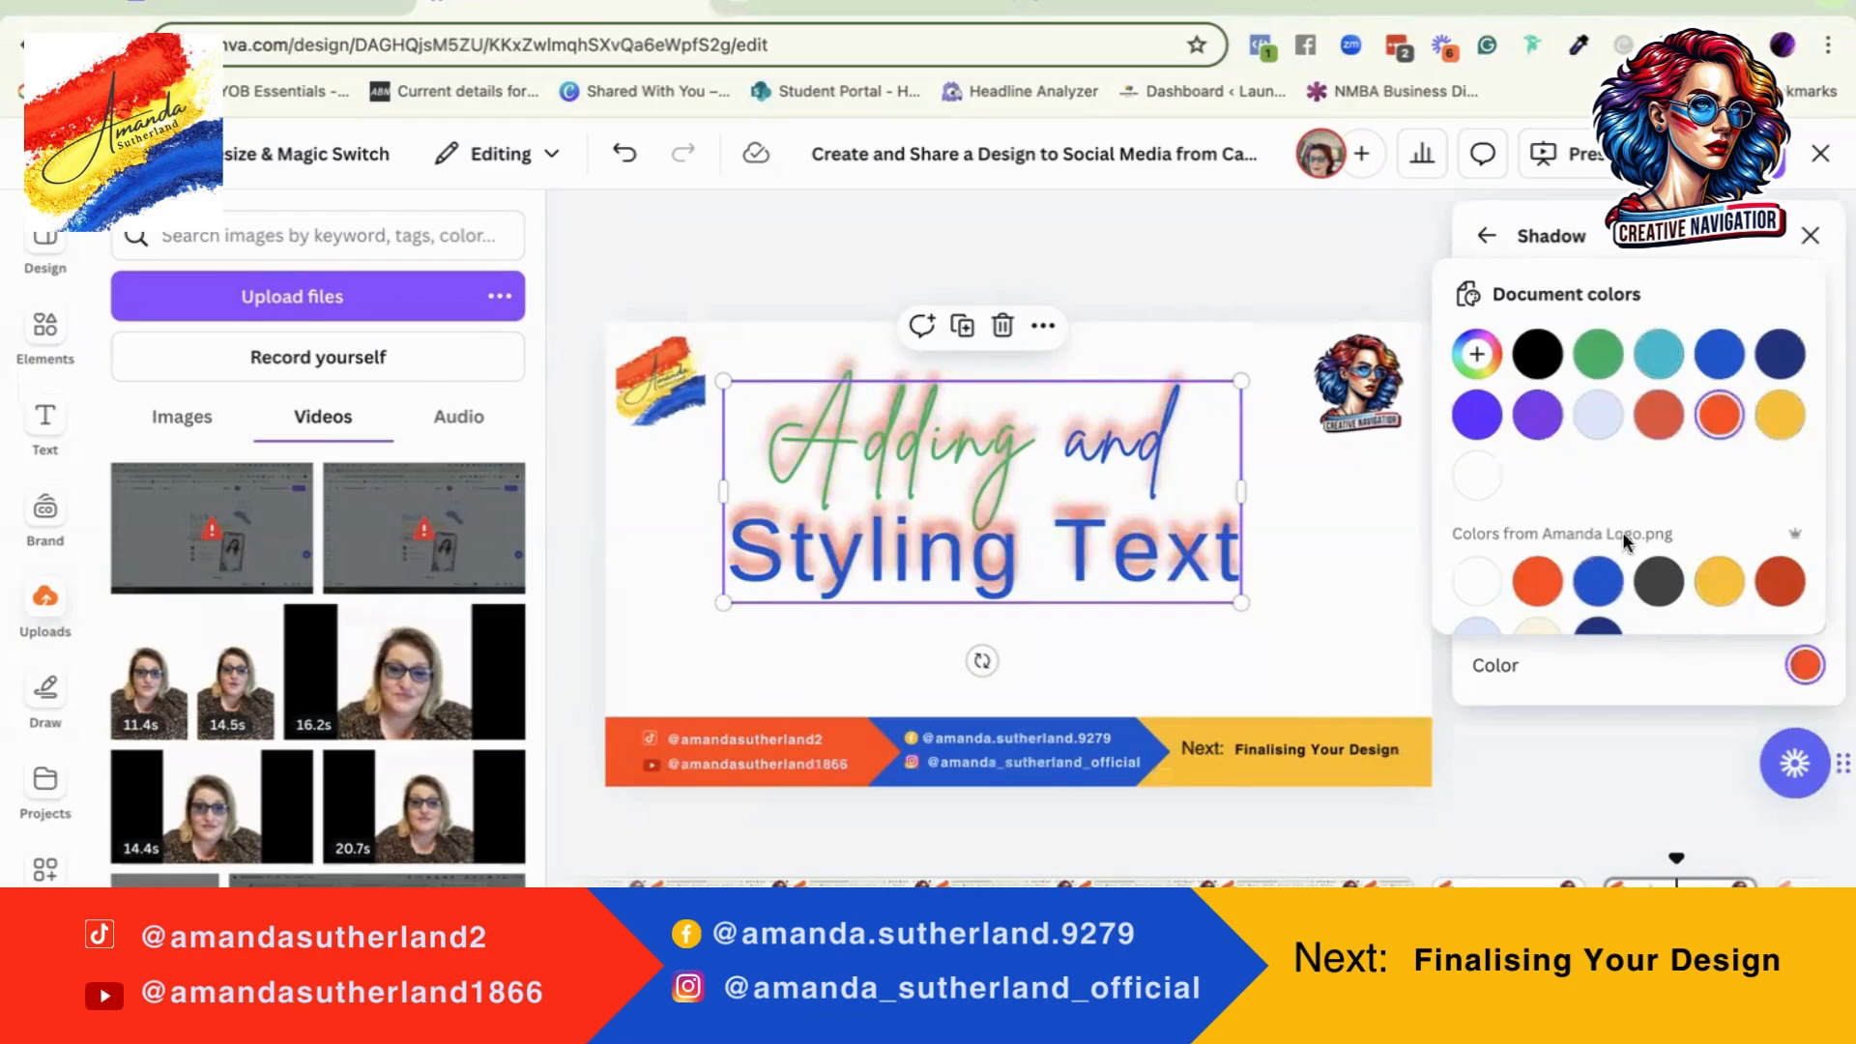
pyautogui.click(1598, 581)
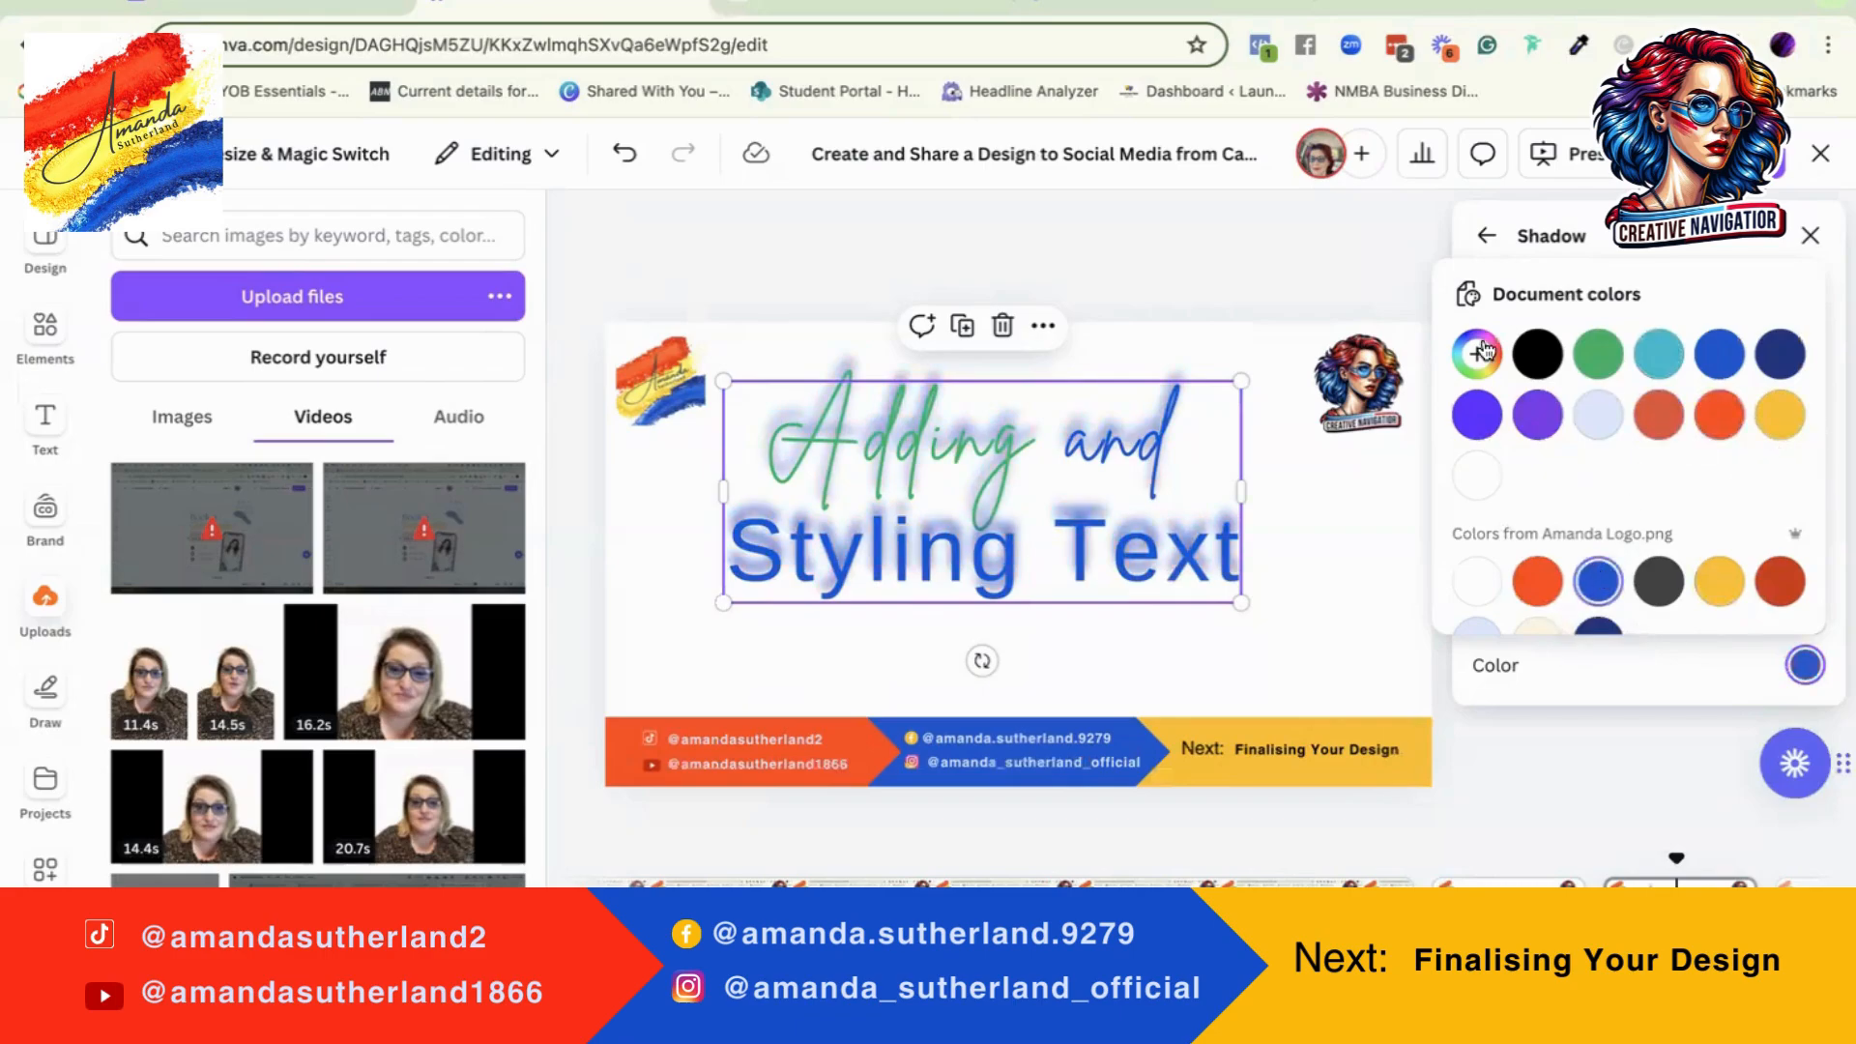
pyautogui.click(1596, 356)
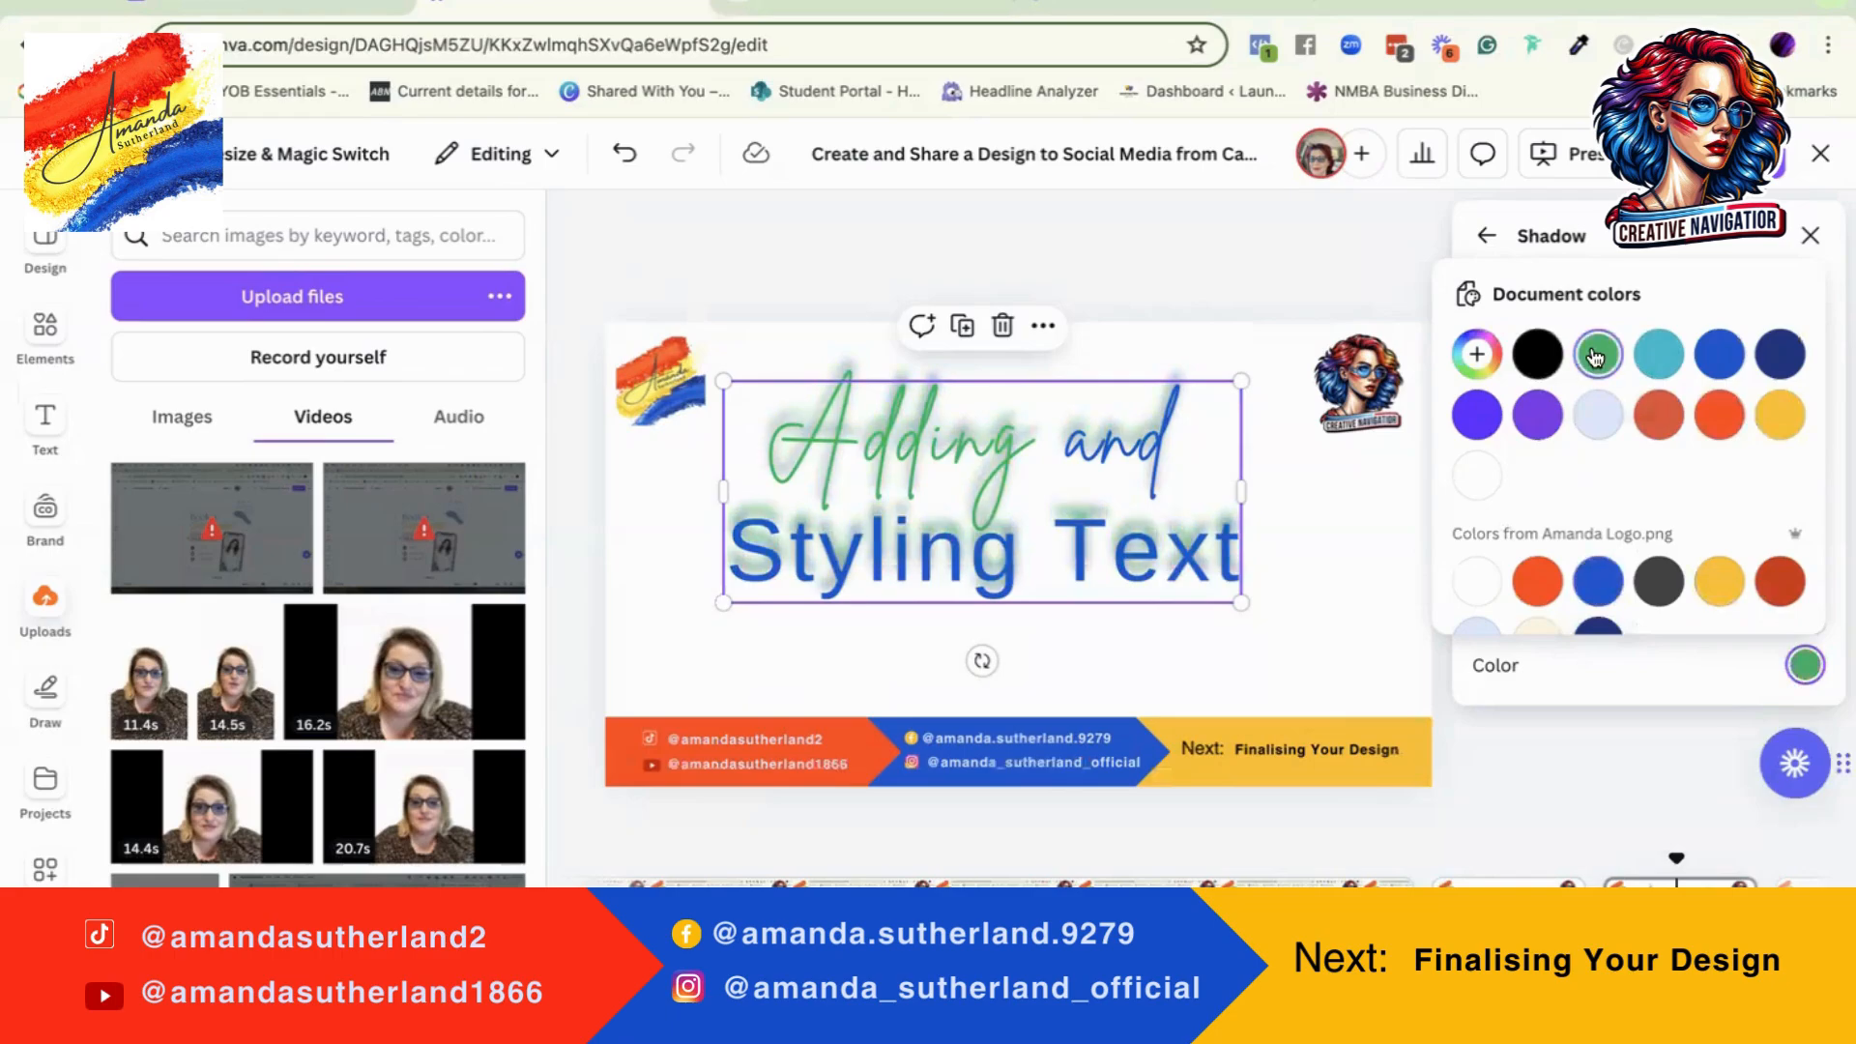
pyautogui.click(1613, 687)
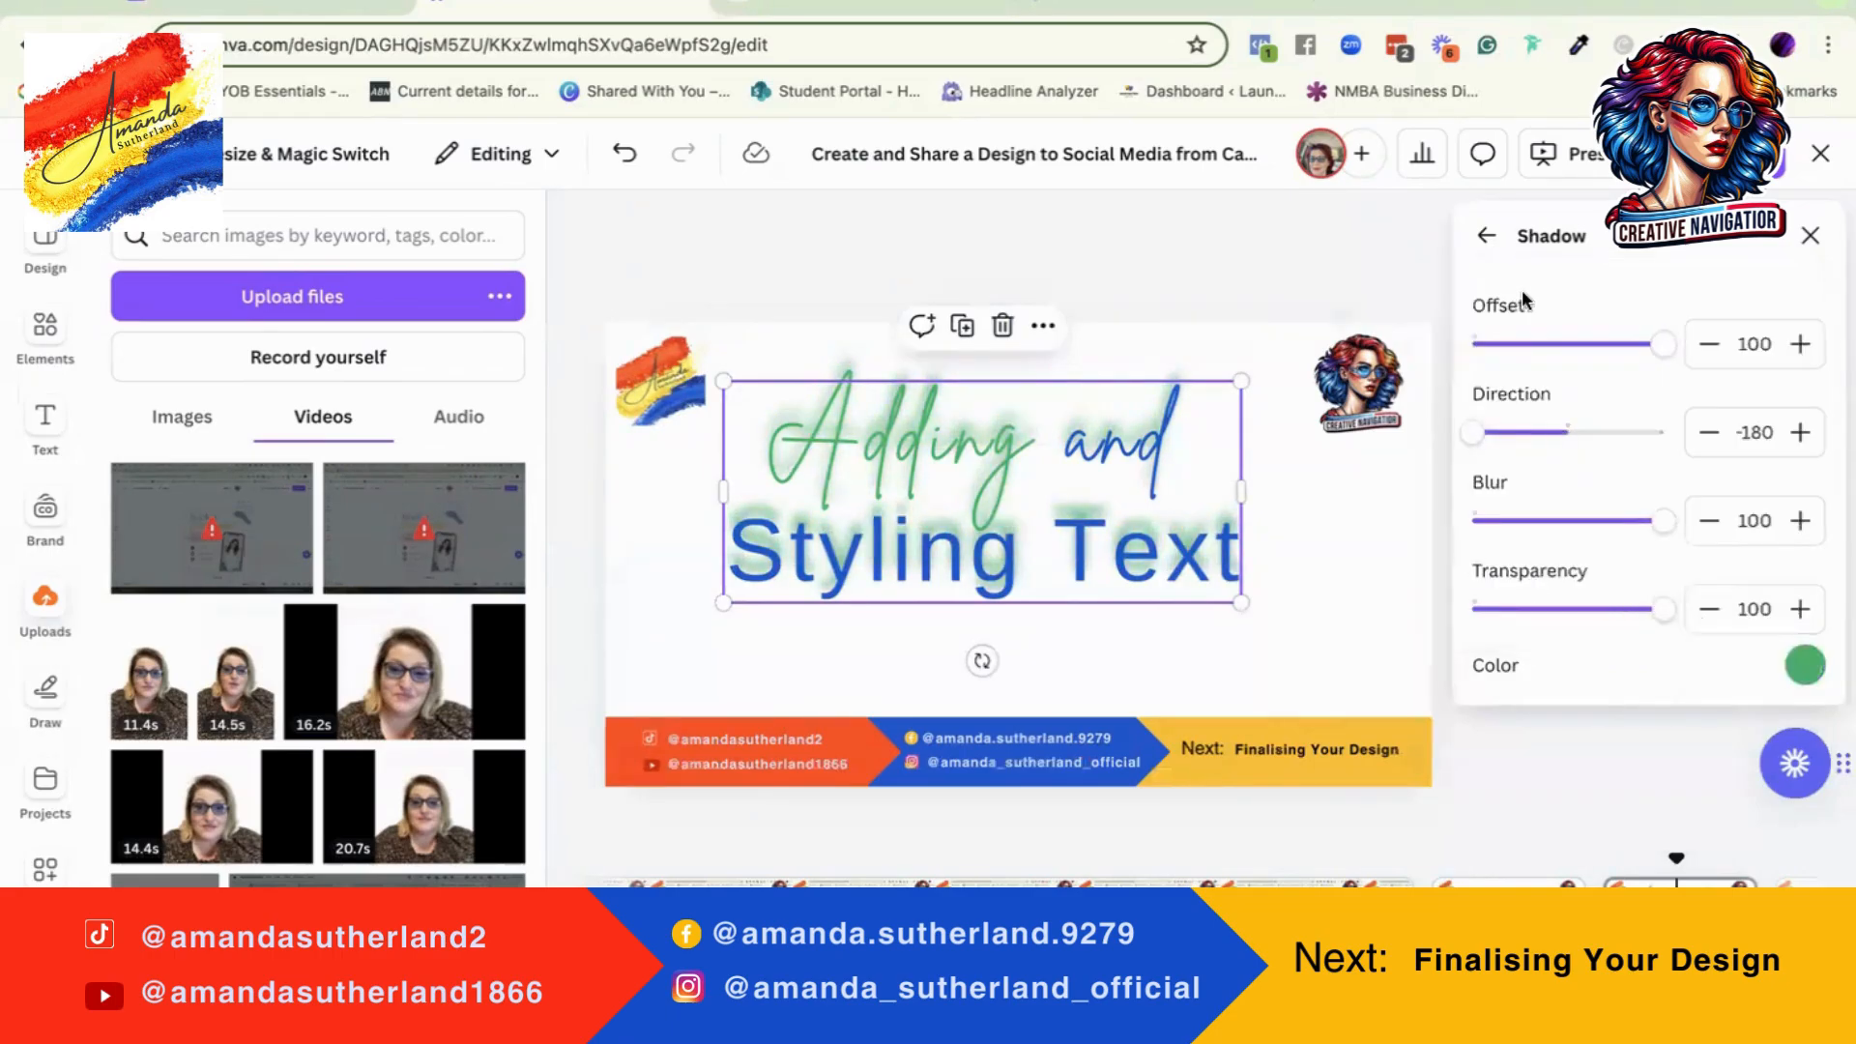
# Step: Replace the heading's shadow with the Lift text effect at intensity 100
pyautogui.click(1485, 237)
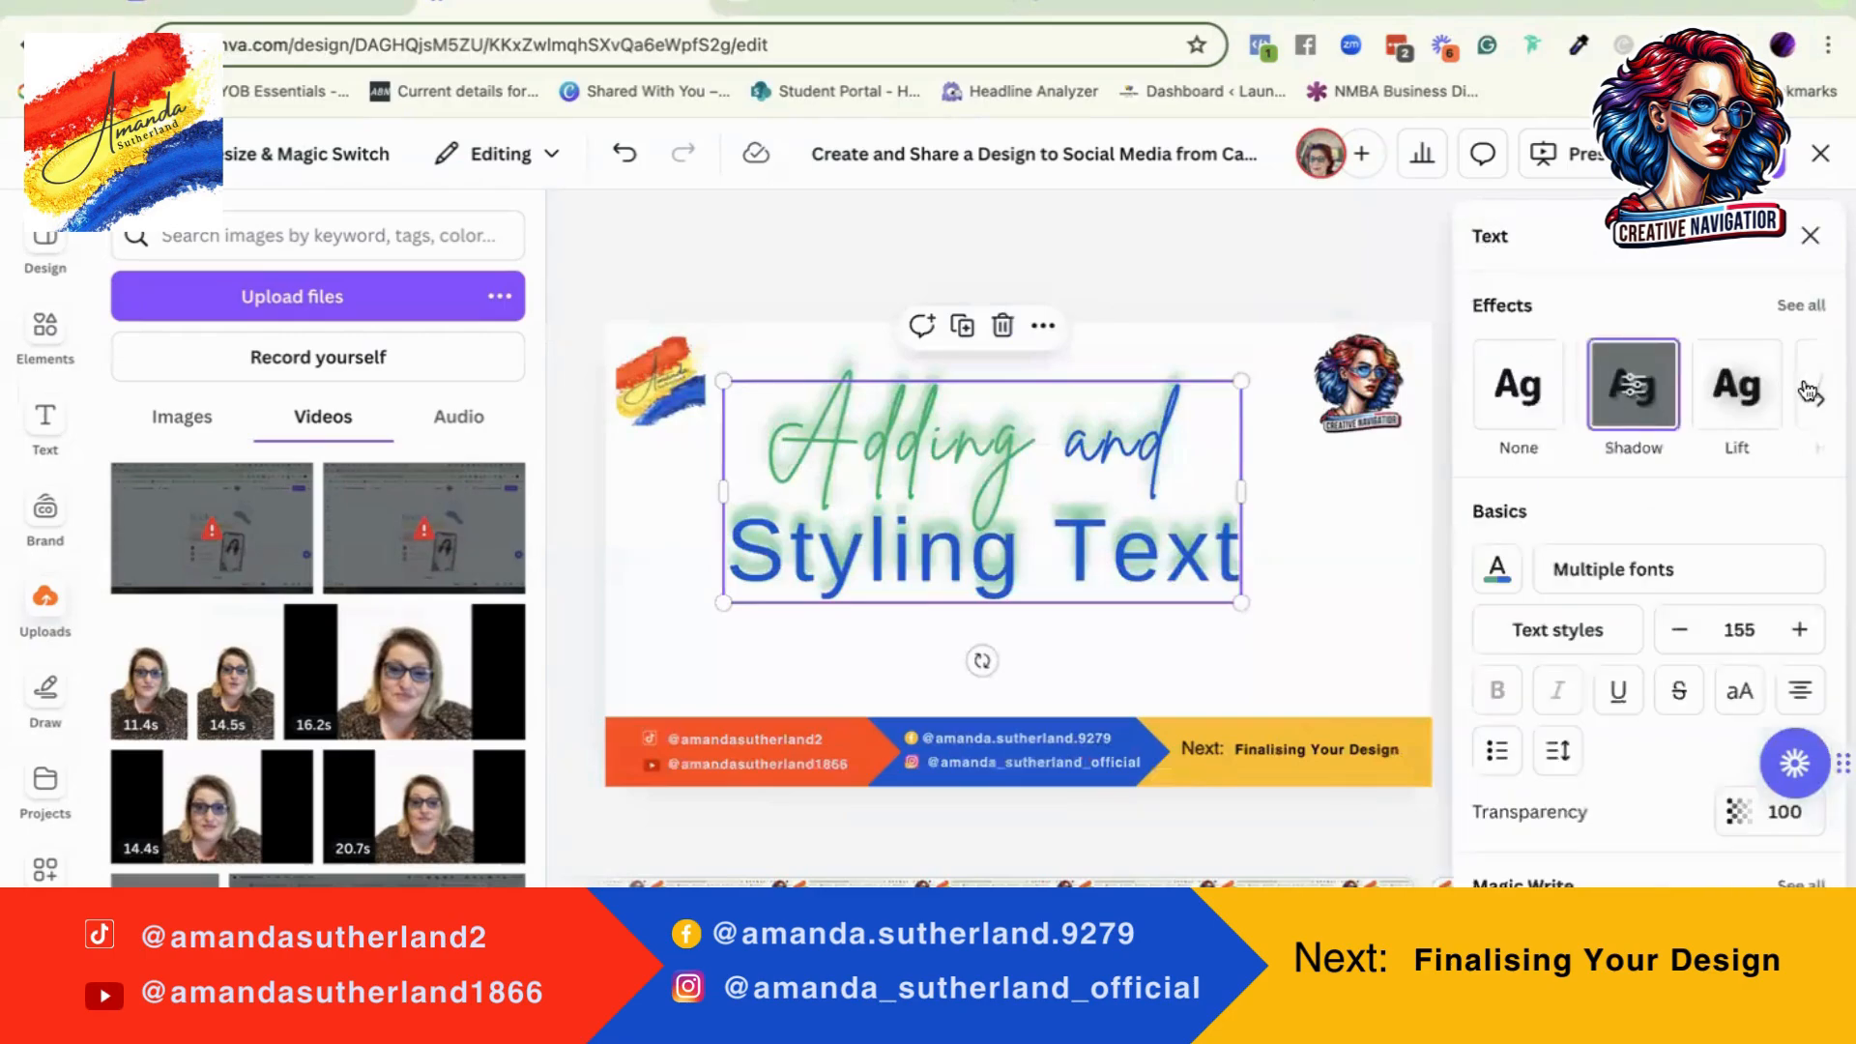
pyautogui.click(1737, 388)
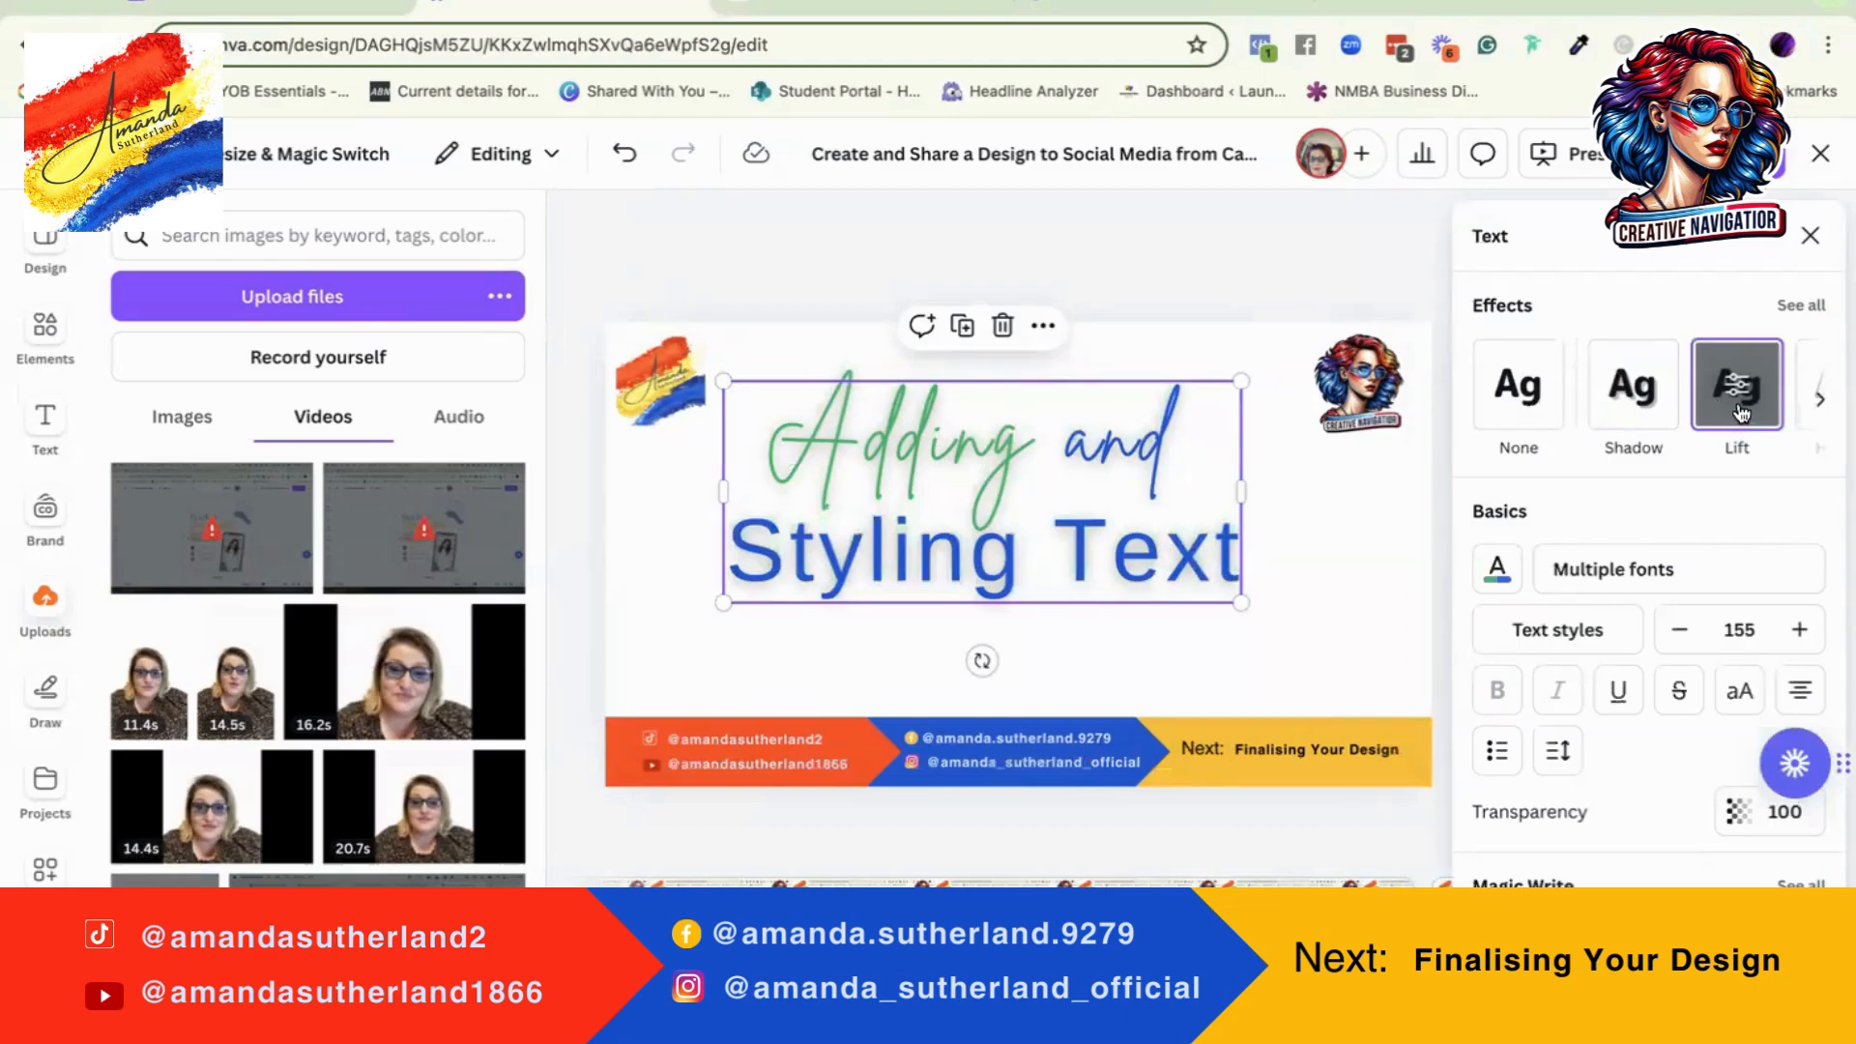
pyautogui.click(1740, 413)
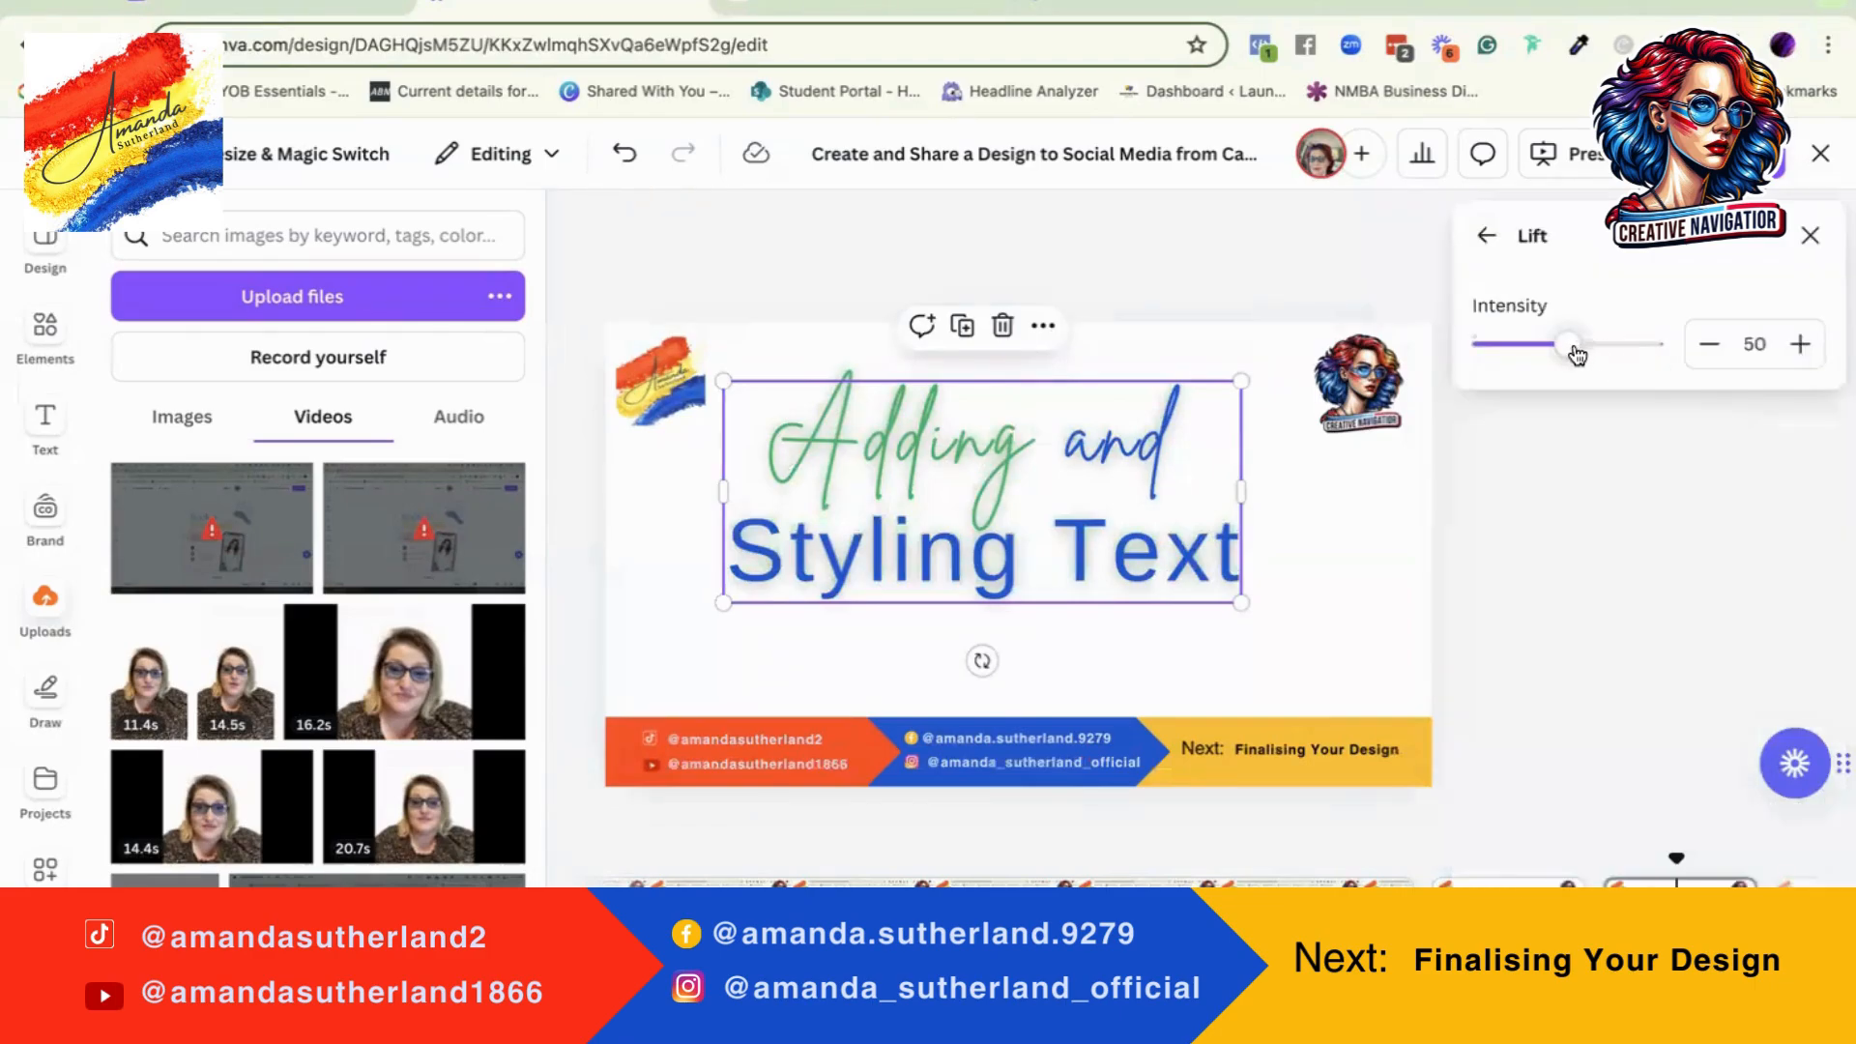
pyautogui.moveTo(1573, 357); pyautogui.dragTo(1699, 352)
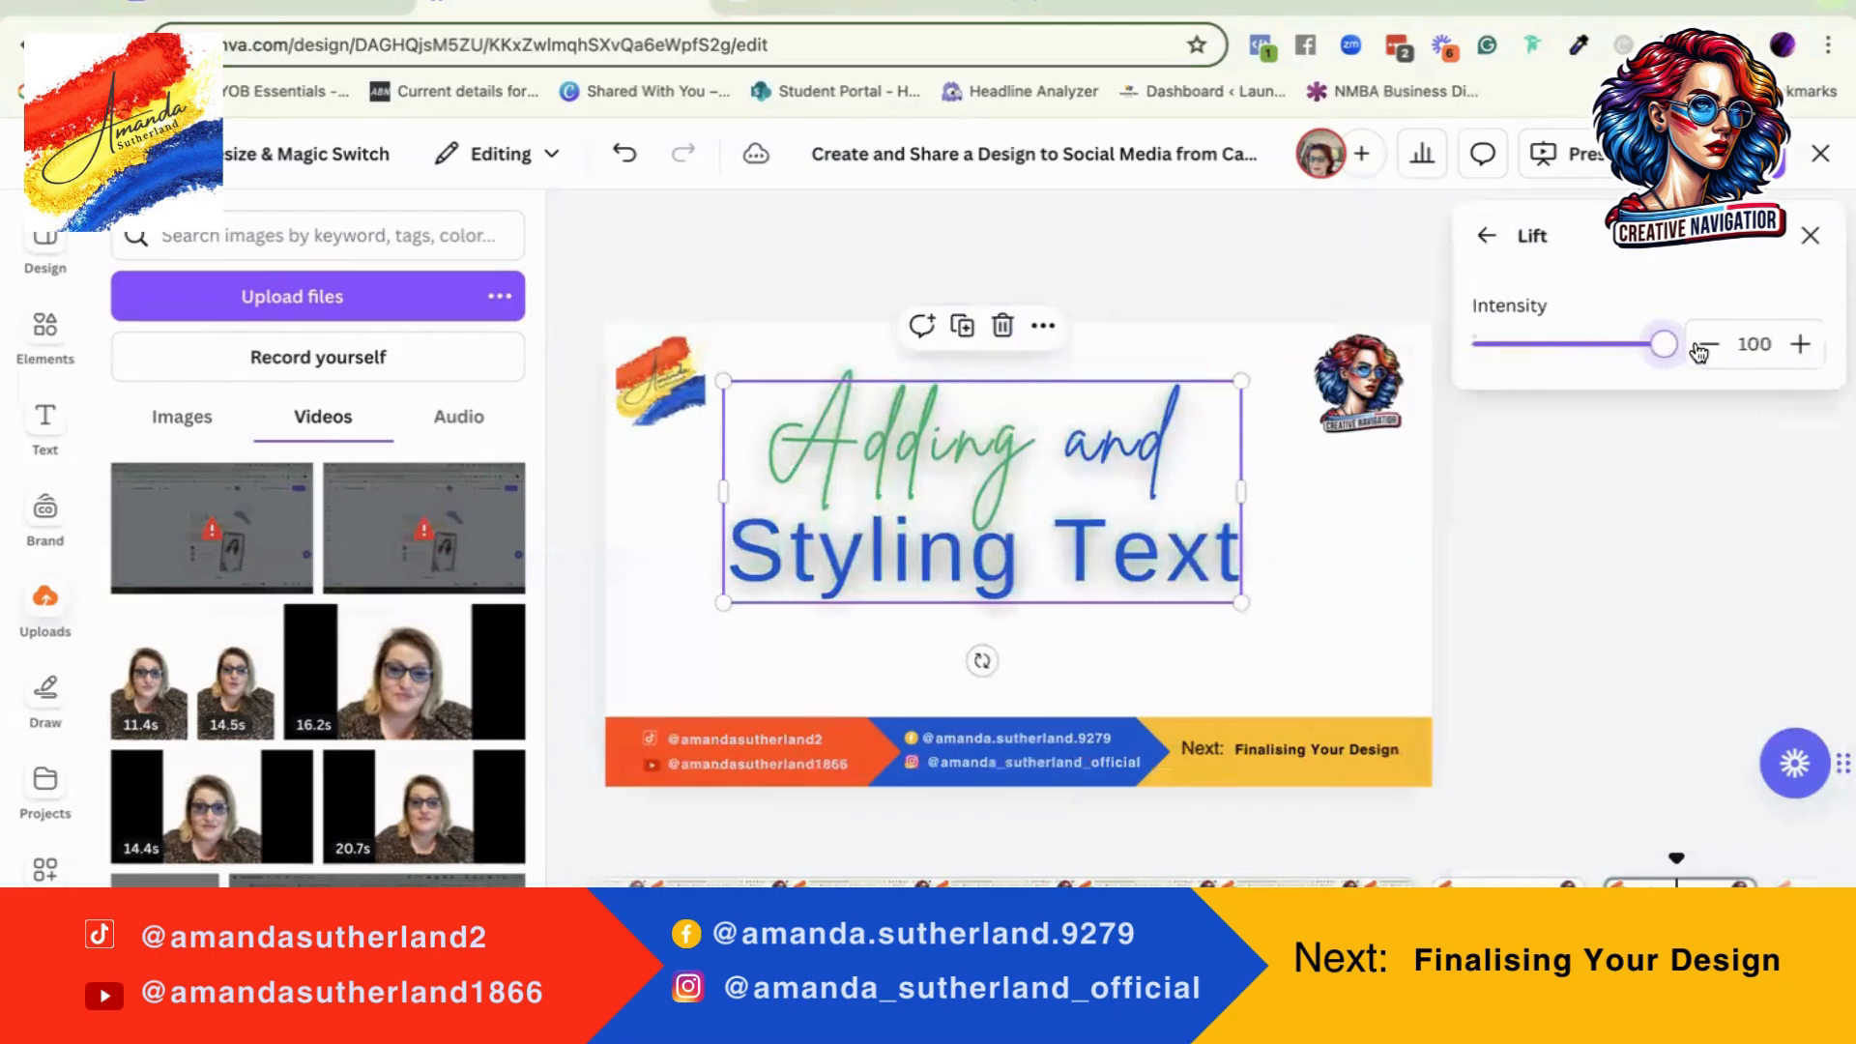
# Step: Try indigo, black, pale blue #dee6fd and purple as the page background colour, then restore white
pyautogui.click(1314, 619)
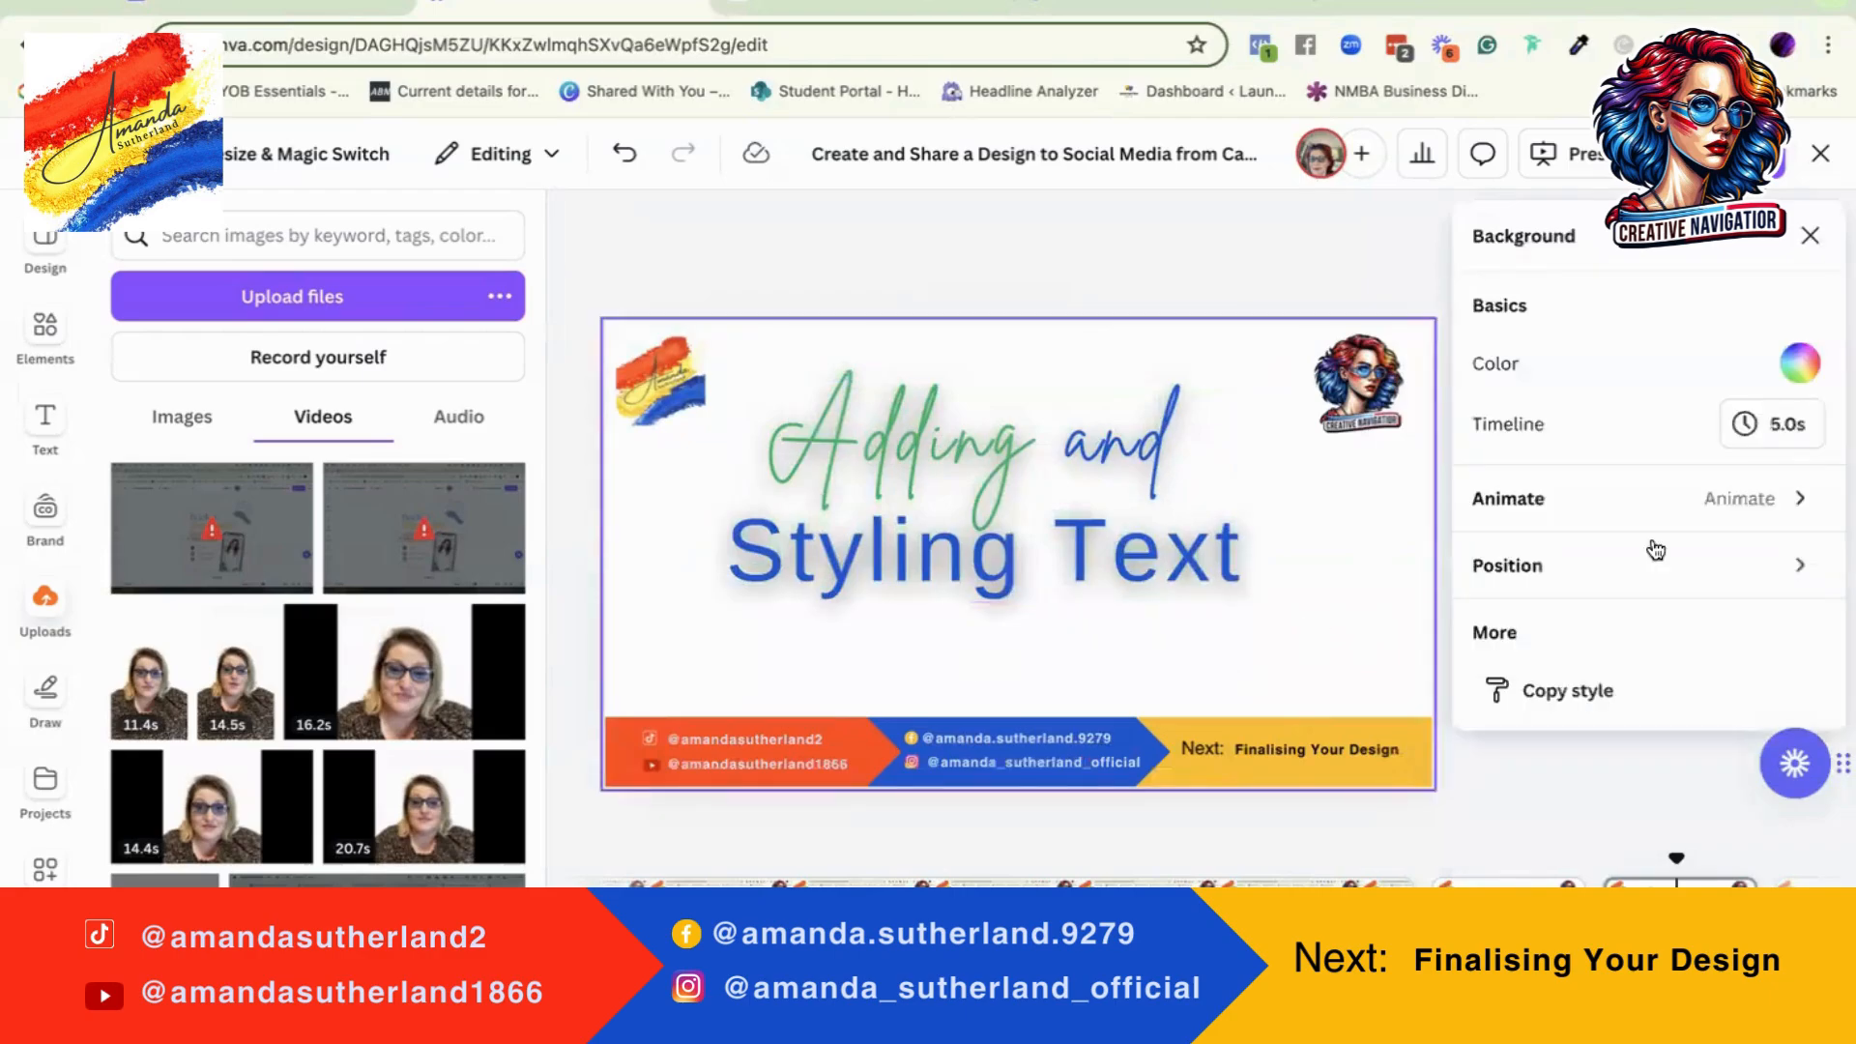
pyautogui.click(1800, 364)
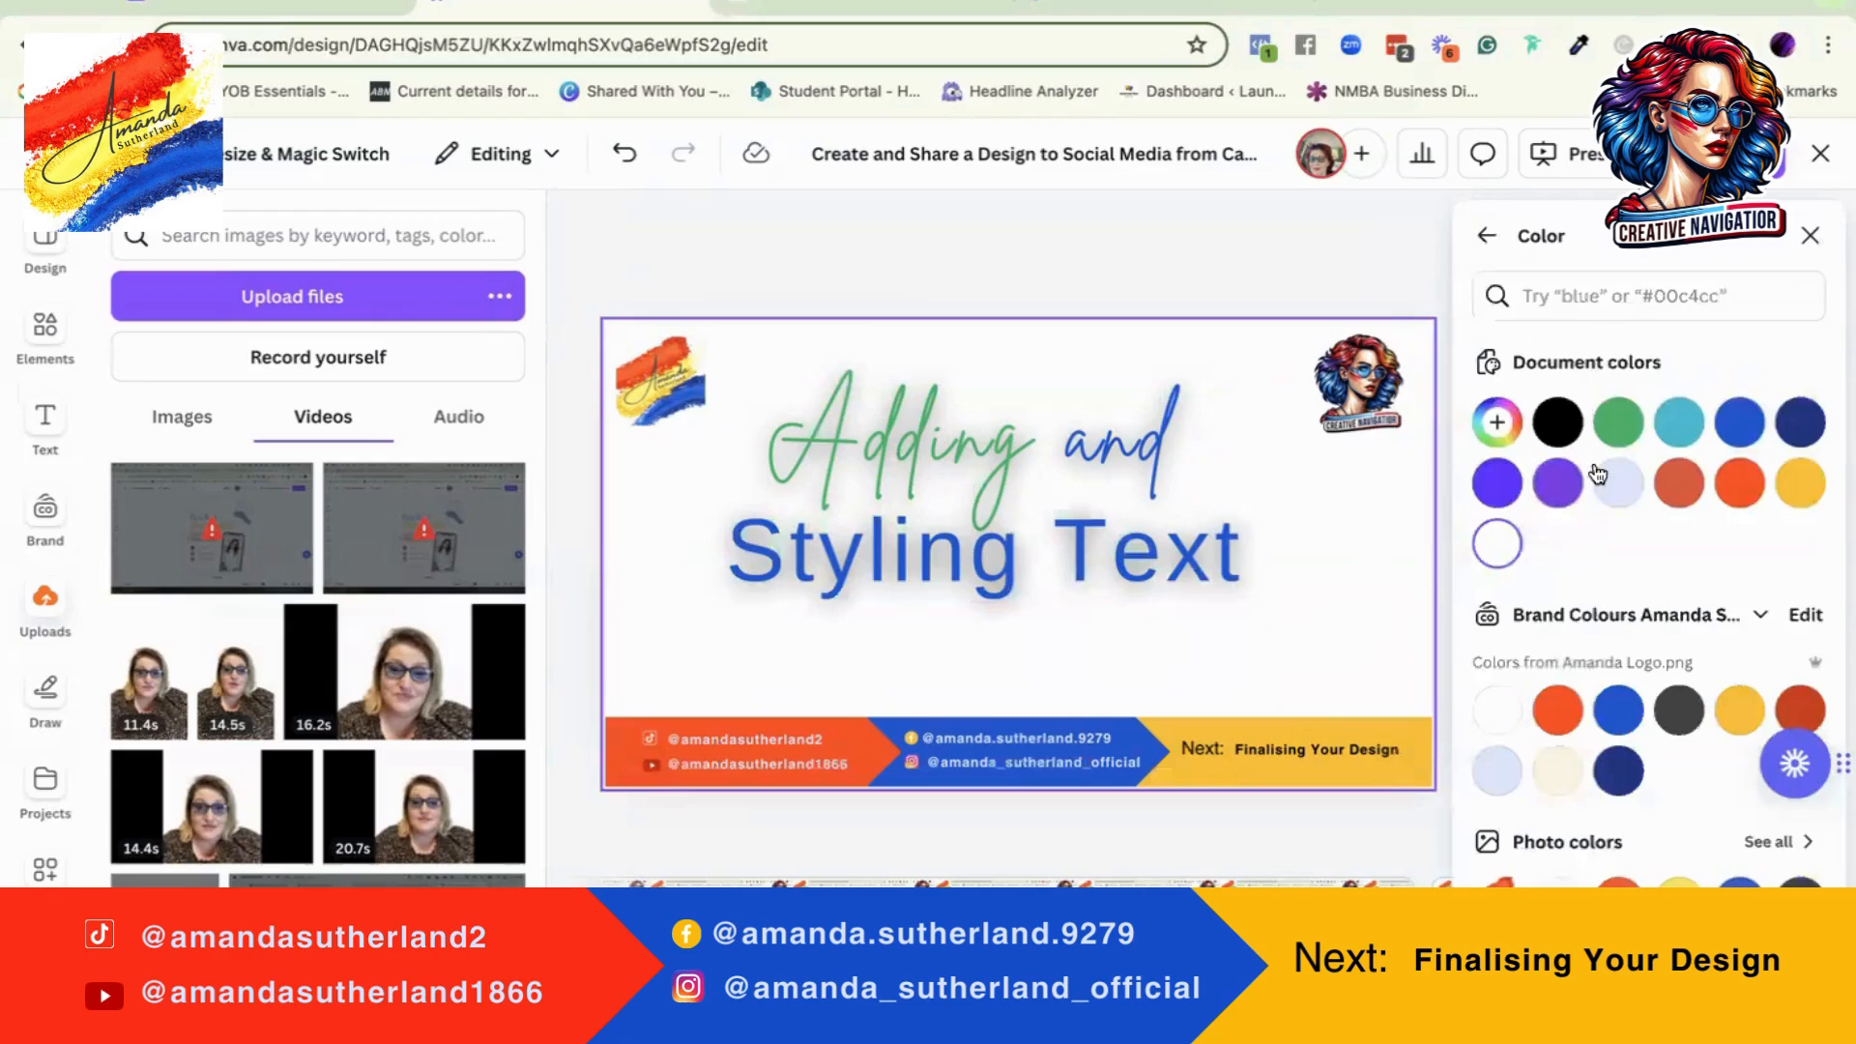
pyautogui.click(1494, 484)
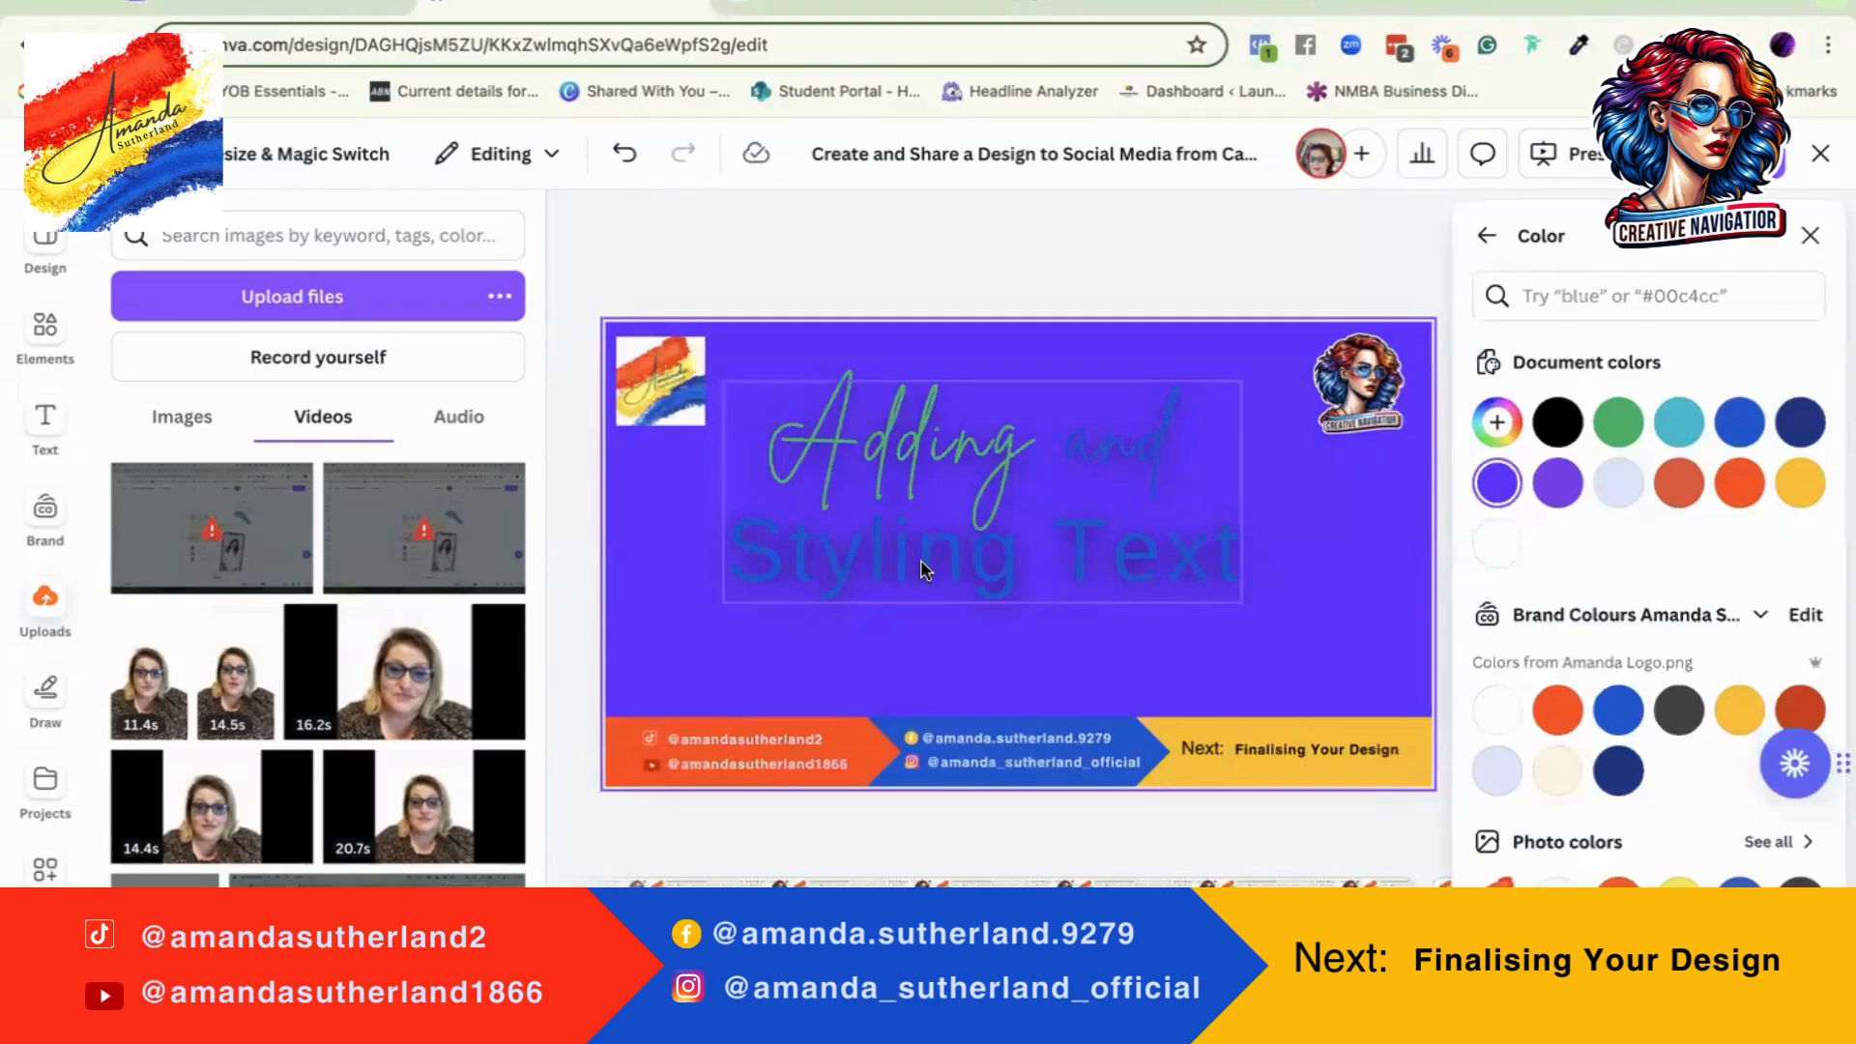
pyautogui.click(1557, 423)
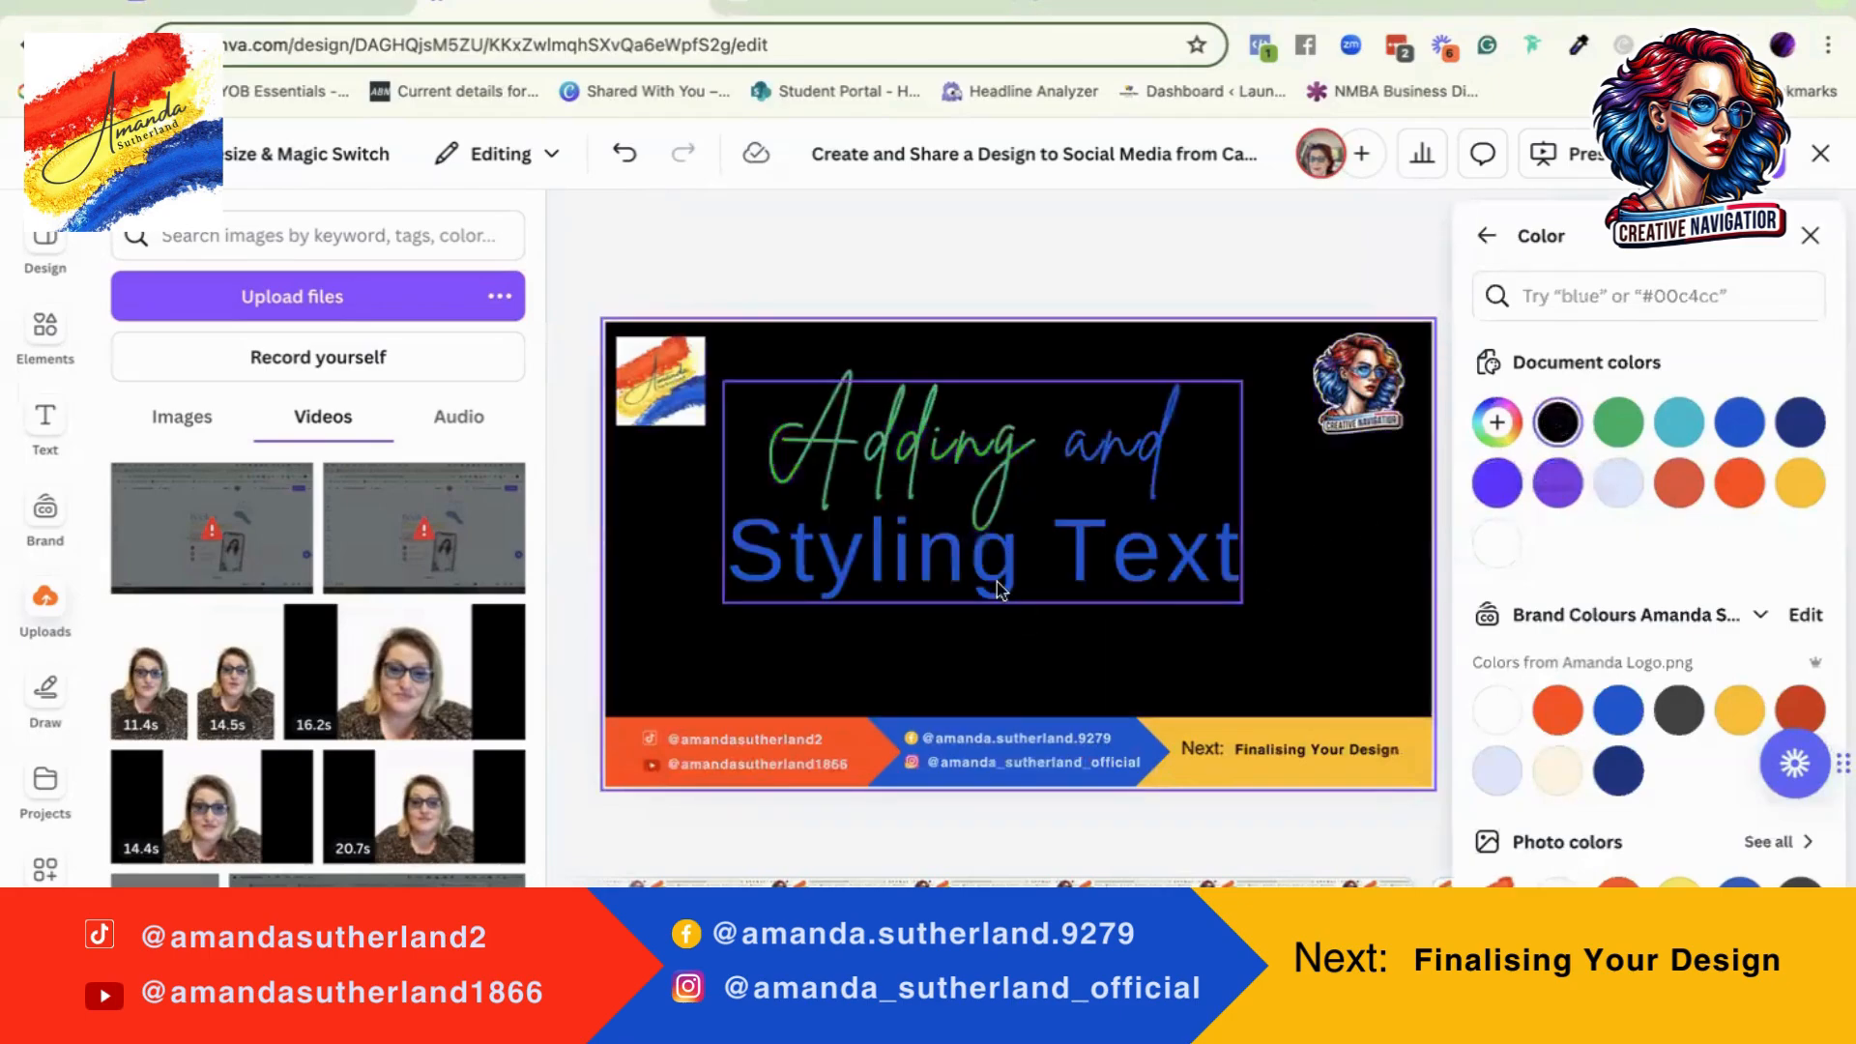
pyautogui.click(1618, 482)
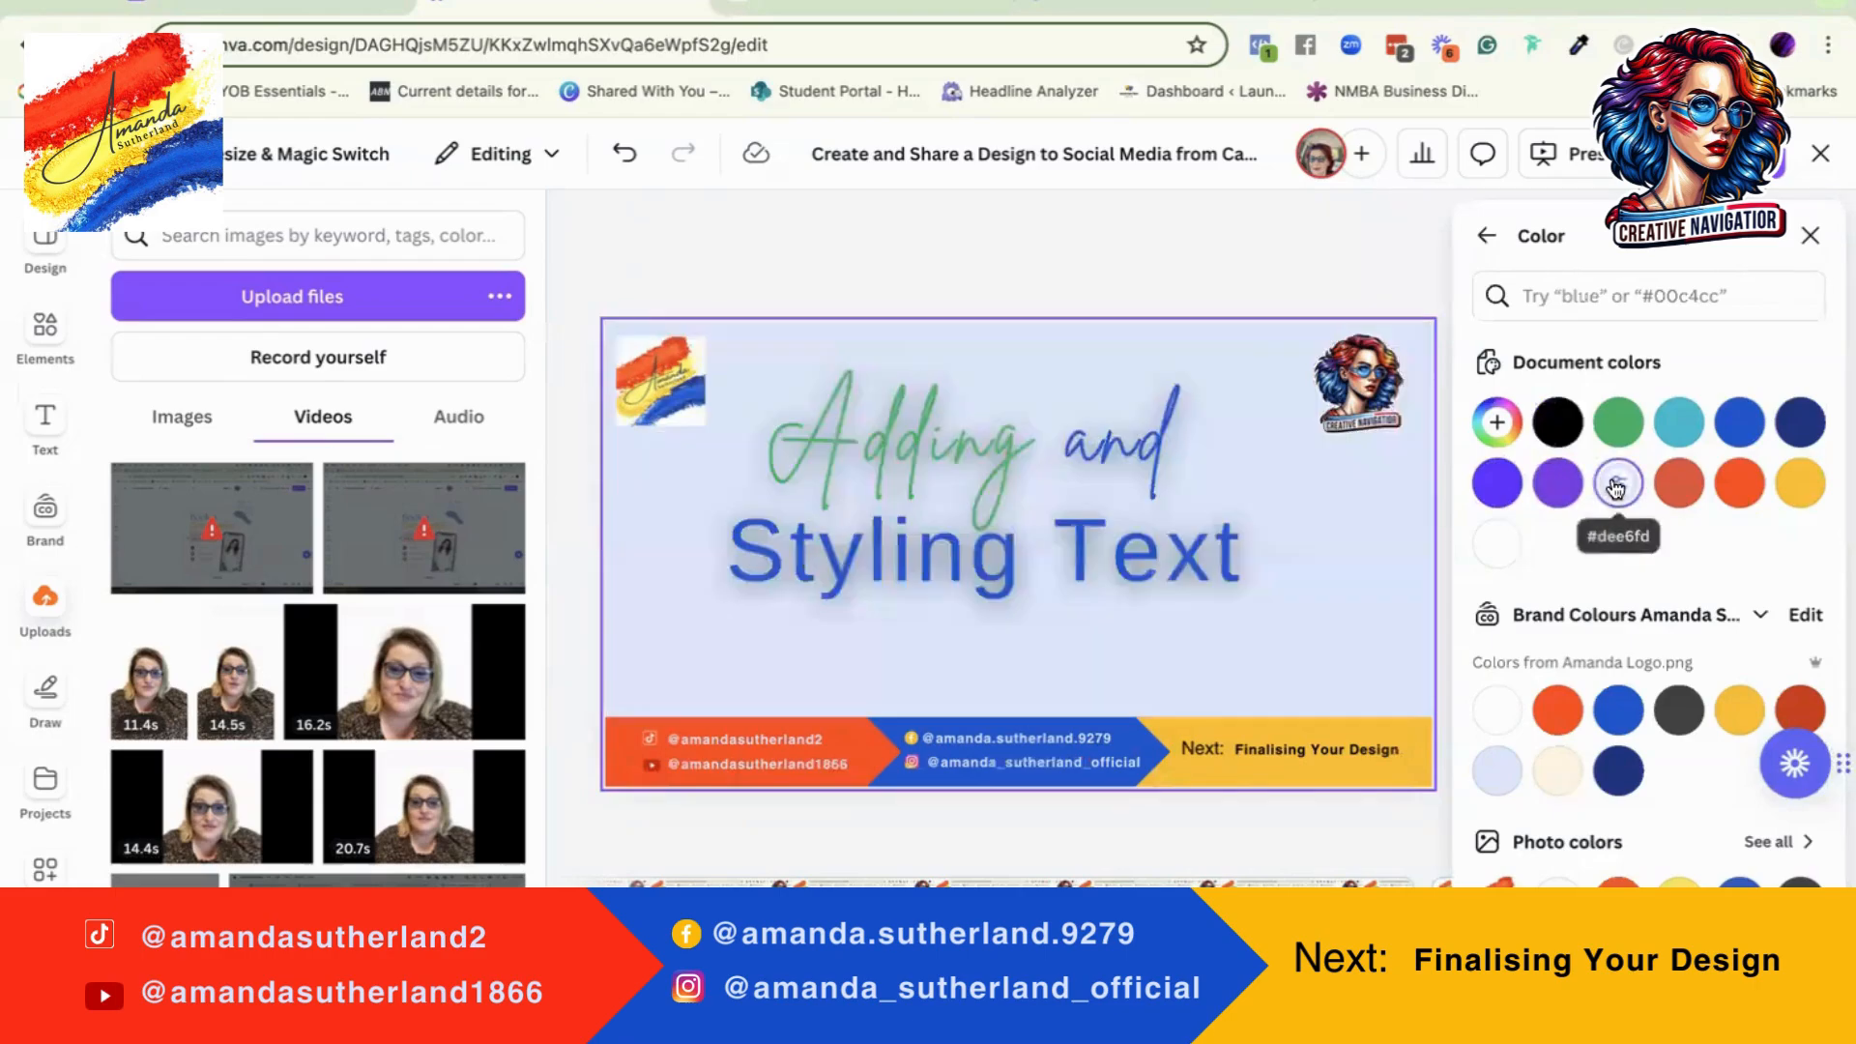
pyautogui.click(1558, 484)
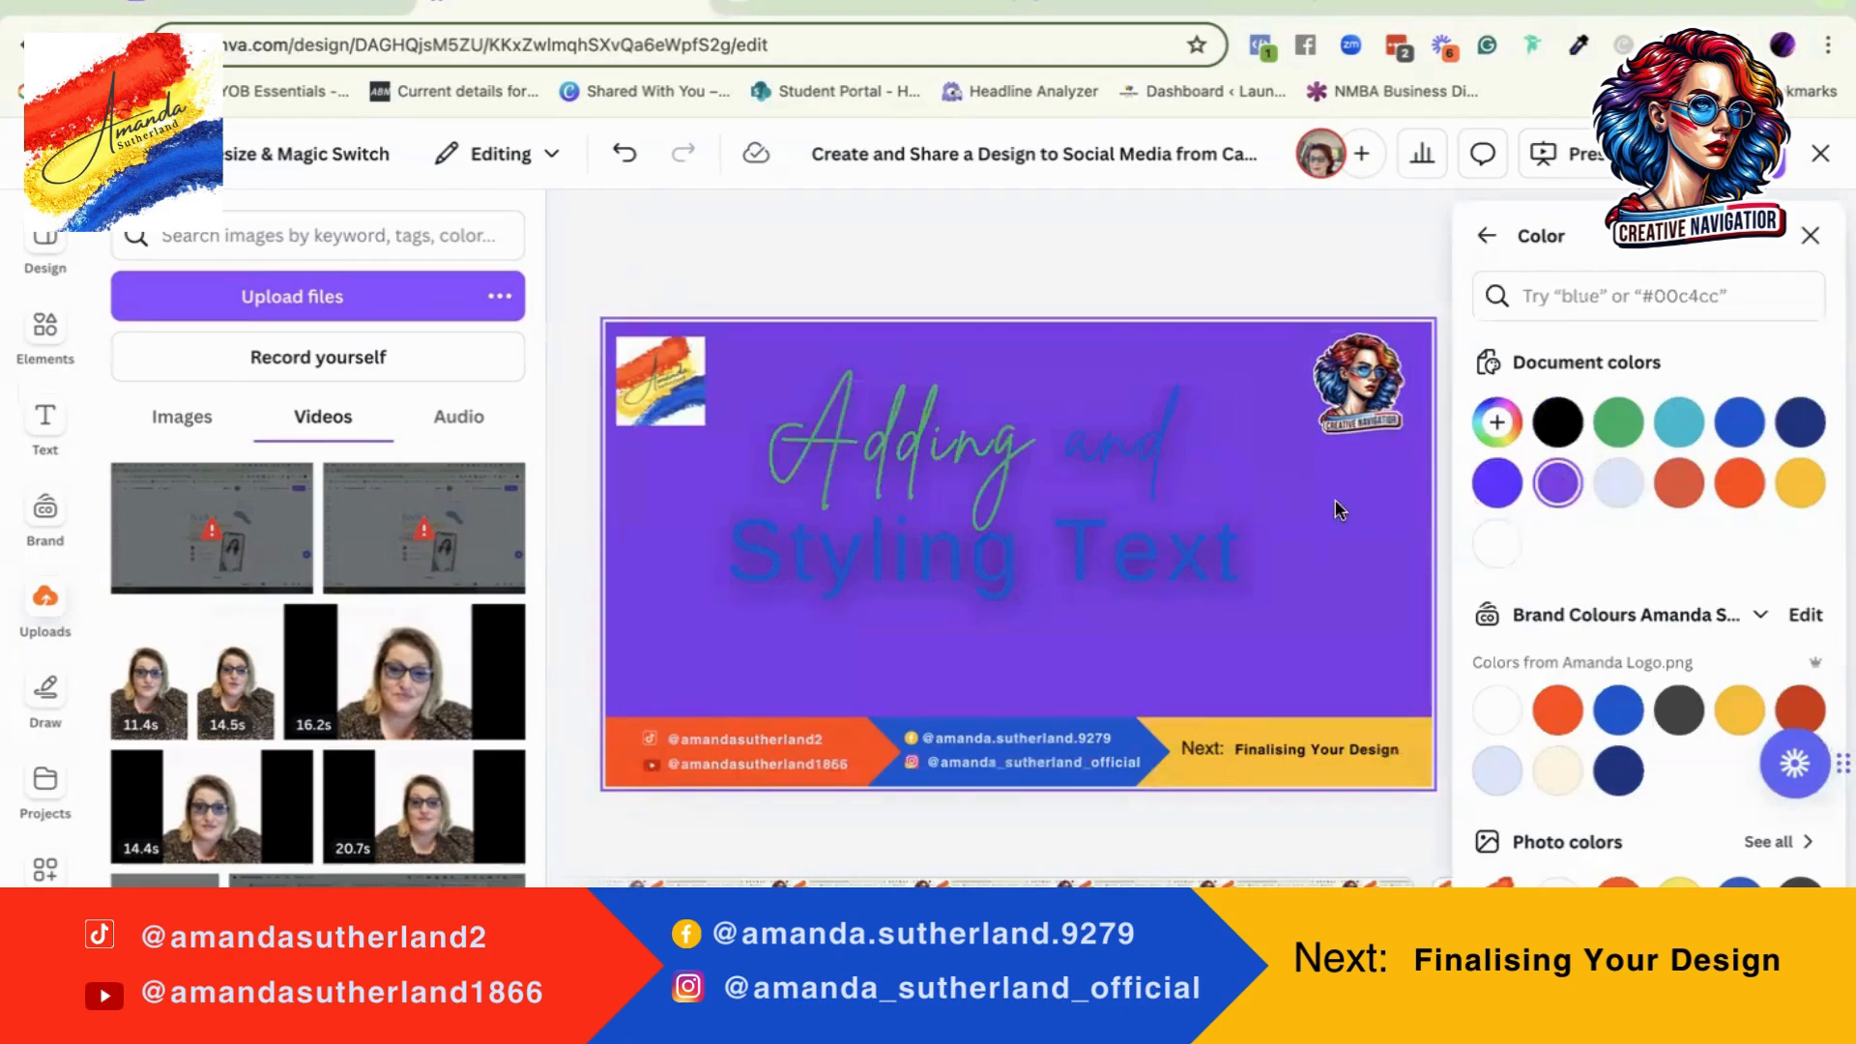
pyautogui.click(1496, 544)
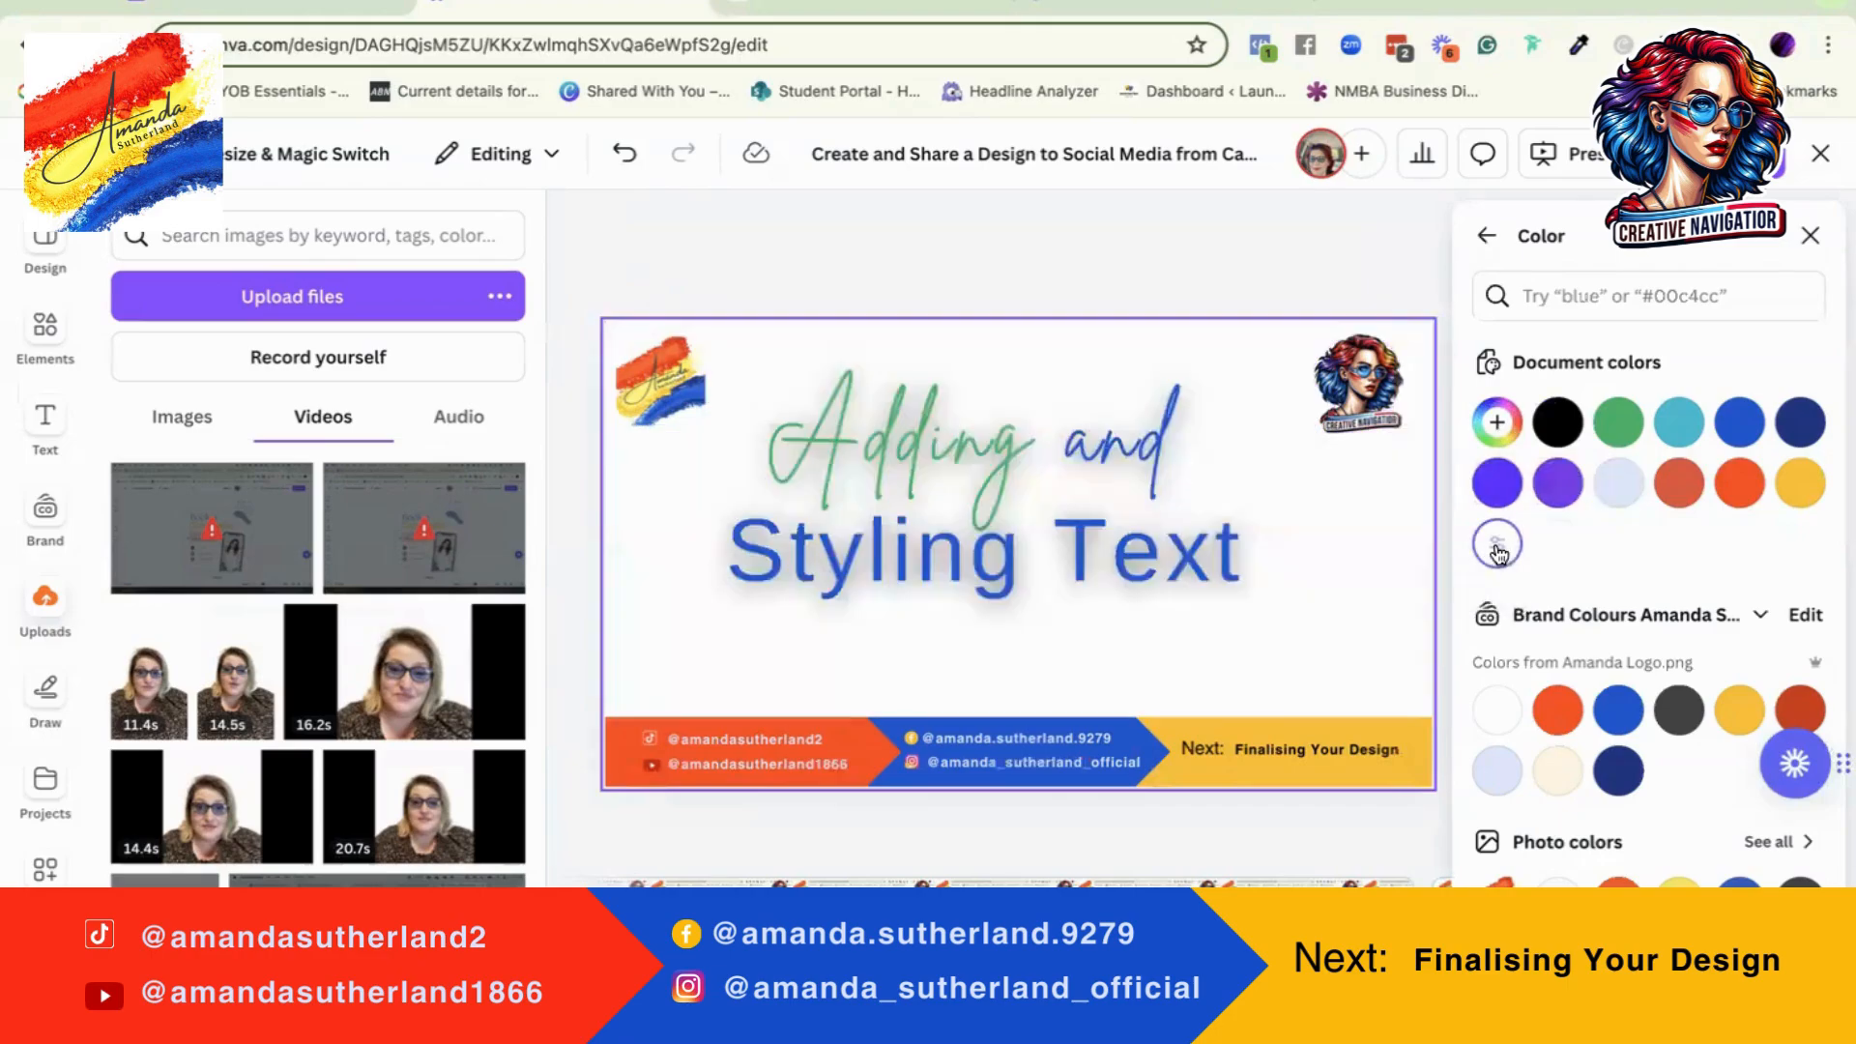
pyautogui.click(1486, 235)
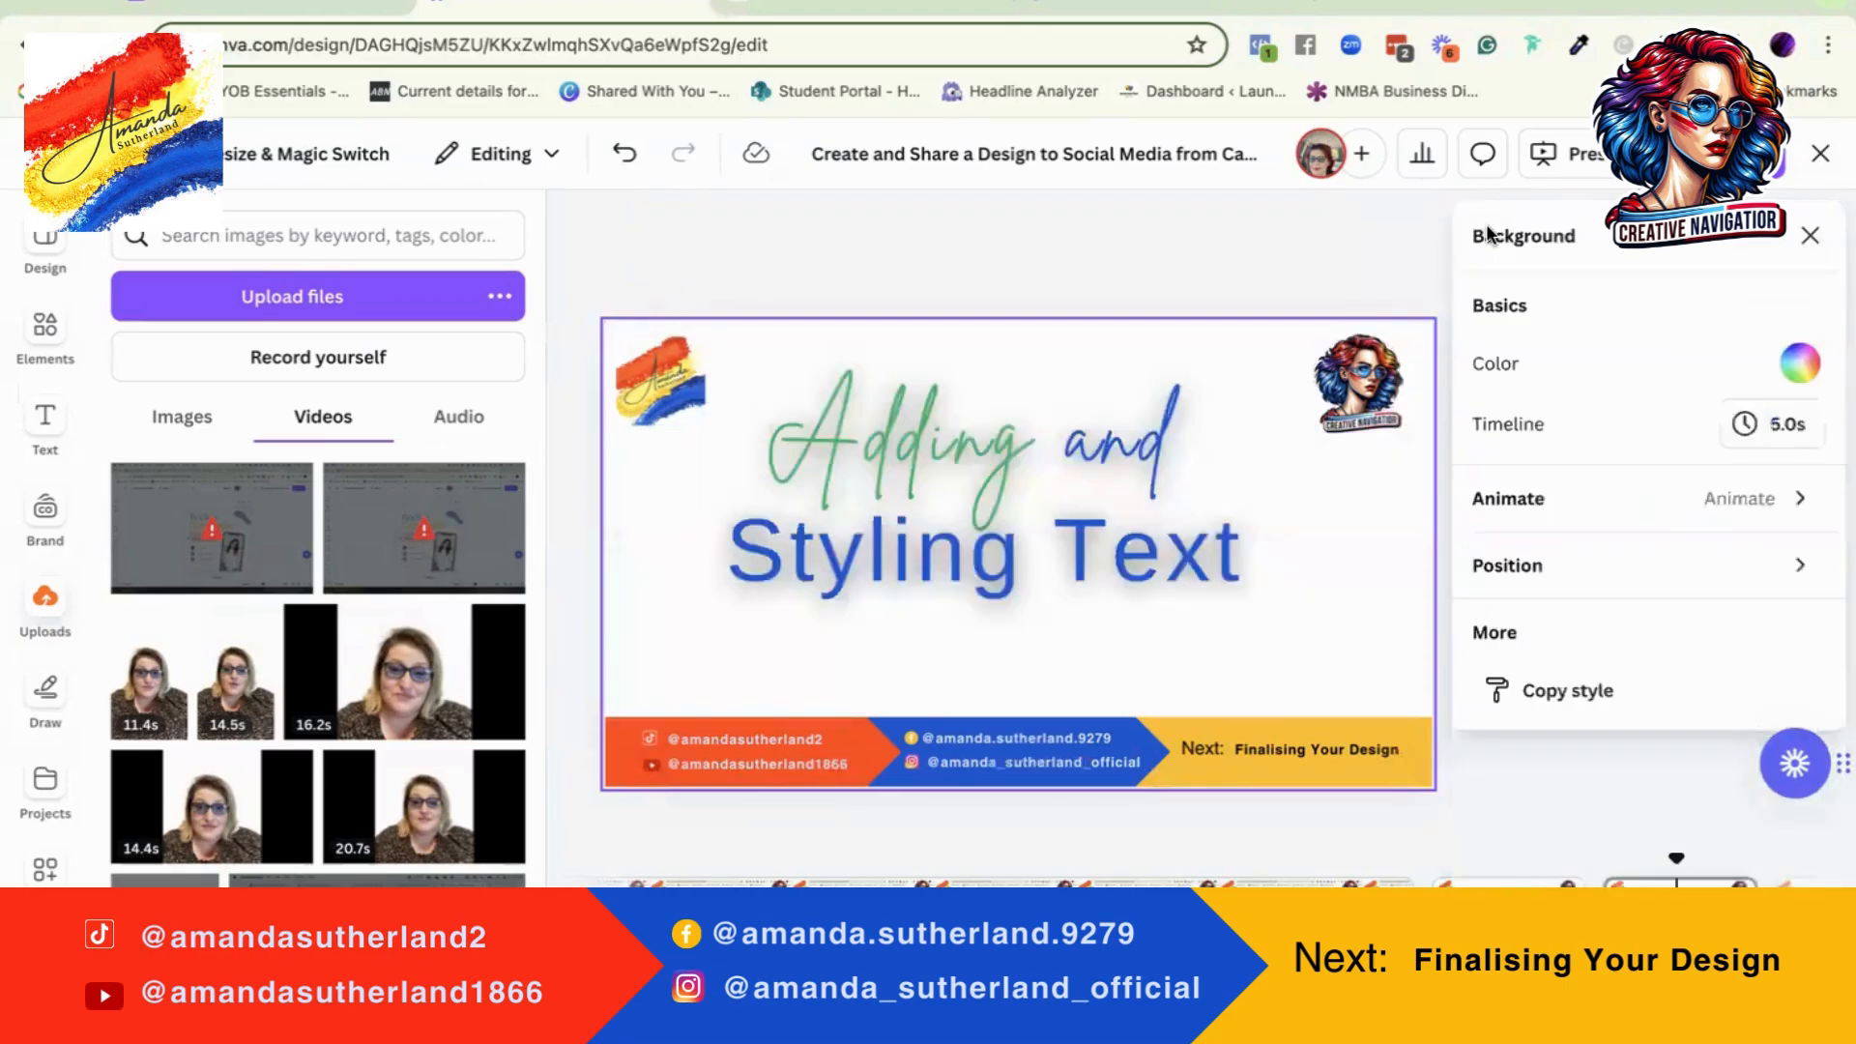
pyautogui.click(1809, 235)
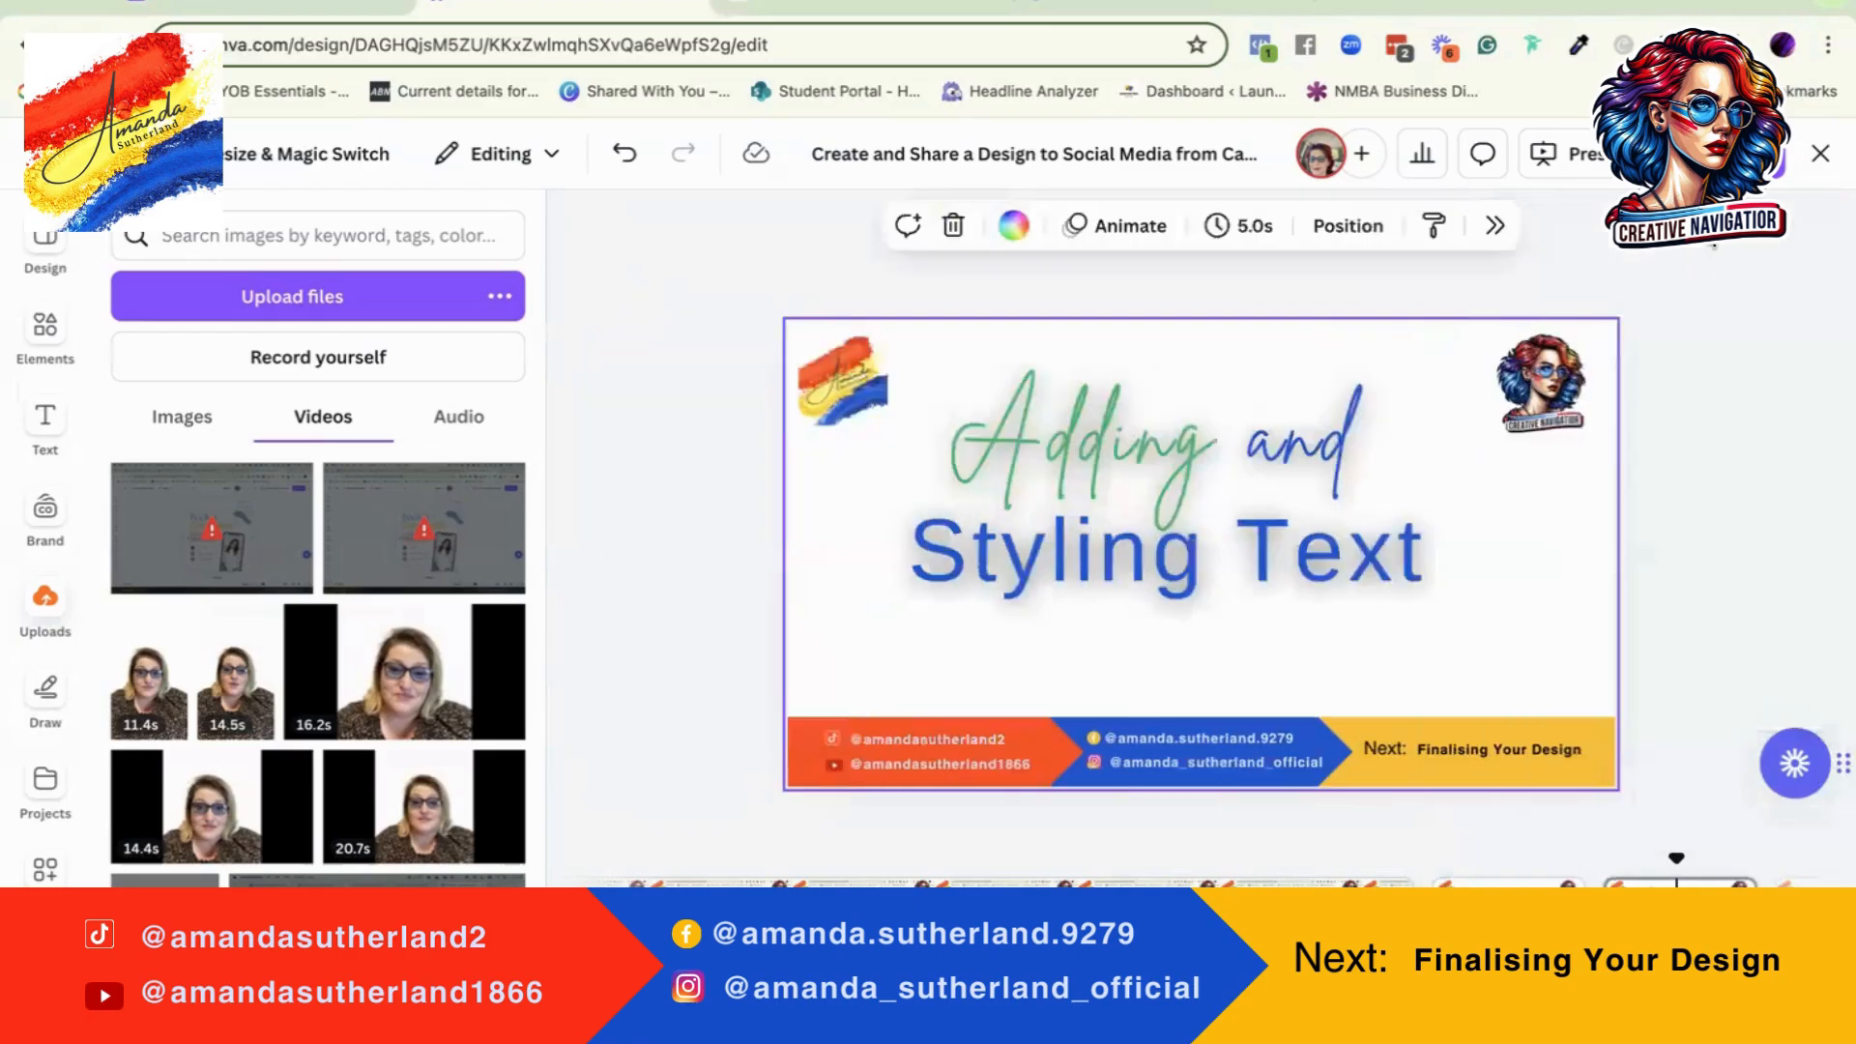
# Step: Look at the animation options available for the whole page
pyautogui.click(1510, 221)
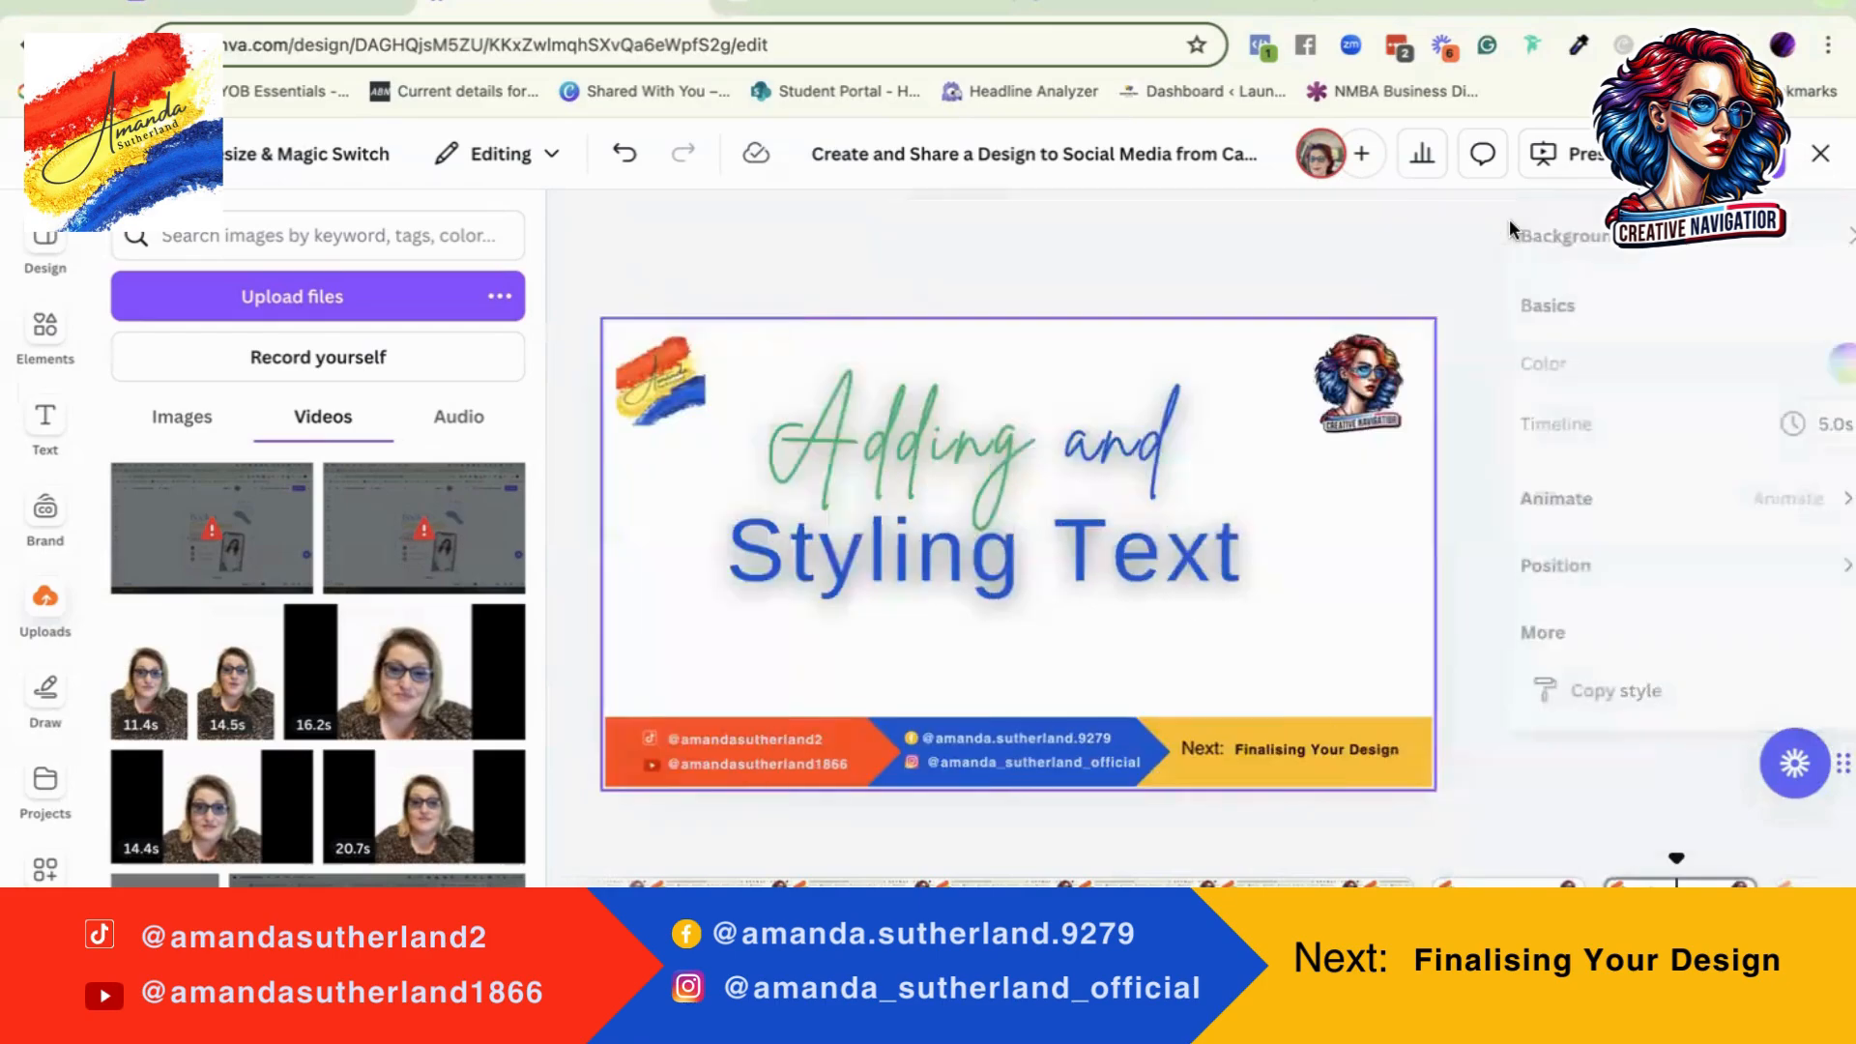
pyautogui.click(1742, 485)
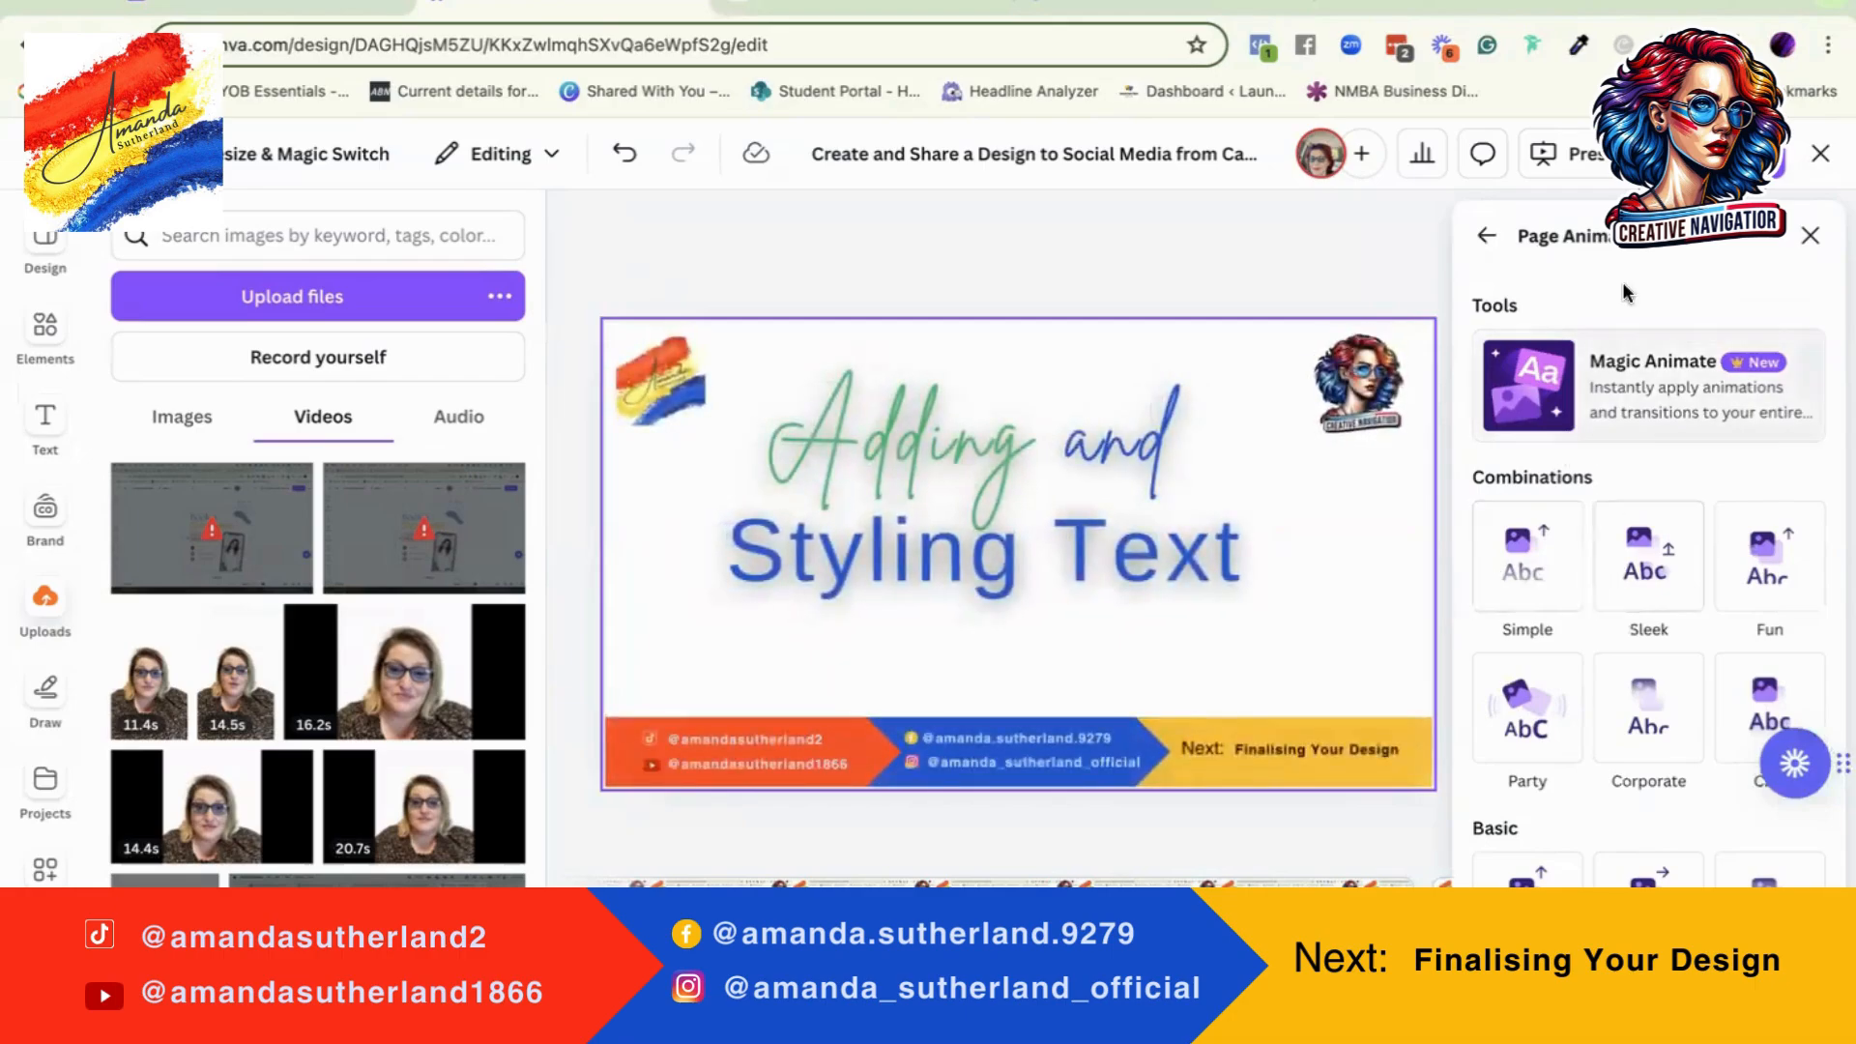
pyautogui.click(1489, 237)
# Step: Apply the Typewriter writing animation to the "Adding and Styling Text" heading
pyautogui.click(1037, 485)
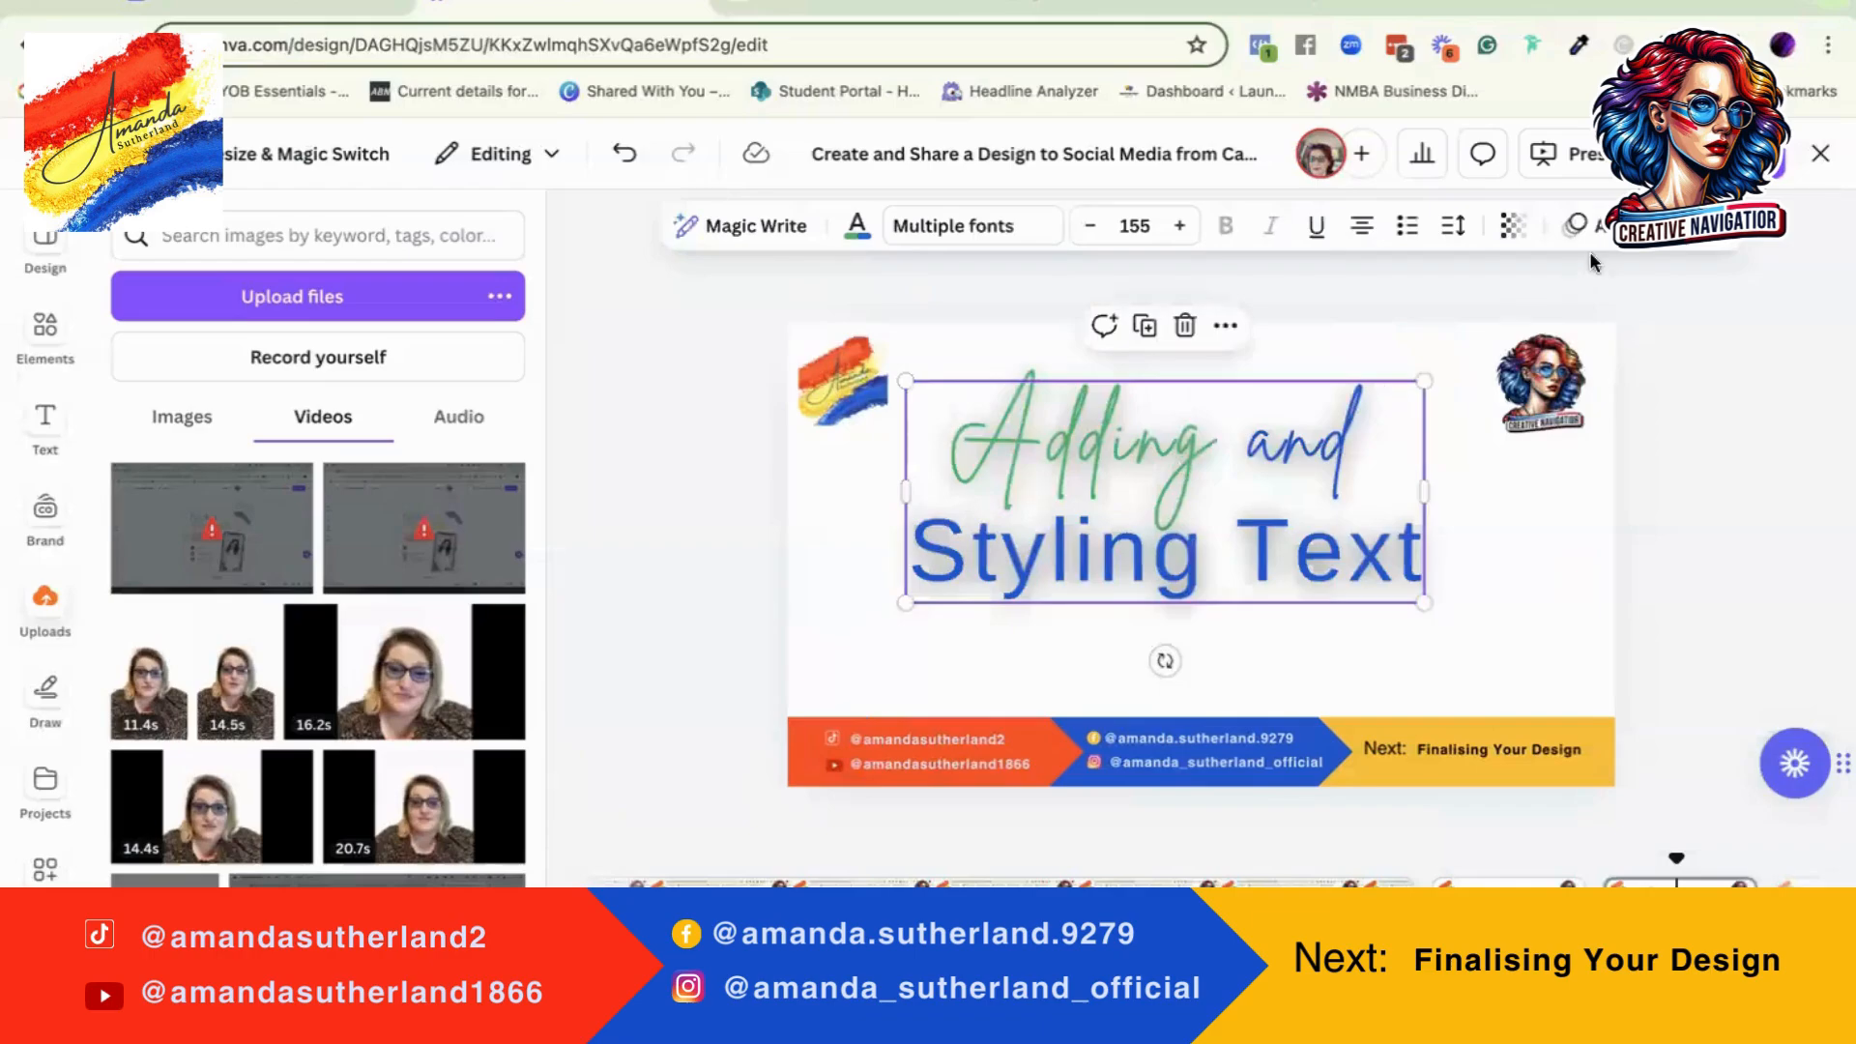
pyautogui.click(1585, 225)
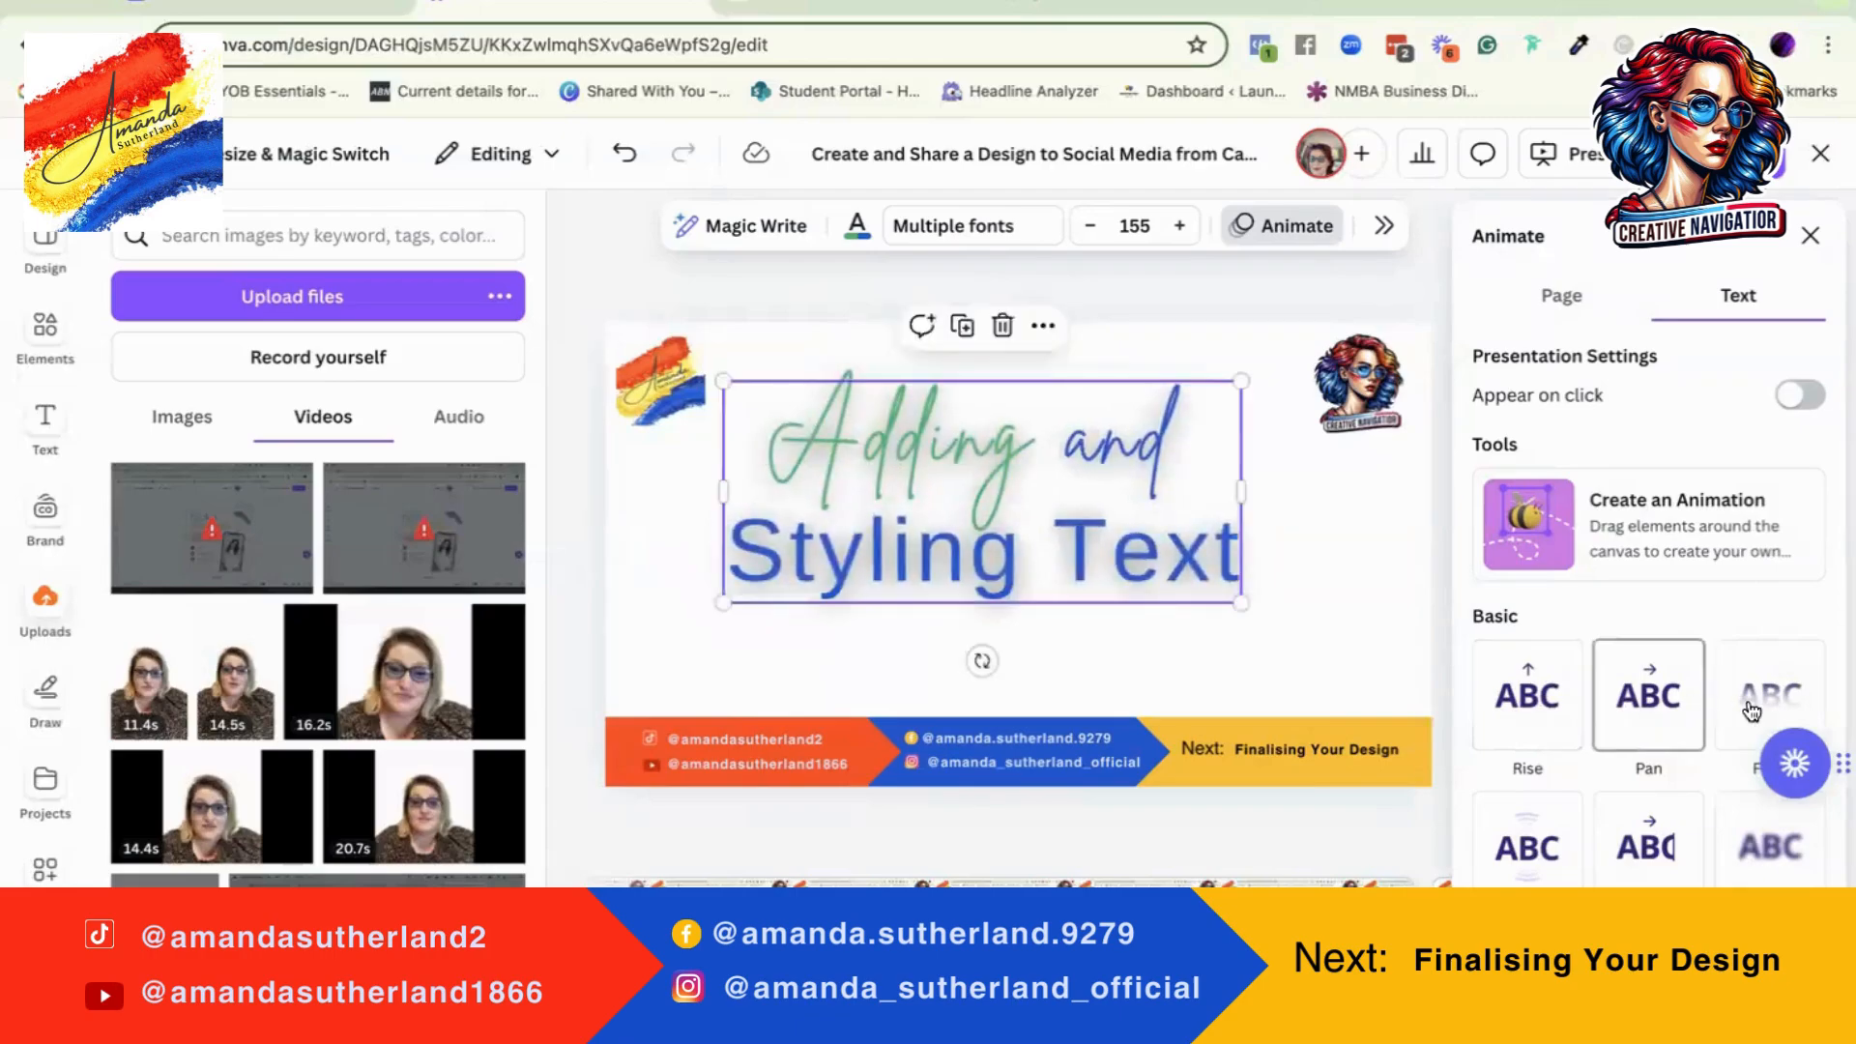
pyautogui.scroll(-5, 1769, 715)
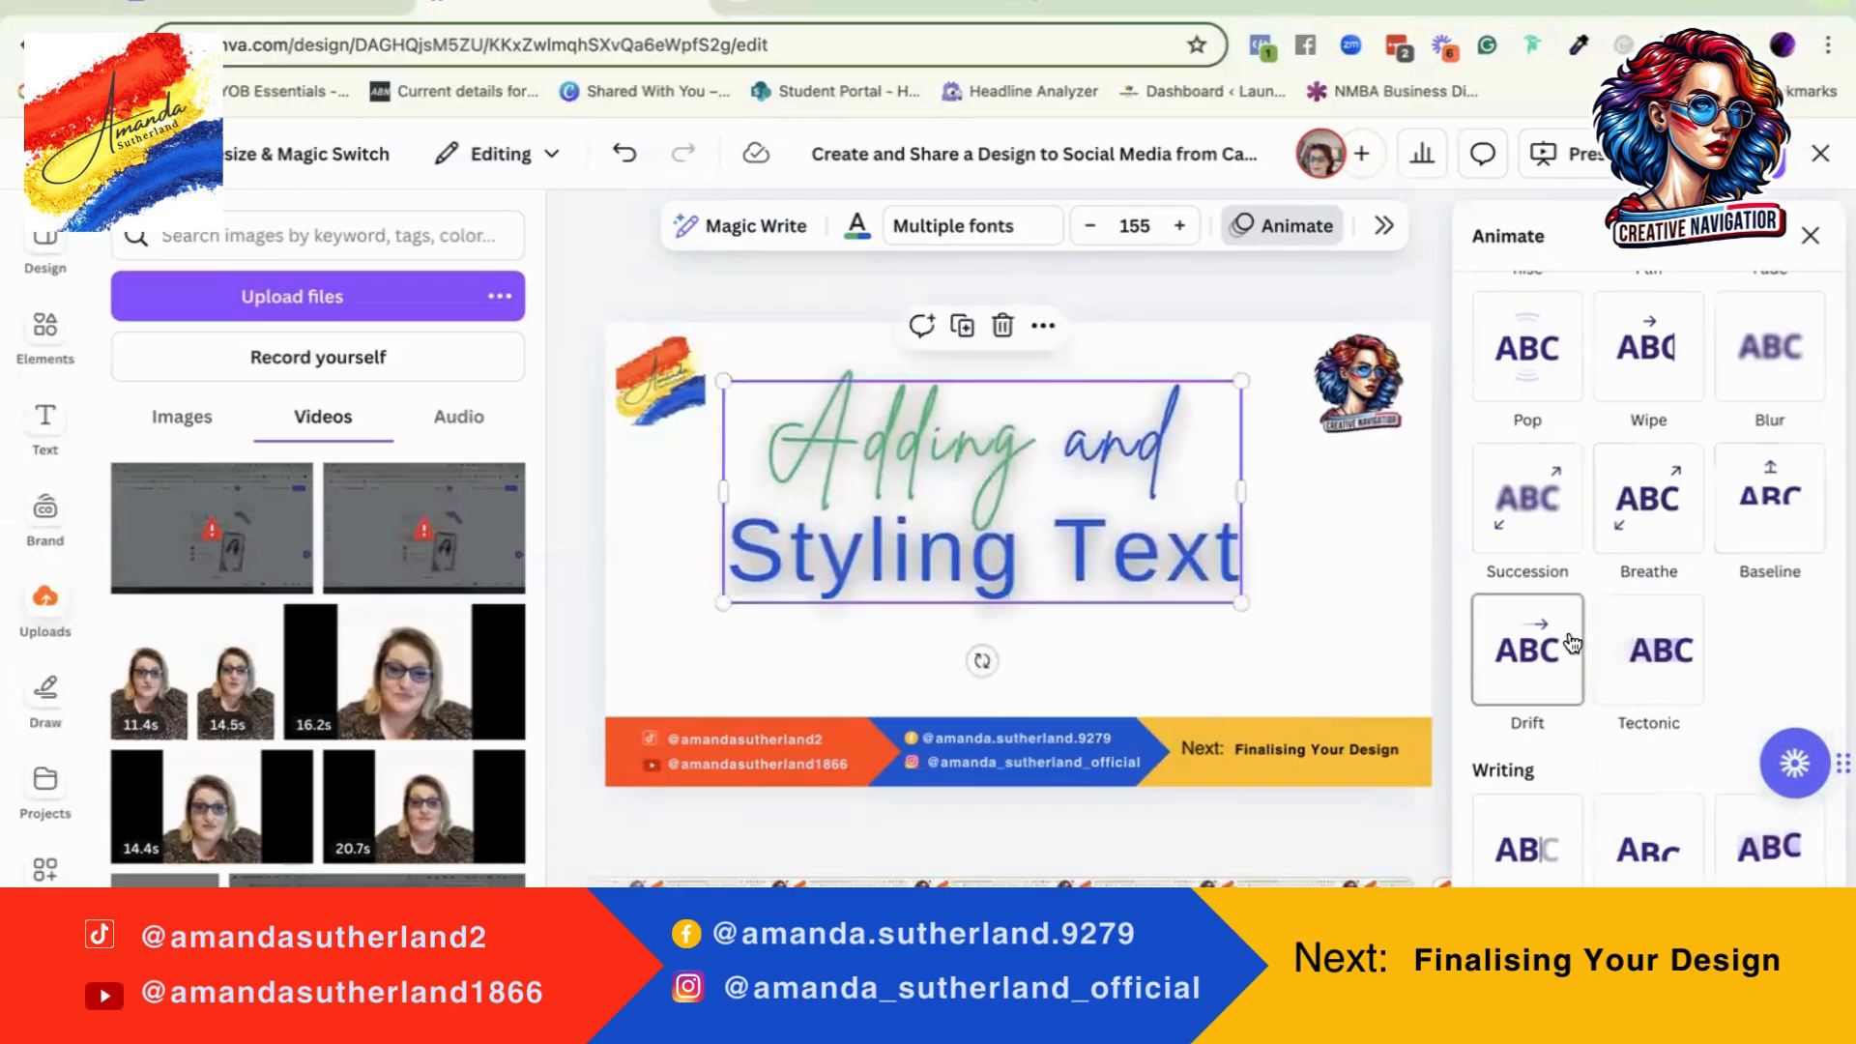
pyautogui.scroll(-1, 1643, 628)
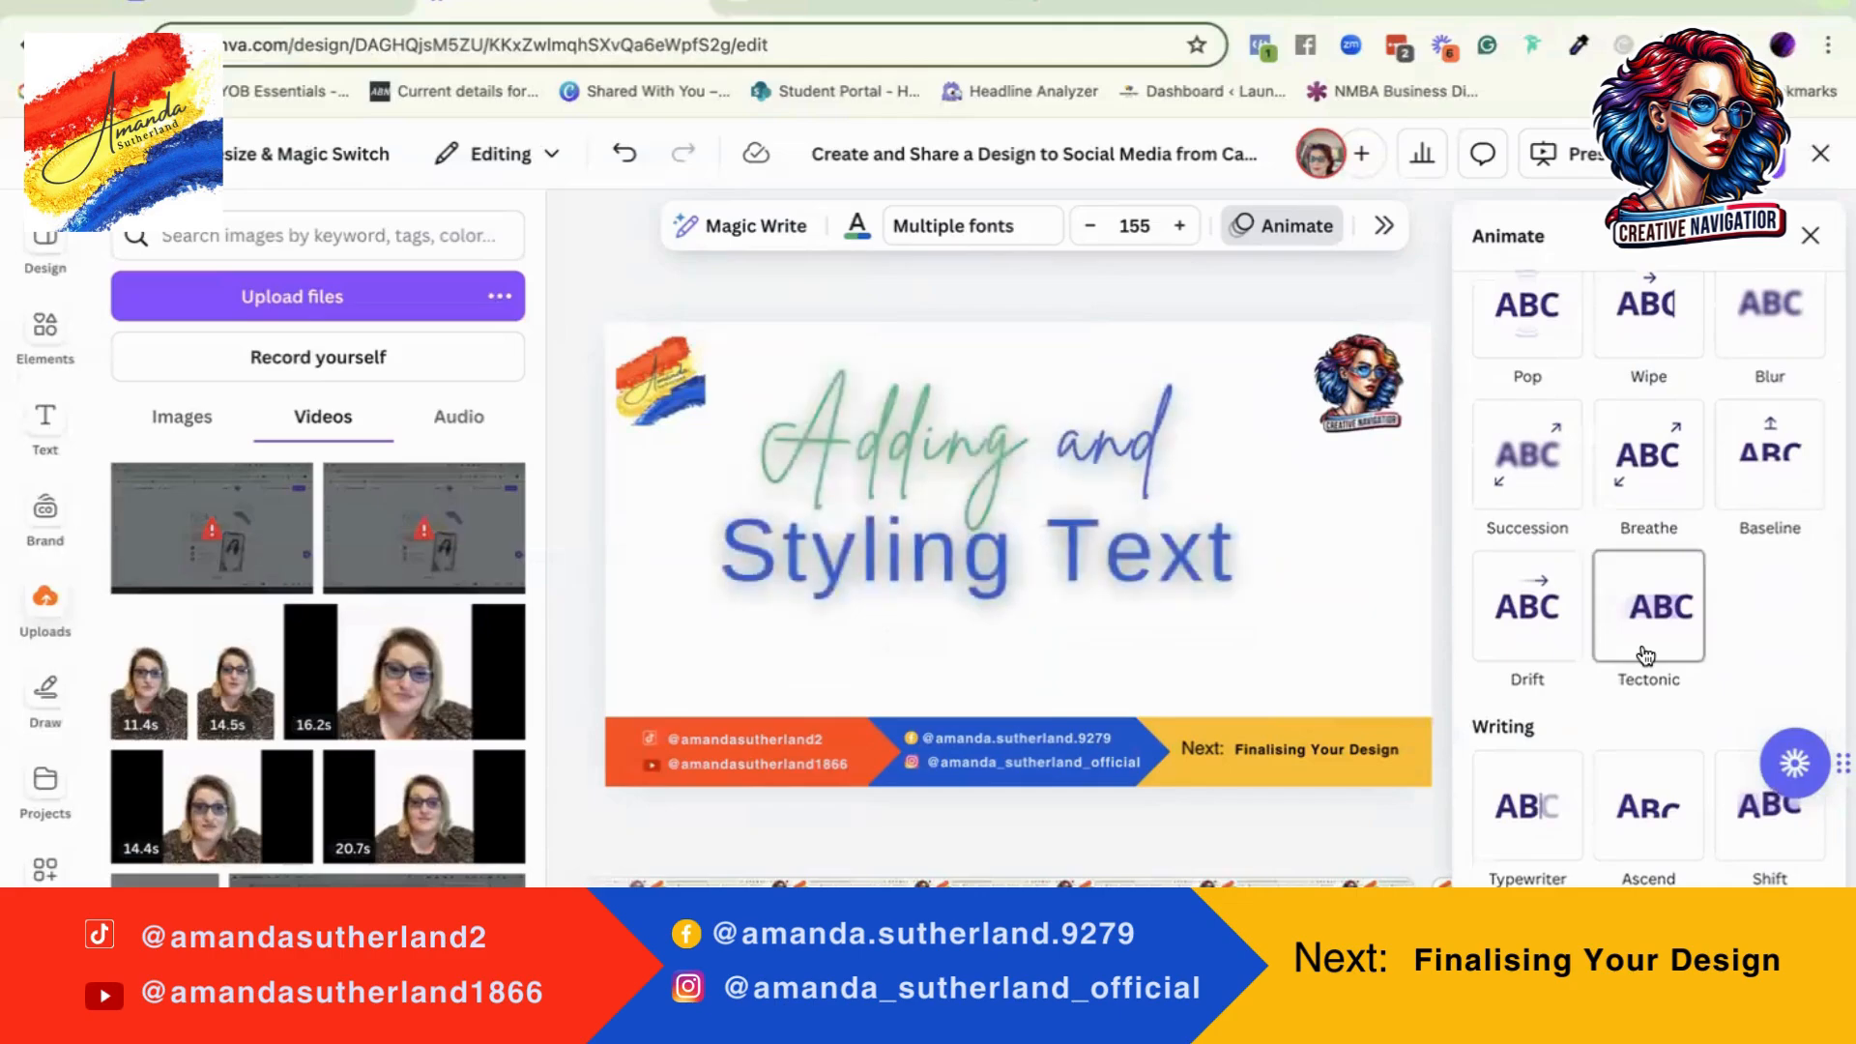
pyautogui.scroll(-1, 1643, 676)
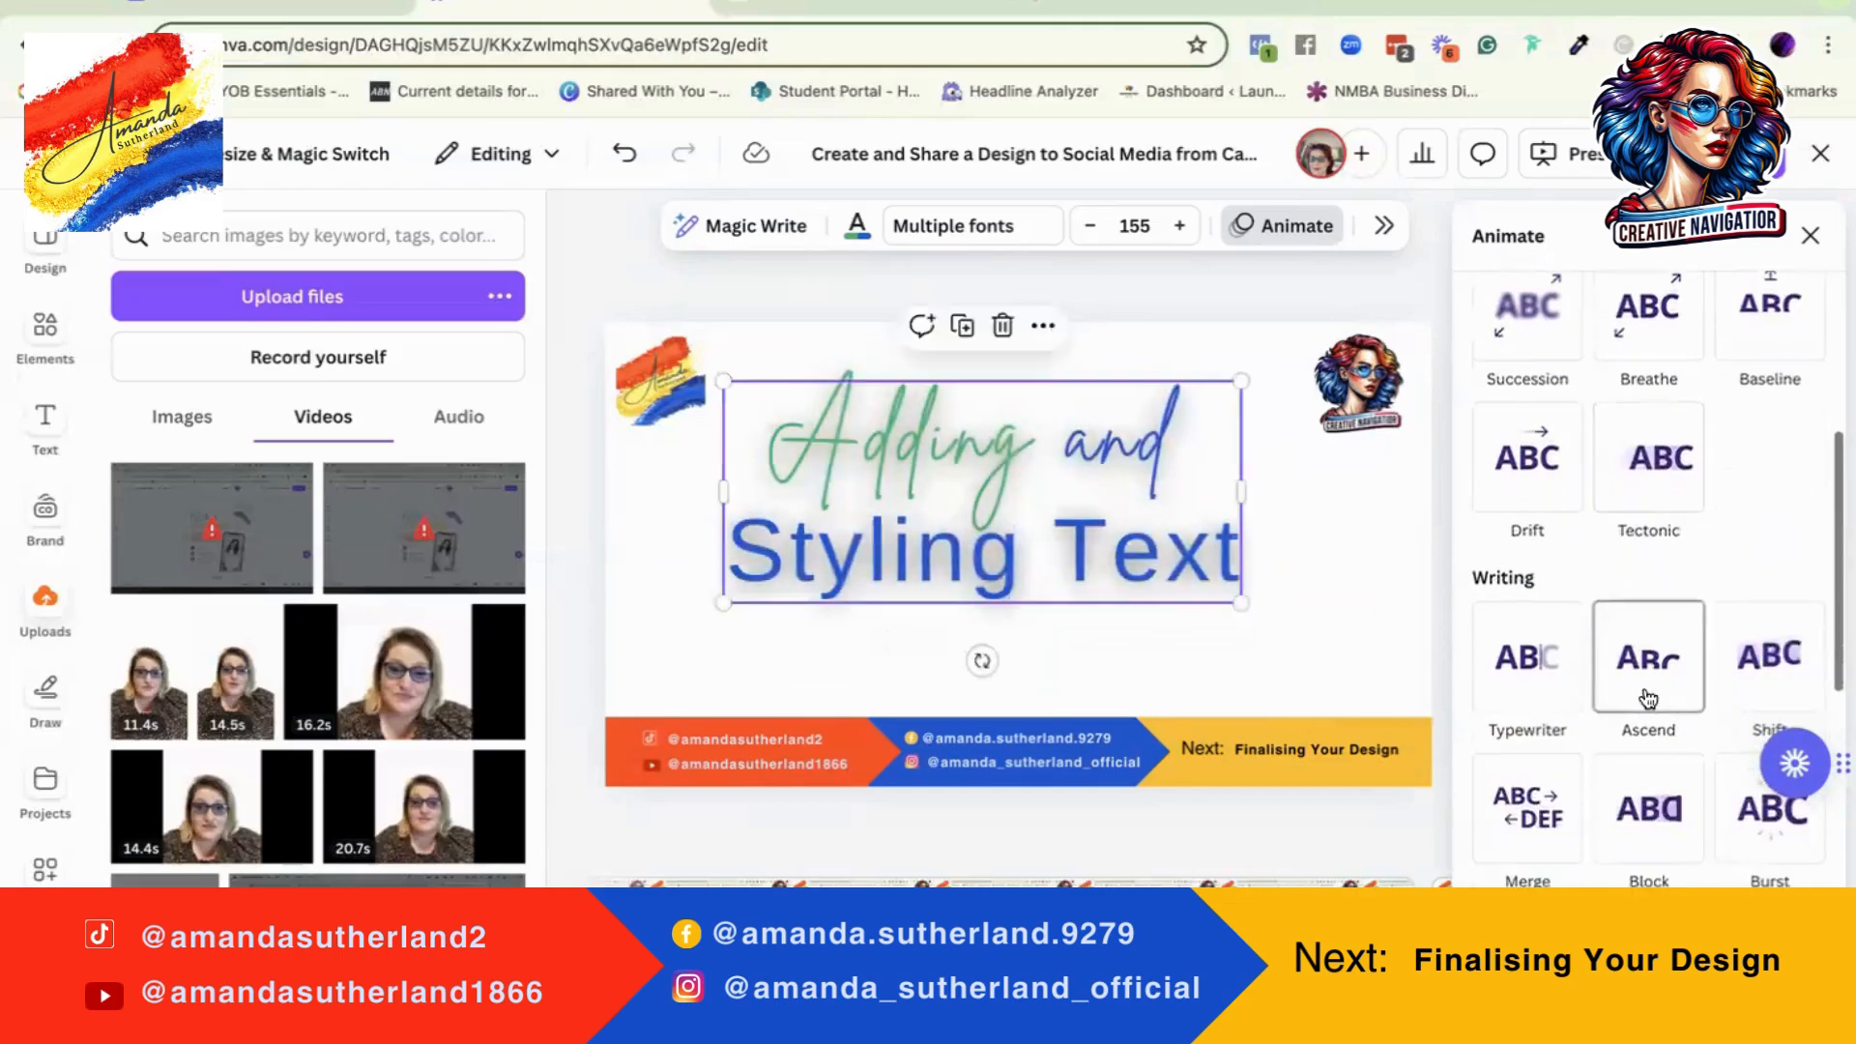
pyautogui.click(1527, 682)
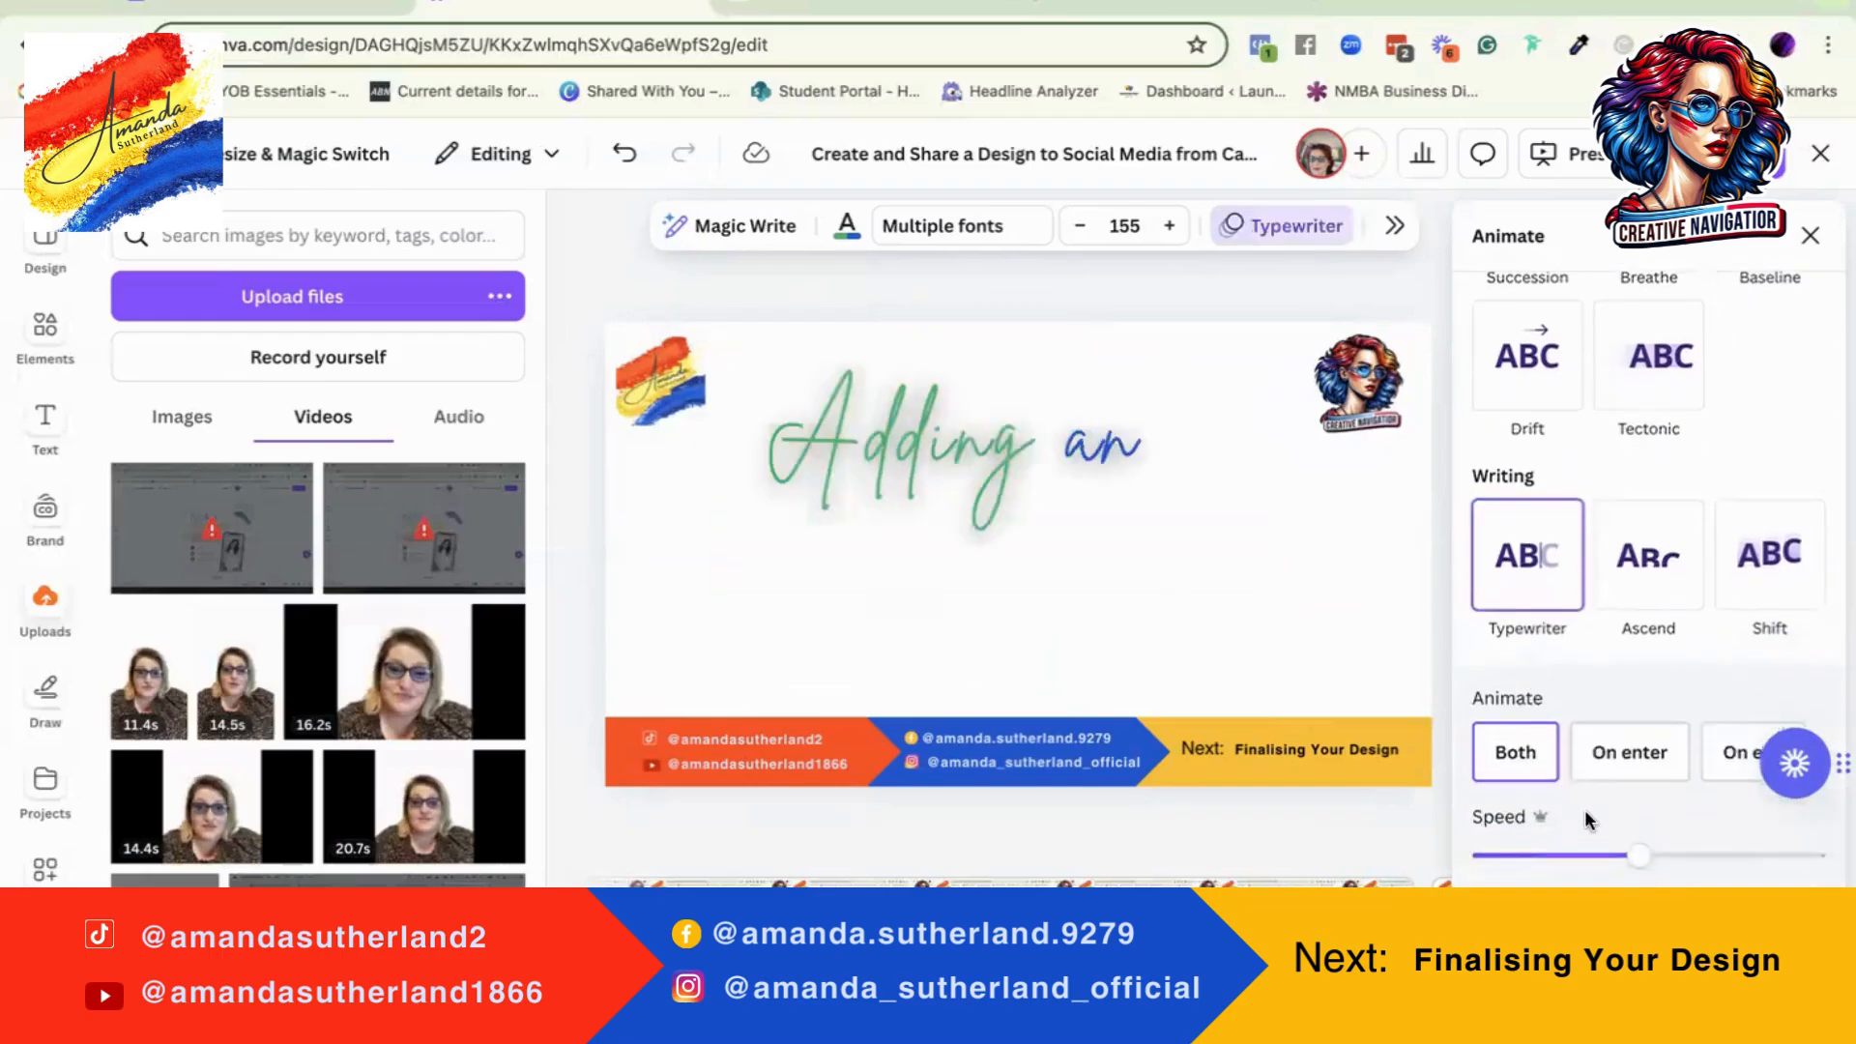
# Step: Compare the Typewriter animation's timing options, settle on On enter, and slow the animation speed considerably
pyautogui.click(1517, 758)
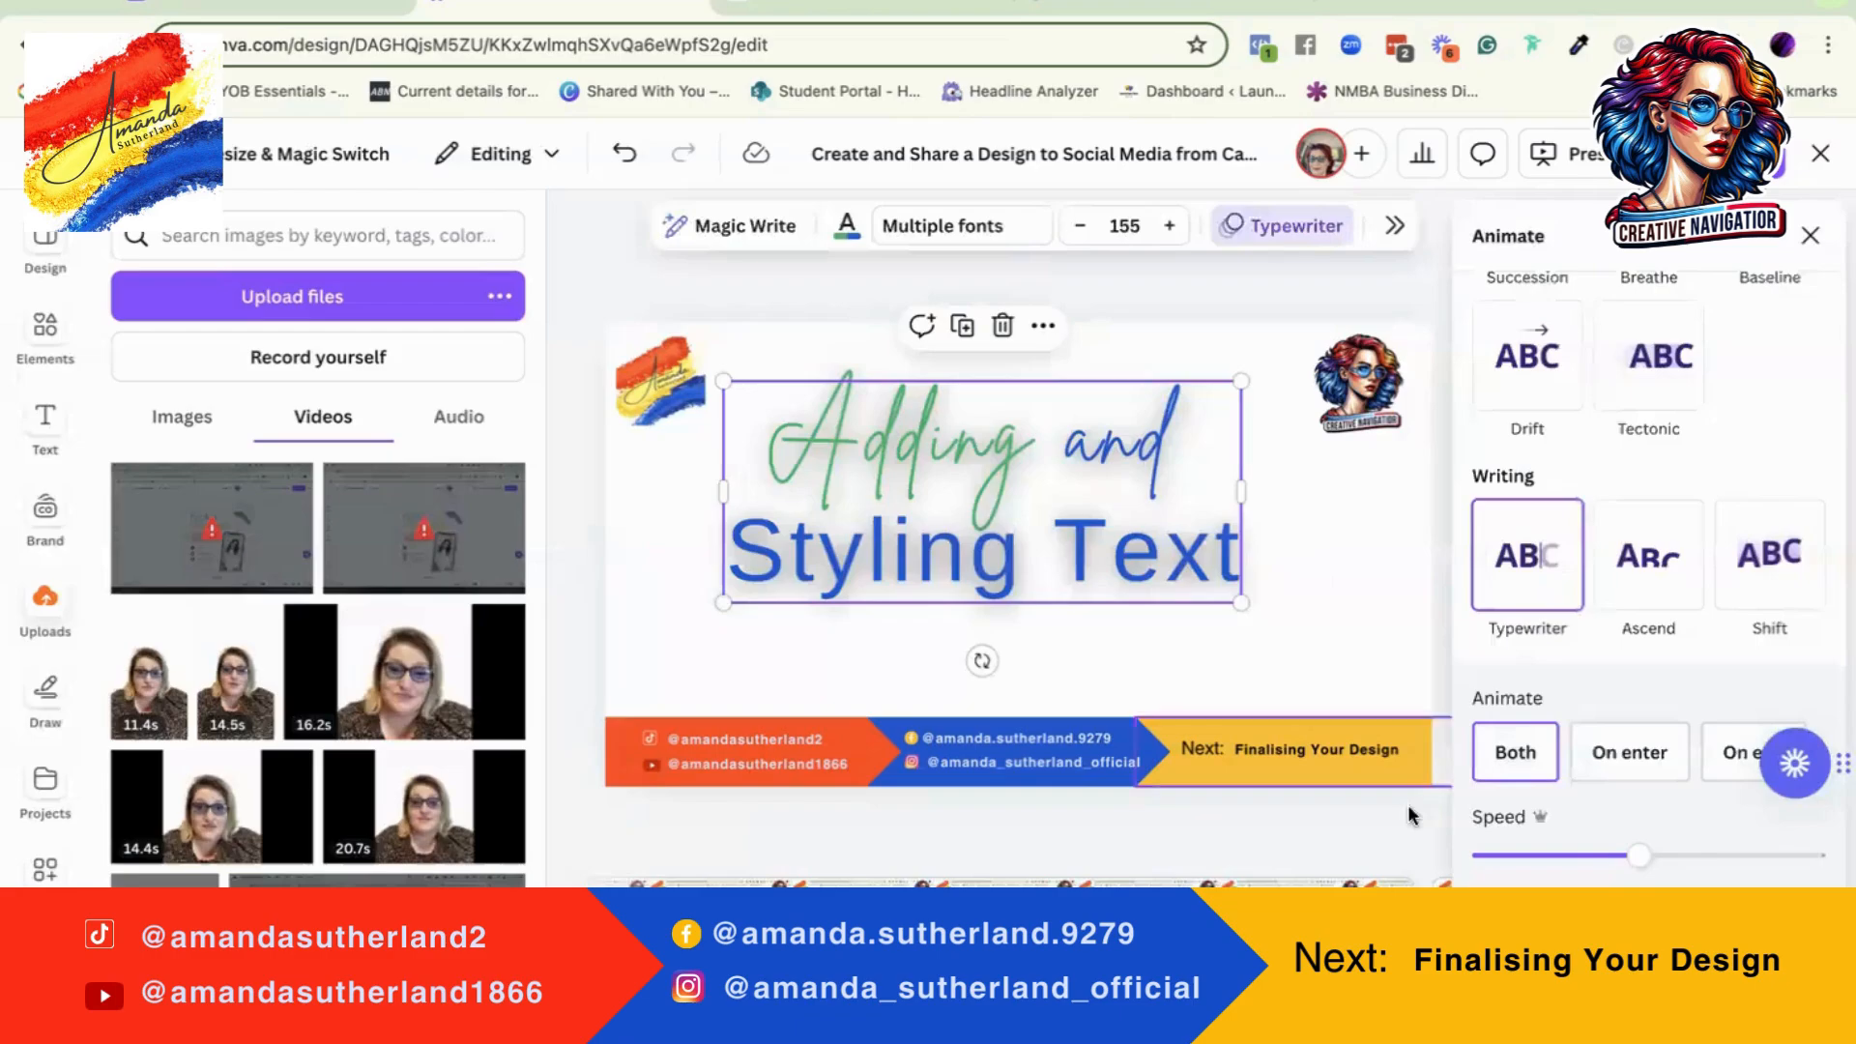
pyautogui.click(1648, 769)
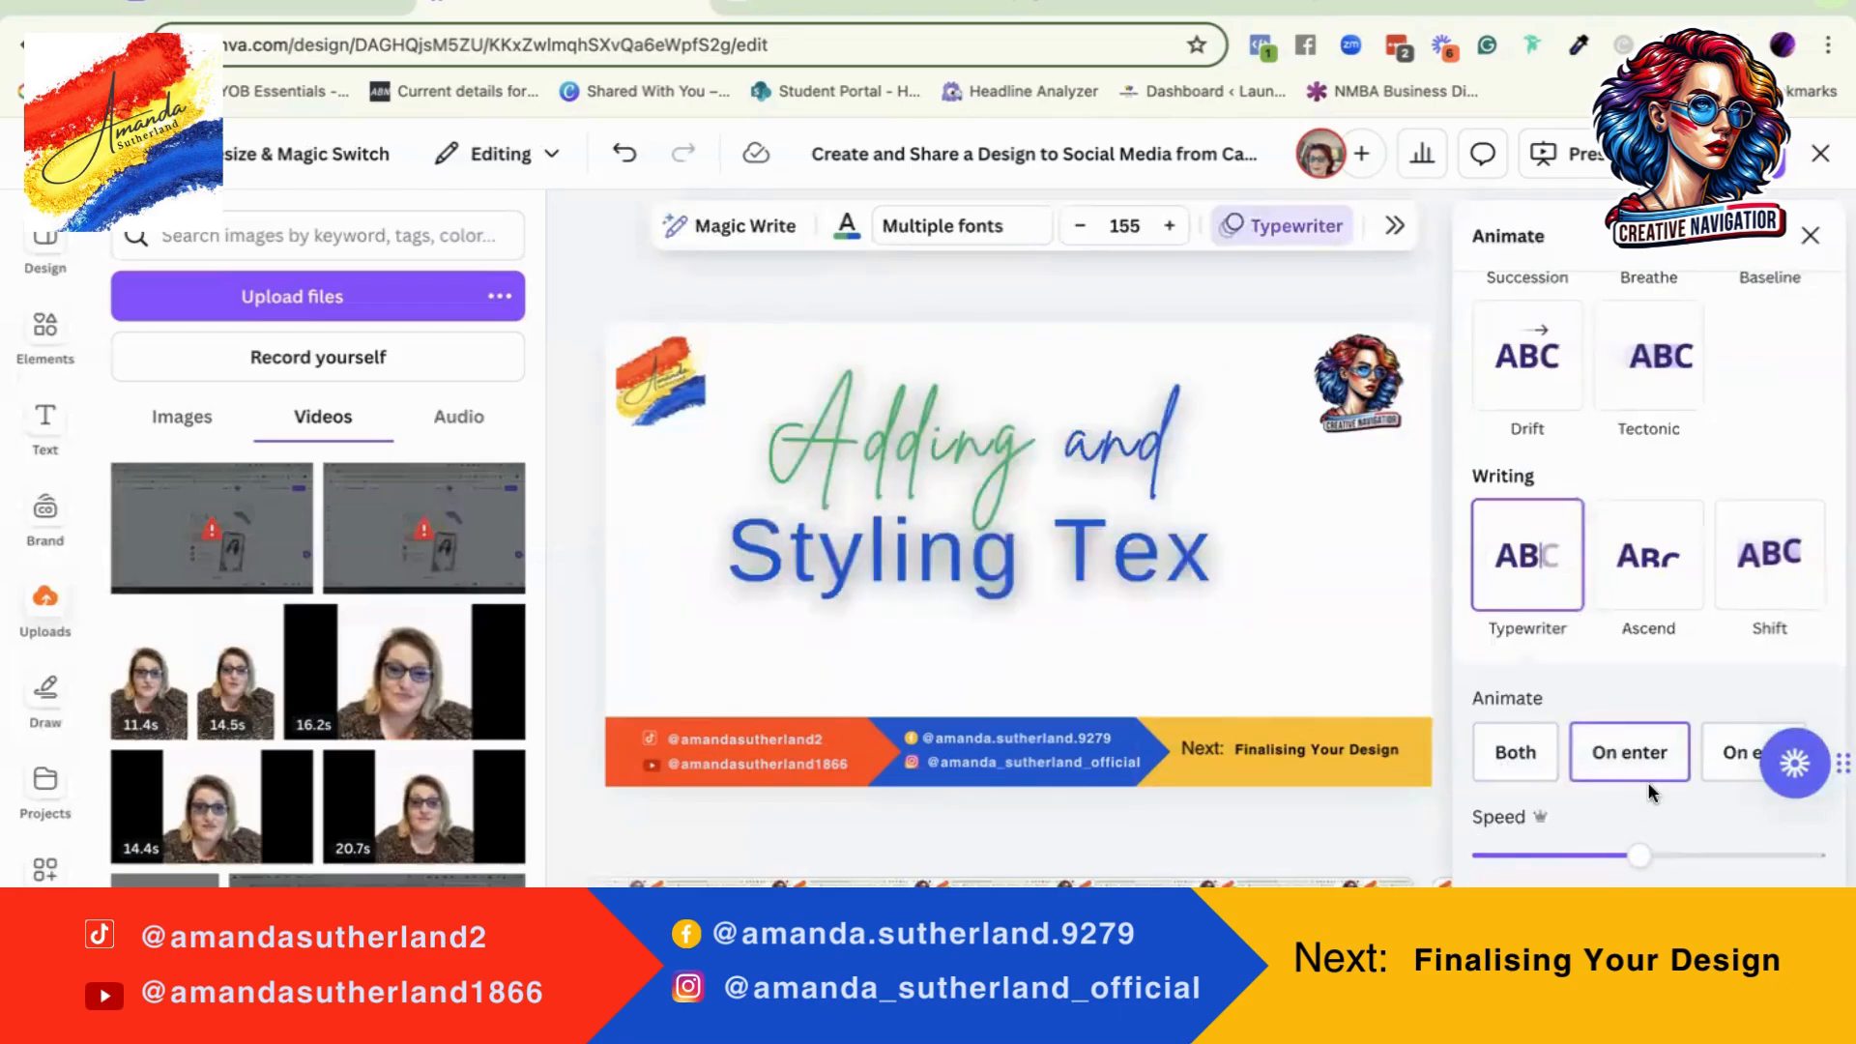
pyautogui.click(1726, 755)
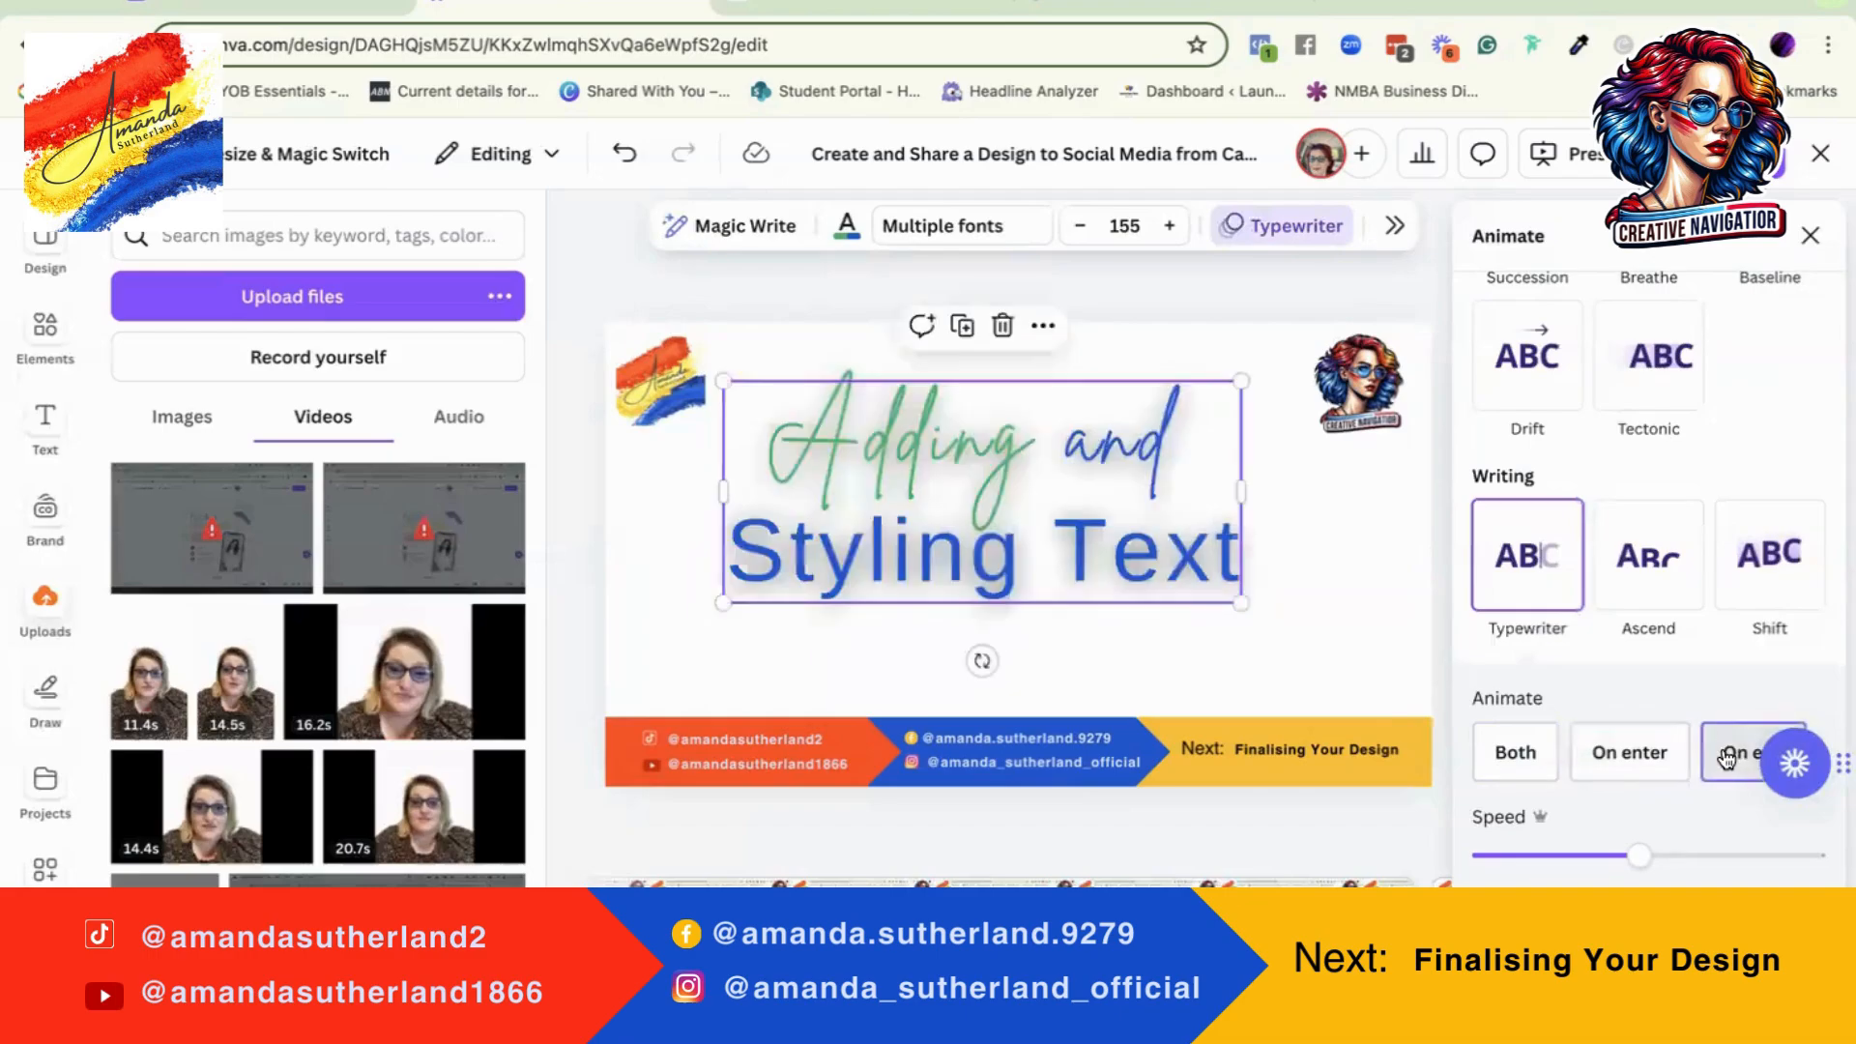
pyautogui.click(1530, 764)
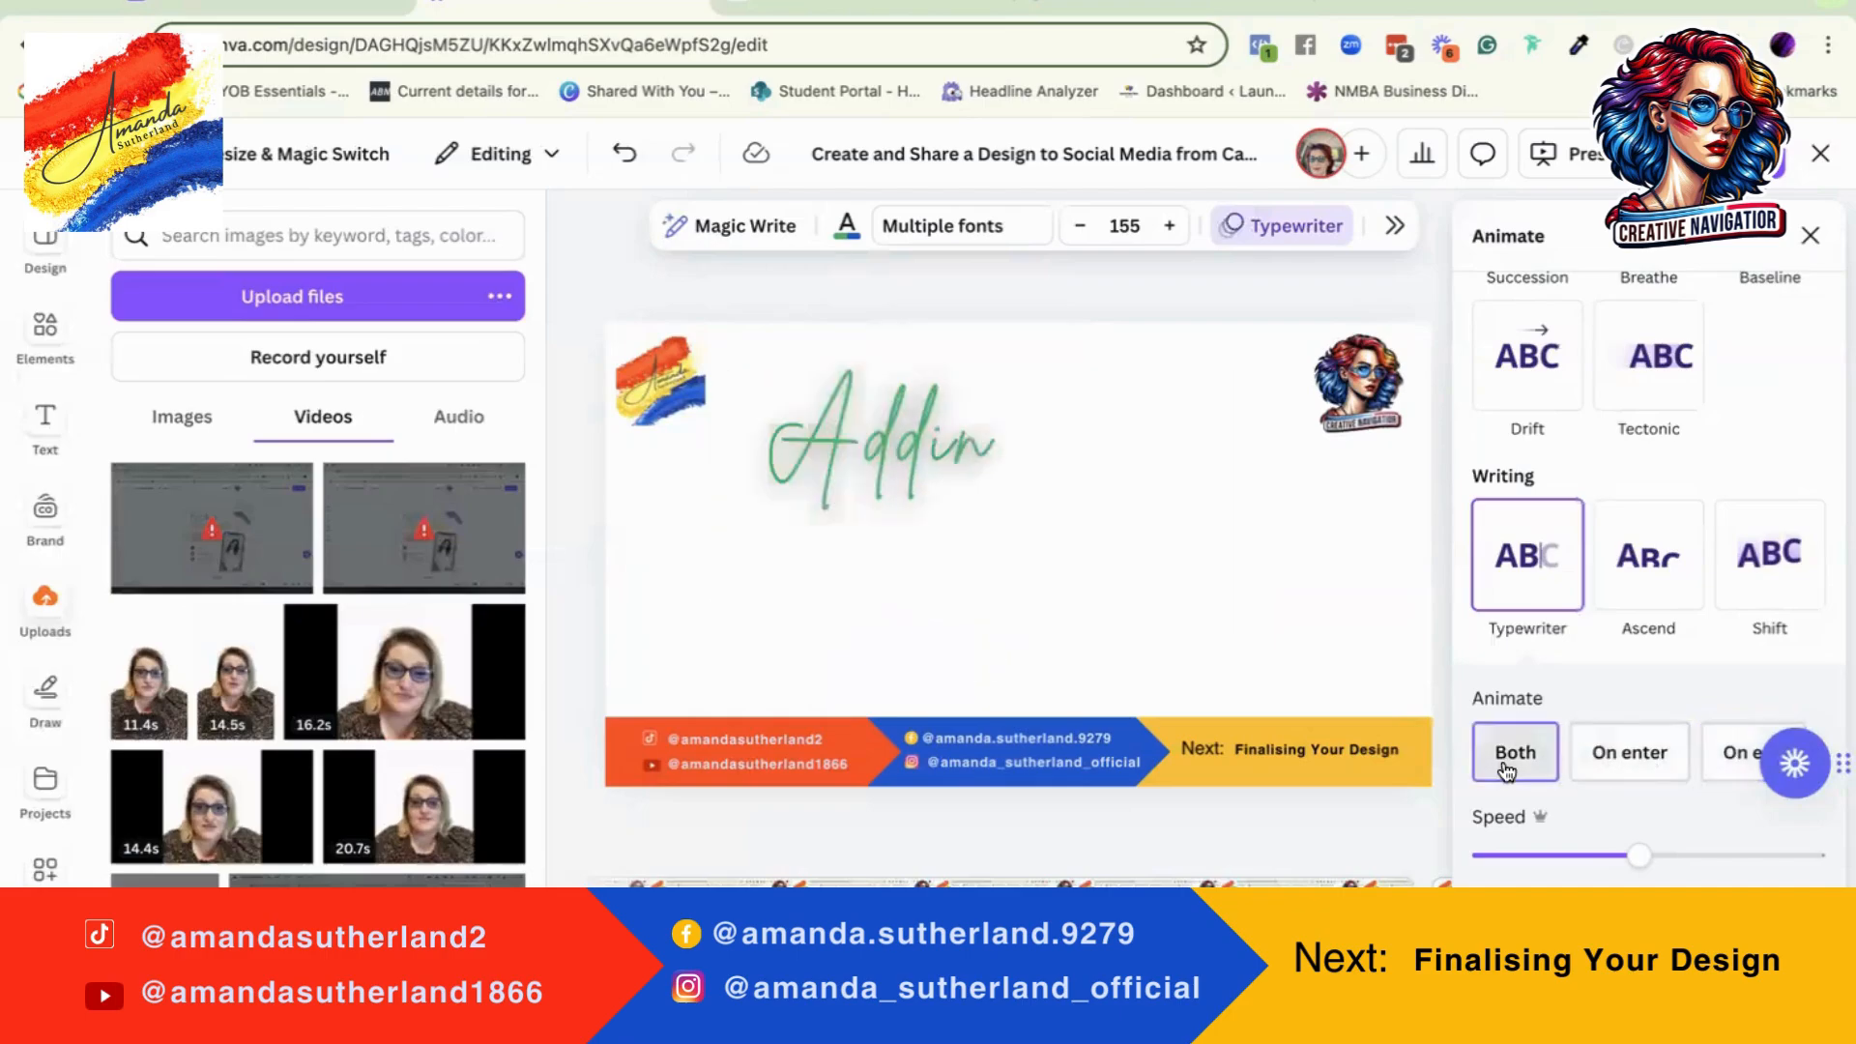
pyautogui.click(1643, 770)
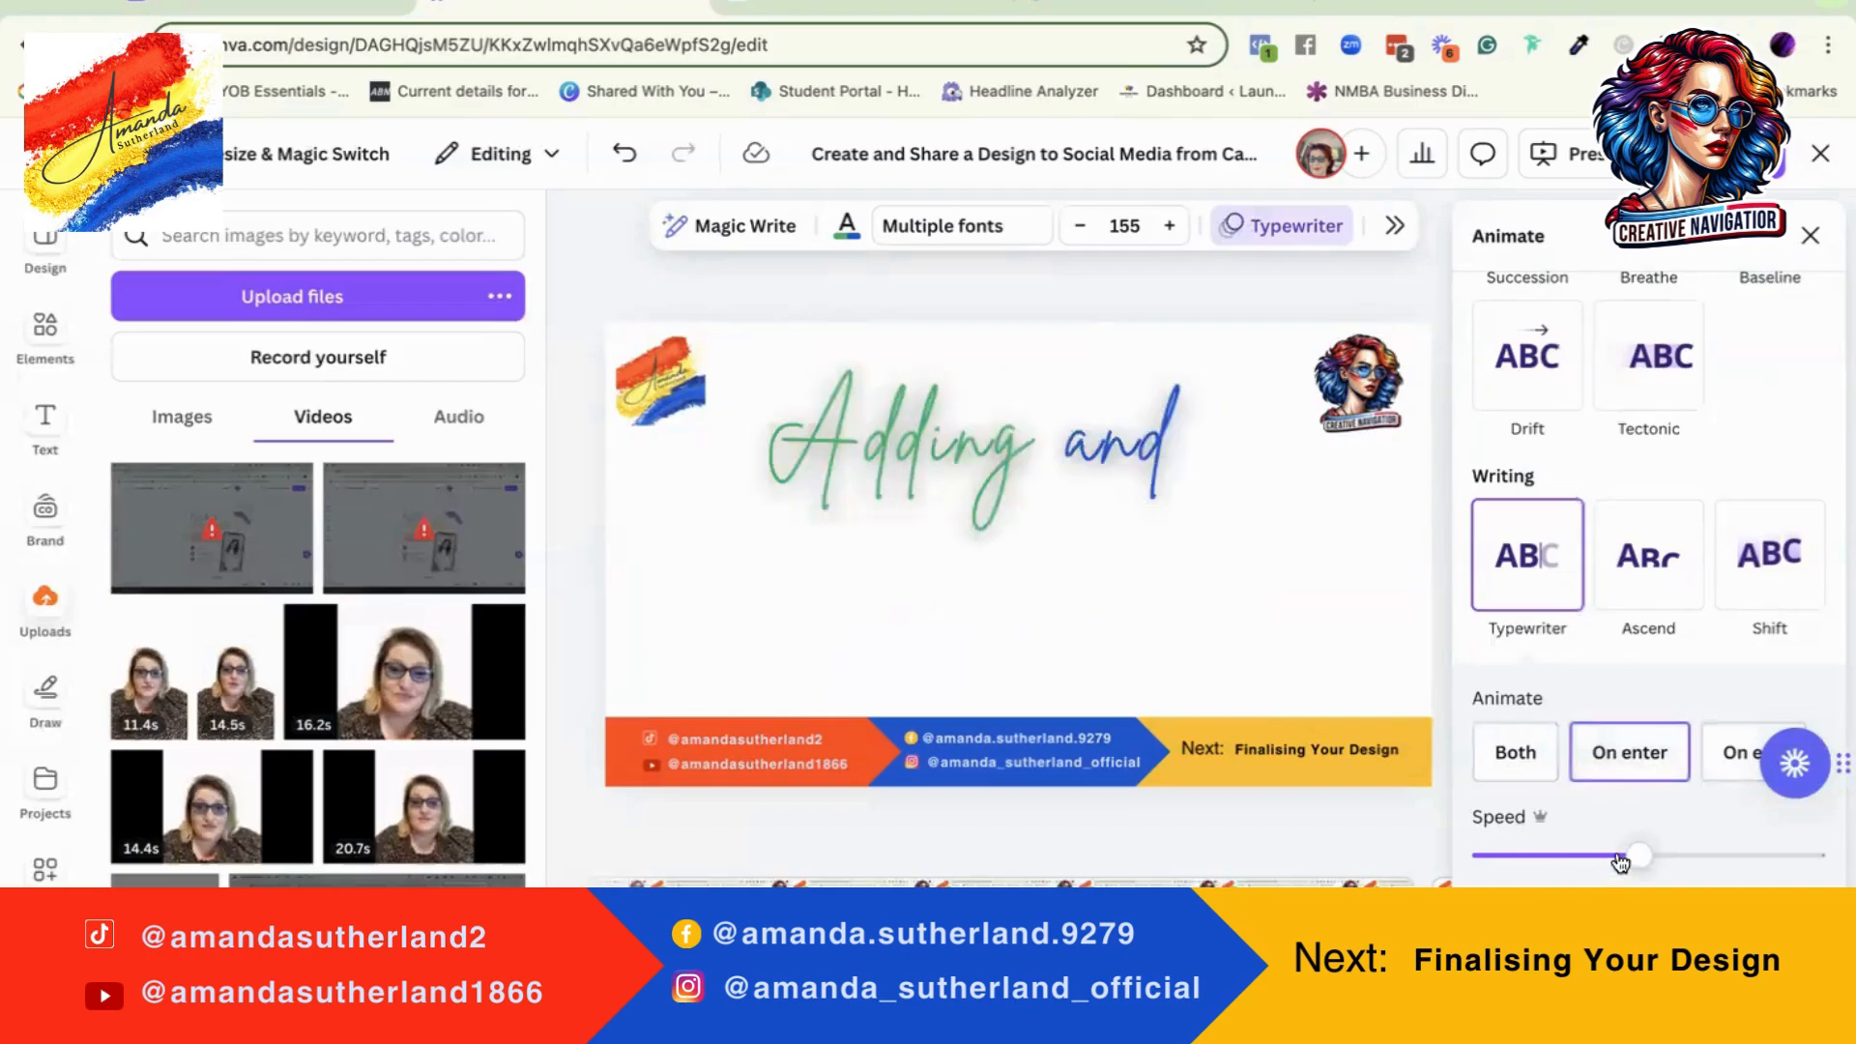
pyautogui.moveTo(1640, 860); pyautogui.dragTo(1515, 857)
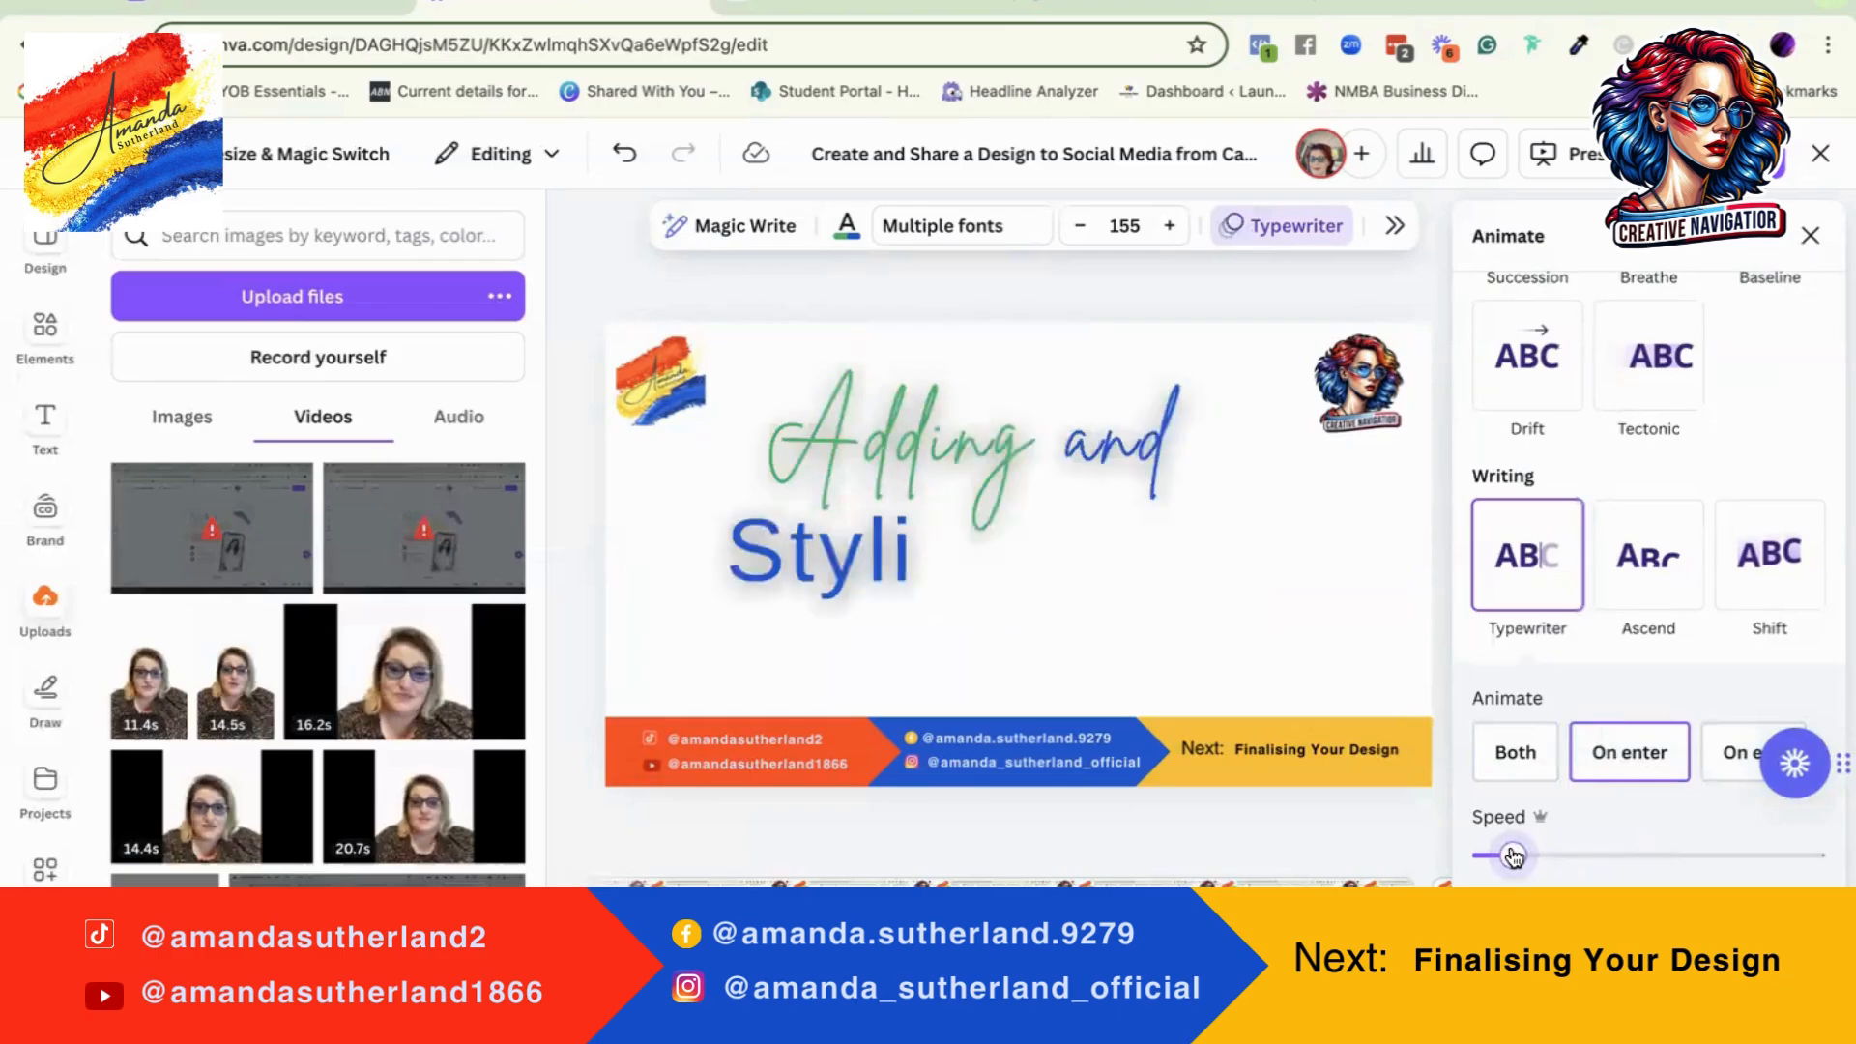
# Step: Speed up the heading's Typewriter animation to about three quarters of the range and set its writing style to Word
pyautogui.moveTo(1517, 857); pyautogui.dragTo(1731, 853)
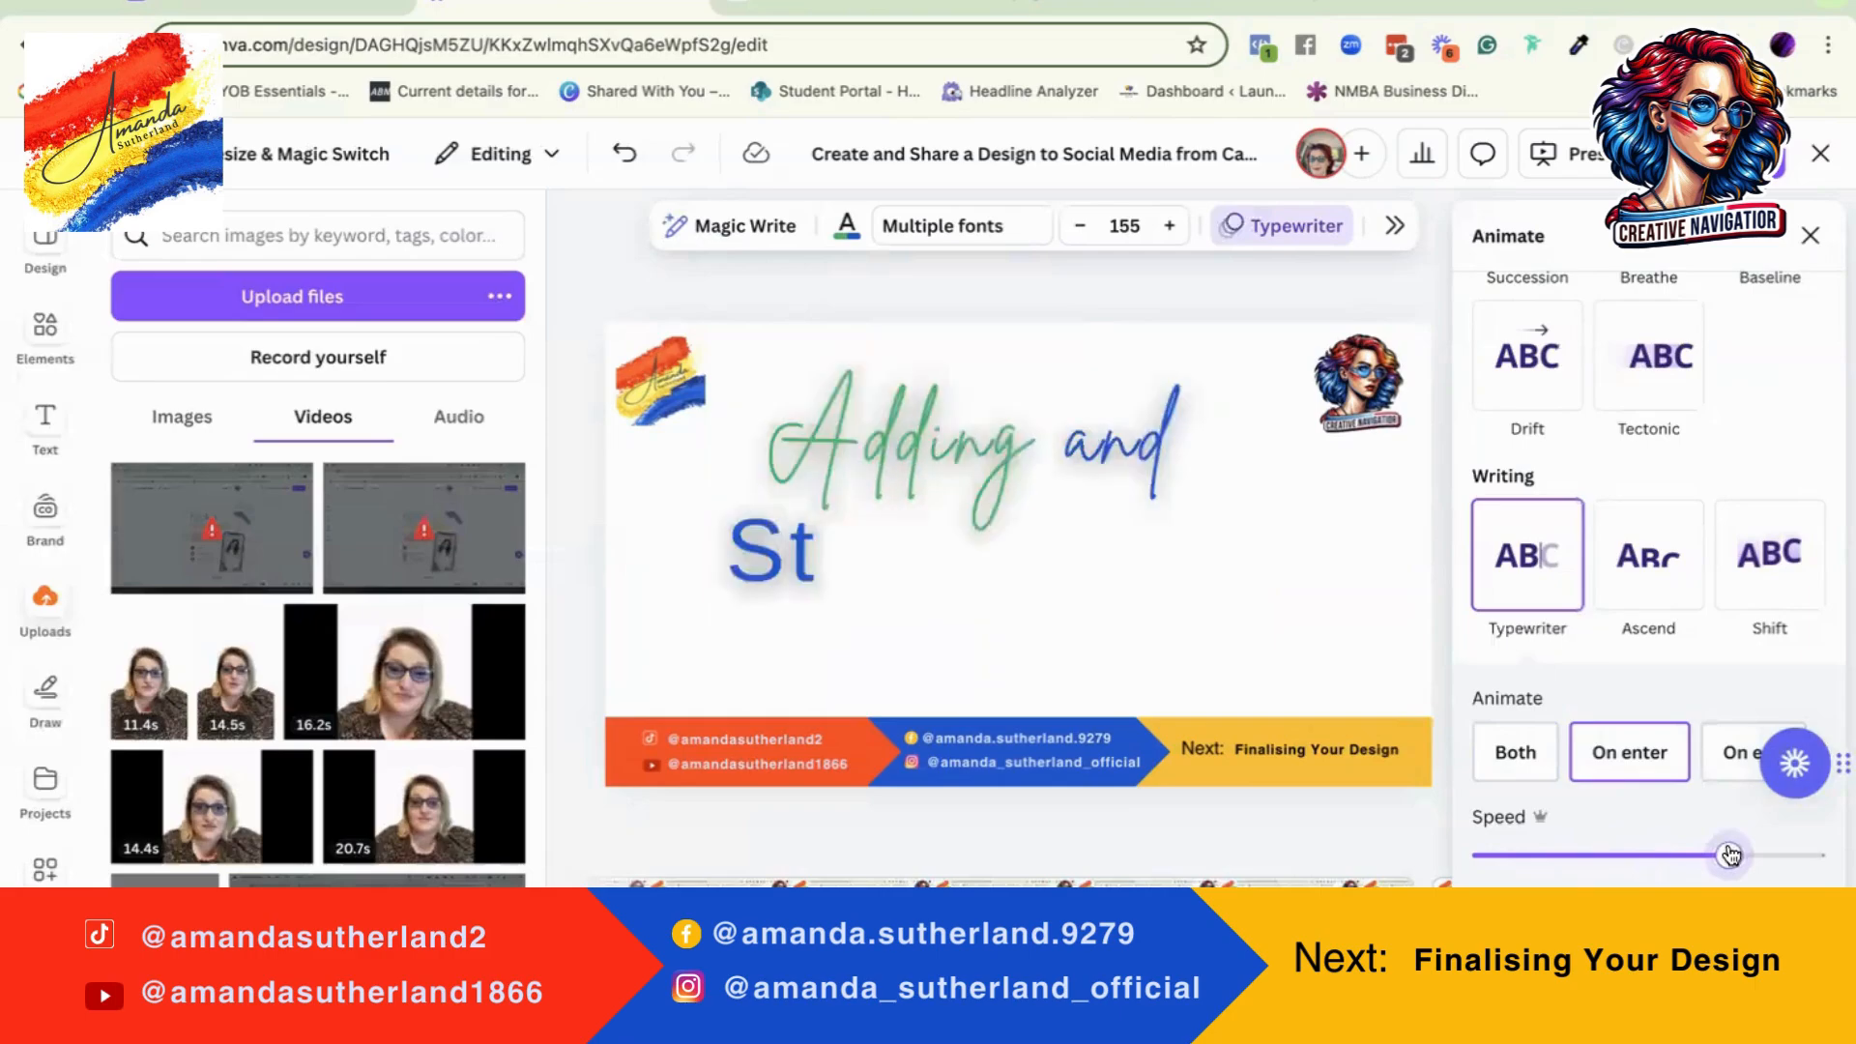
pyautogui.scroll(-5, 1711, 792)
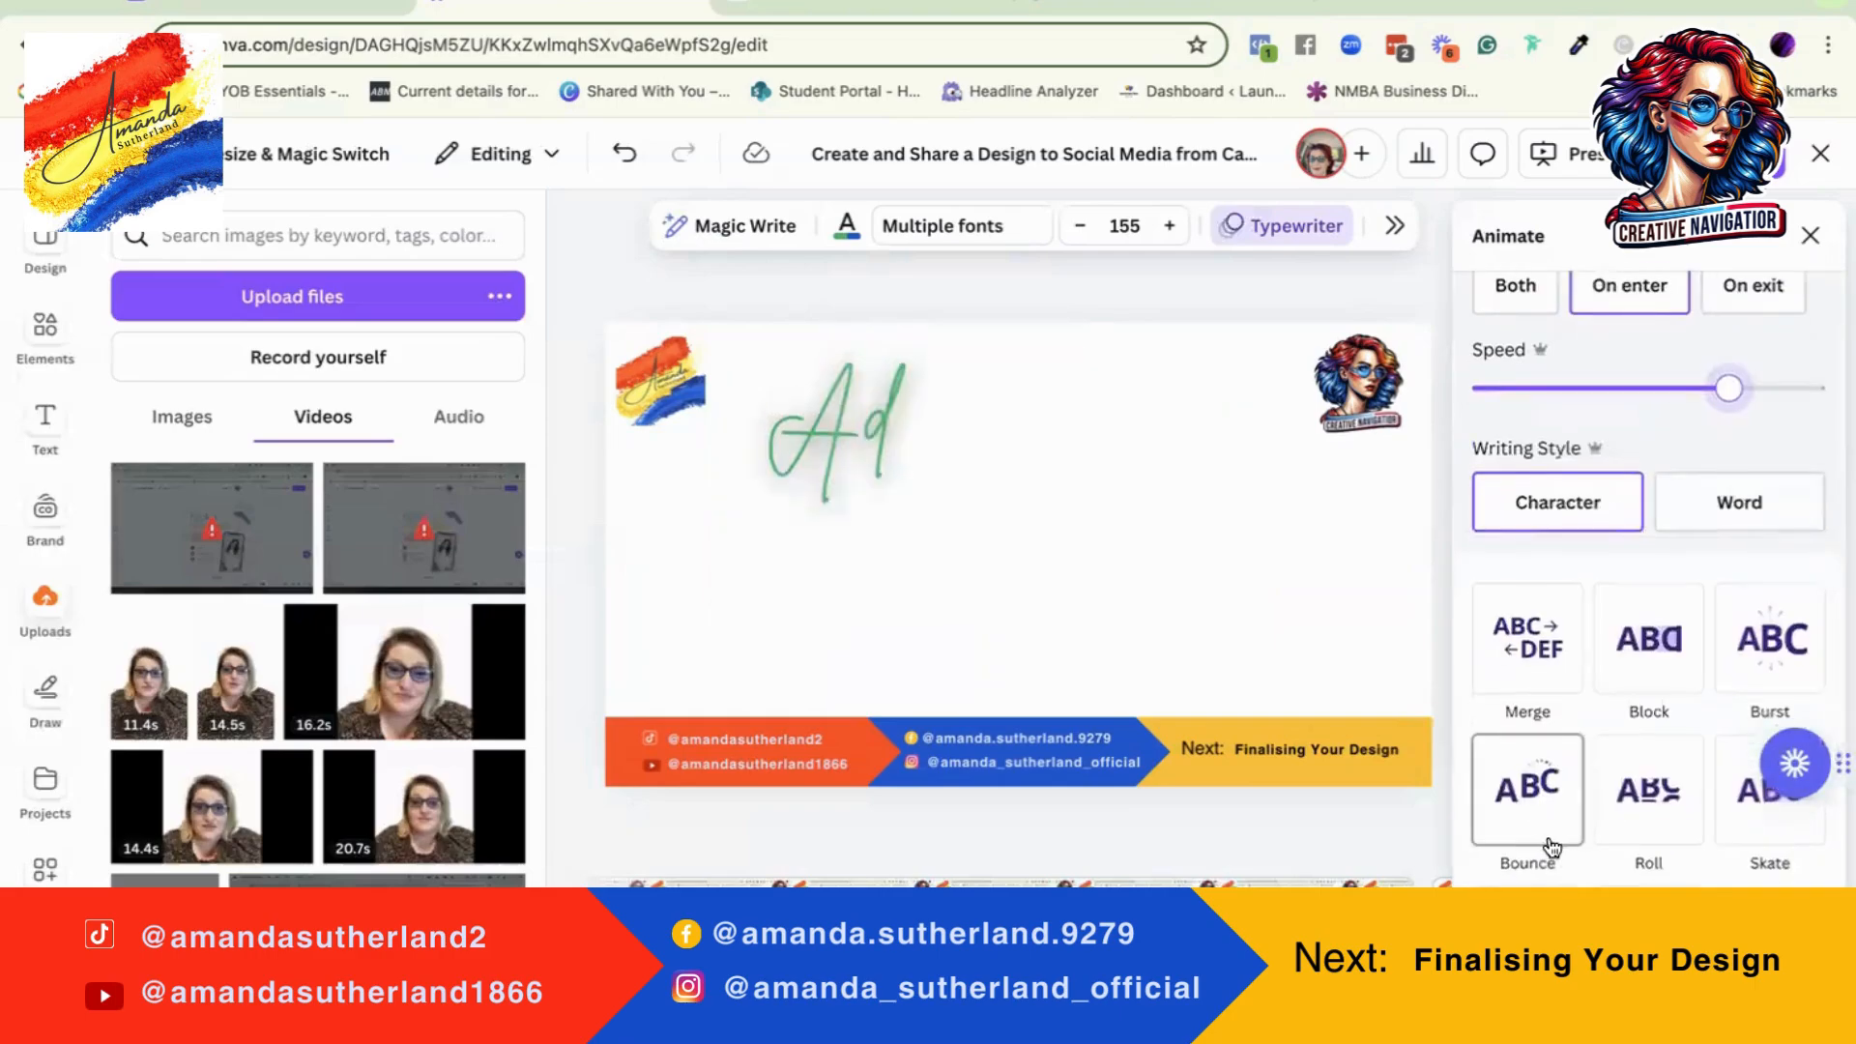
pyautogui.click(1593, 518)
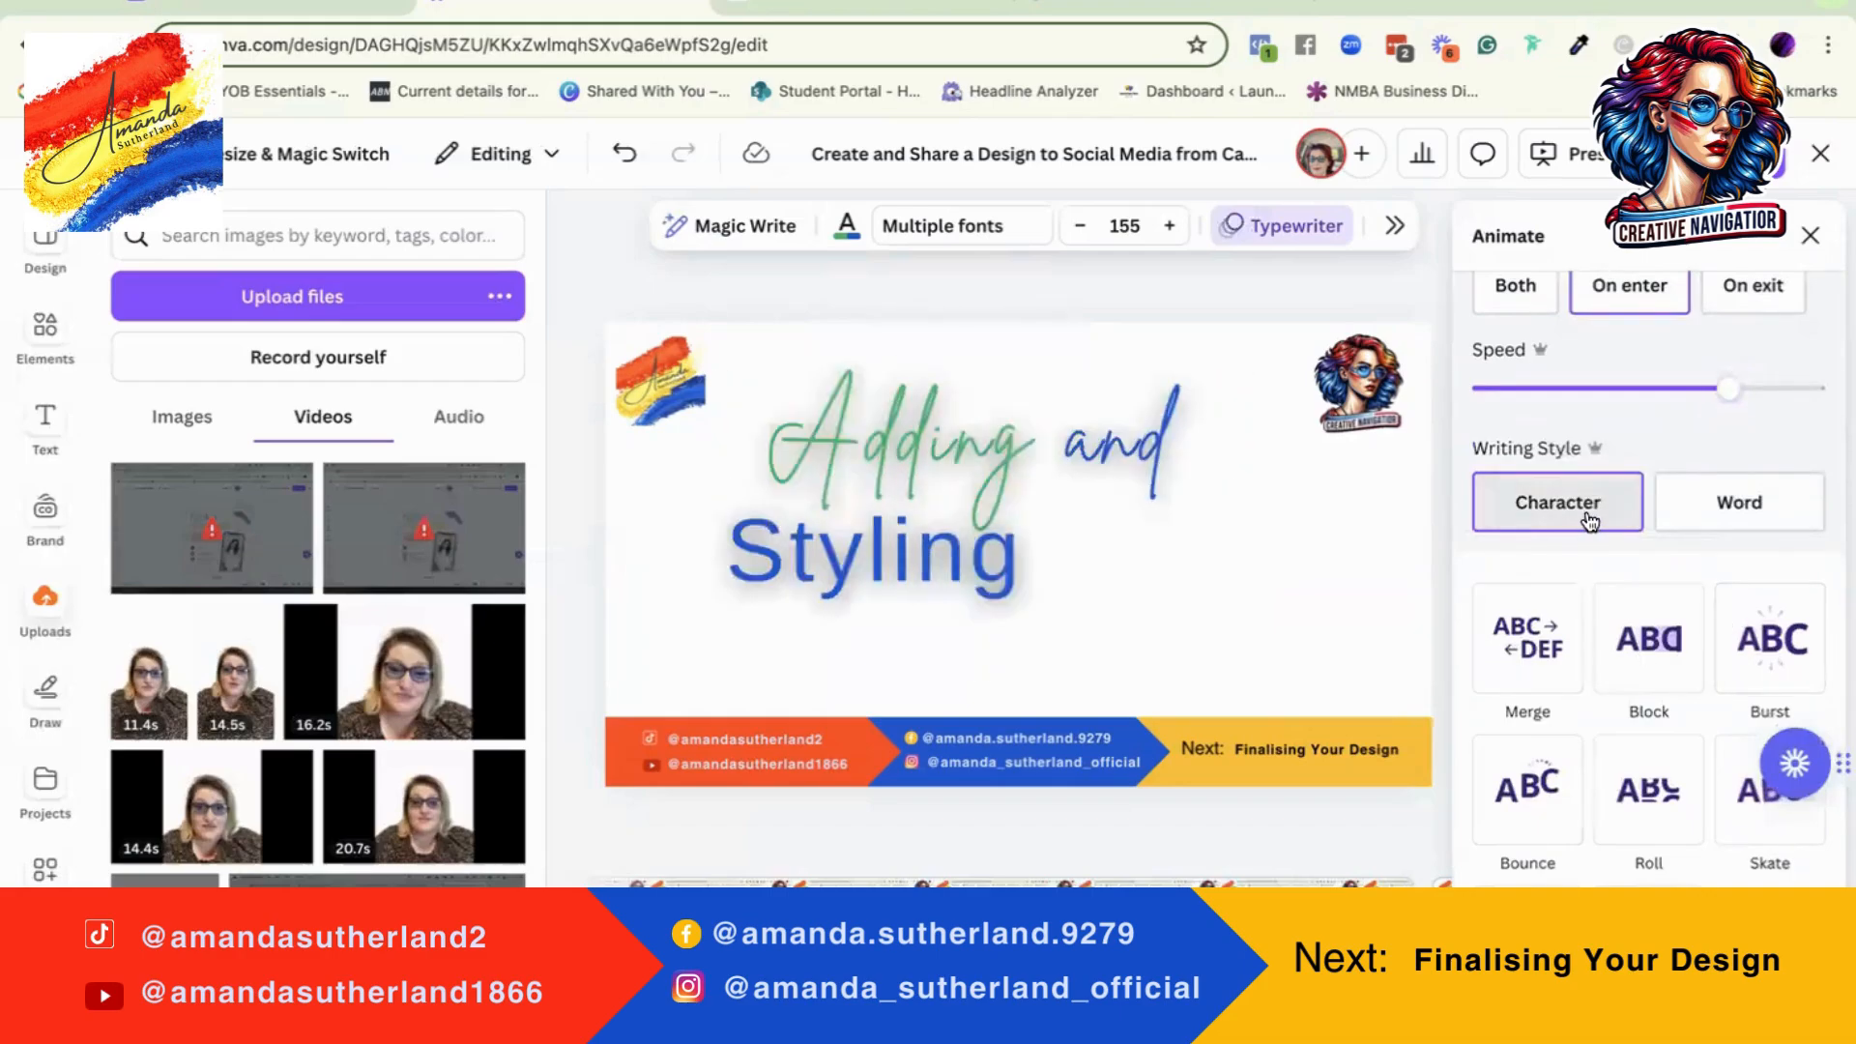
pyautogui.click(1690, 509)
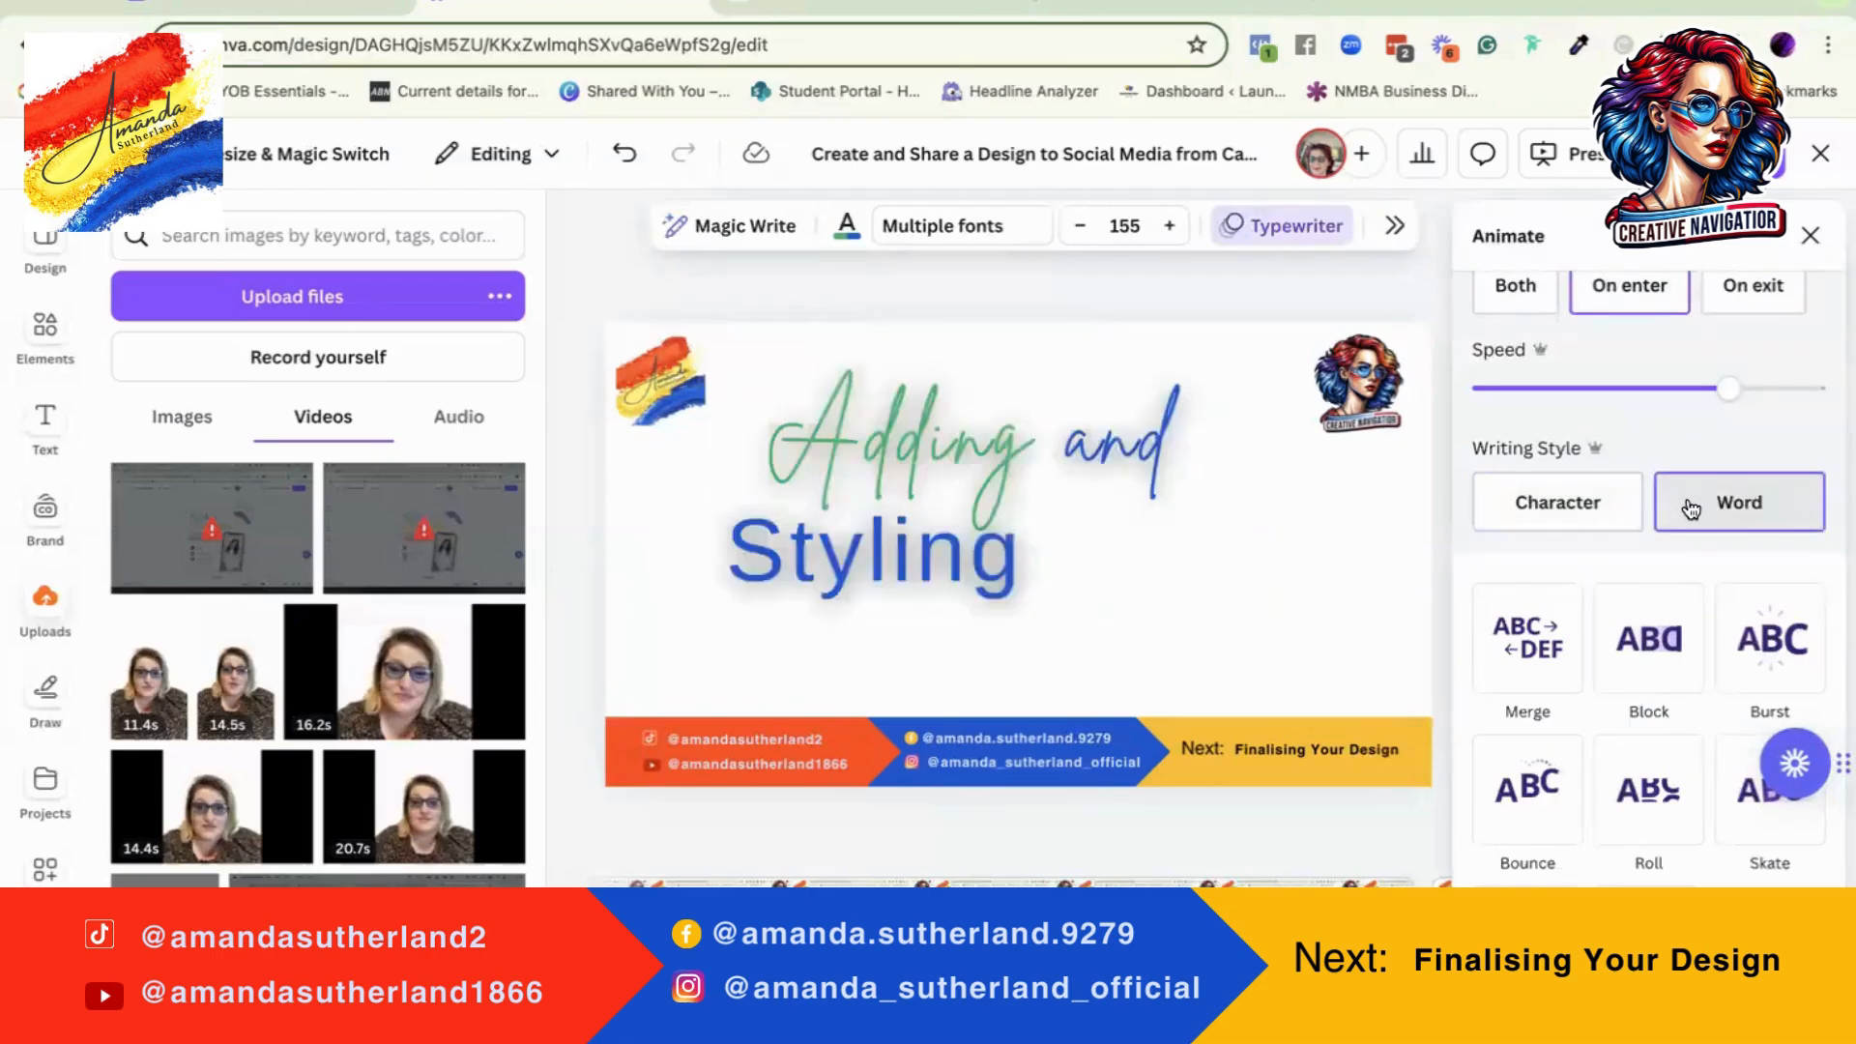
# Step: Try the Block animation on the heading, replacing it with Neon using the Word writing style and a higher intensity
pyautogui.scroll(-3, 1558, 553)
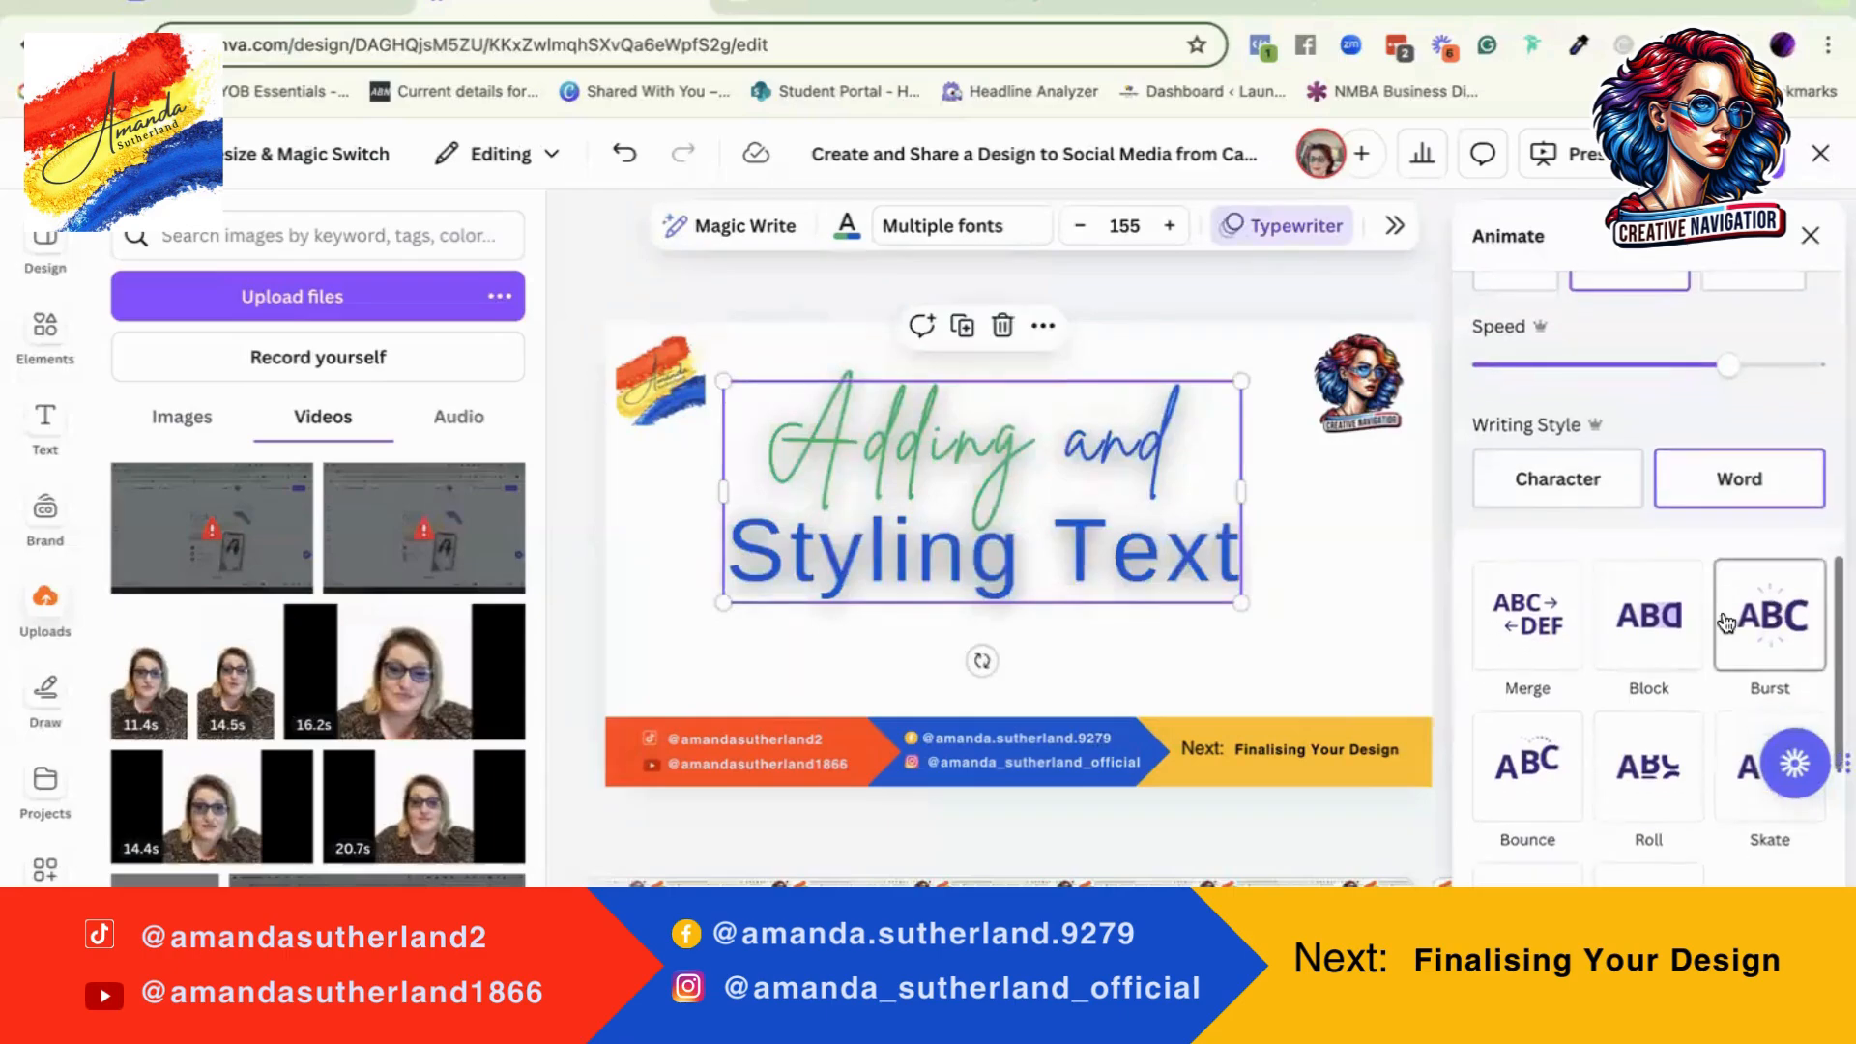
pyautogui.click(1648, 404)
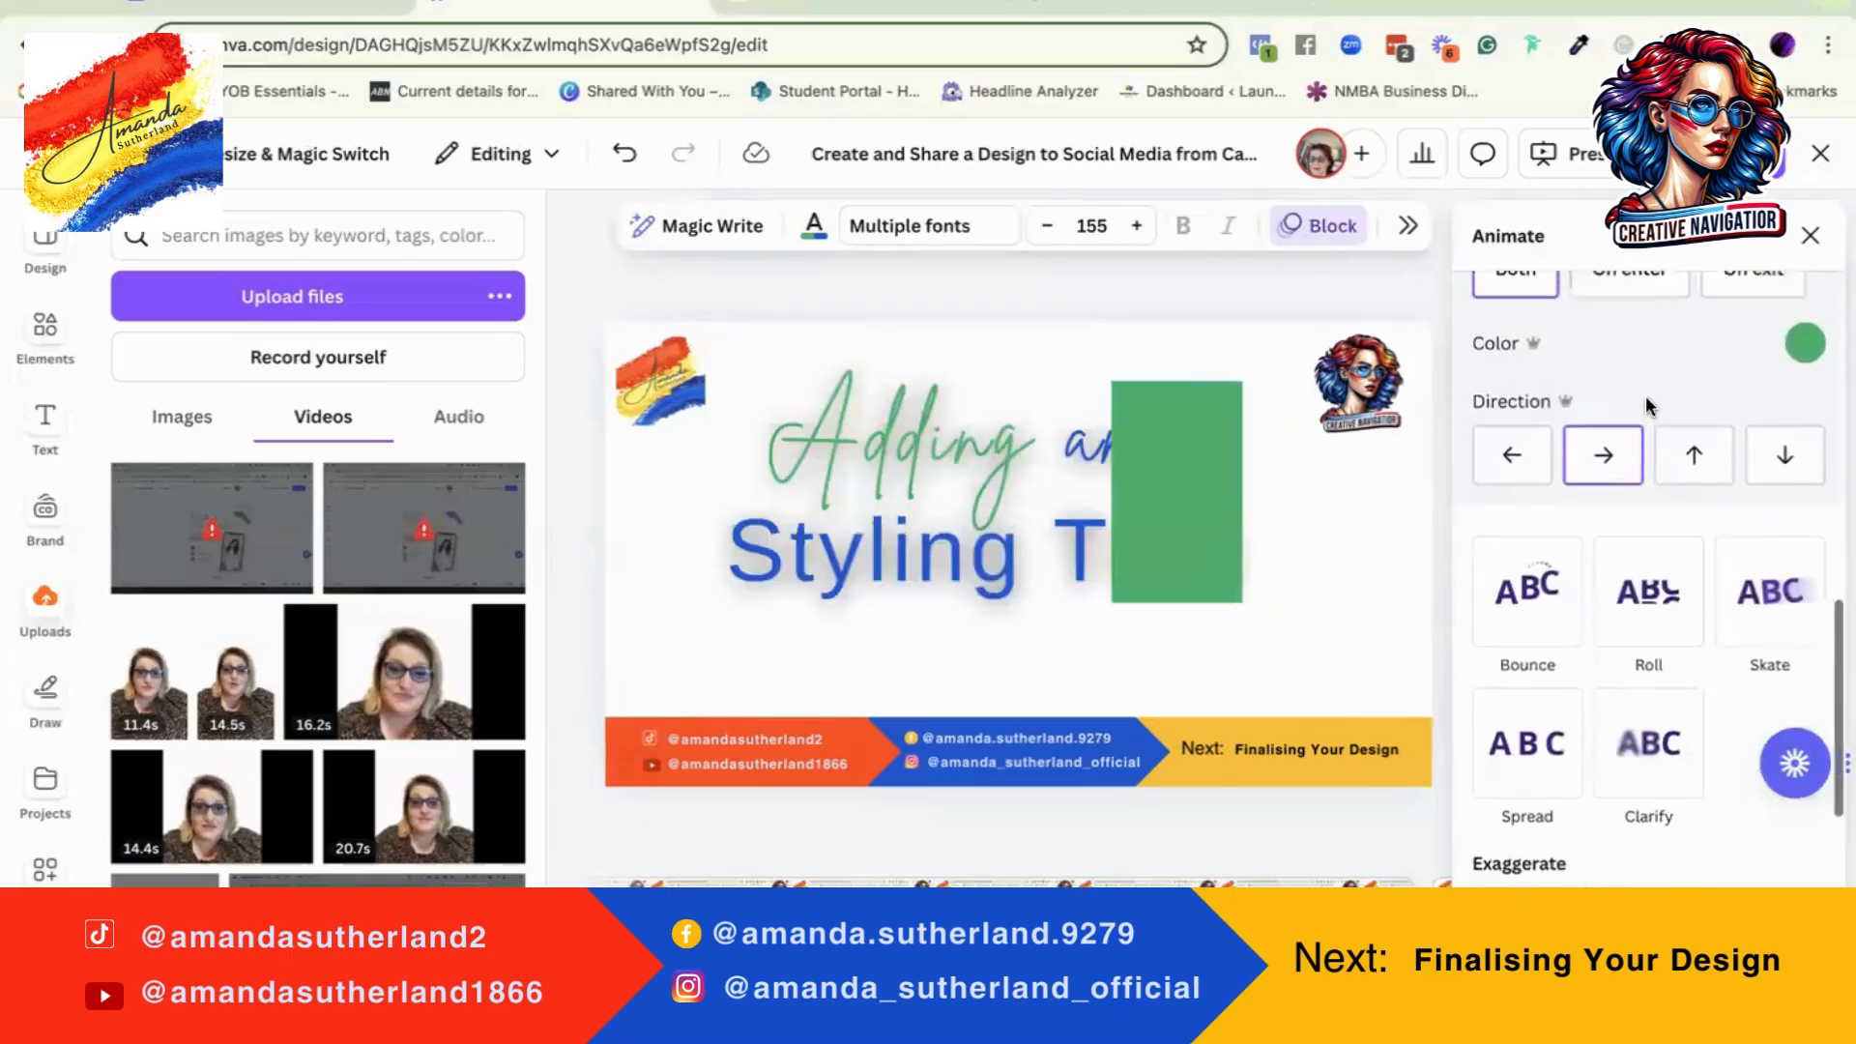
pyautogui.scroll(-3, 1540, 554)
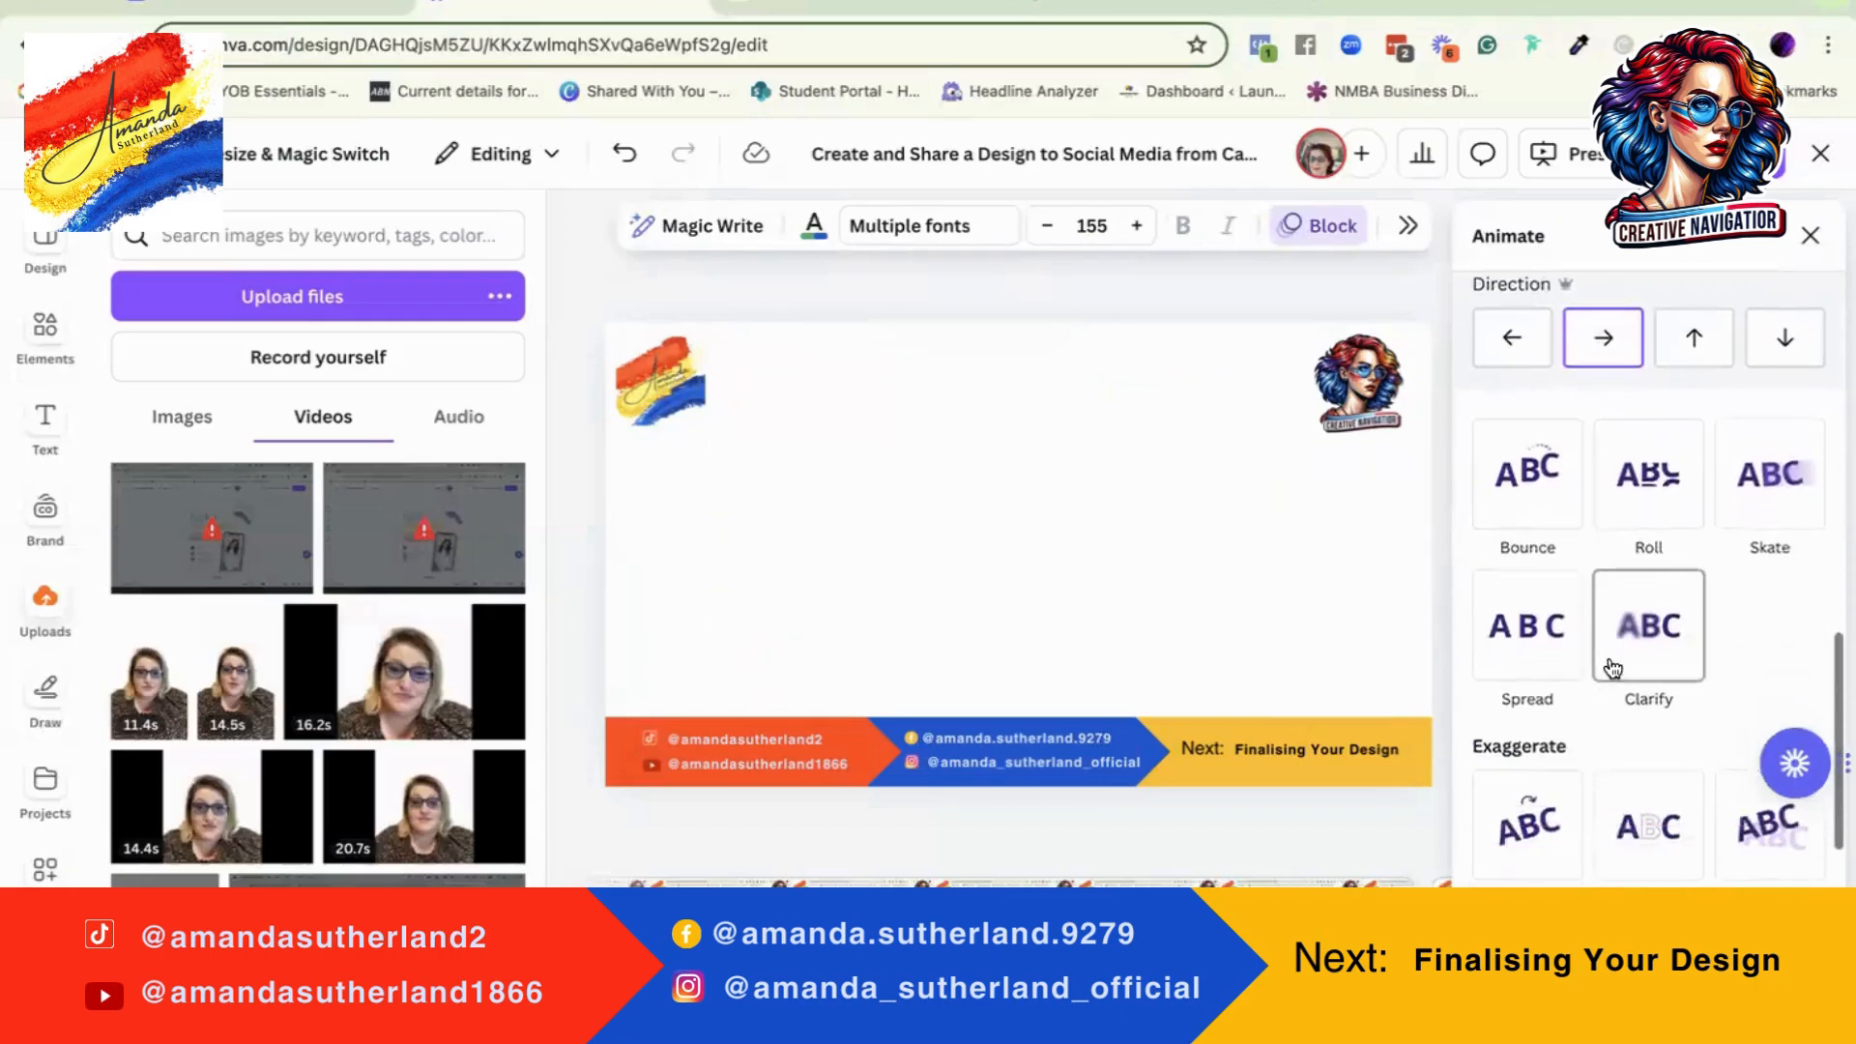
pyautogui.click(1630, 727)
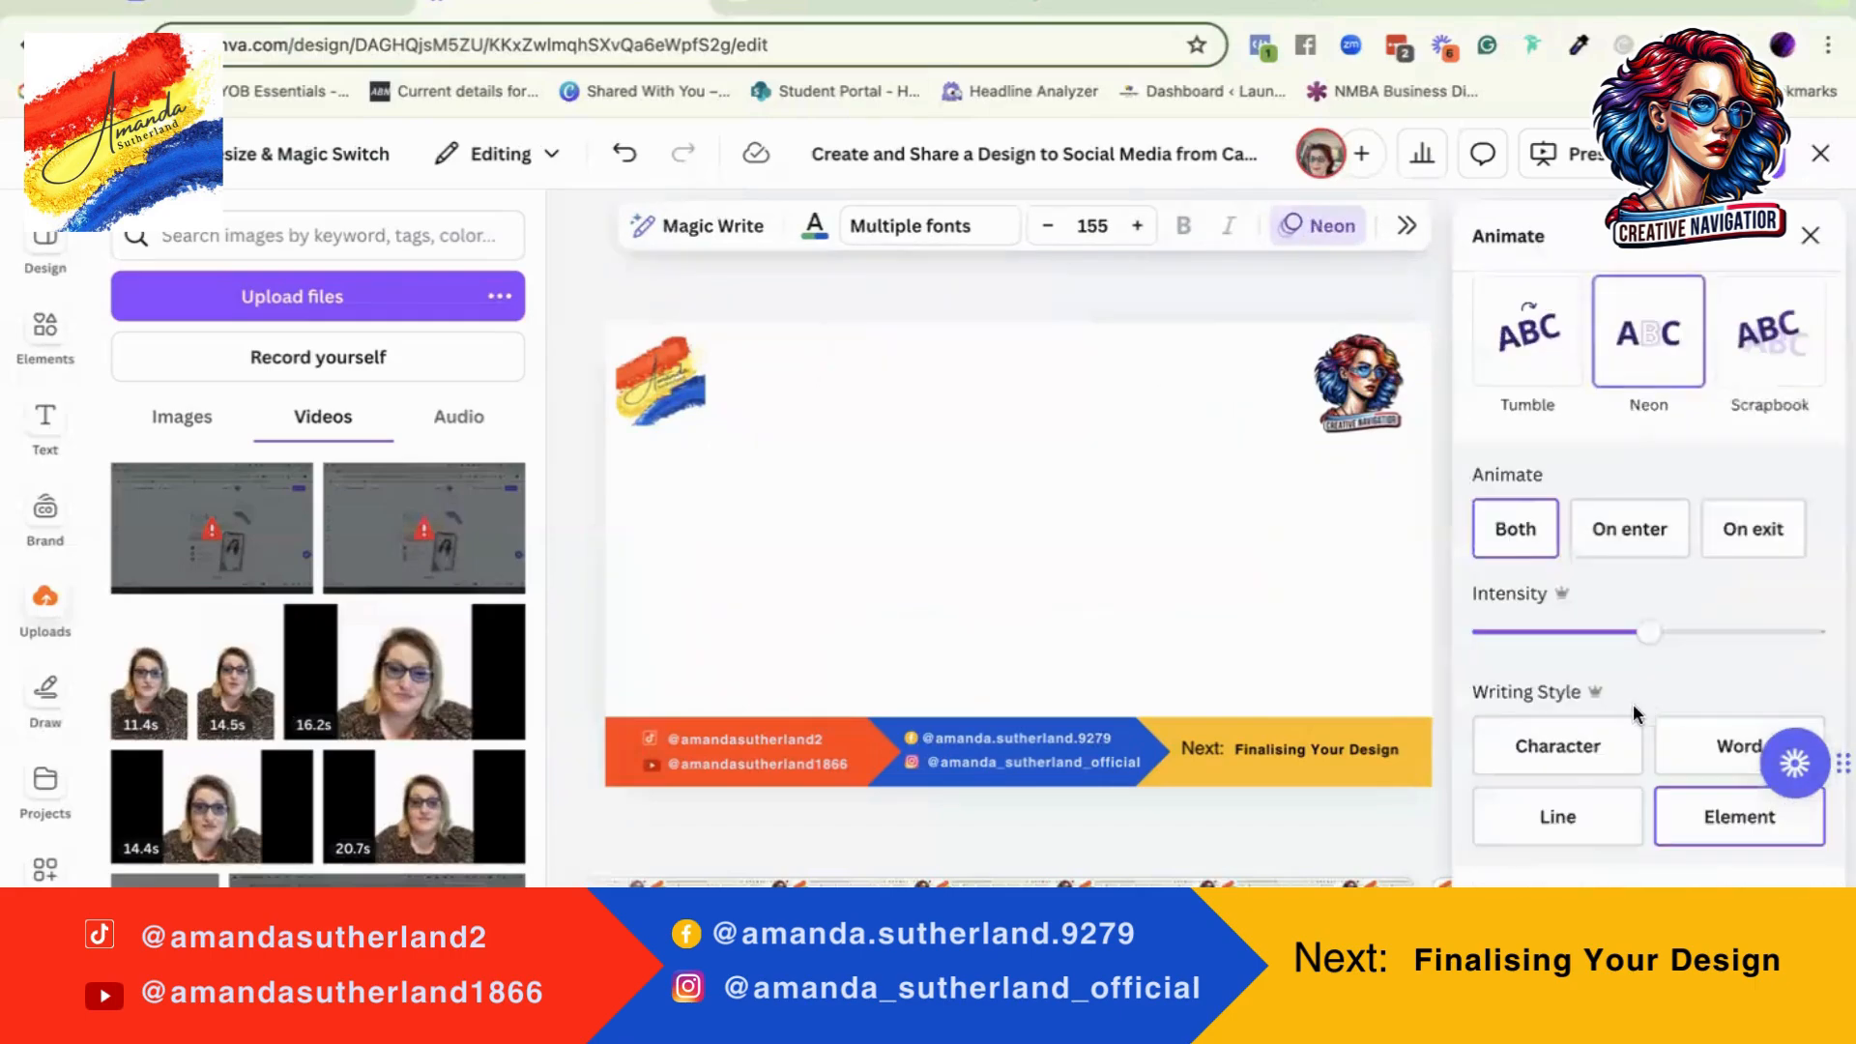
pyautogui.click(1734, 754)
pyautogui.moveTo(1656, 637); pyautogui.dragTo(1732, 634)
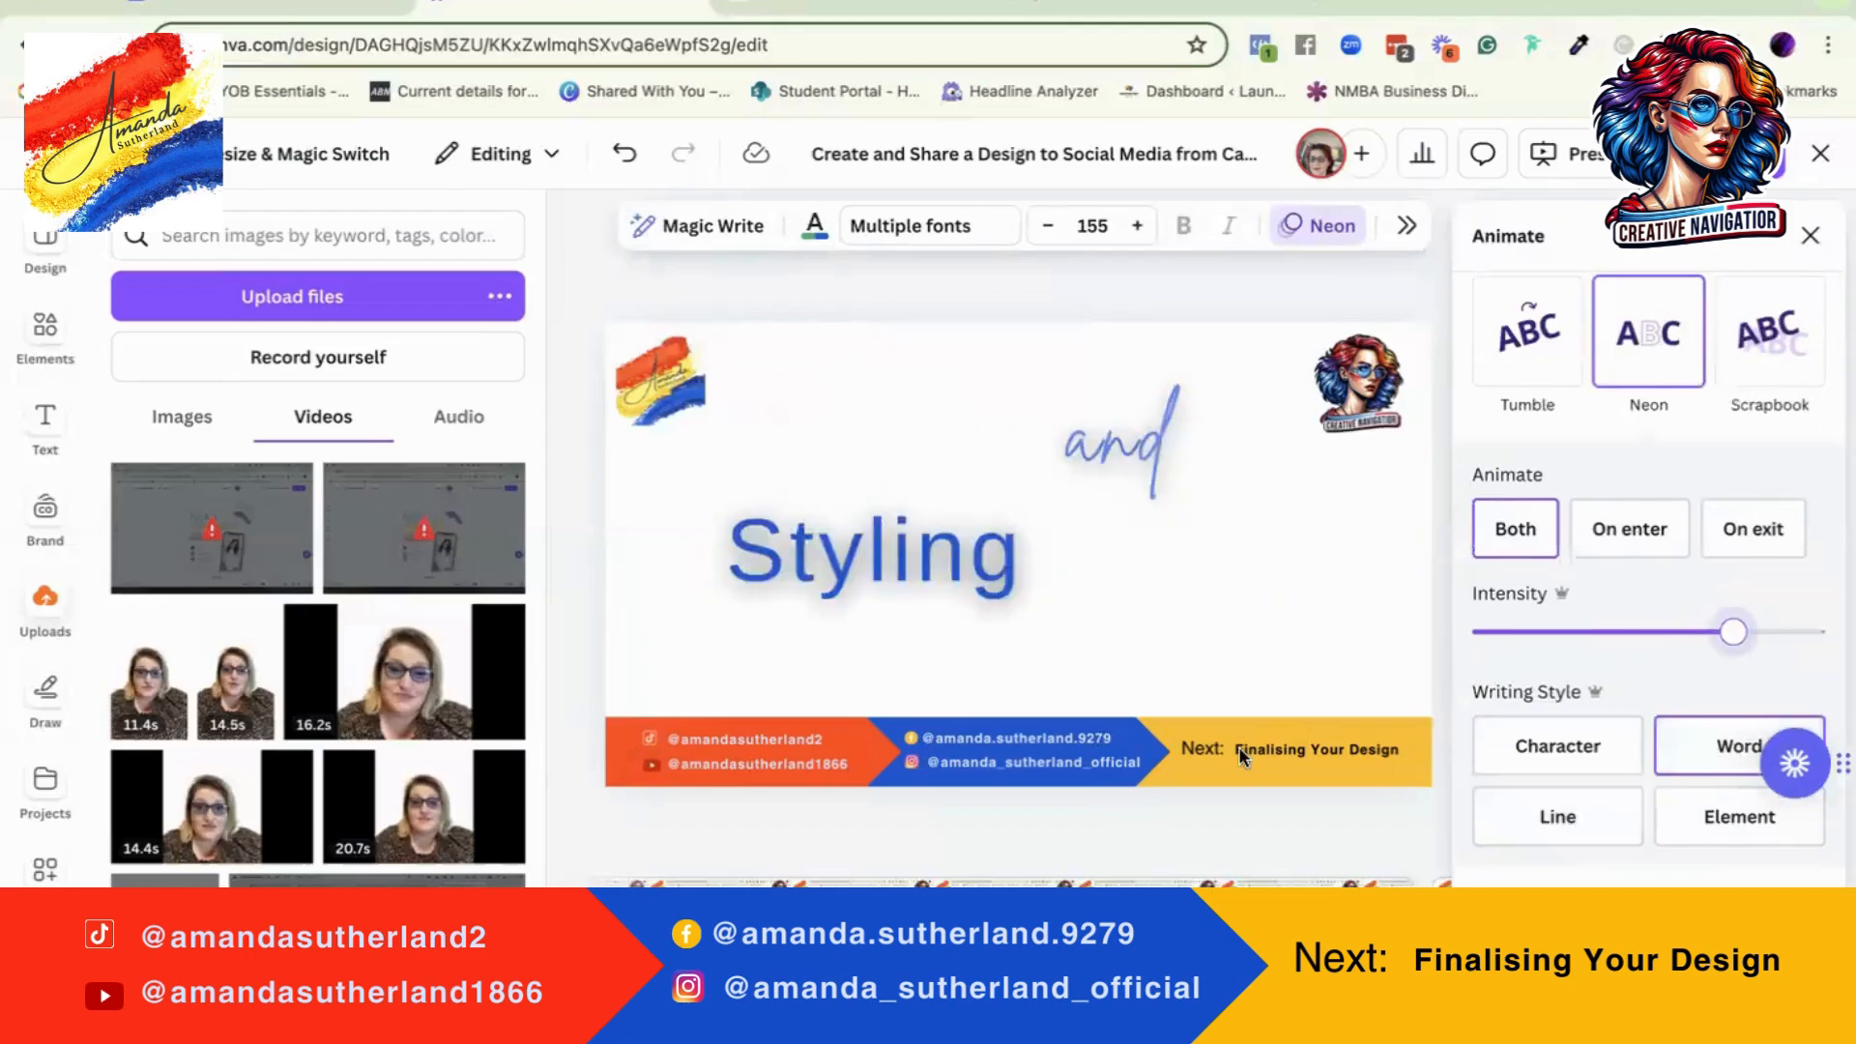
# Step: Add the Wiggle and Rotate motion effects to the heading, trying anticlockwise rotation before settling on clockwise
pyautogui.scroll(-2, 1593, 736)
pyautogui.scroll(-5, 1592, 737)
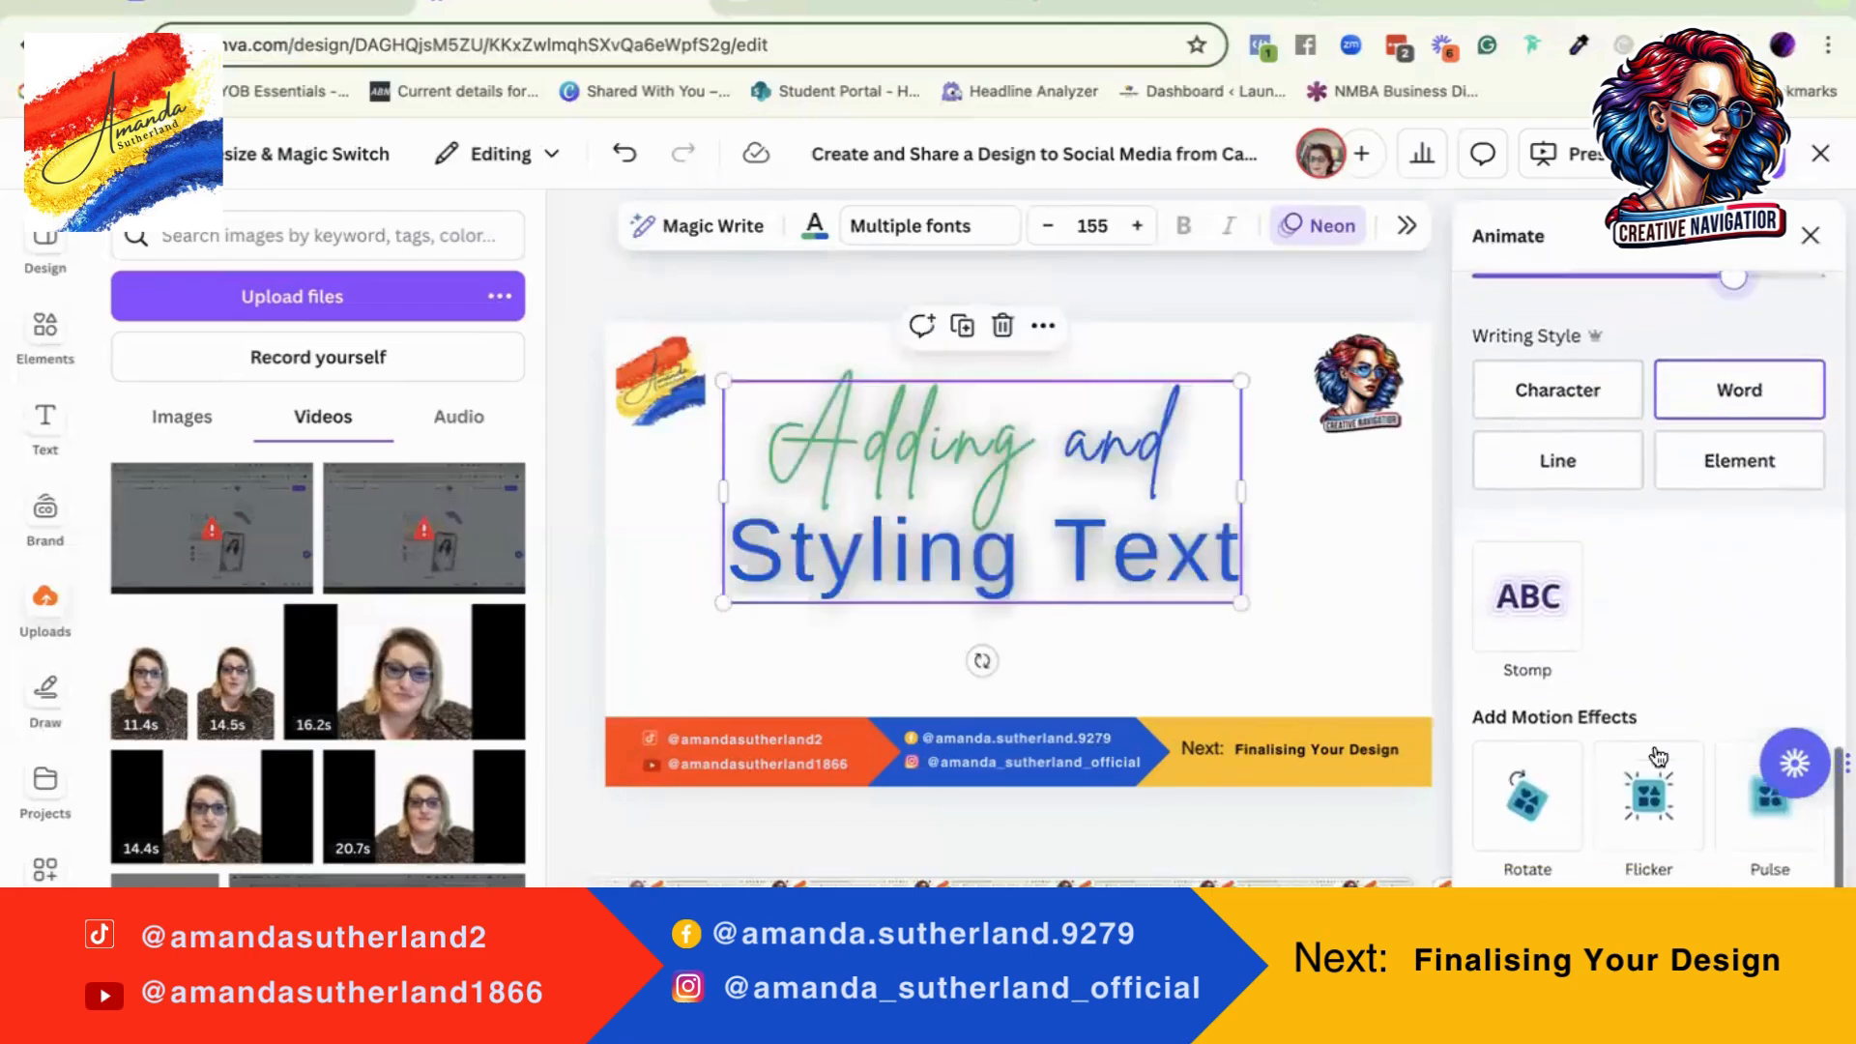
pyautogui.click(1526, 803)
pyautogui.scroll(-3, 1525, 773)
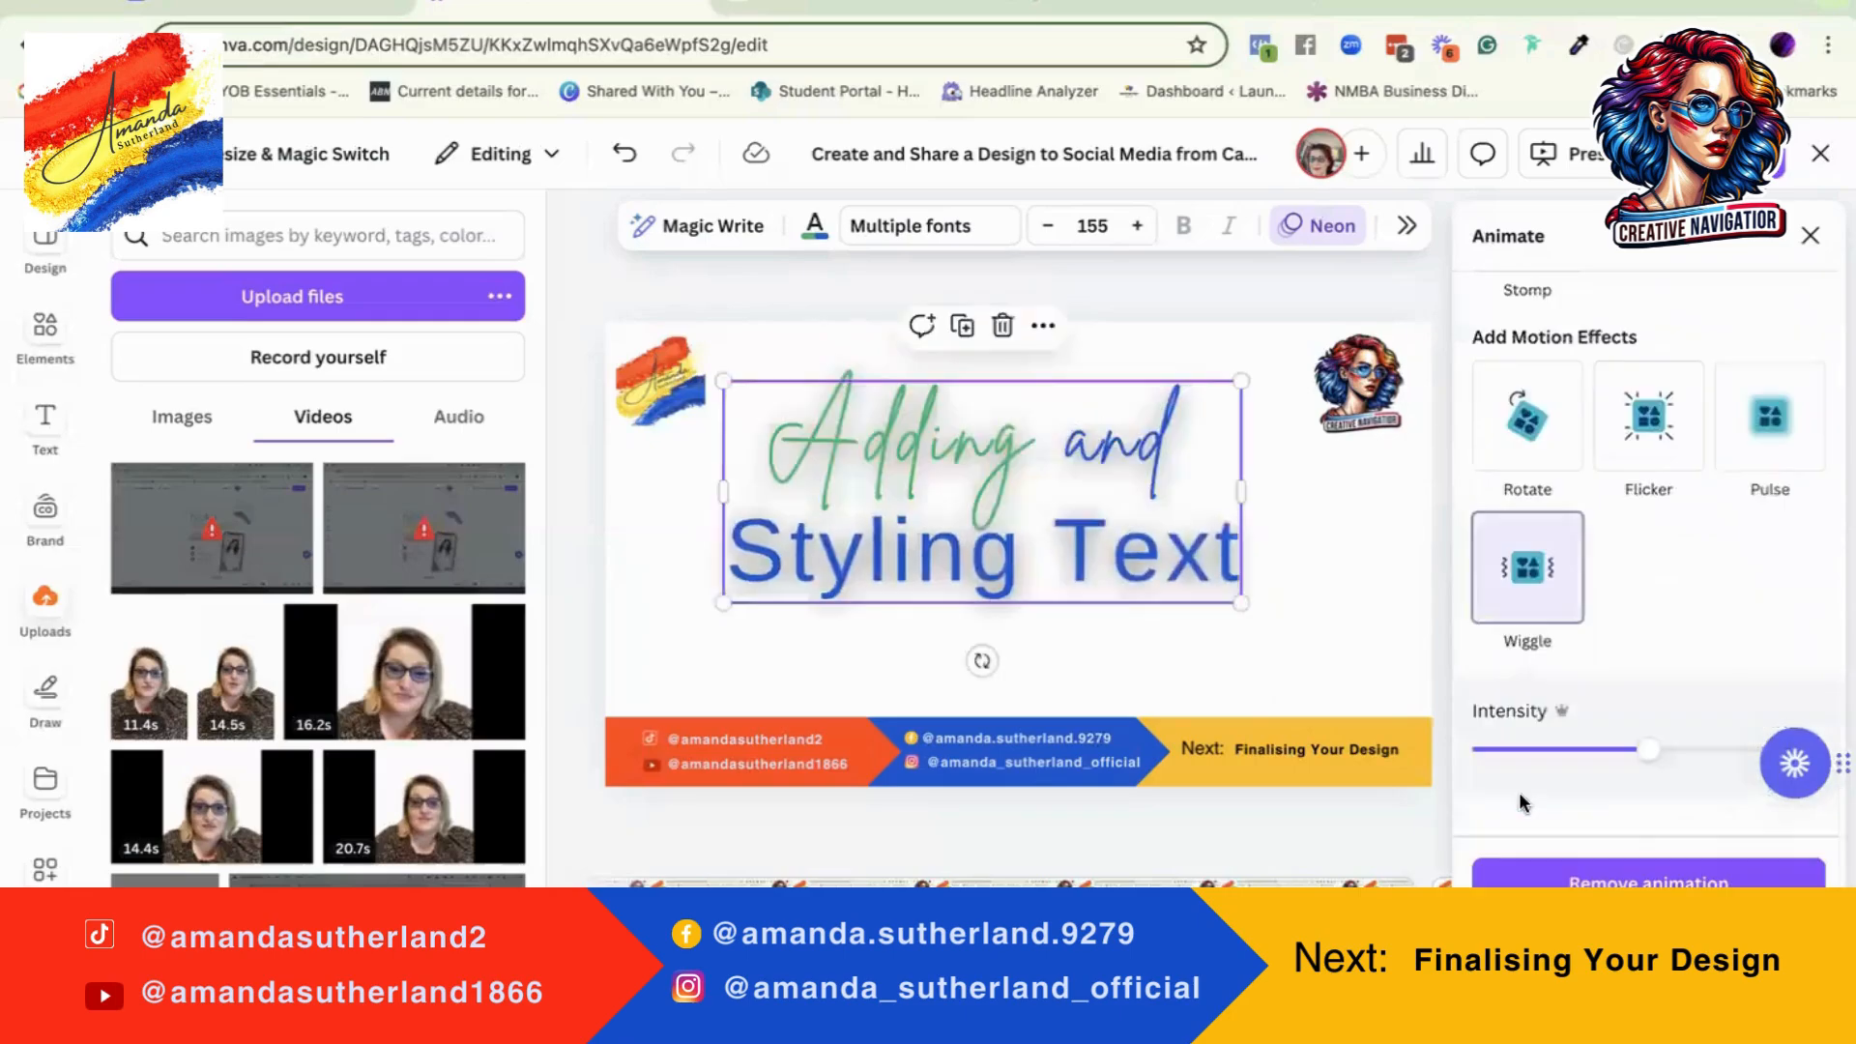
pyautogui.click(1527, 418)
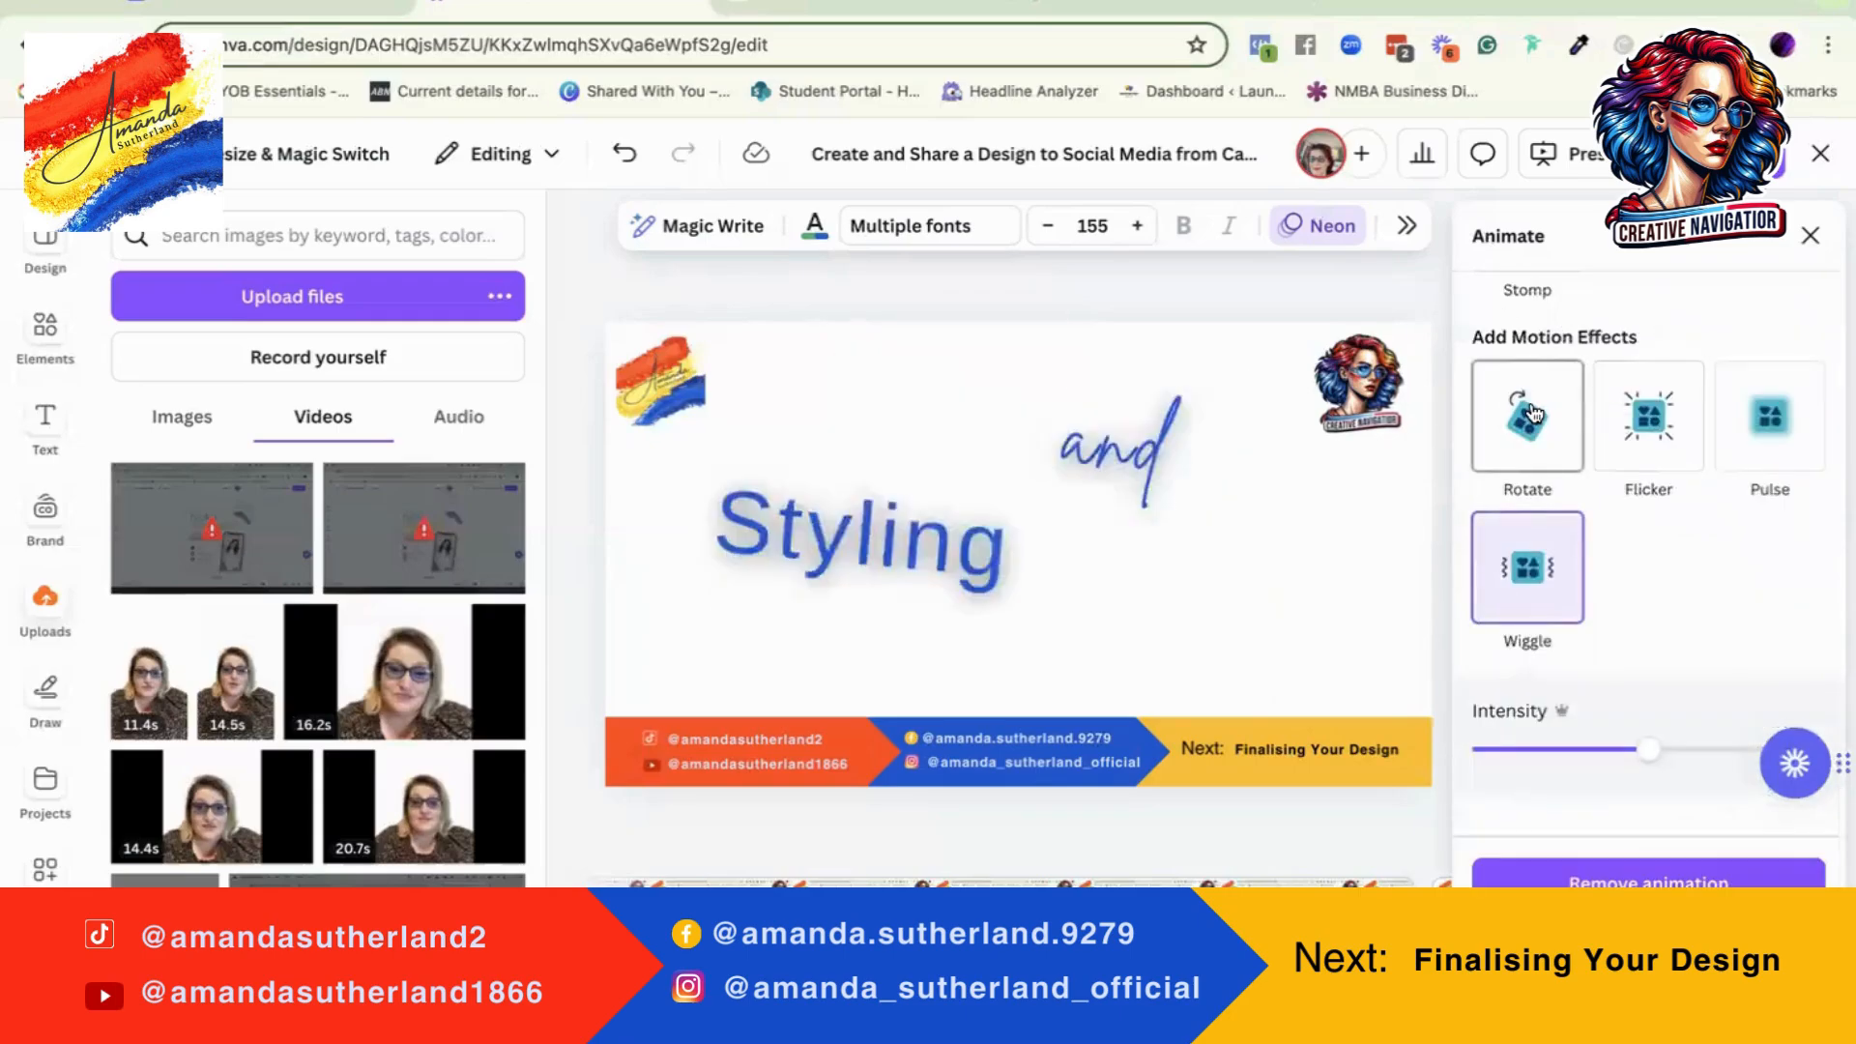
pyautogui.click(1603, 699)
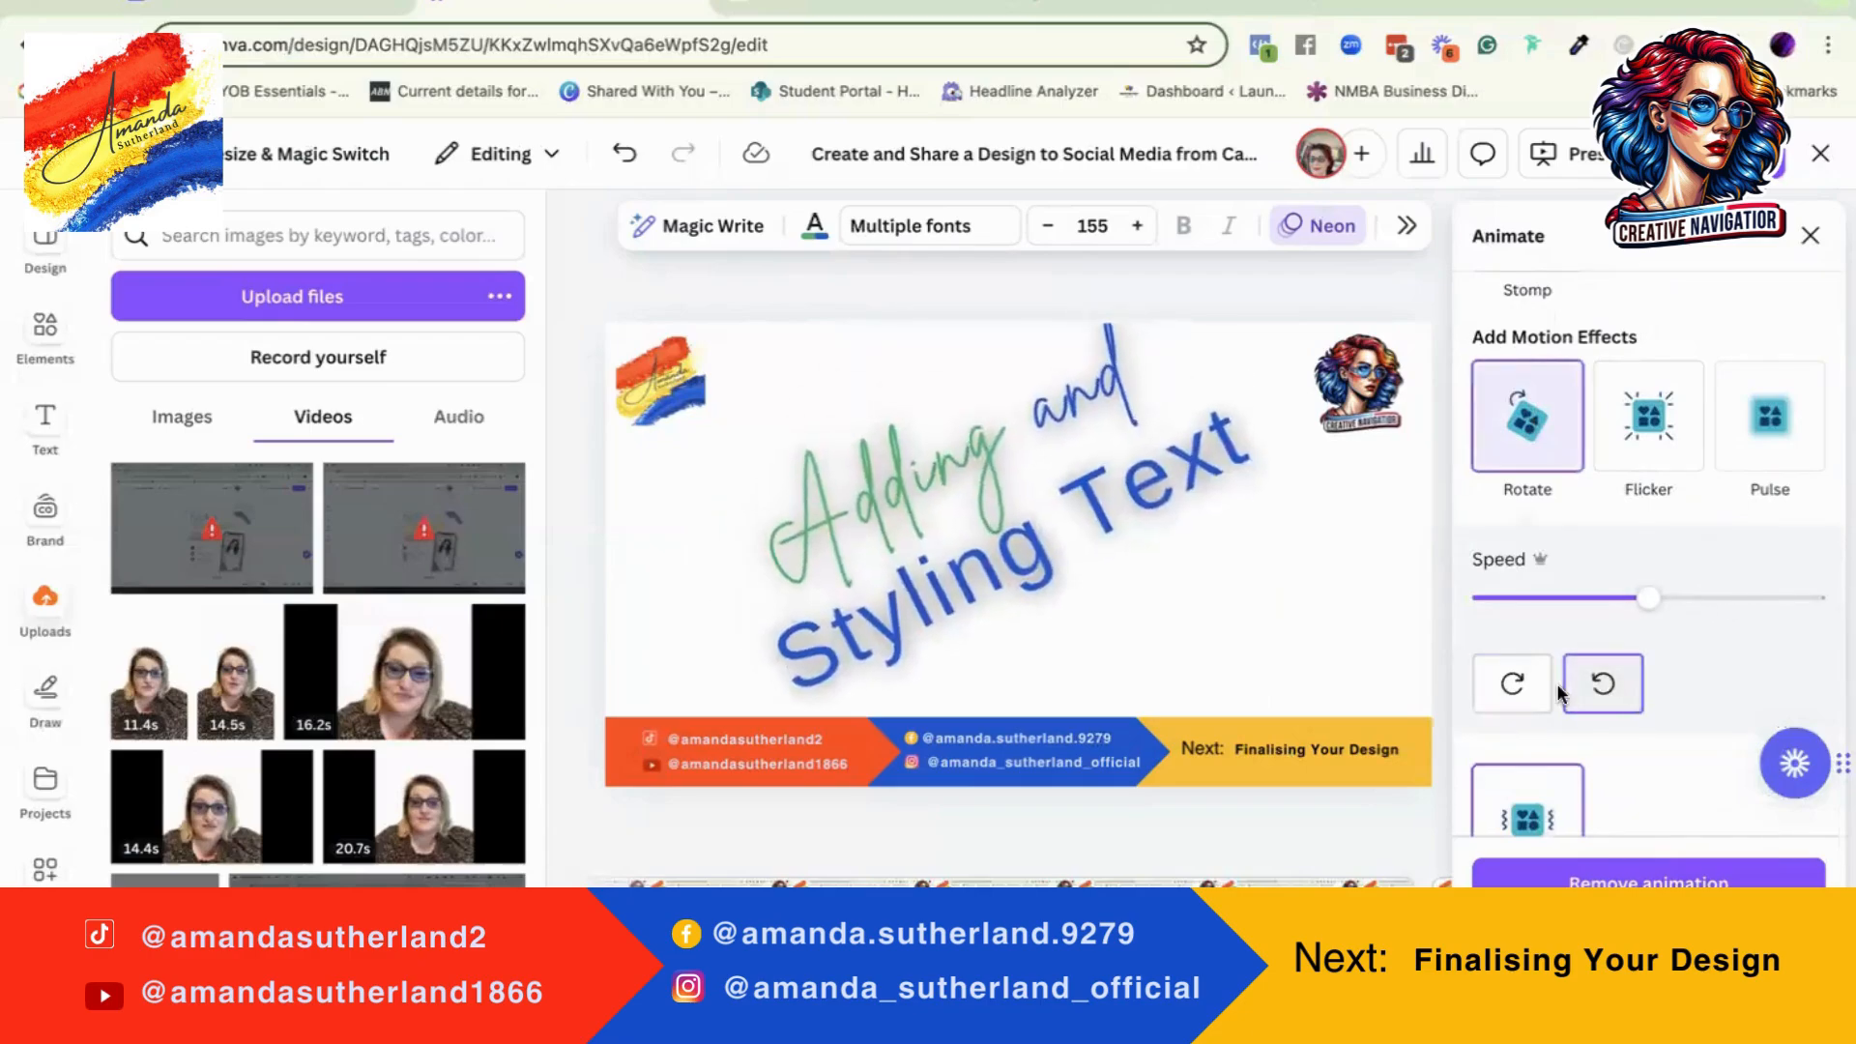
pyautogui.click(1514, 684)
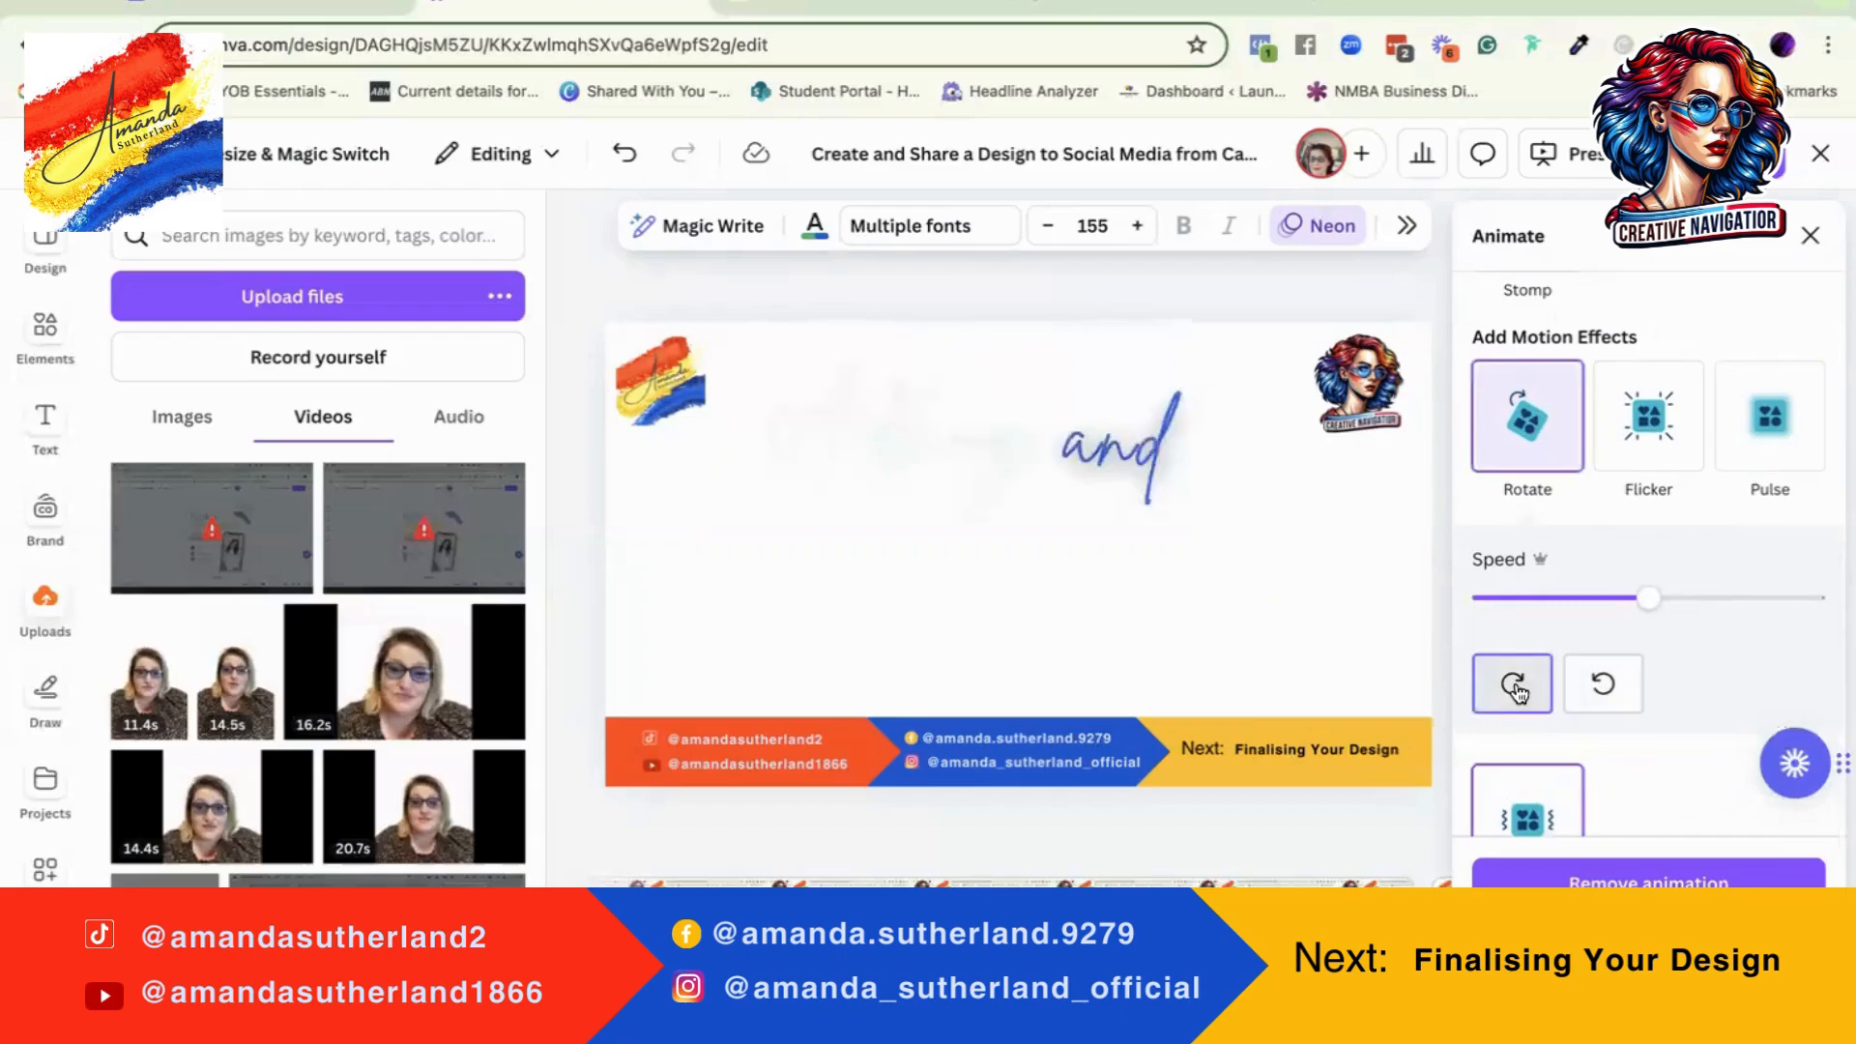
# Step: Try the heading's rotation at maximum speed, finishing with a speed slightly below the middle of the range
pyautogui.moveTo(1648, 597); pyautogui.dragTo(1794, 597)
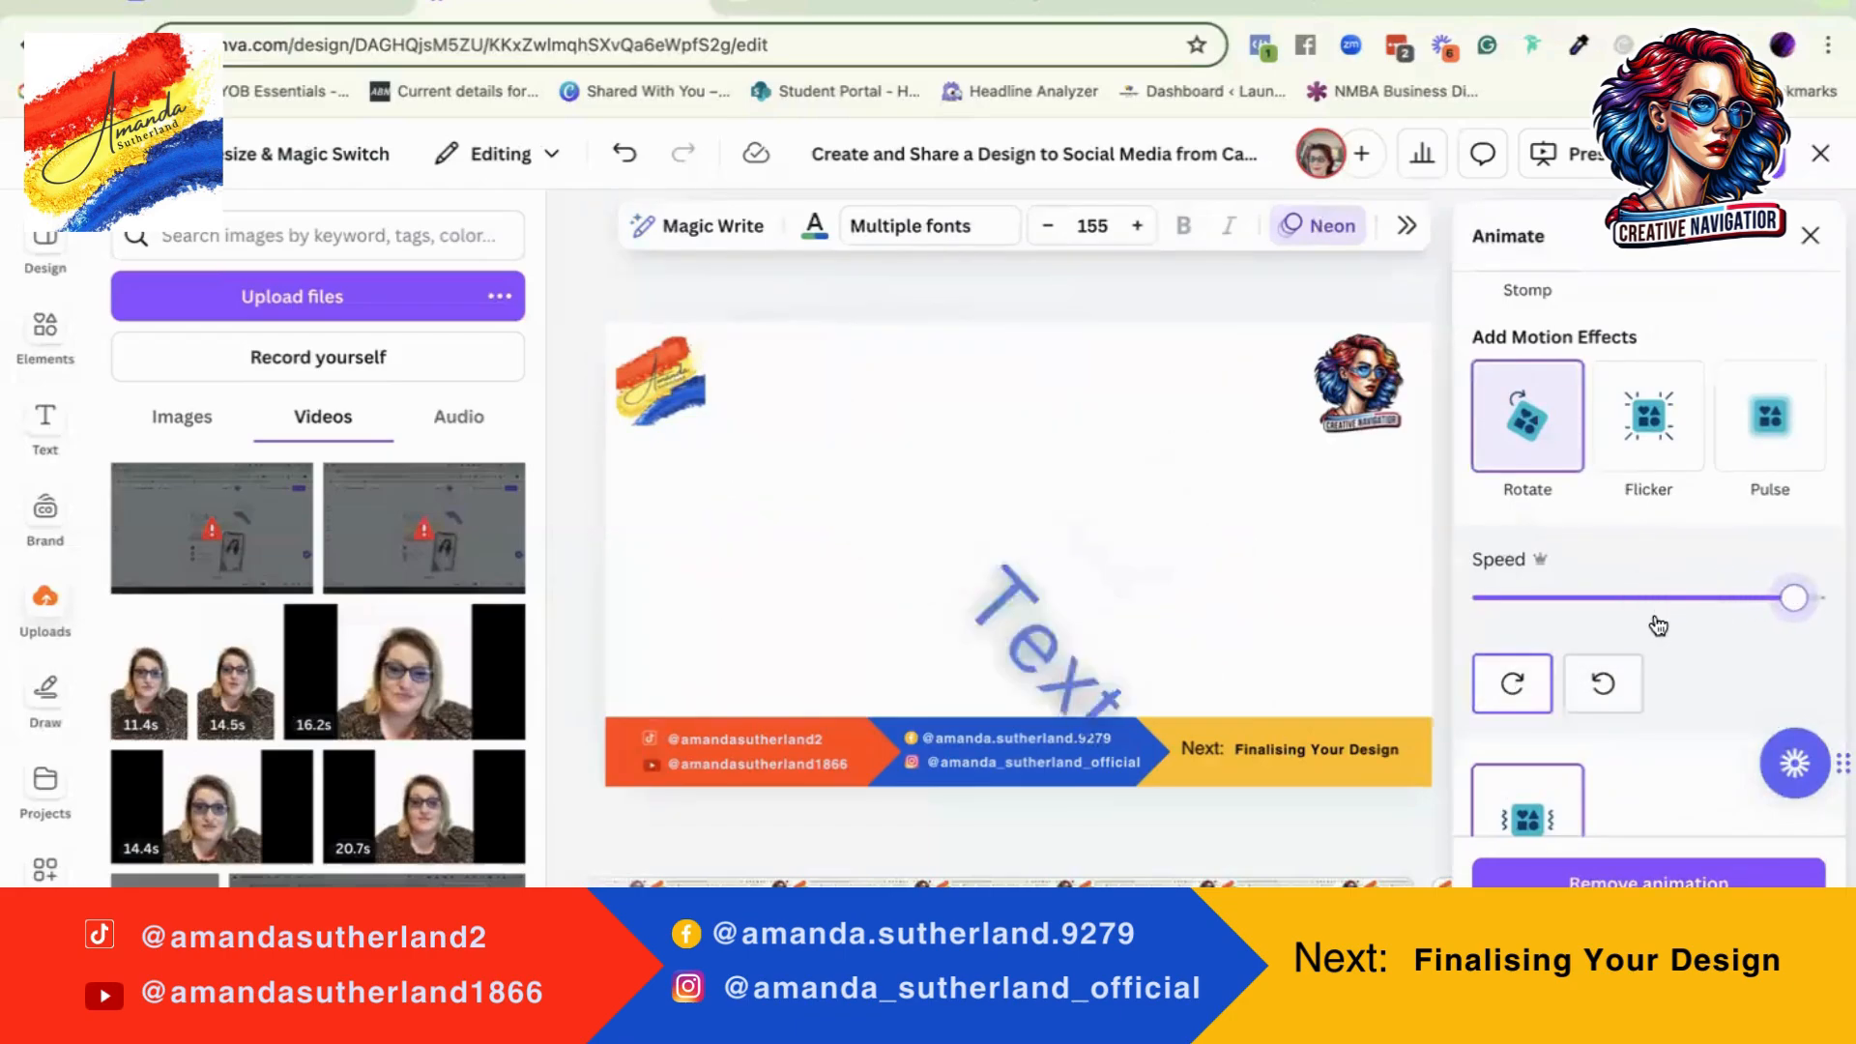
pyautogui.moveTo(1793, 597); pyautogui.dragTo(1818, 597)
pyautogui.scroll(-2, 1678, 750)
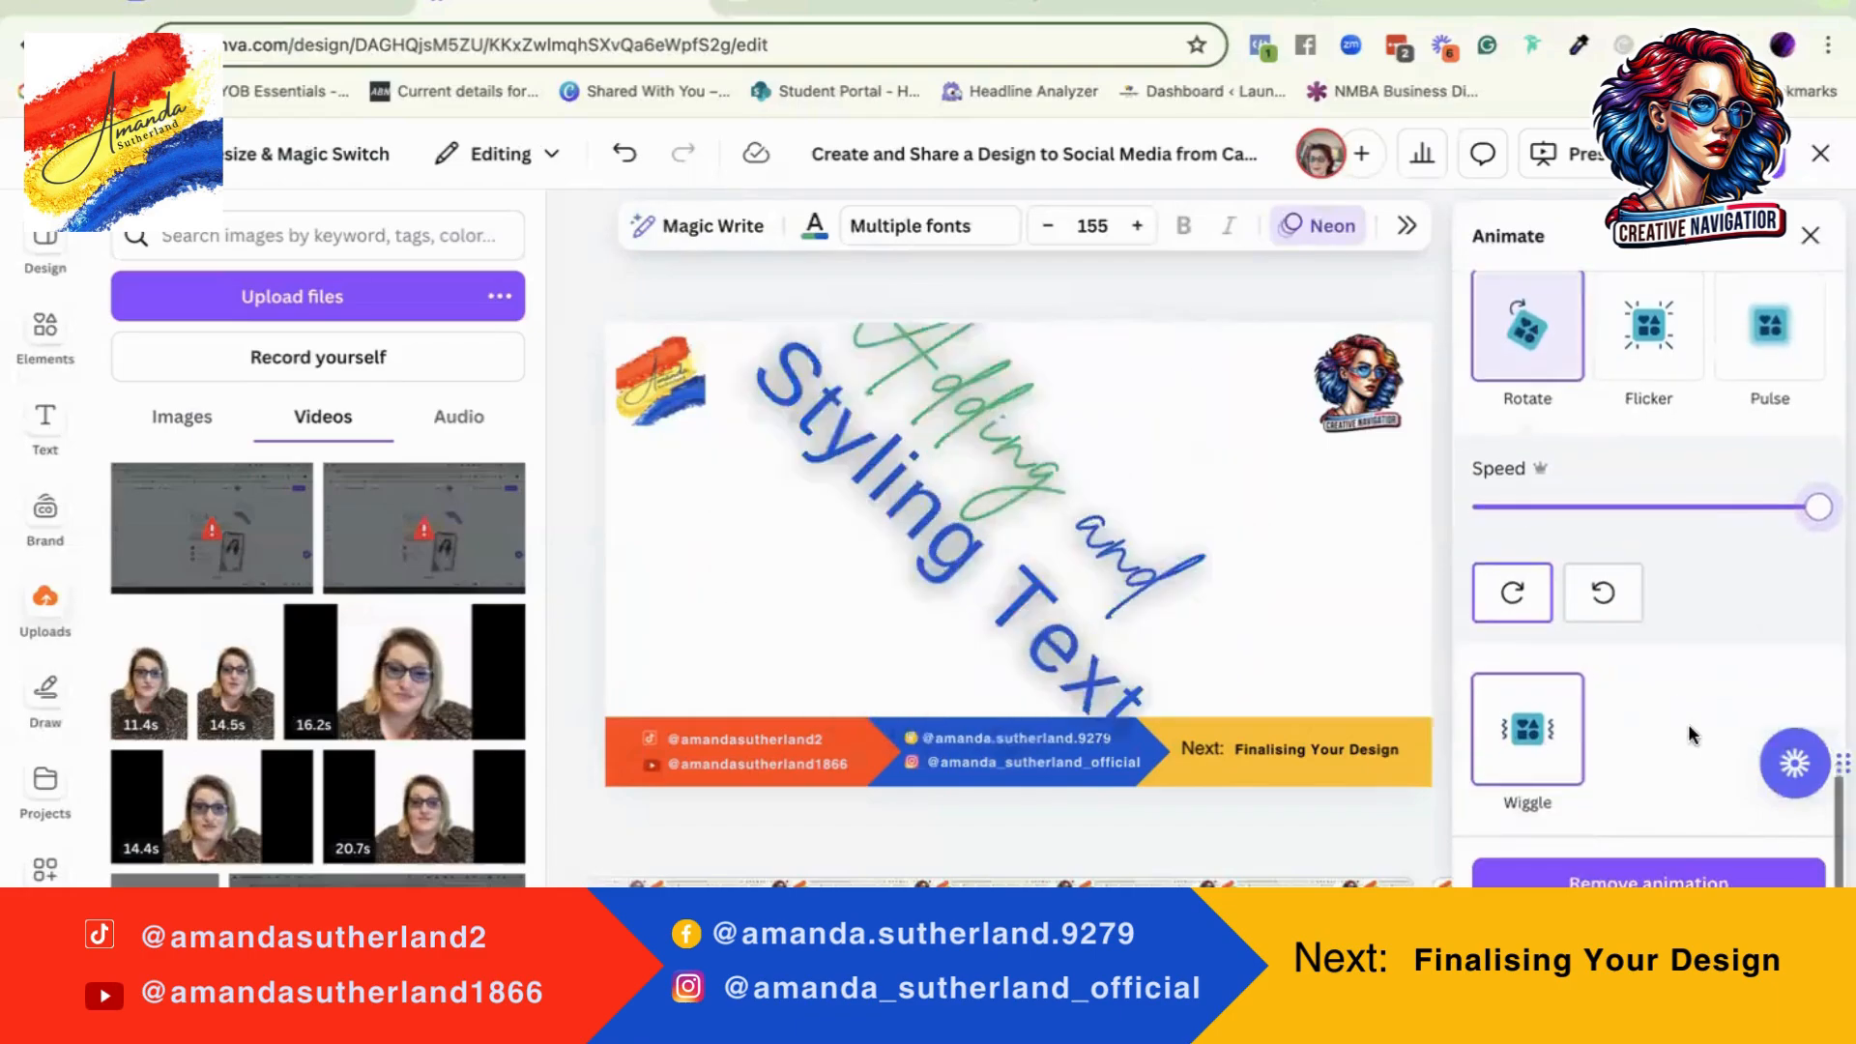
pyautogui.click(1607, 505)
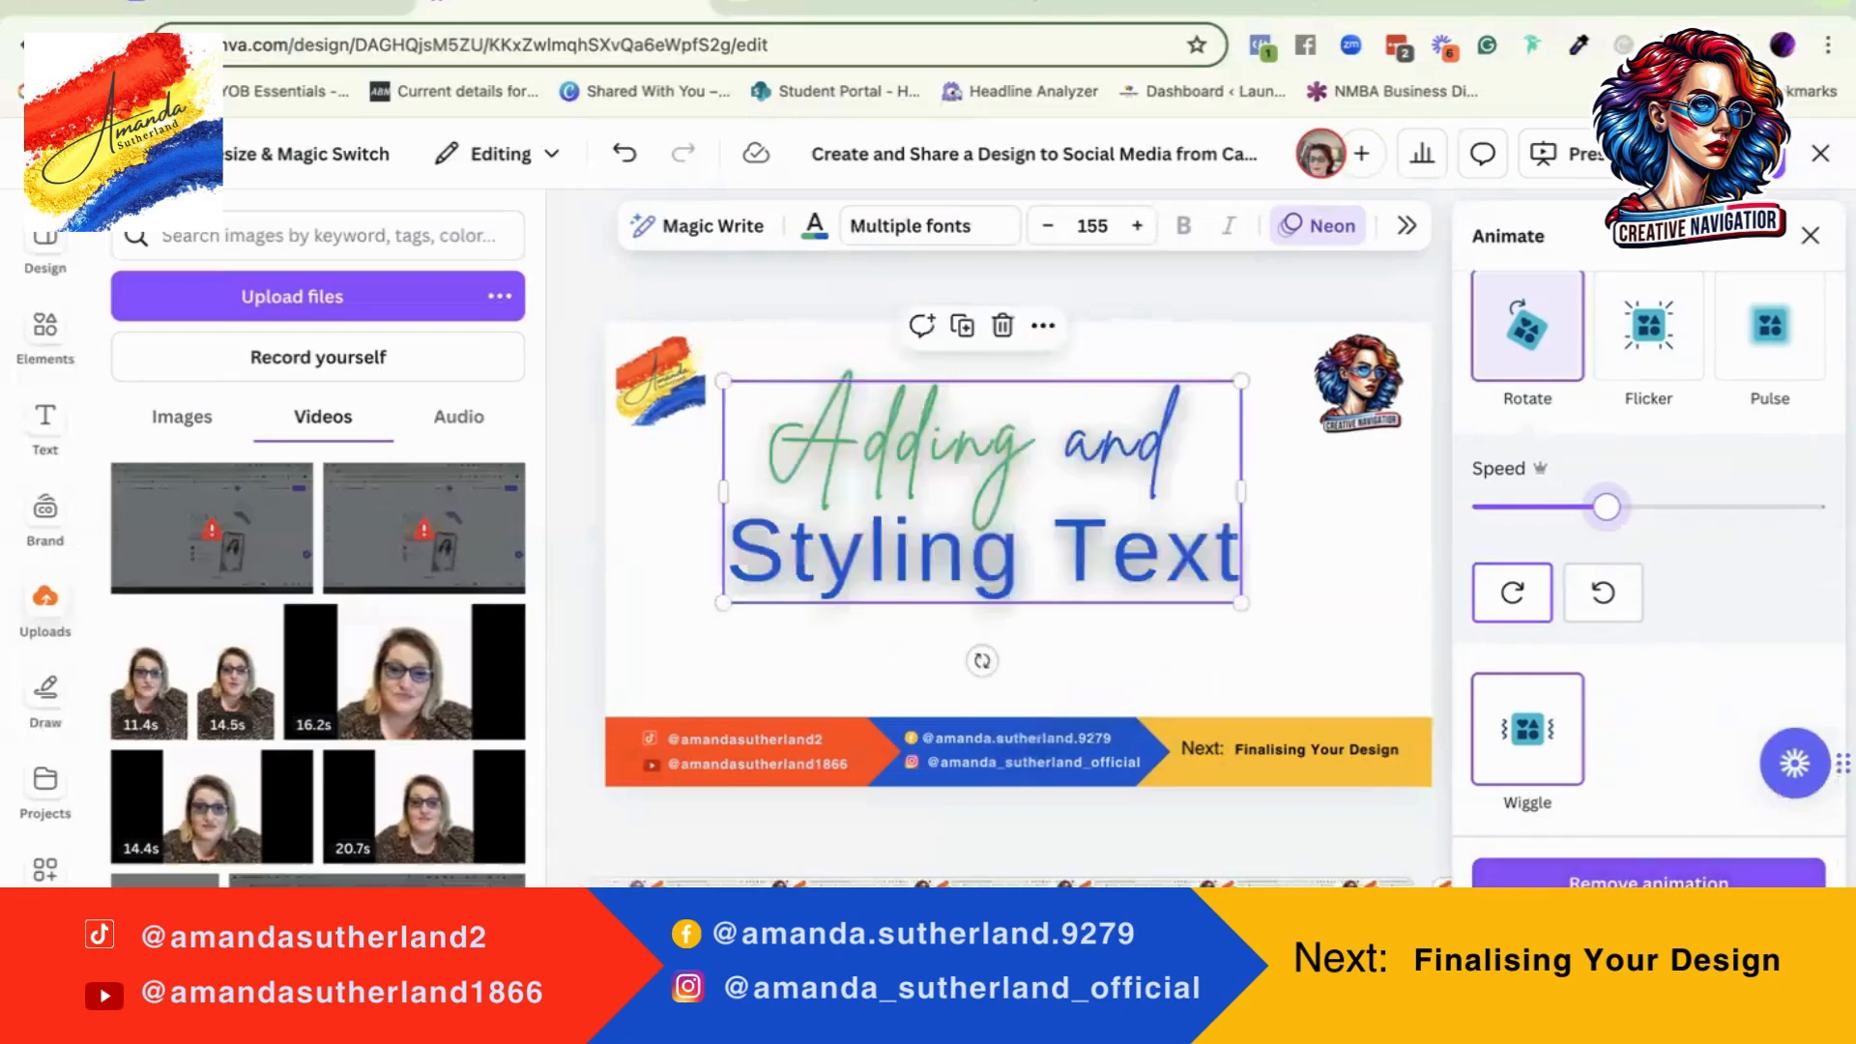
# Step: Remove the animation from the "Adding and Styling Text" heading and deselect the text
pyautogui.scroll(5, 1648, 560)
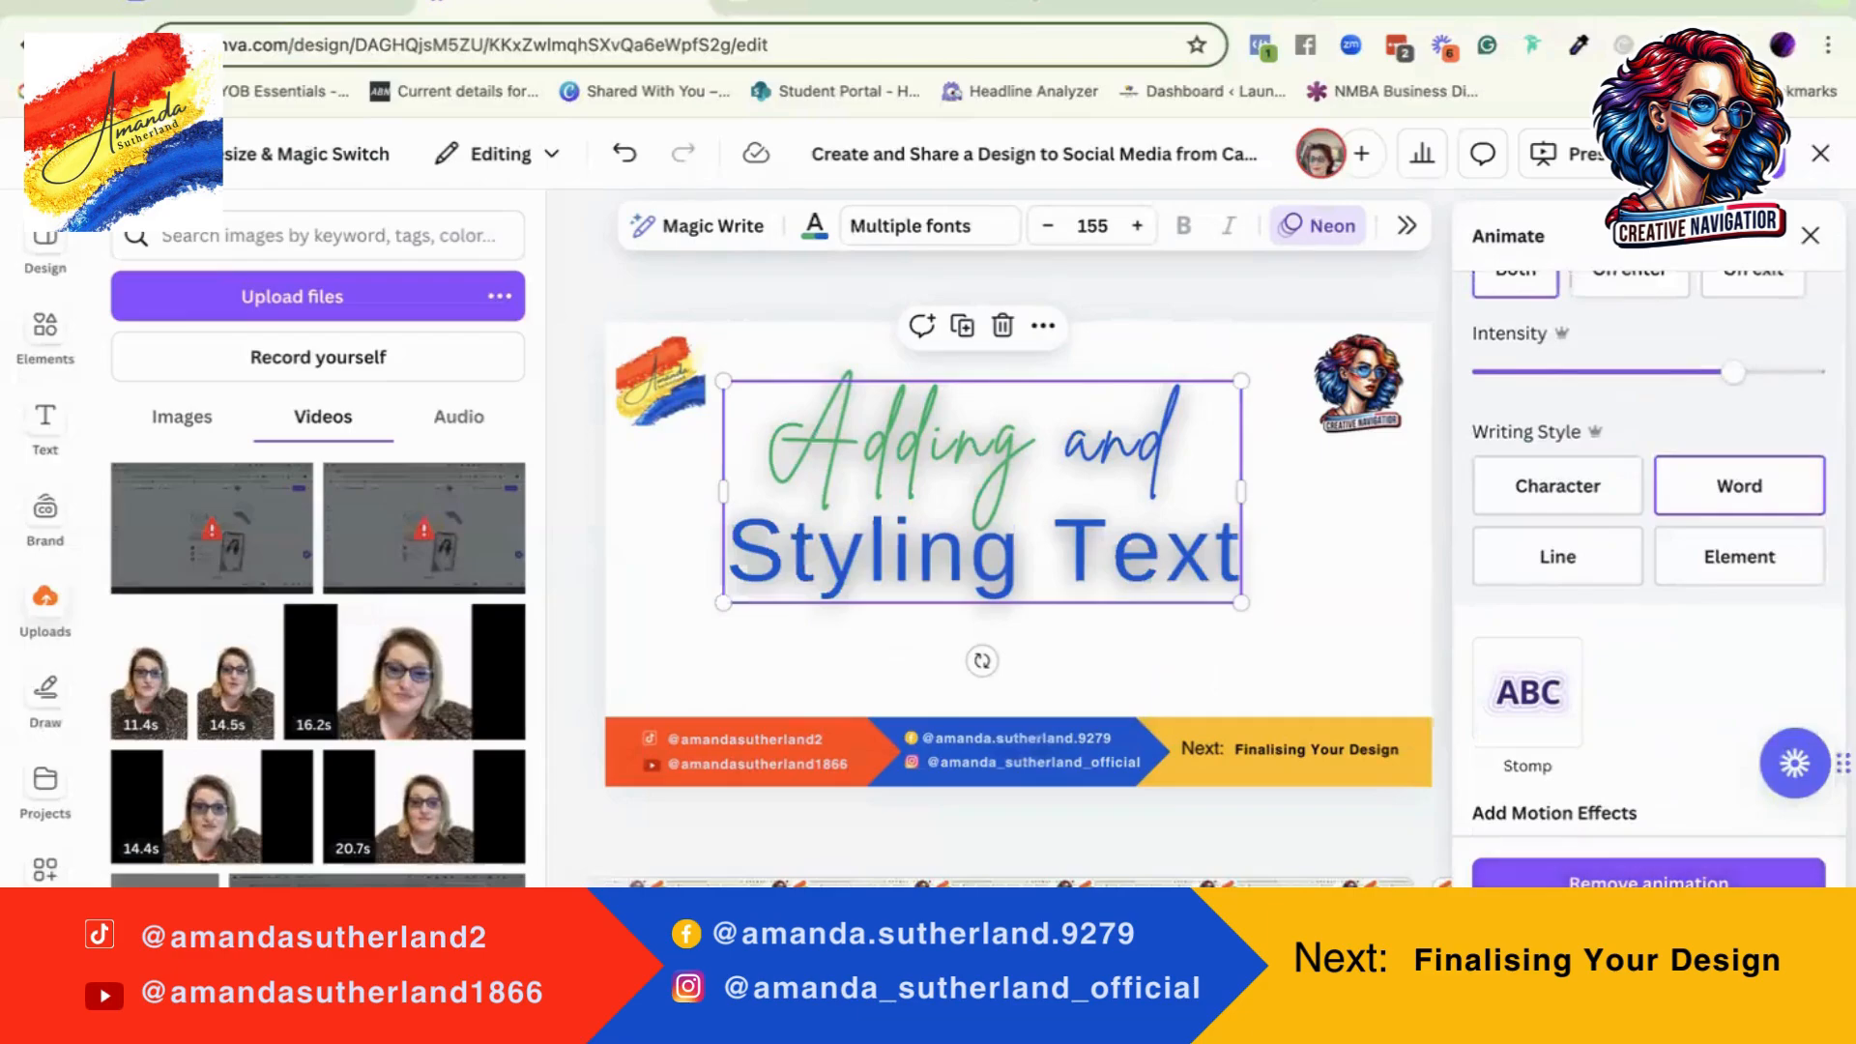
pyautogui.click(1648, 874)
pyautogui.click(1391, 638)
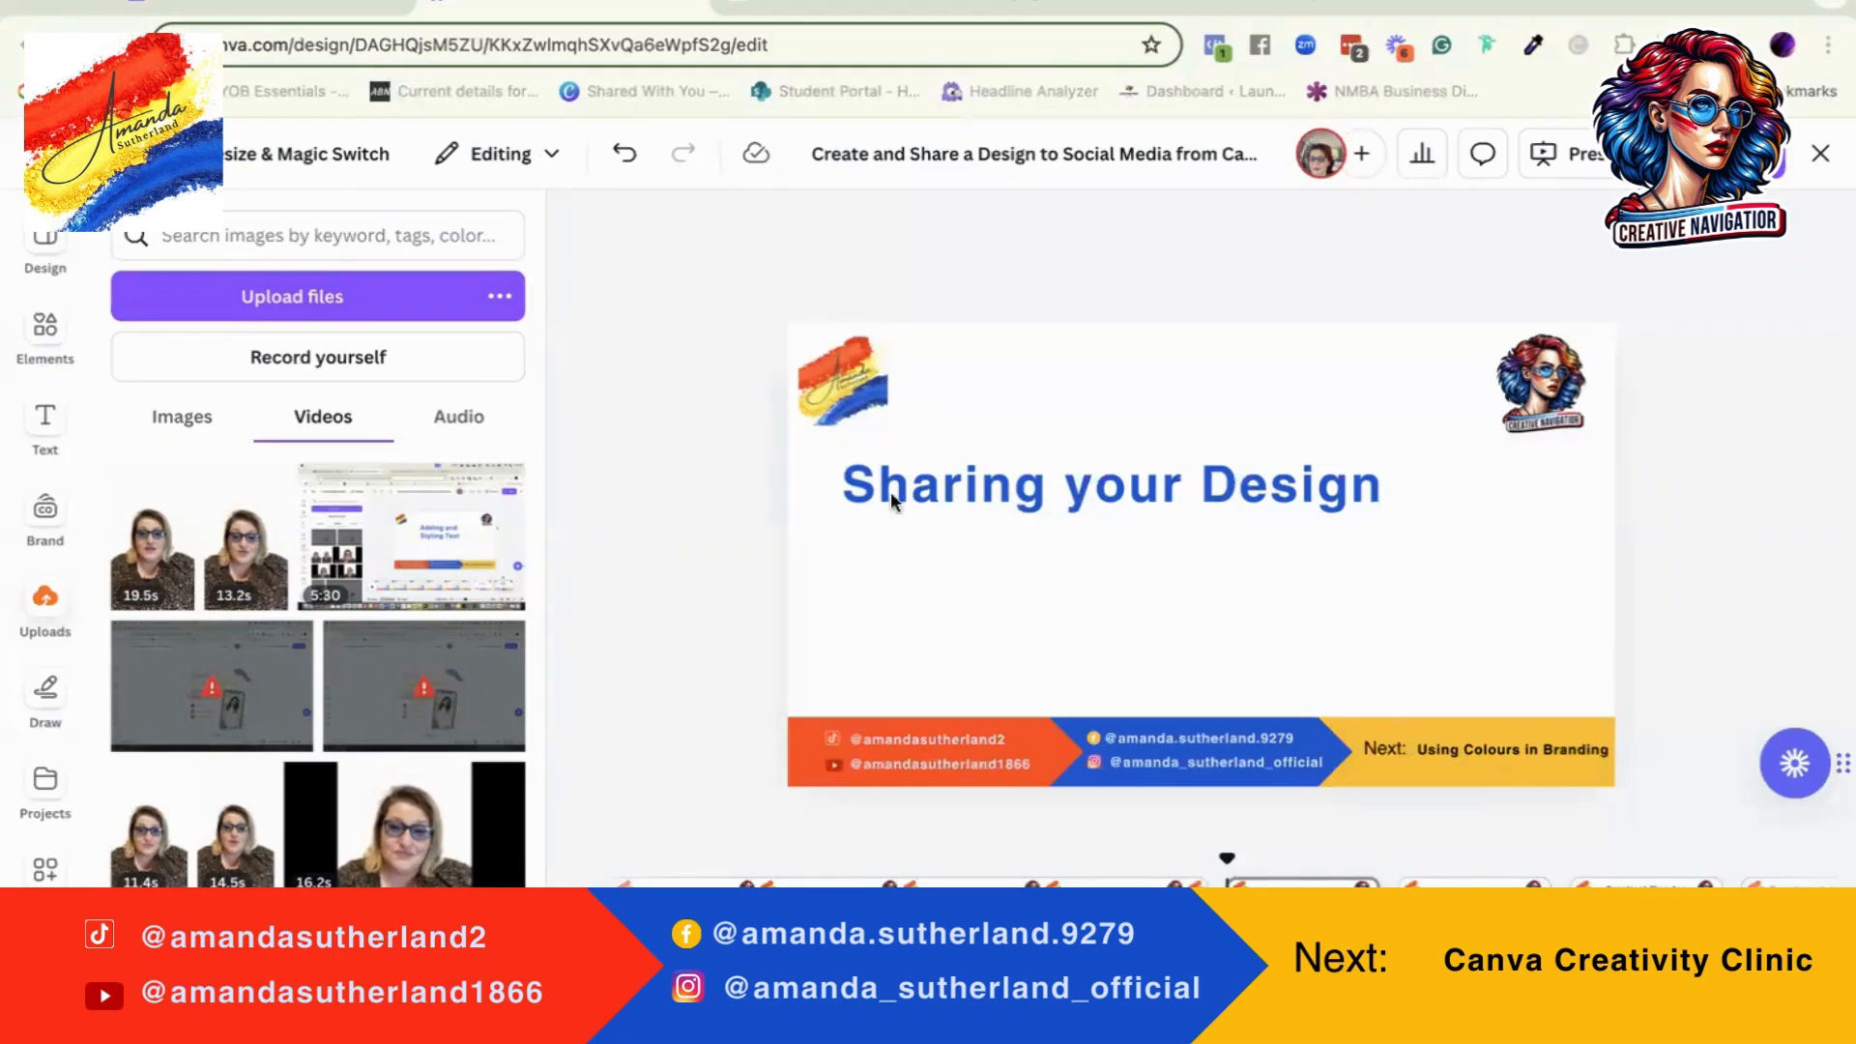
# Step: Move the "Sharing your Design" heading up so it sits between the two logos
pyautogui.moveTo(1071, 495); pyautogui.dragTo(1150, 383)
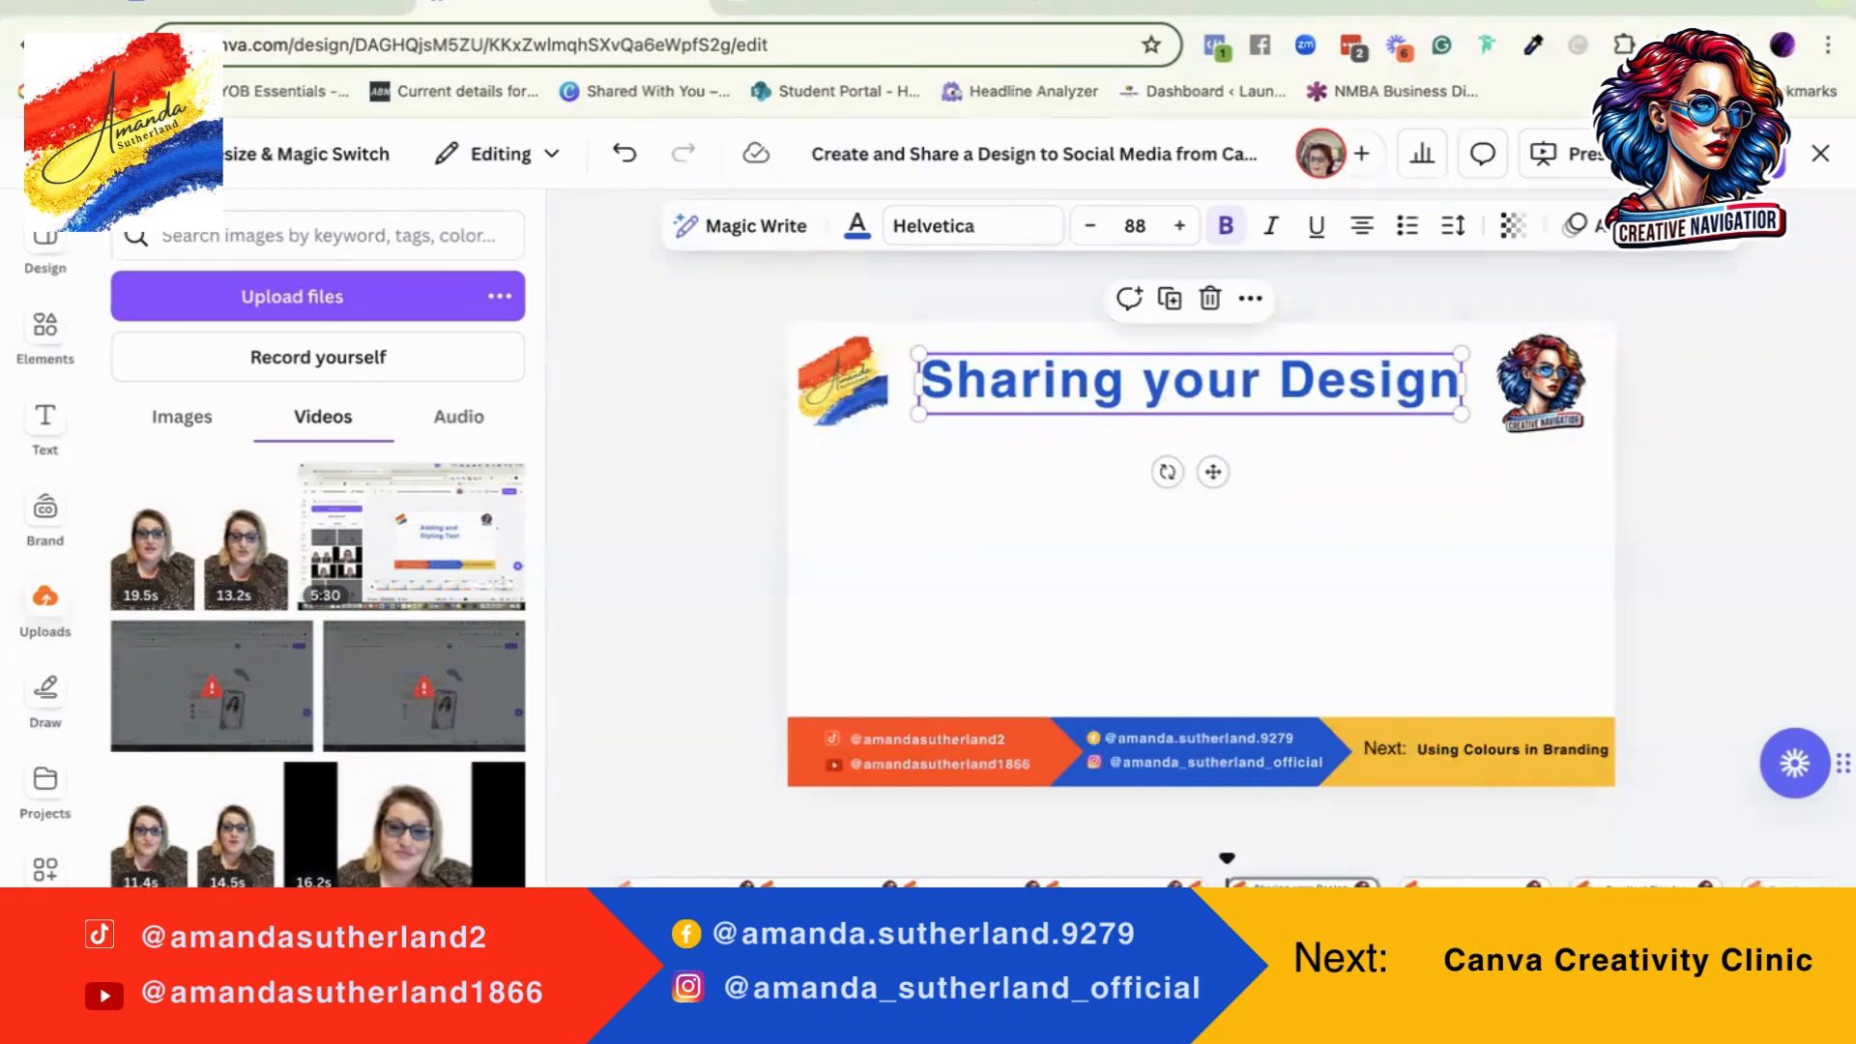
# Step: Look at the design's sharing options and the access levels for its collaboration link, leaving the access level as it is
pyautogui.click(1728, 153)
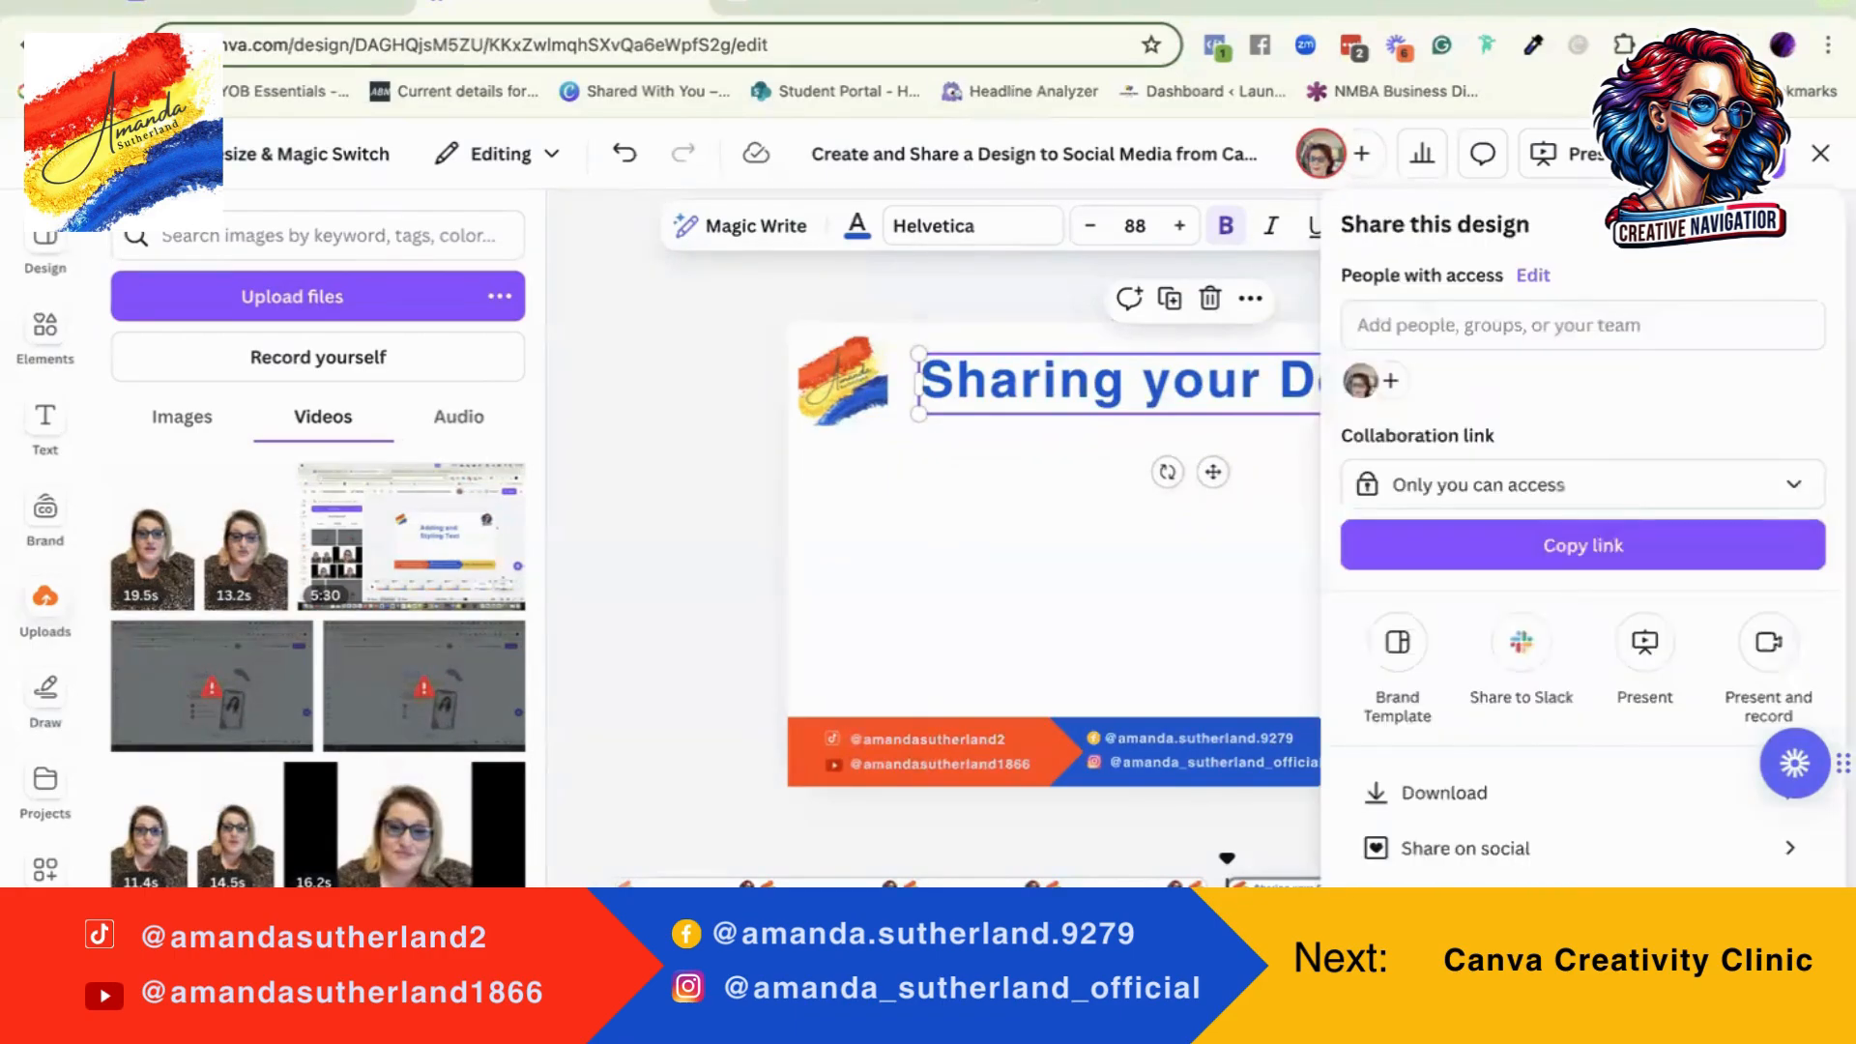
pyautogui.scroll(-1, 1390, 489)
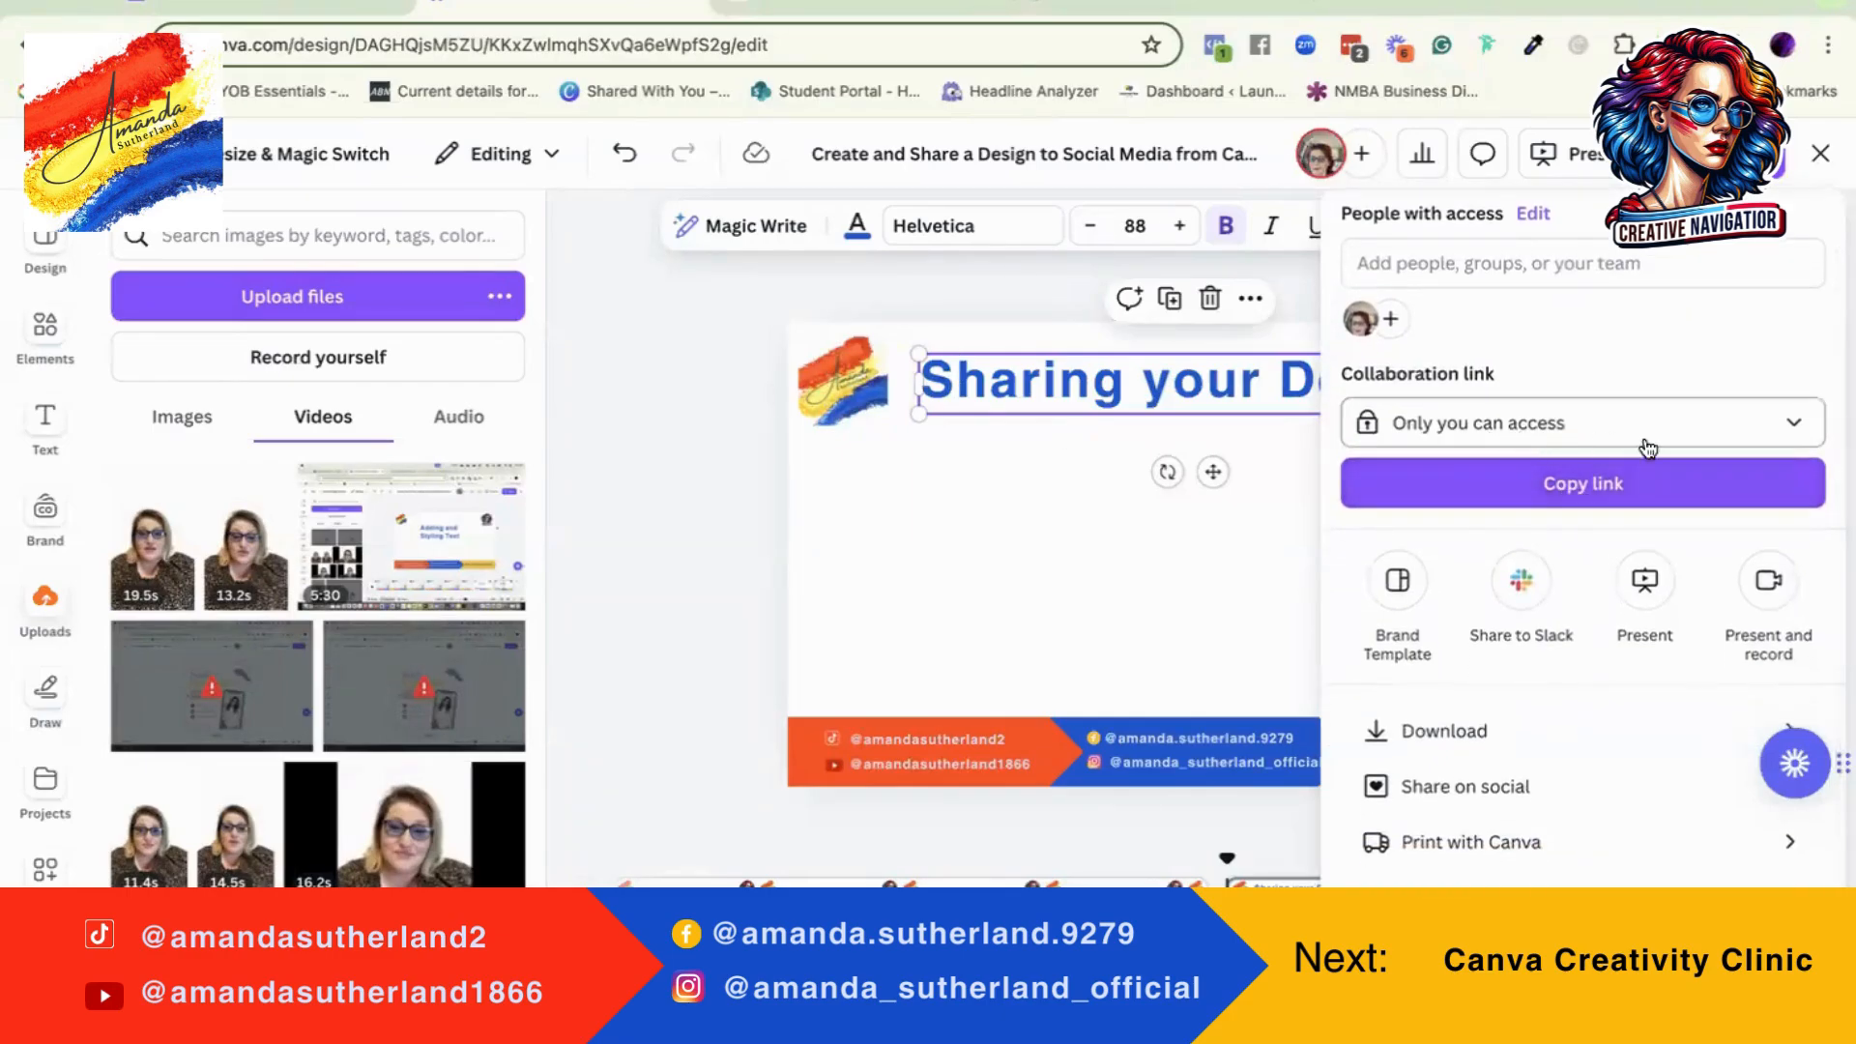
pyautogui.click(1750, 426)
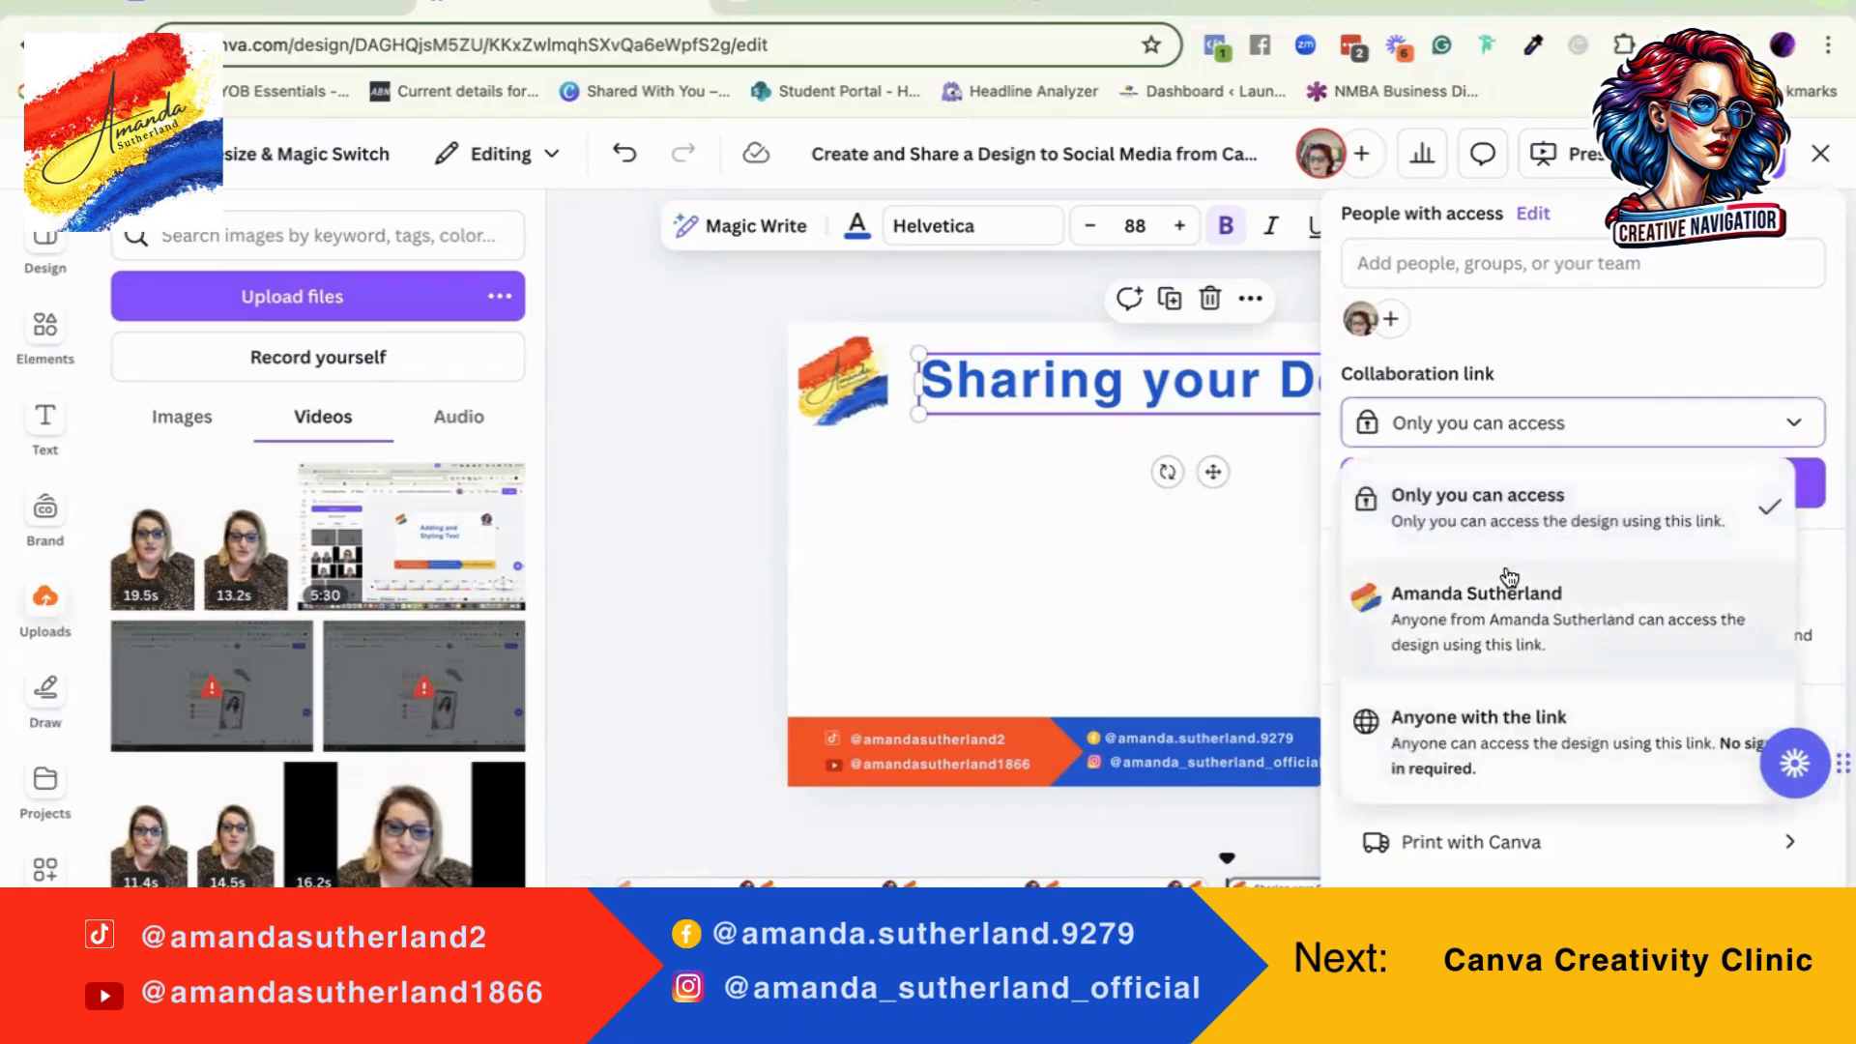
pyautogui.click(1647, 375)
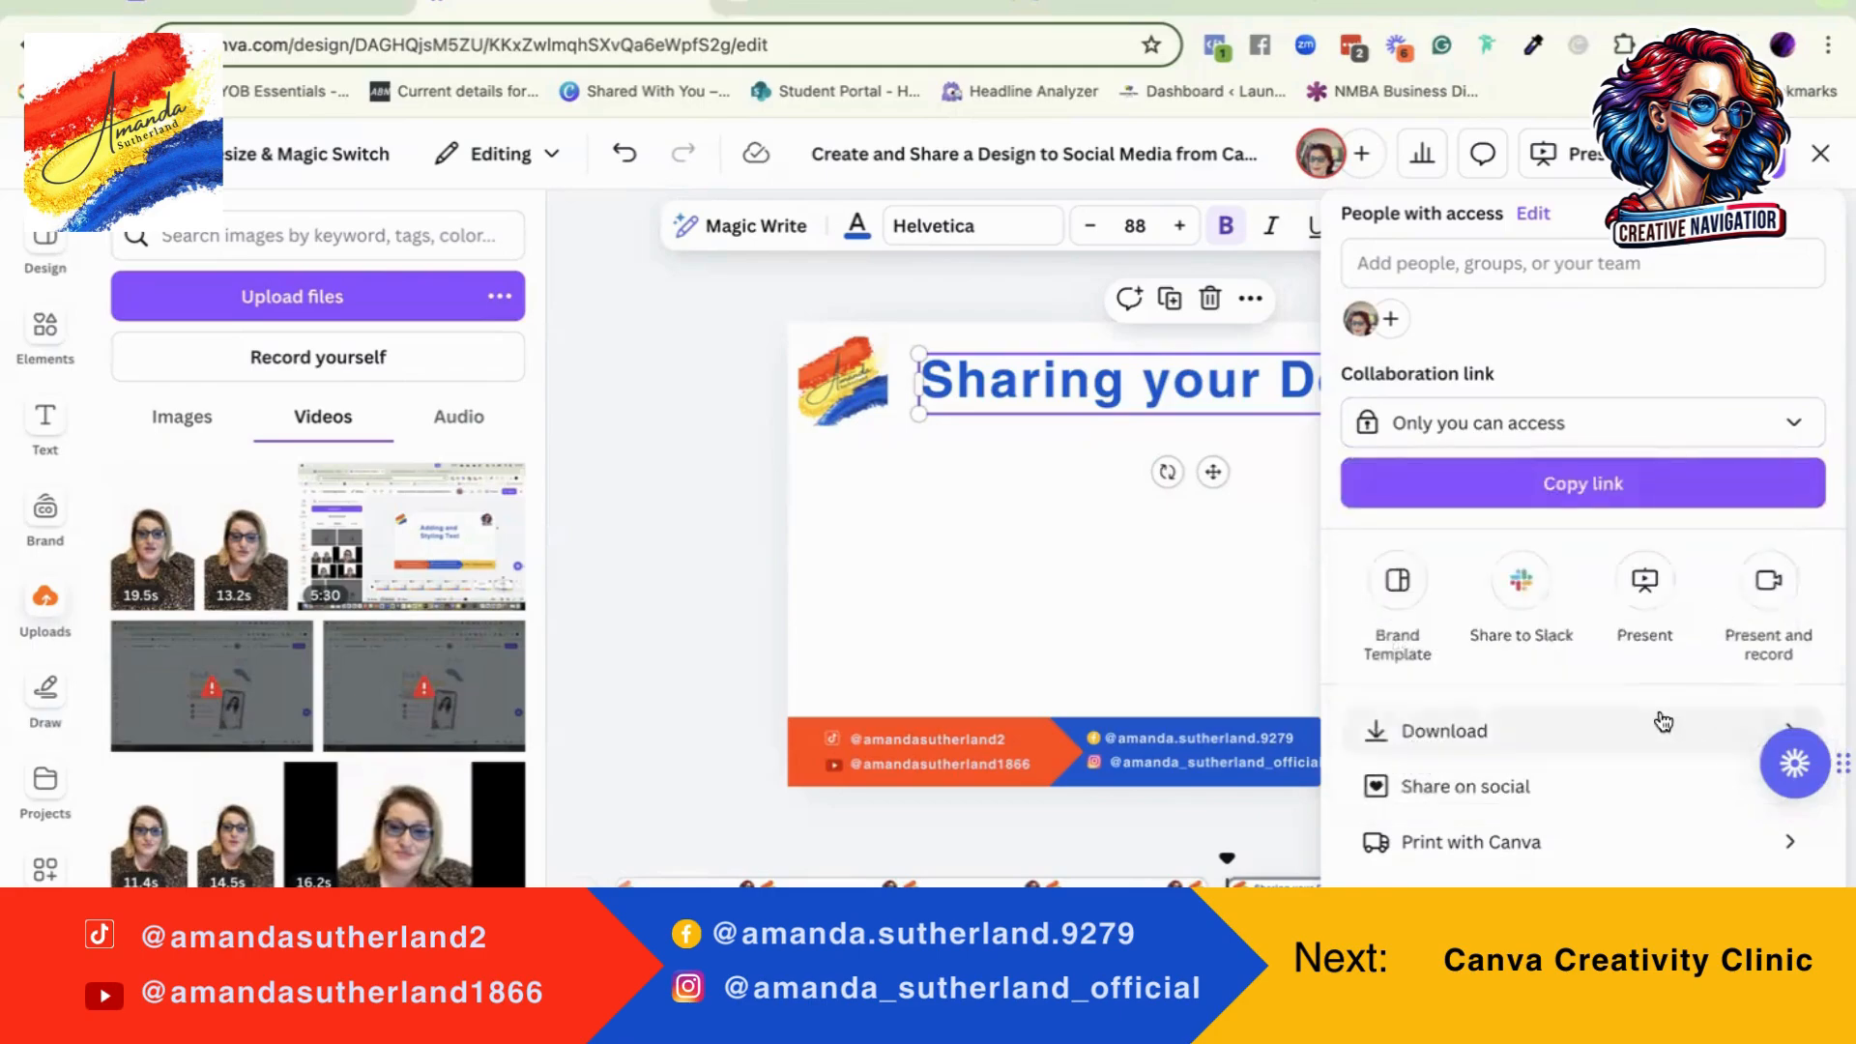
# Step: Open the download settings and look at the file types available for the design
pyautogui.click(1527, 732)
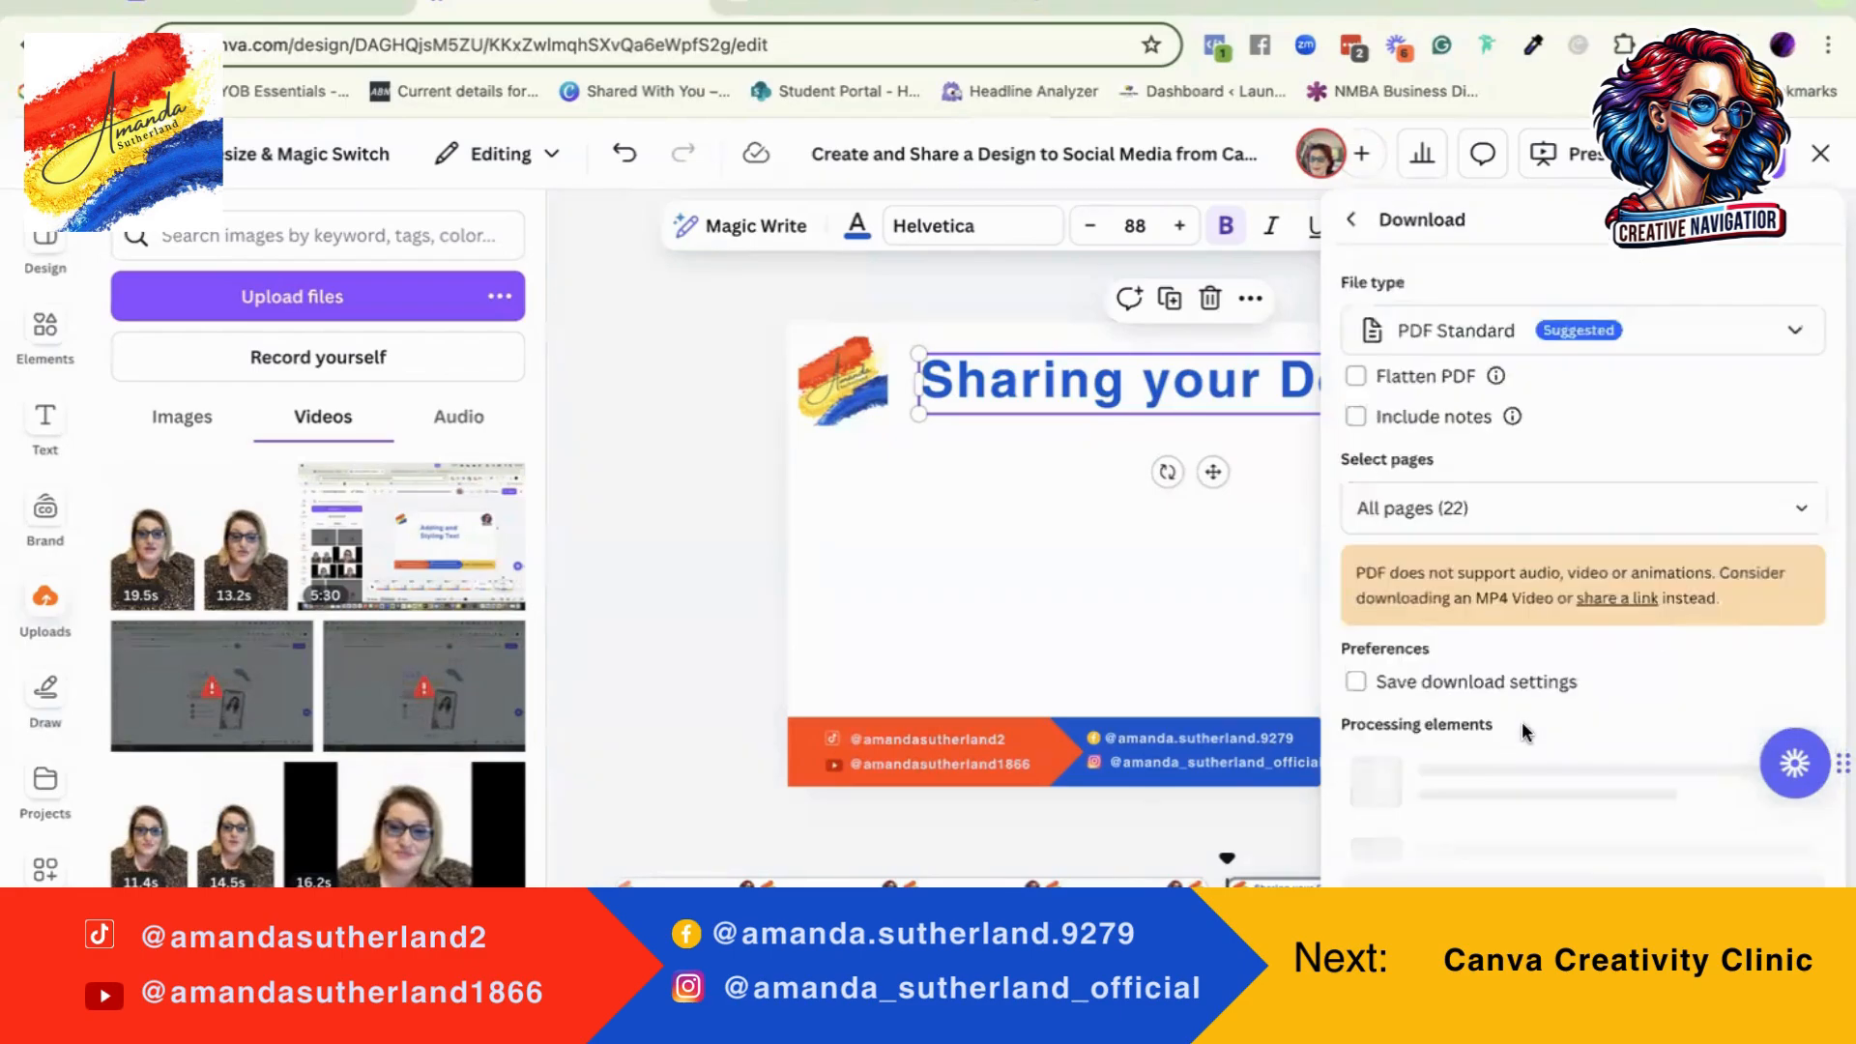
pyautogui.click(1799, 336)
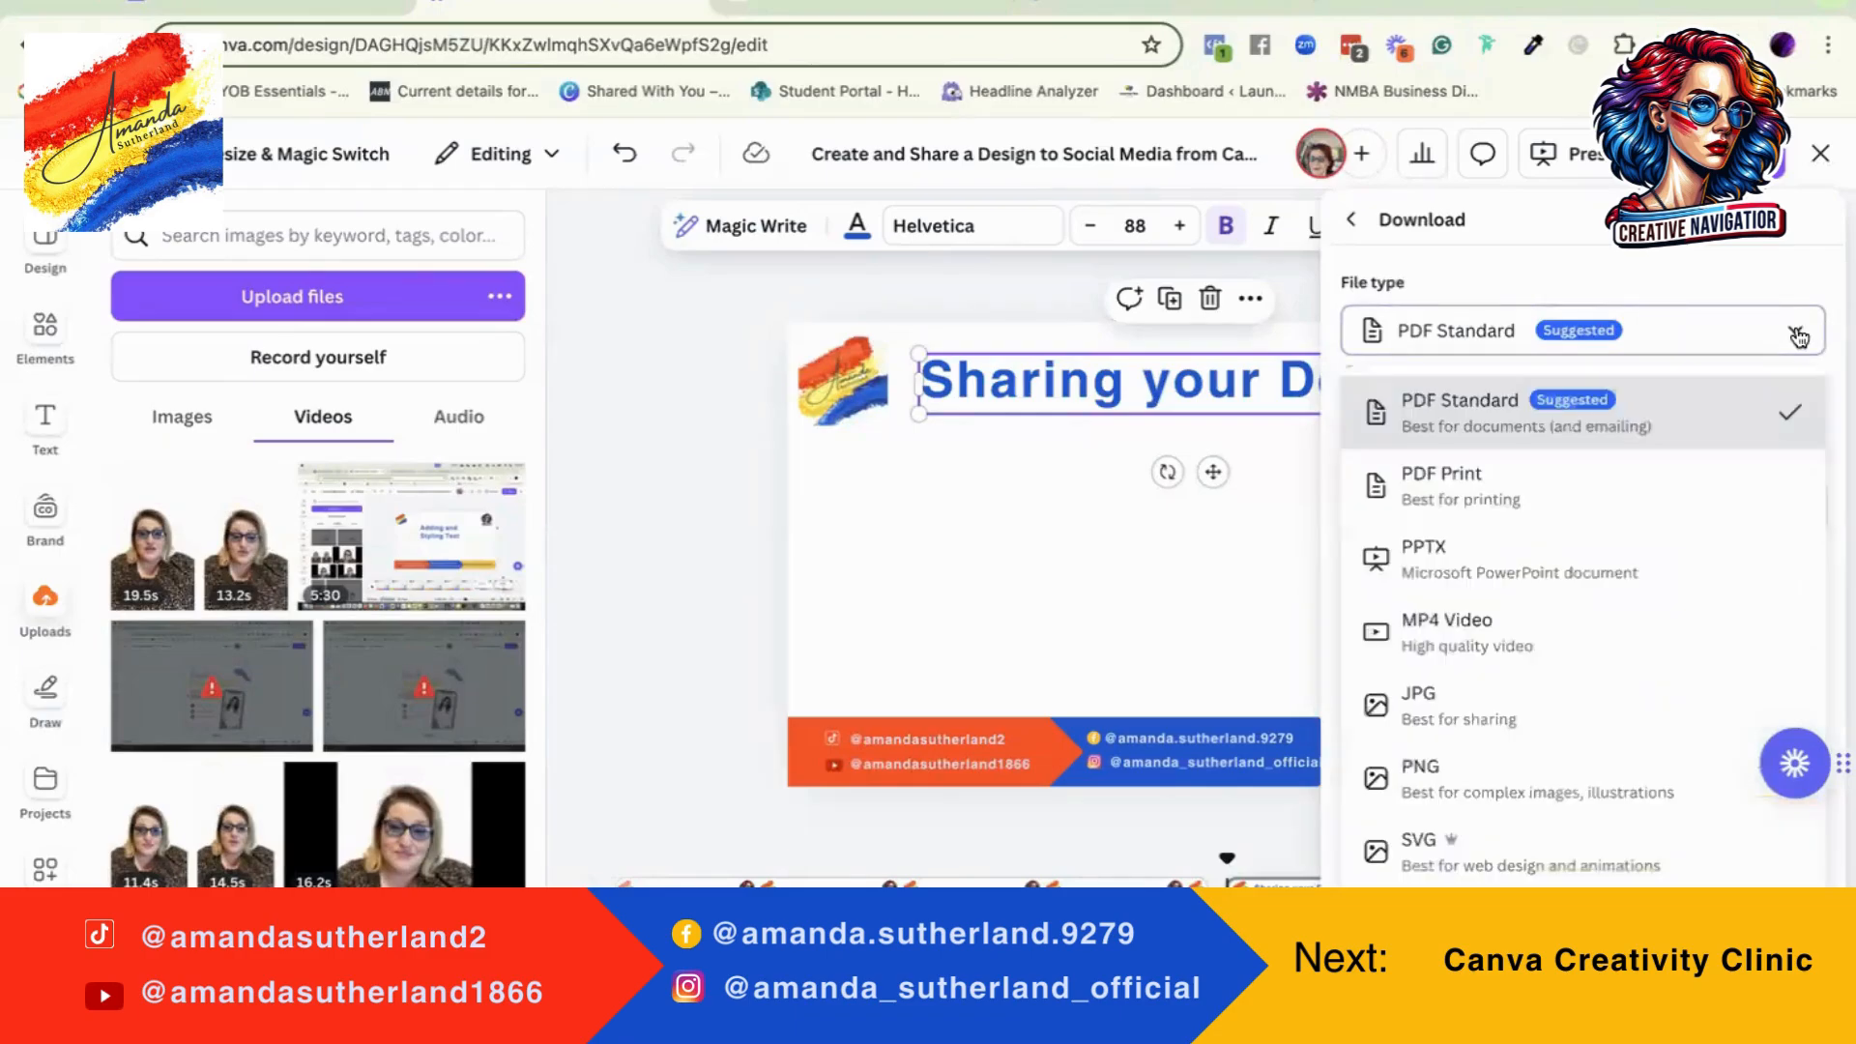